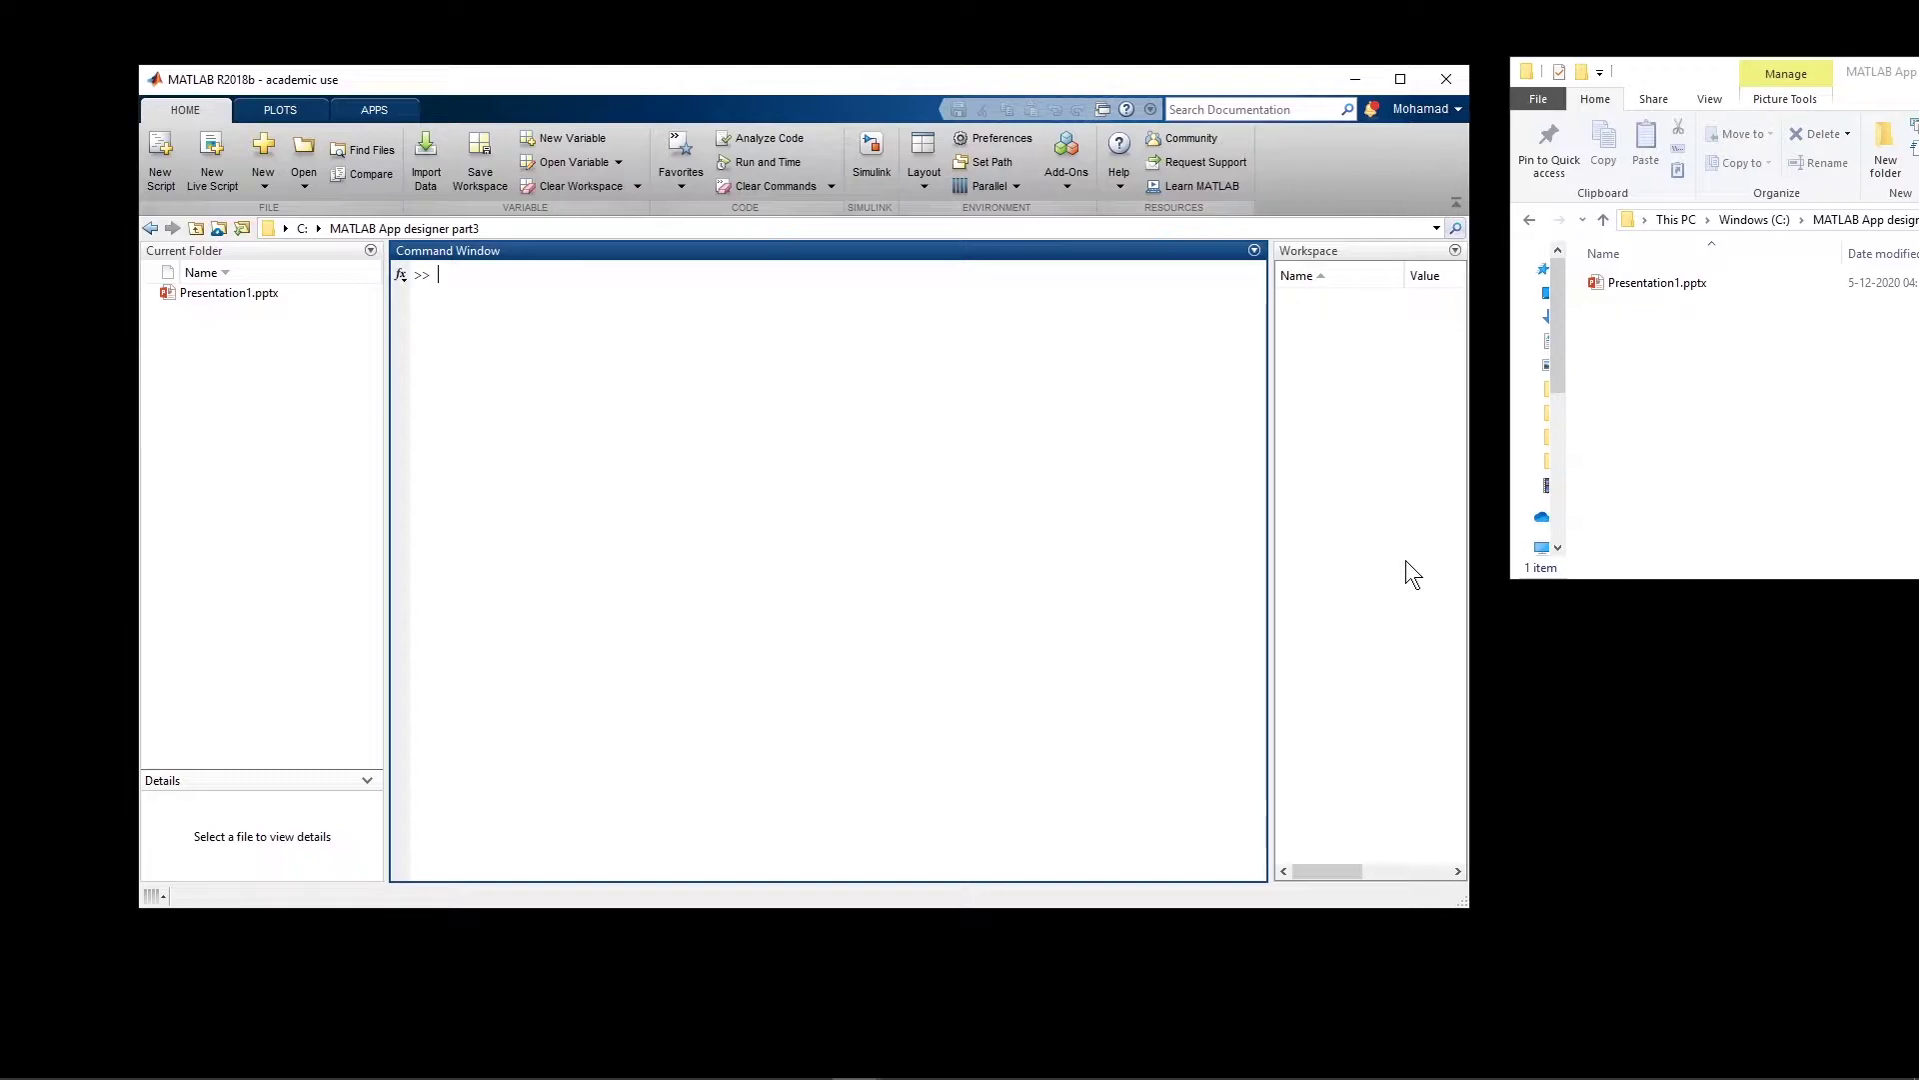
Create a new blank app, app1.mlapp, from the Home tab's New menu.
{"action": "left_click", "coordinate": [266, 187]}
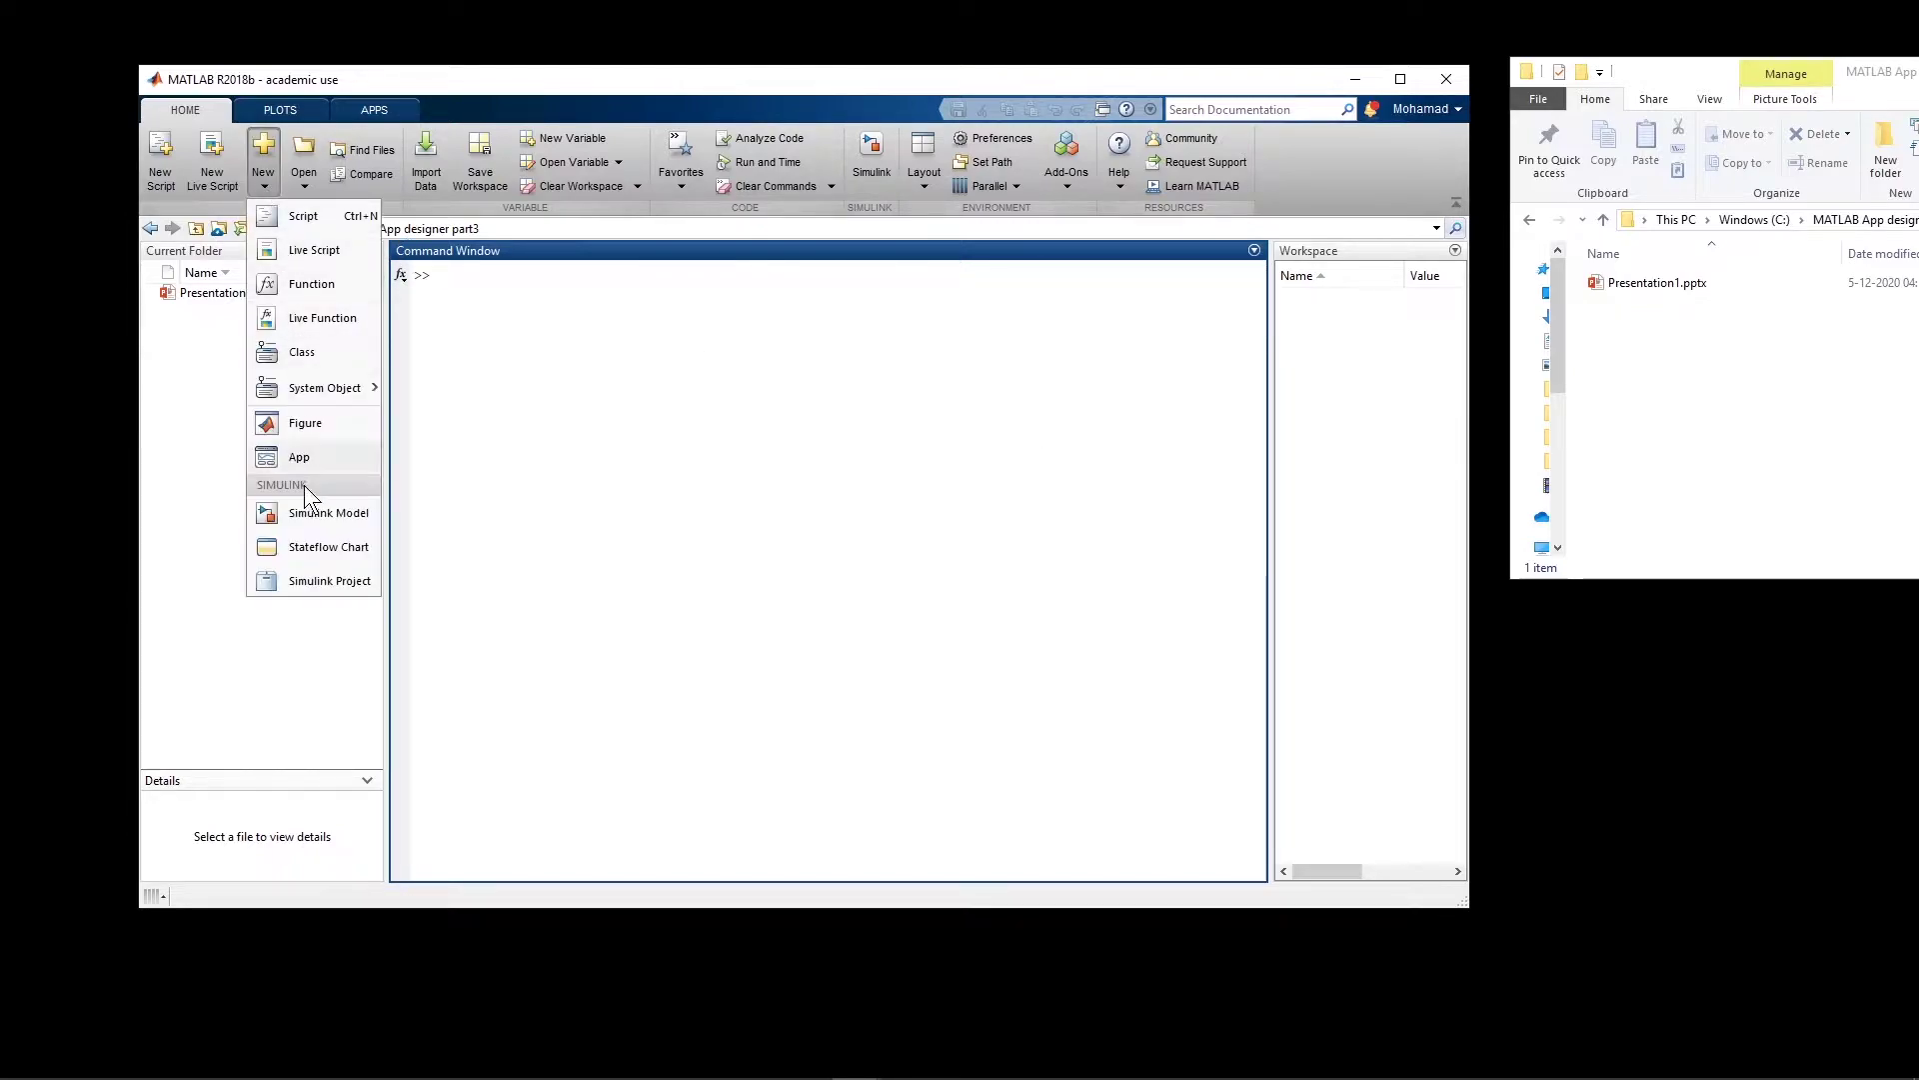
{"action": "left_click", "coordinate": [296, 460]}
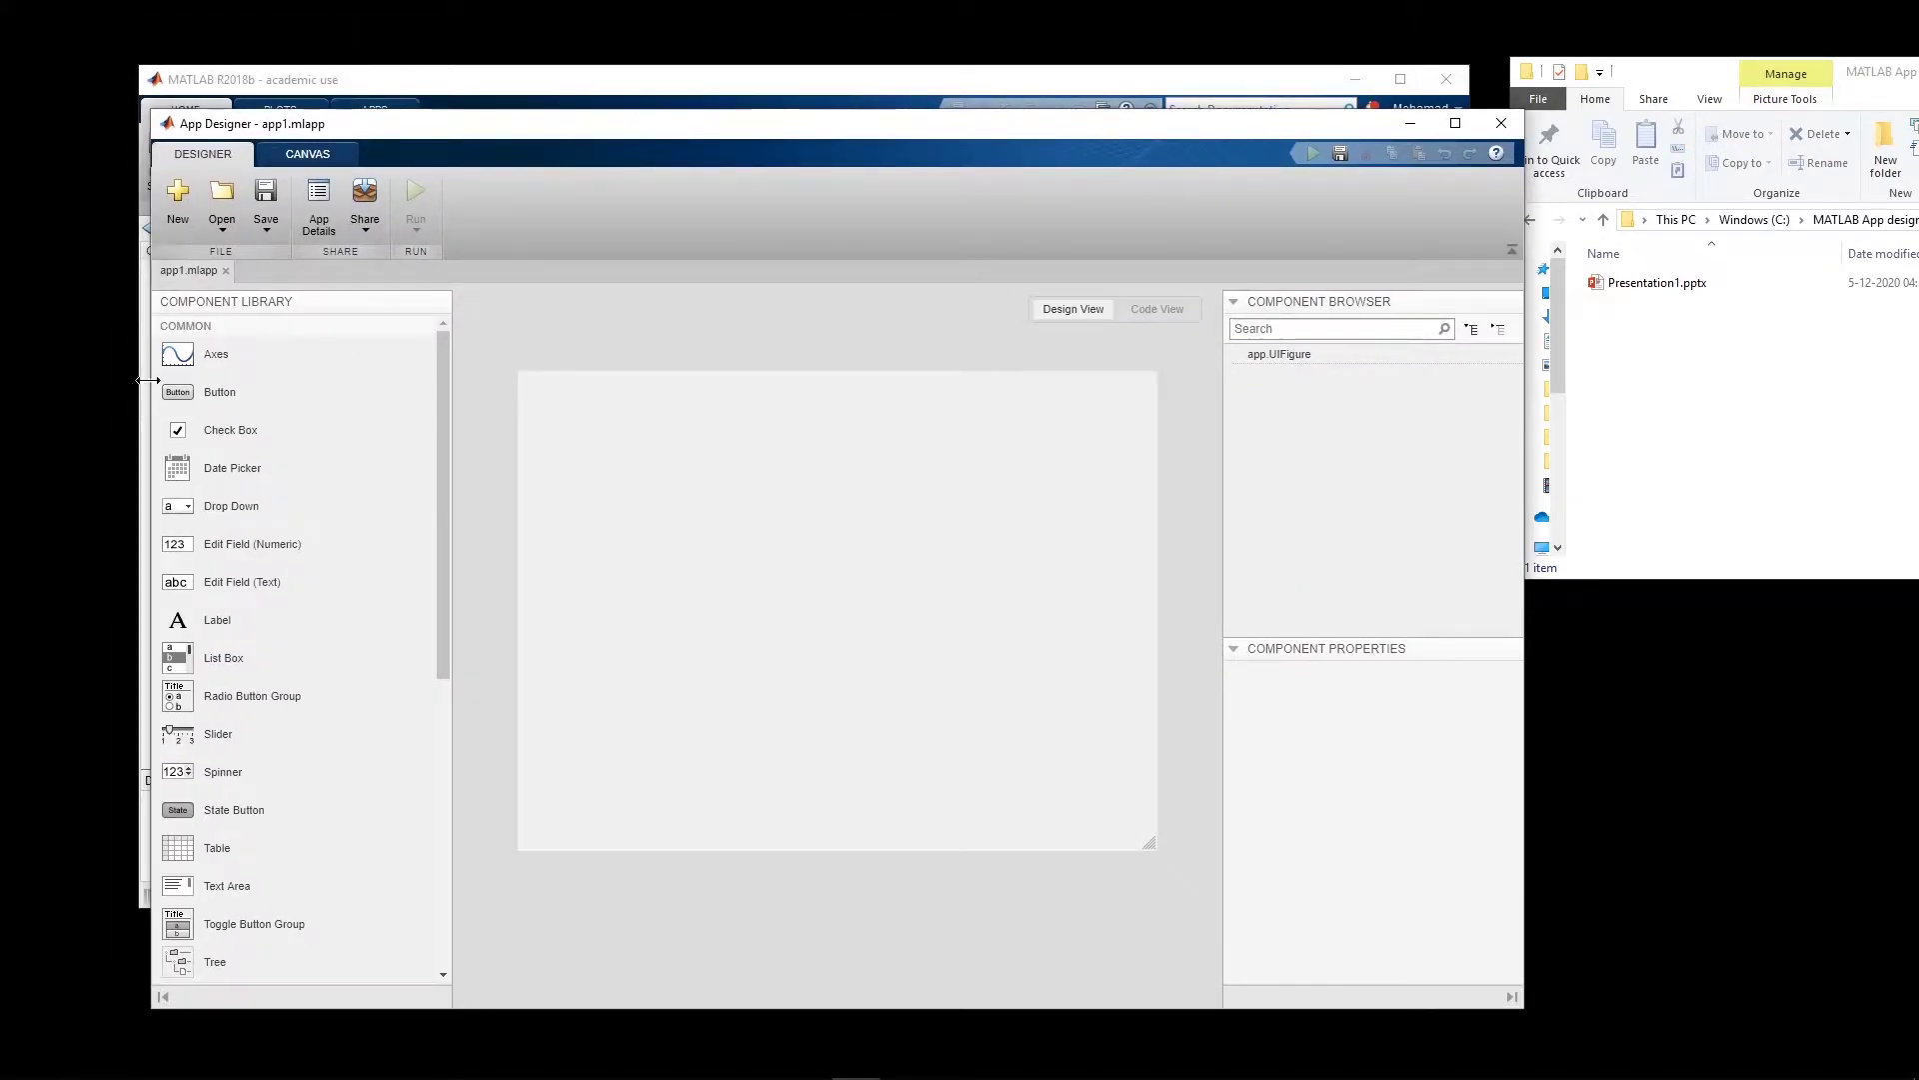
Place a button, an axes to its right and a date picker below, then save as app1.mlapp.
{"action": "left_click_drag", "start_coordinate": [264, 410], "coordinate": [596, 446]}
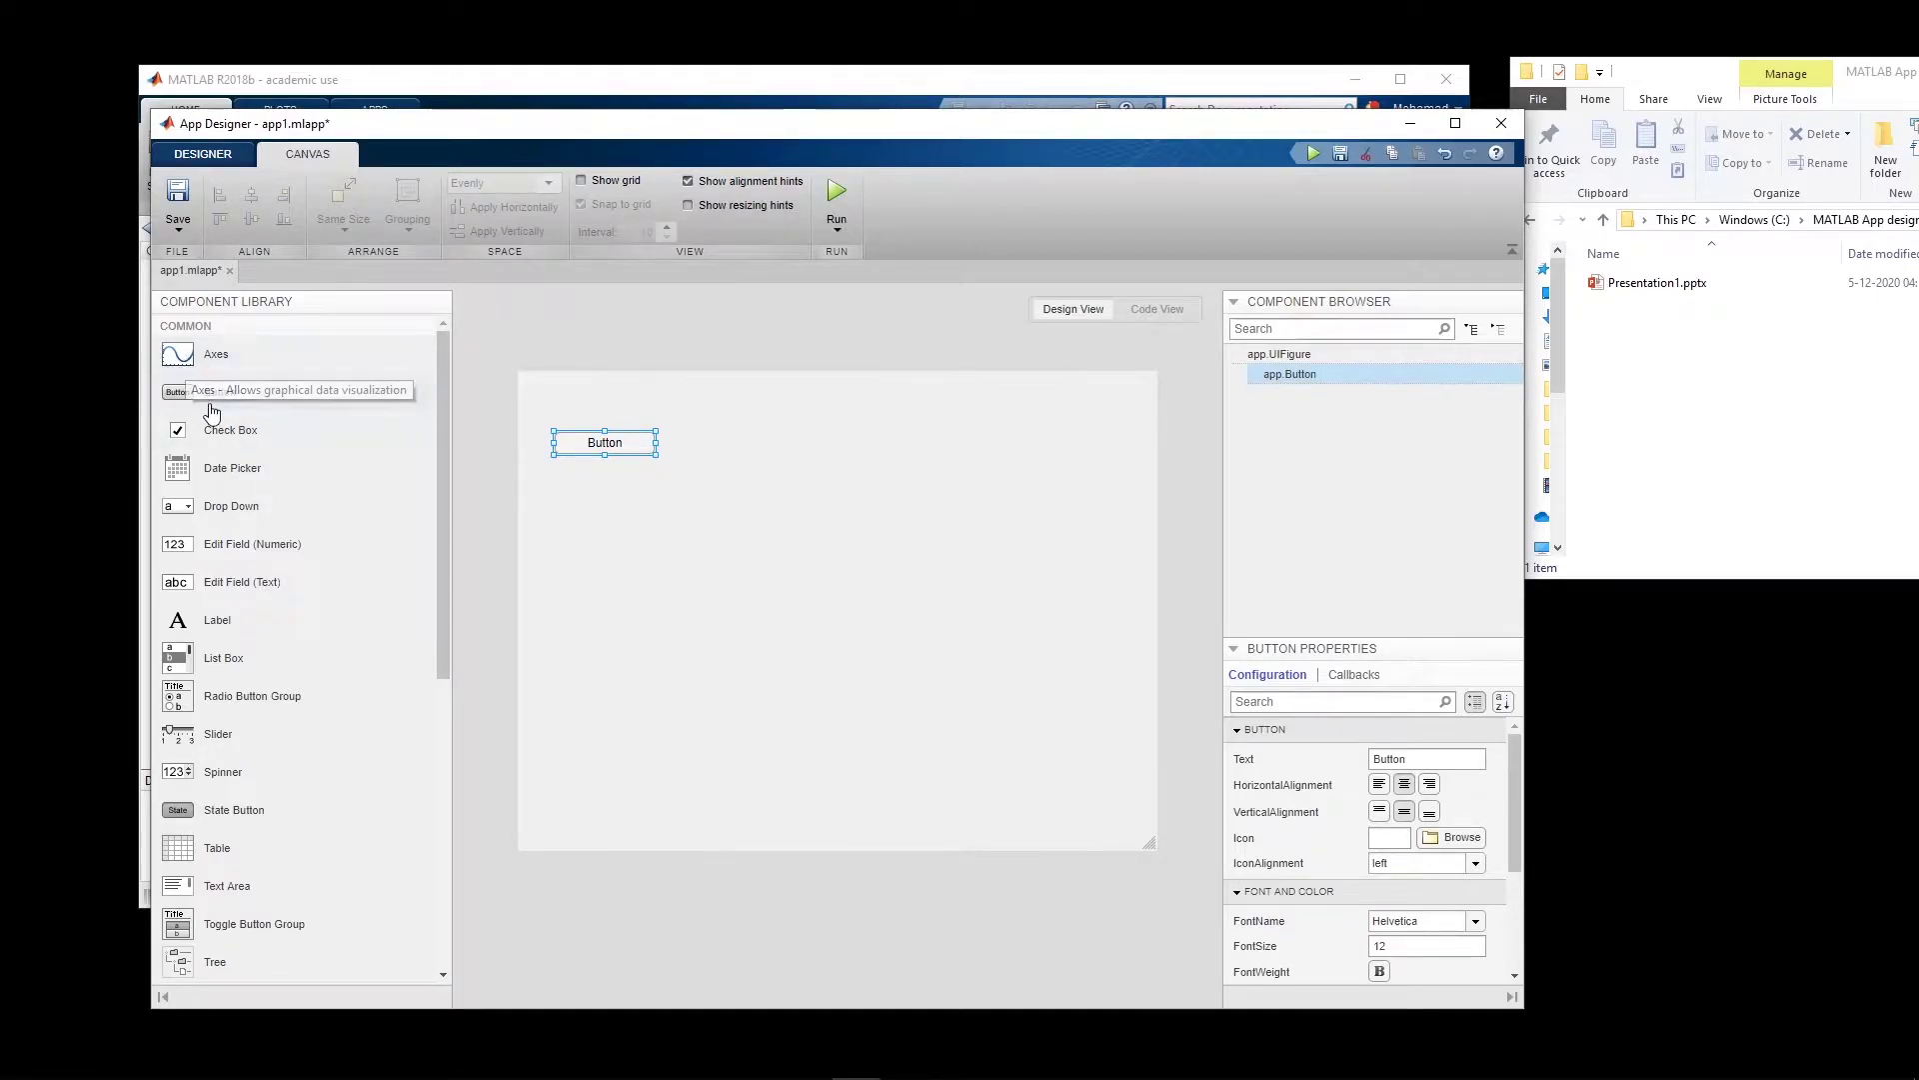
{"action": "left_click_drag", "start_coordinate": [180, 355], "coordinate": [946, 548]}
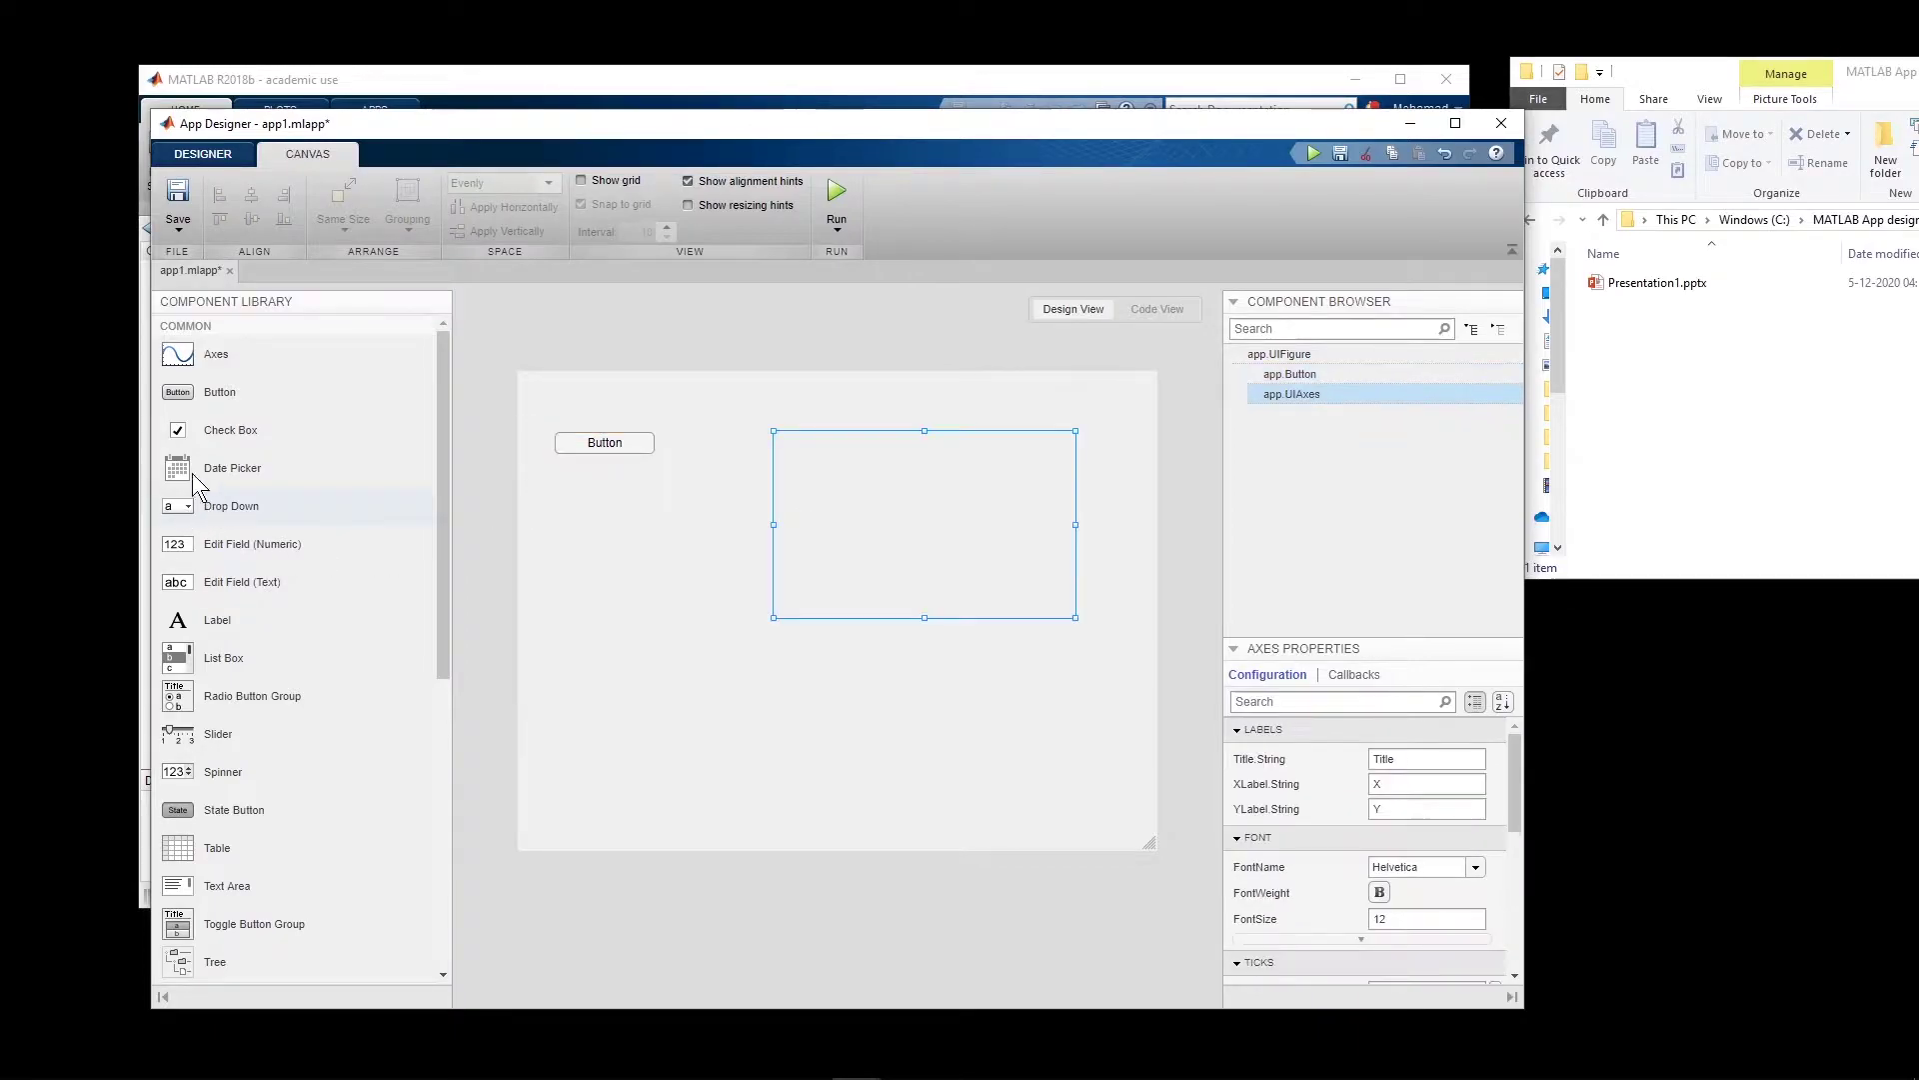
{"action": "left_click_drag", "start_coordinate": [172, 473], "coordinate": [686, 727]}
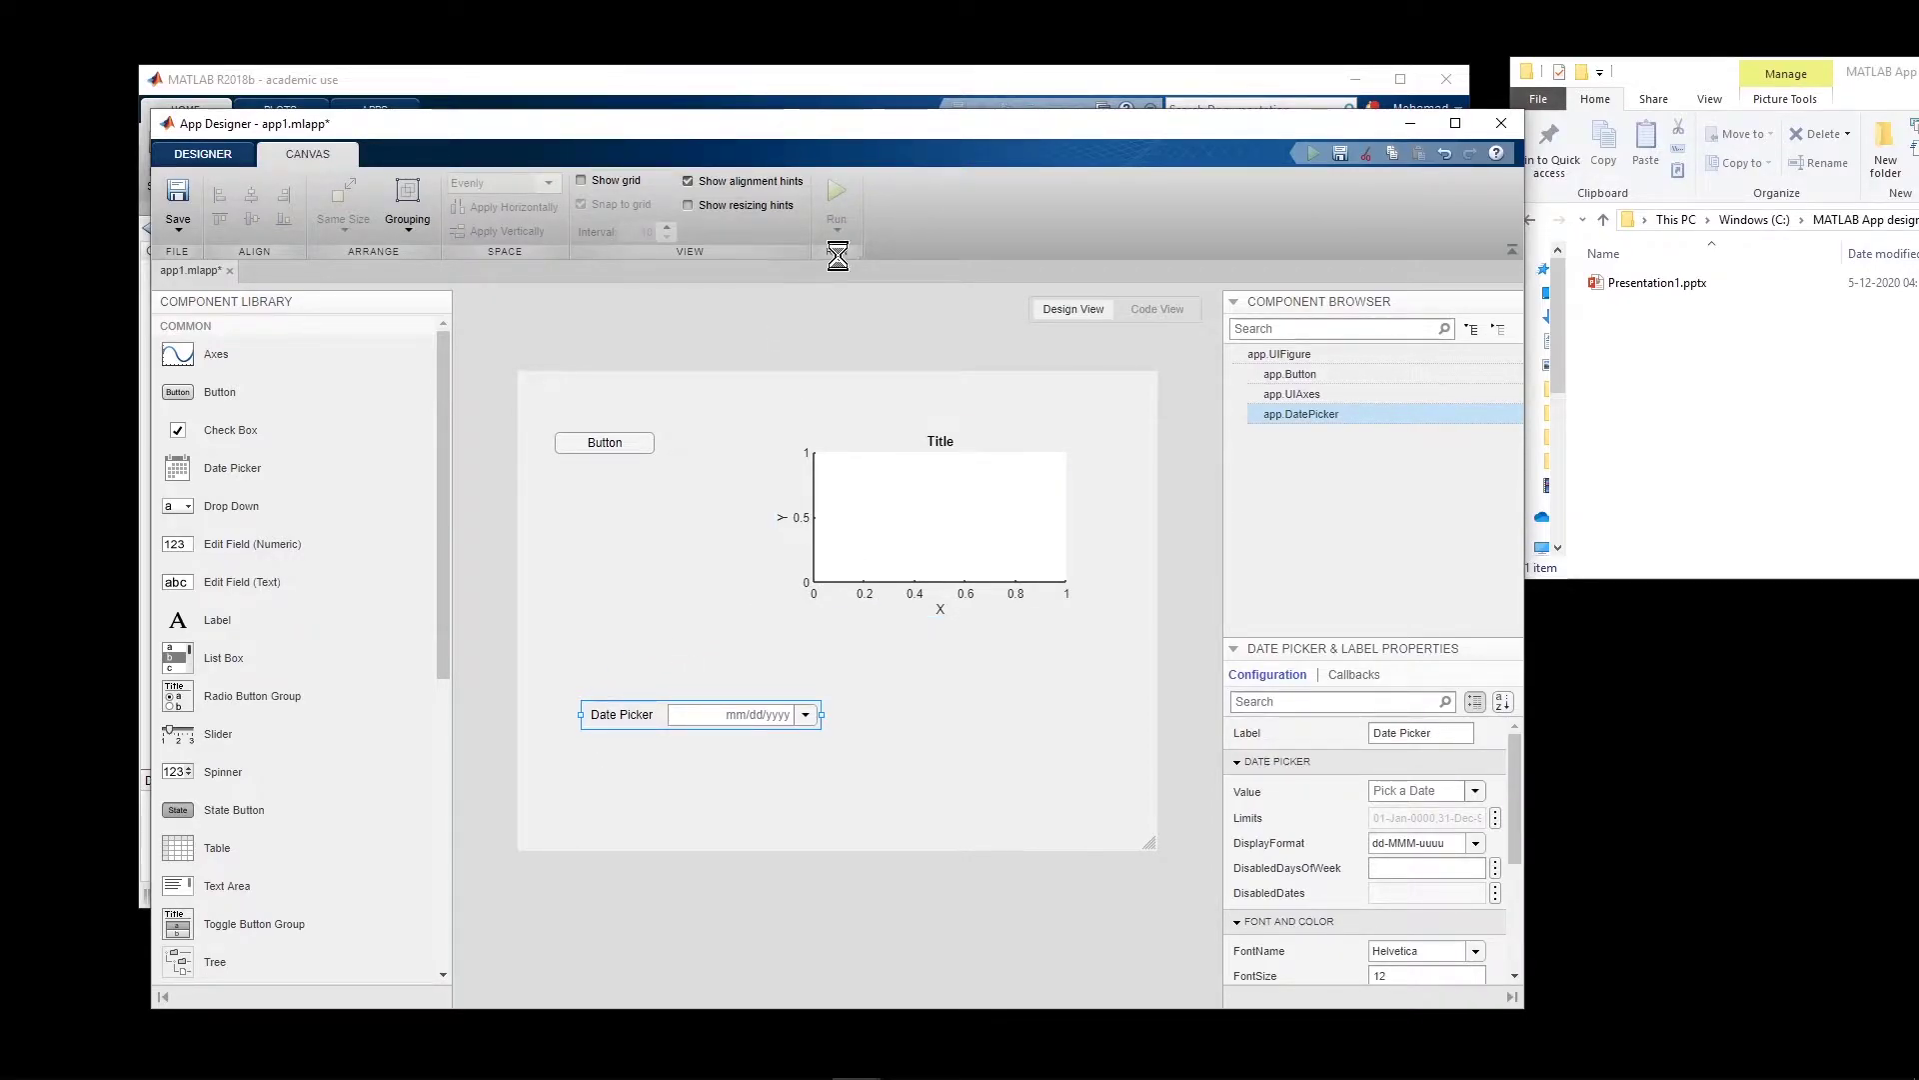
{"action": "left_click", "coordinate": [952, 642]}
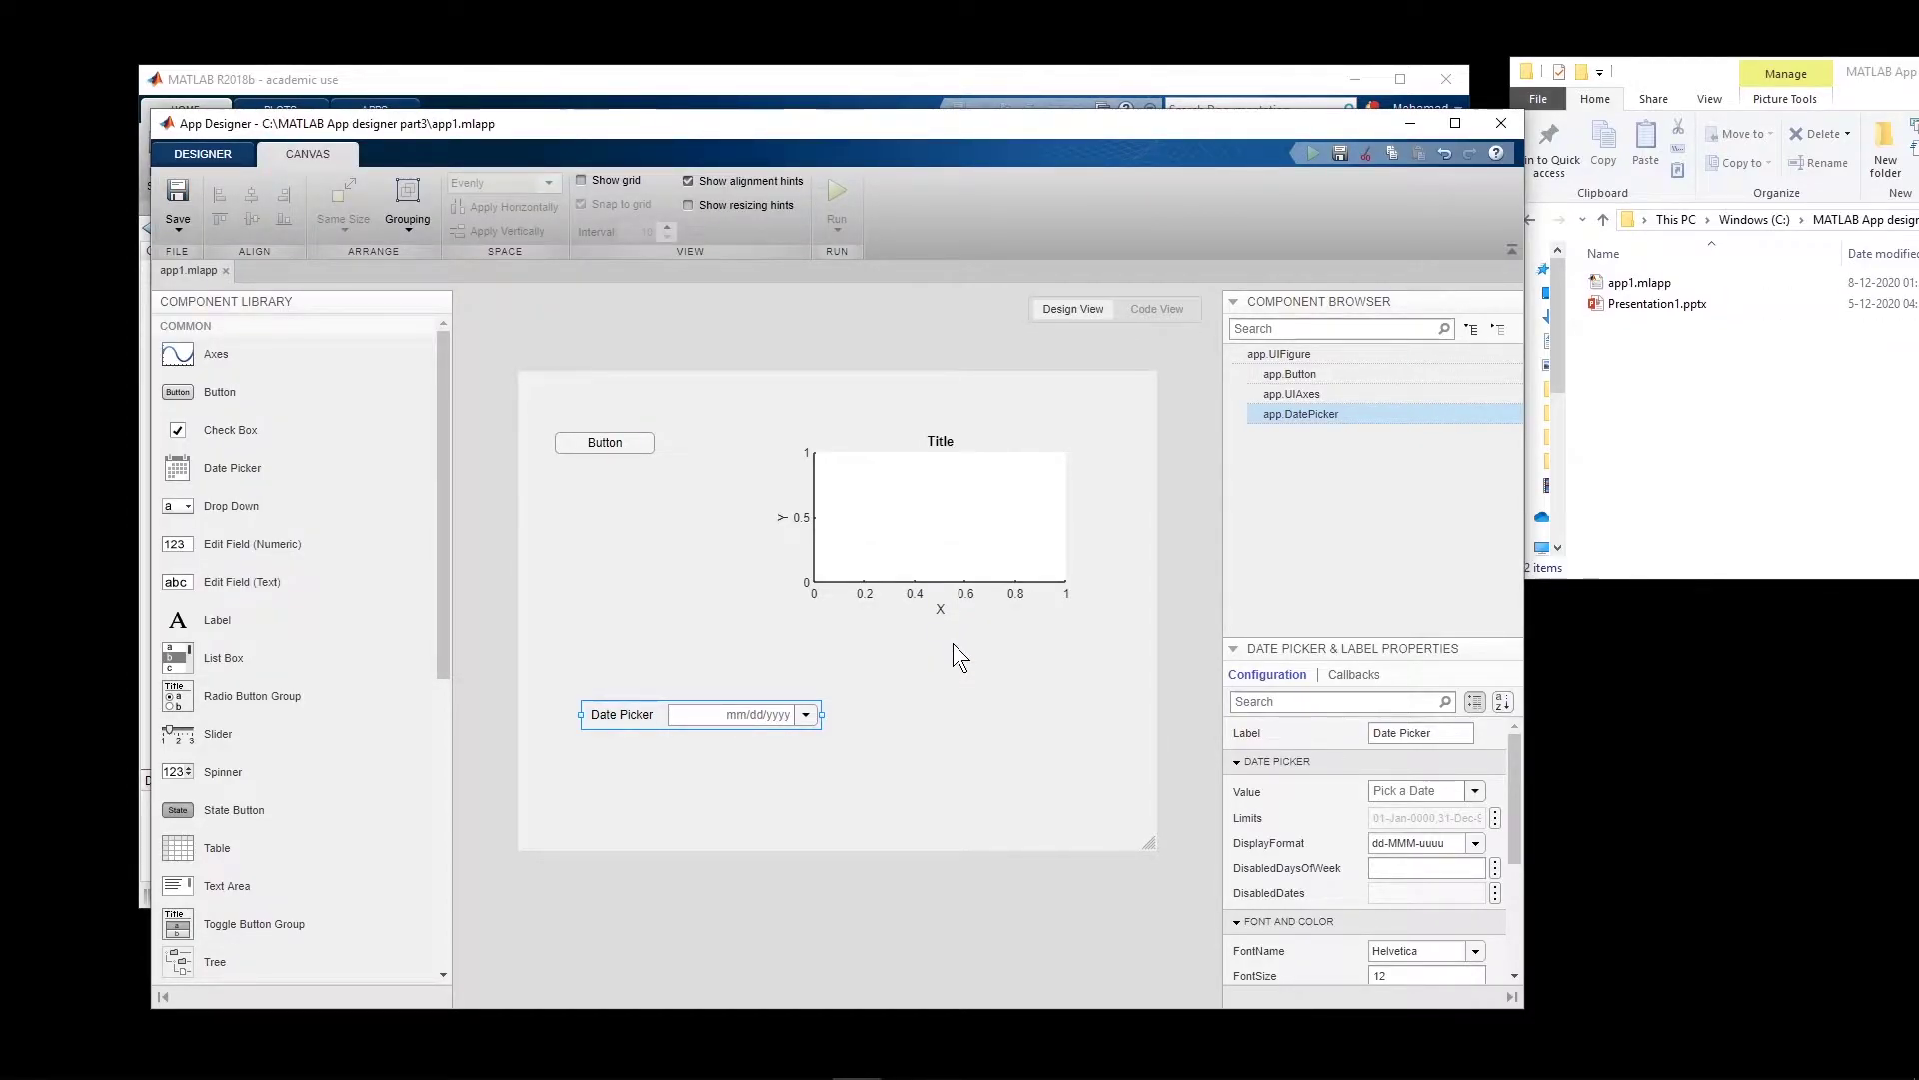
{"action": "left_click_drag", "start_coordinate": [560, 501], "coordinate": [747, 384]}
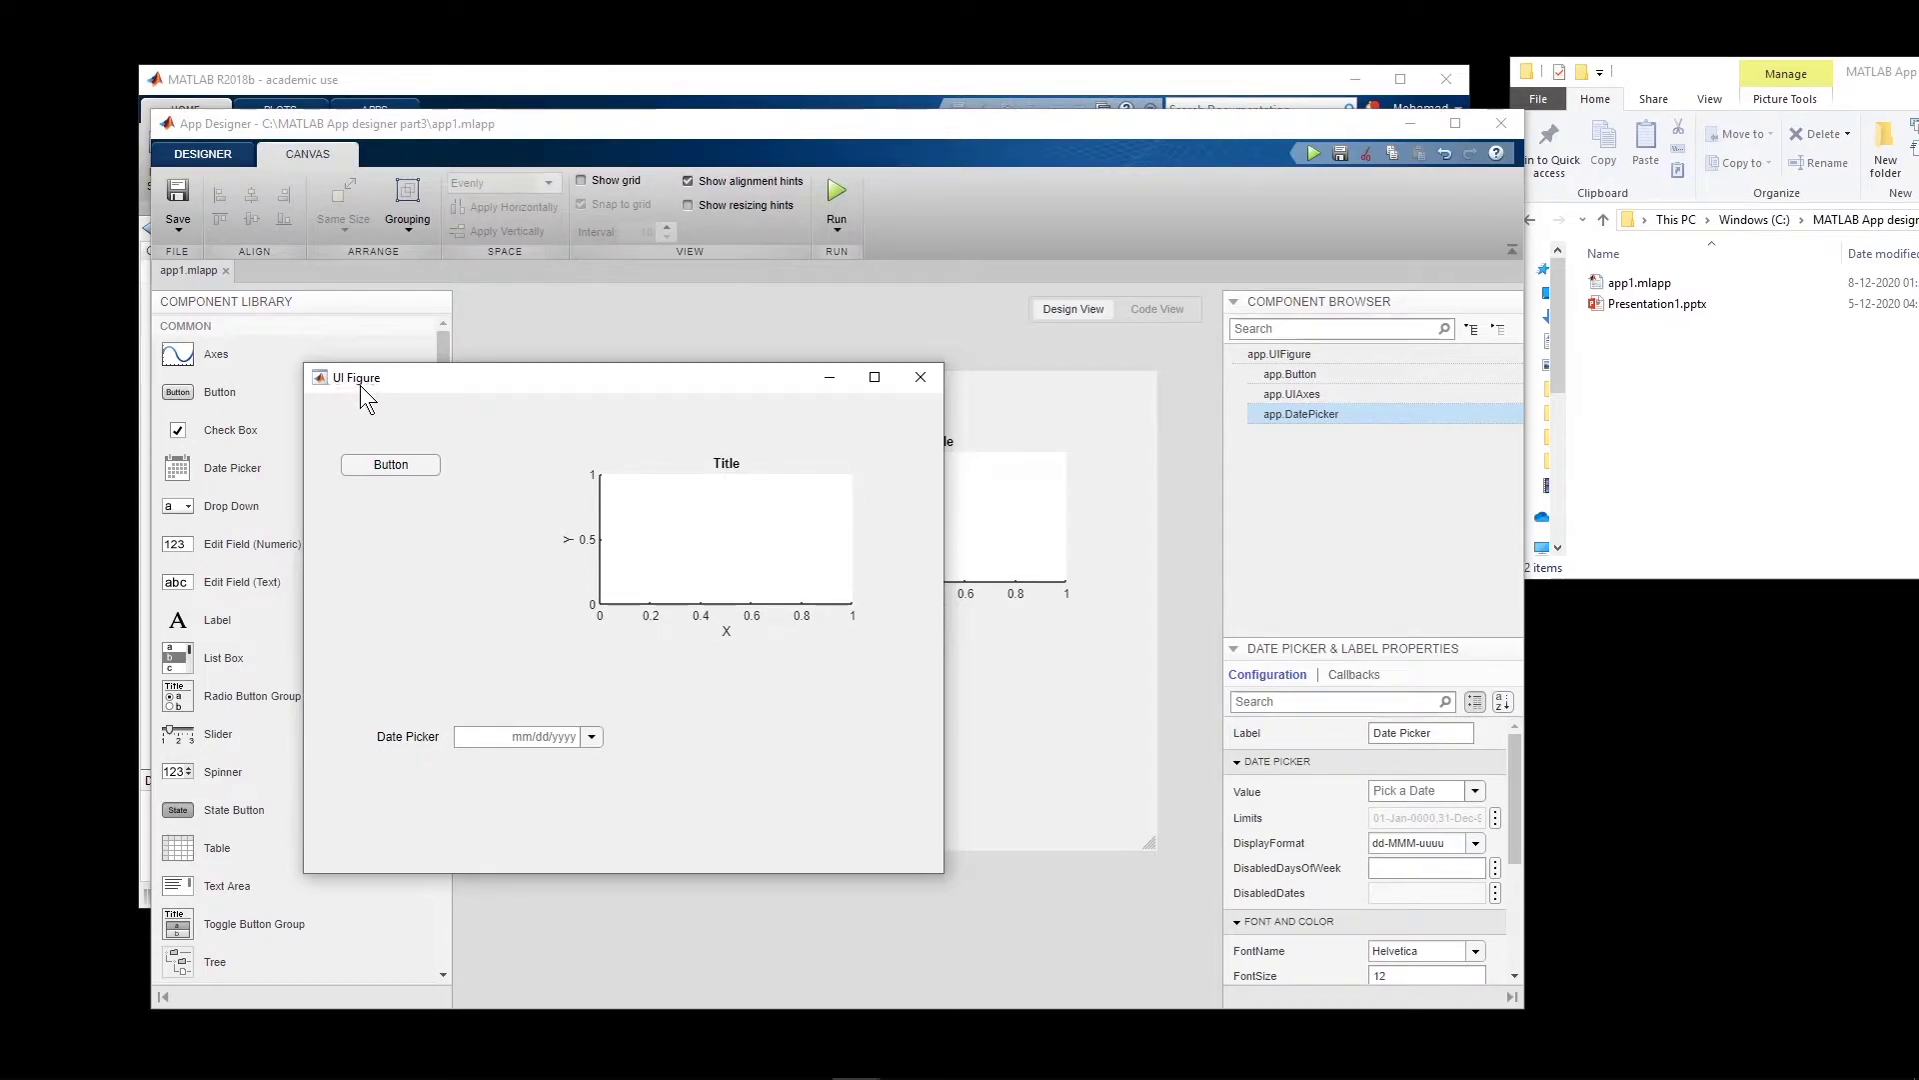
Enter the new window title in the UI figure's Identifiers Name property and run the app.
{"action": "left_click", "coordinate": [1116, 753]}
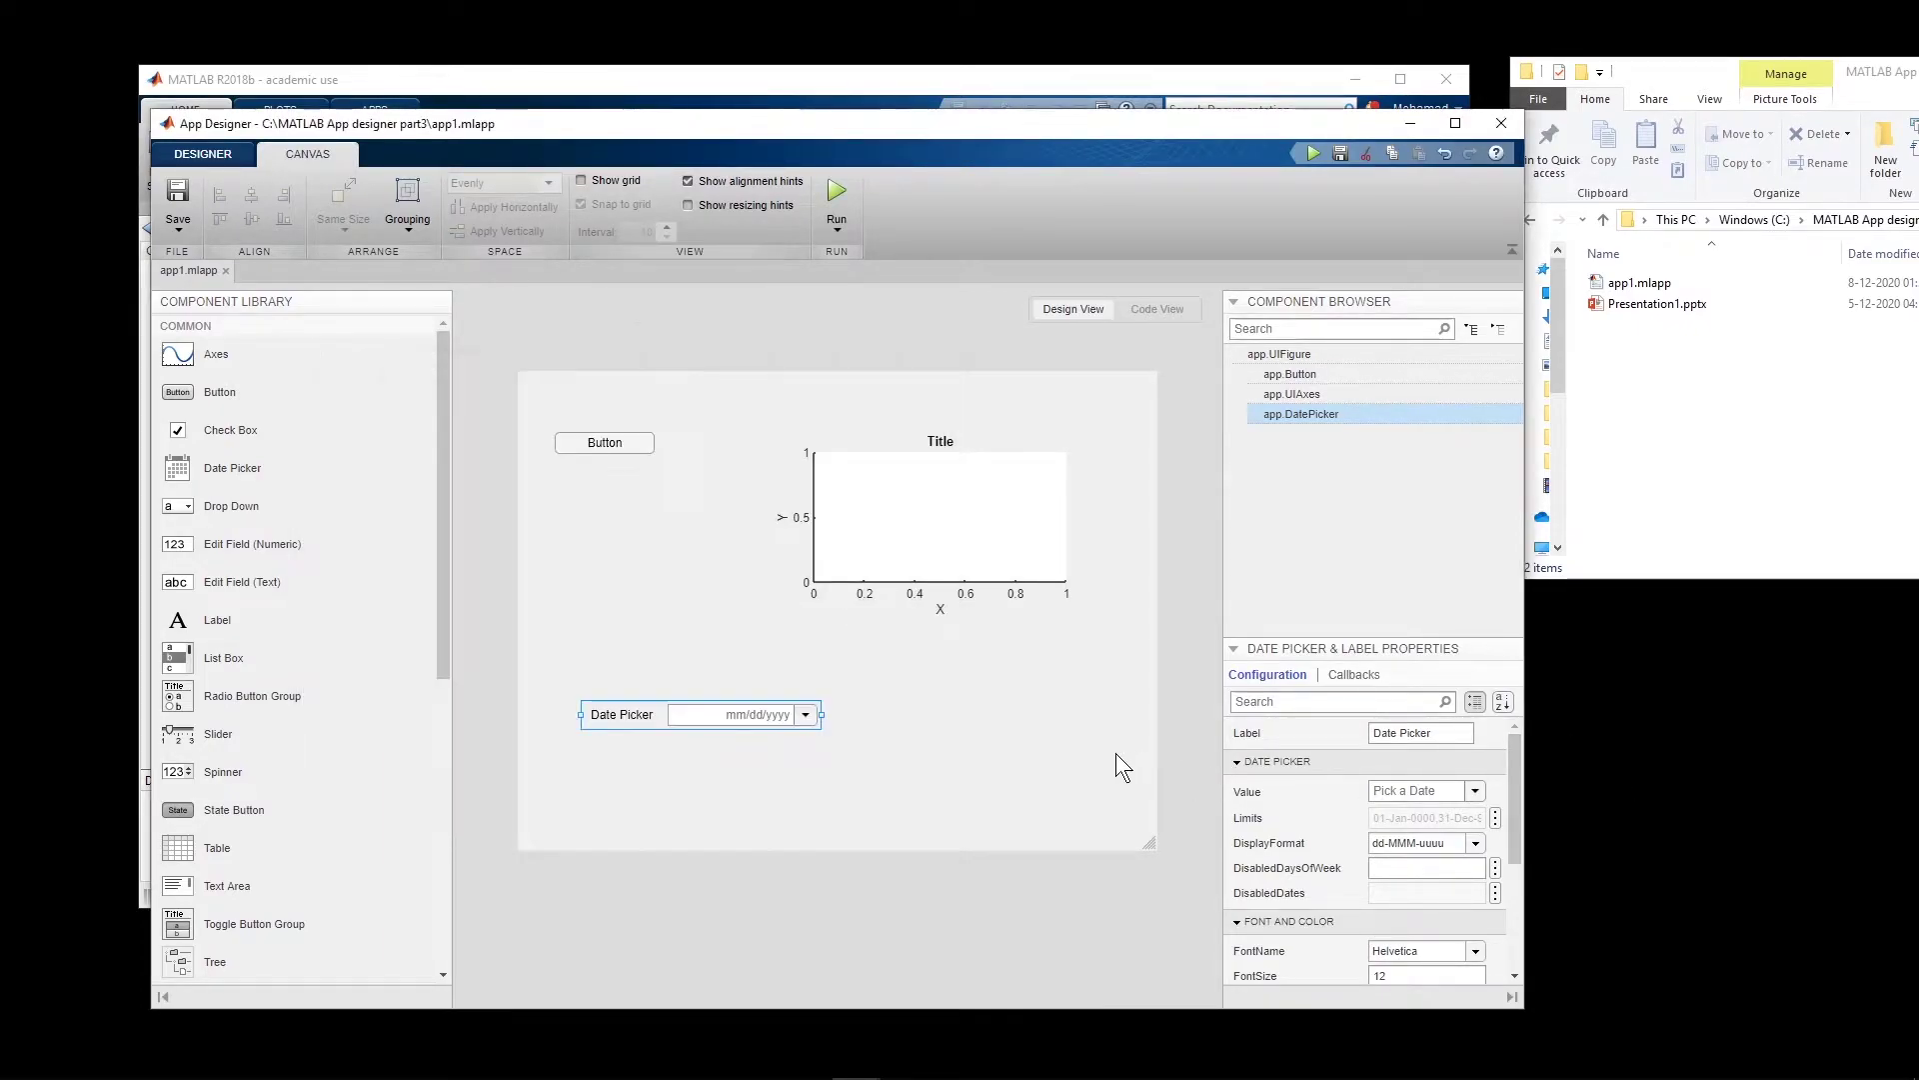
{"action": "left_click", "coordinate": [1114, 746]}
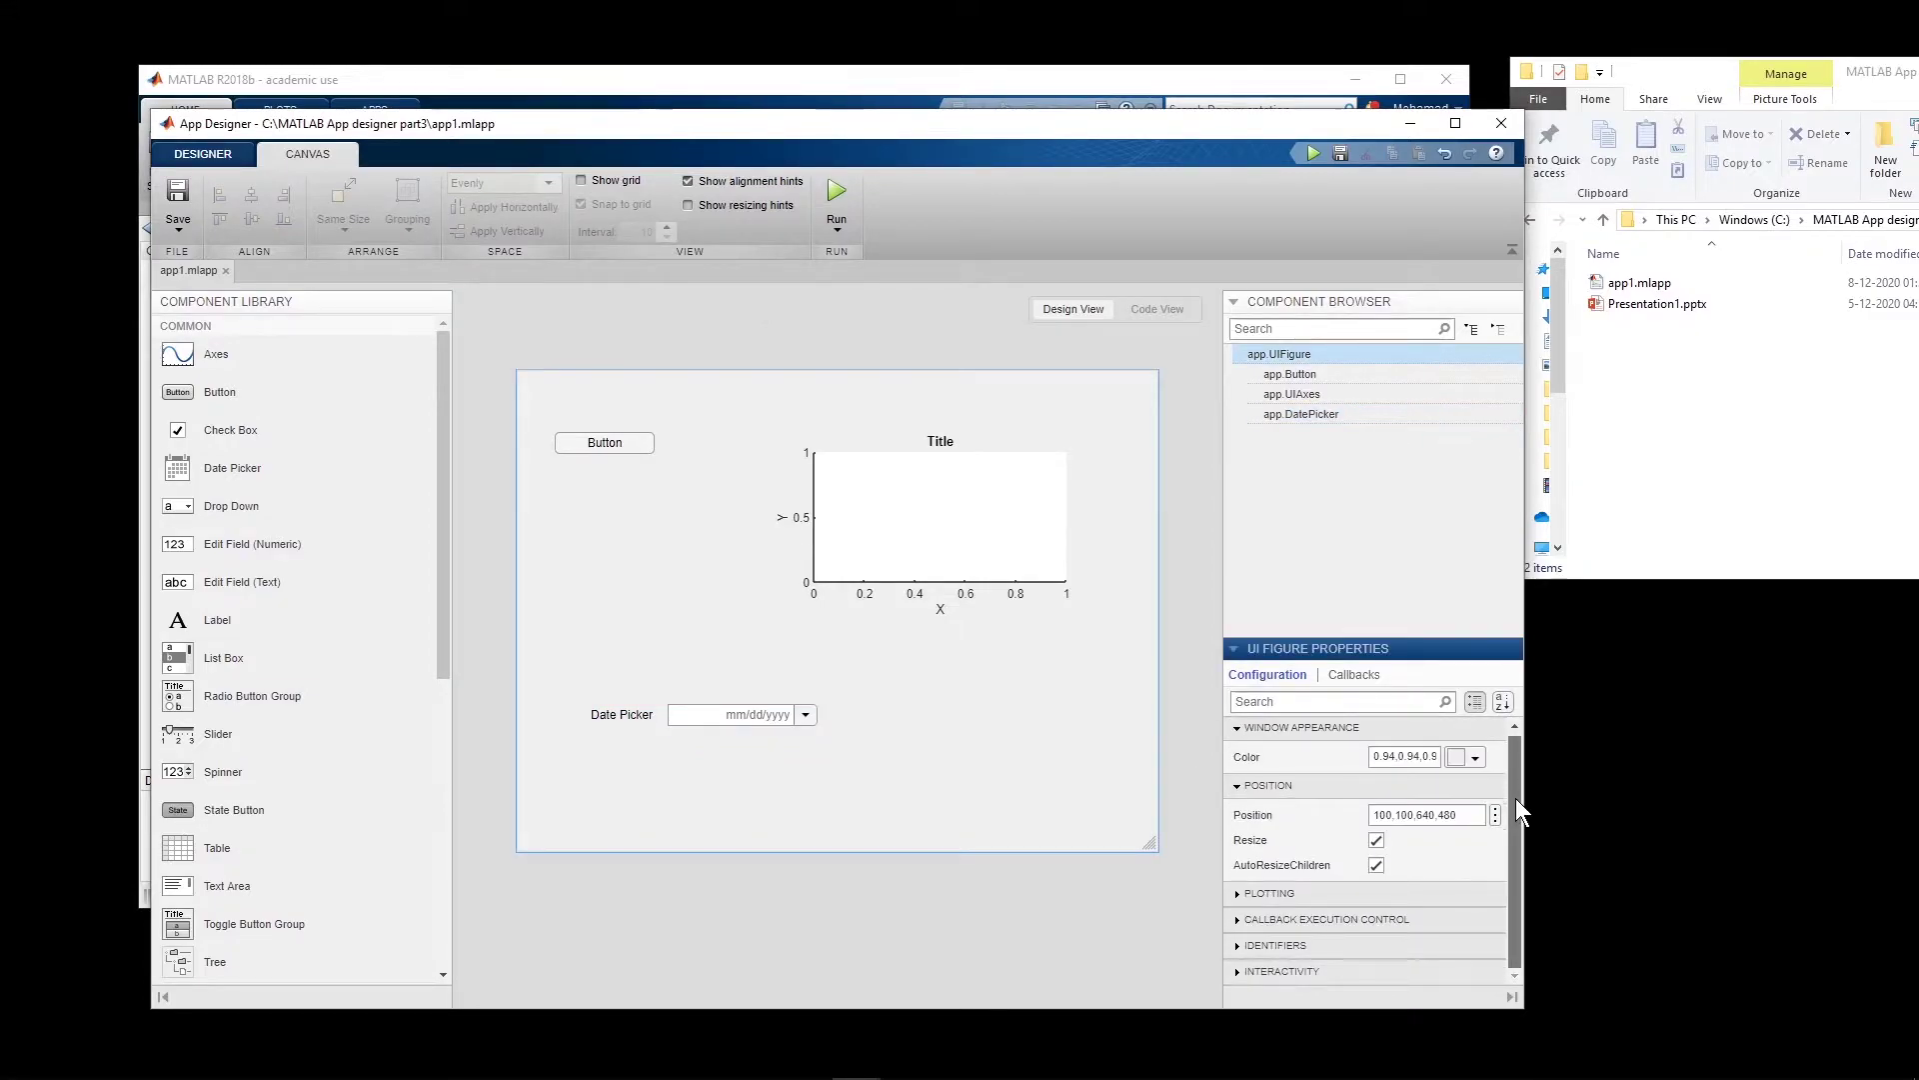
{"action": "left_click", "coordinate": [1108, 771]}
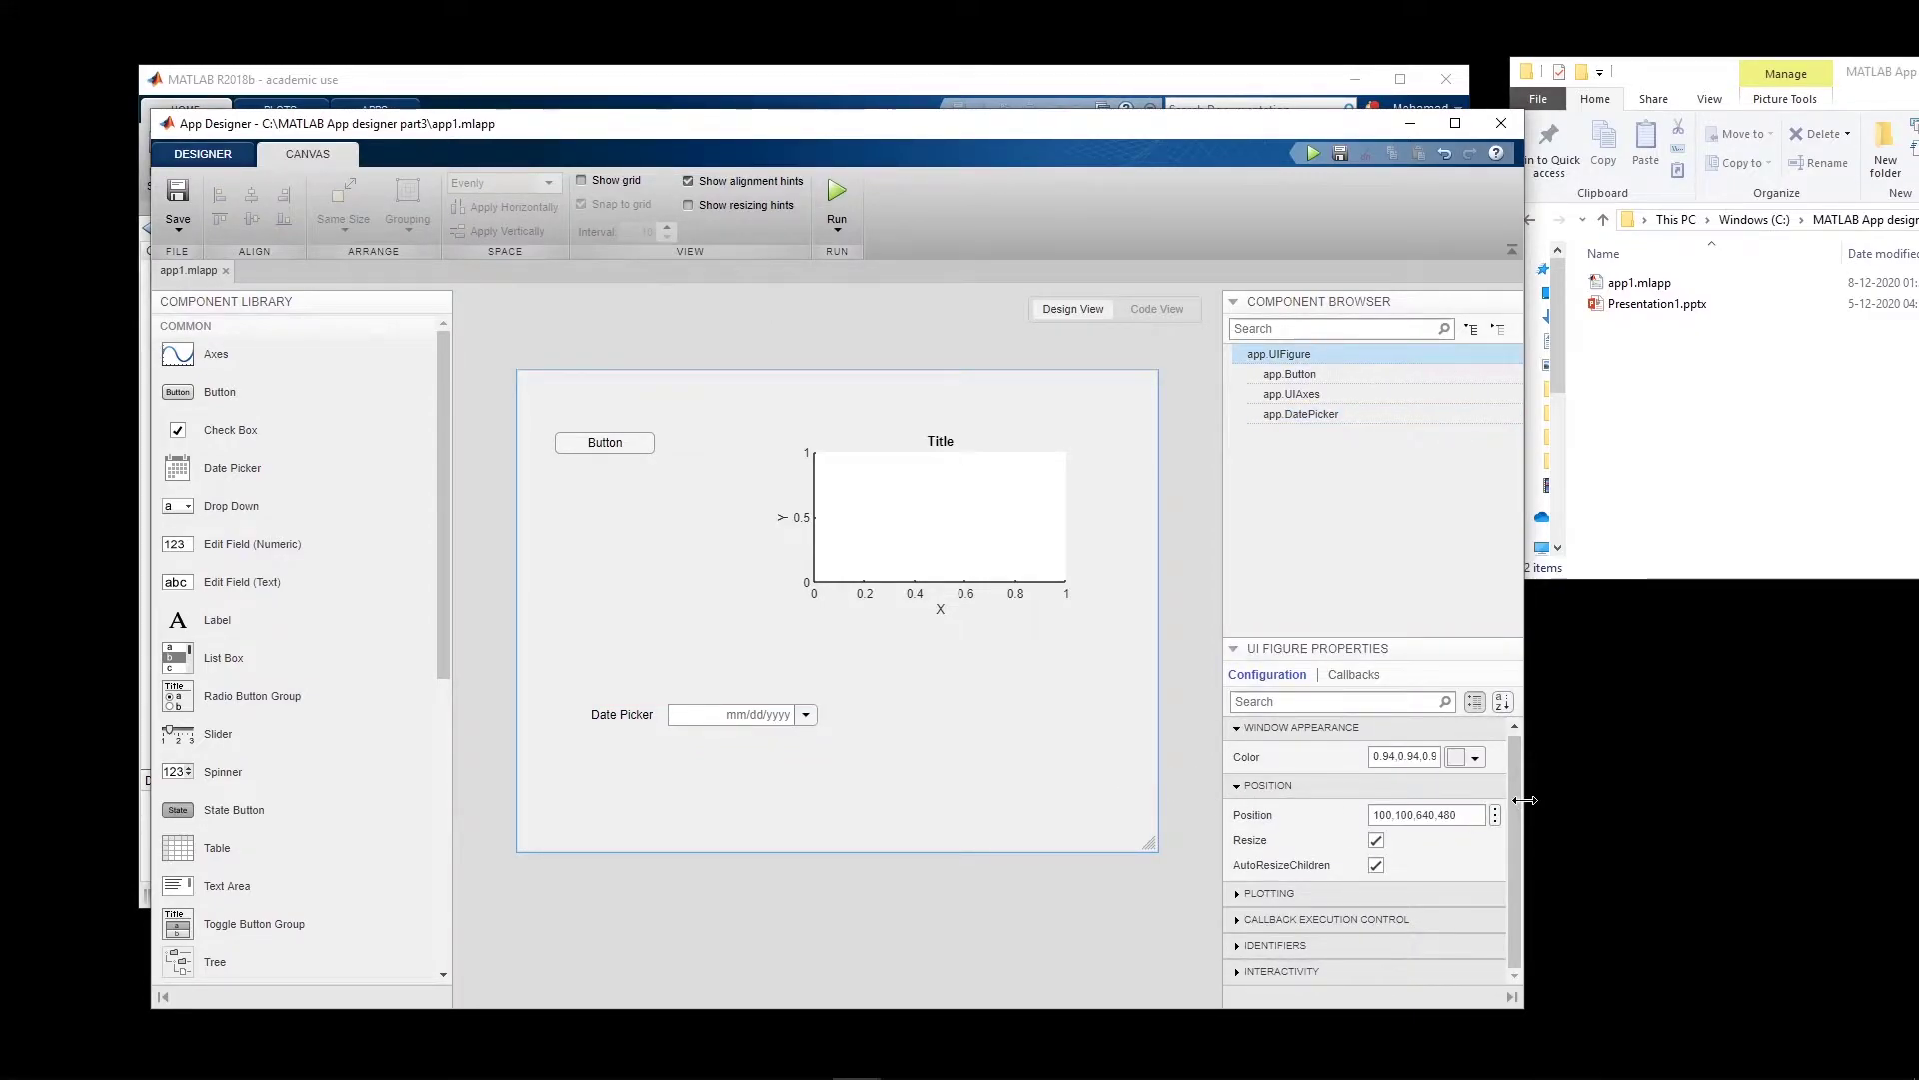
{"action": "left_click", "coordinate": [1288, 948]}
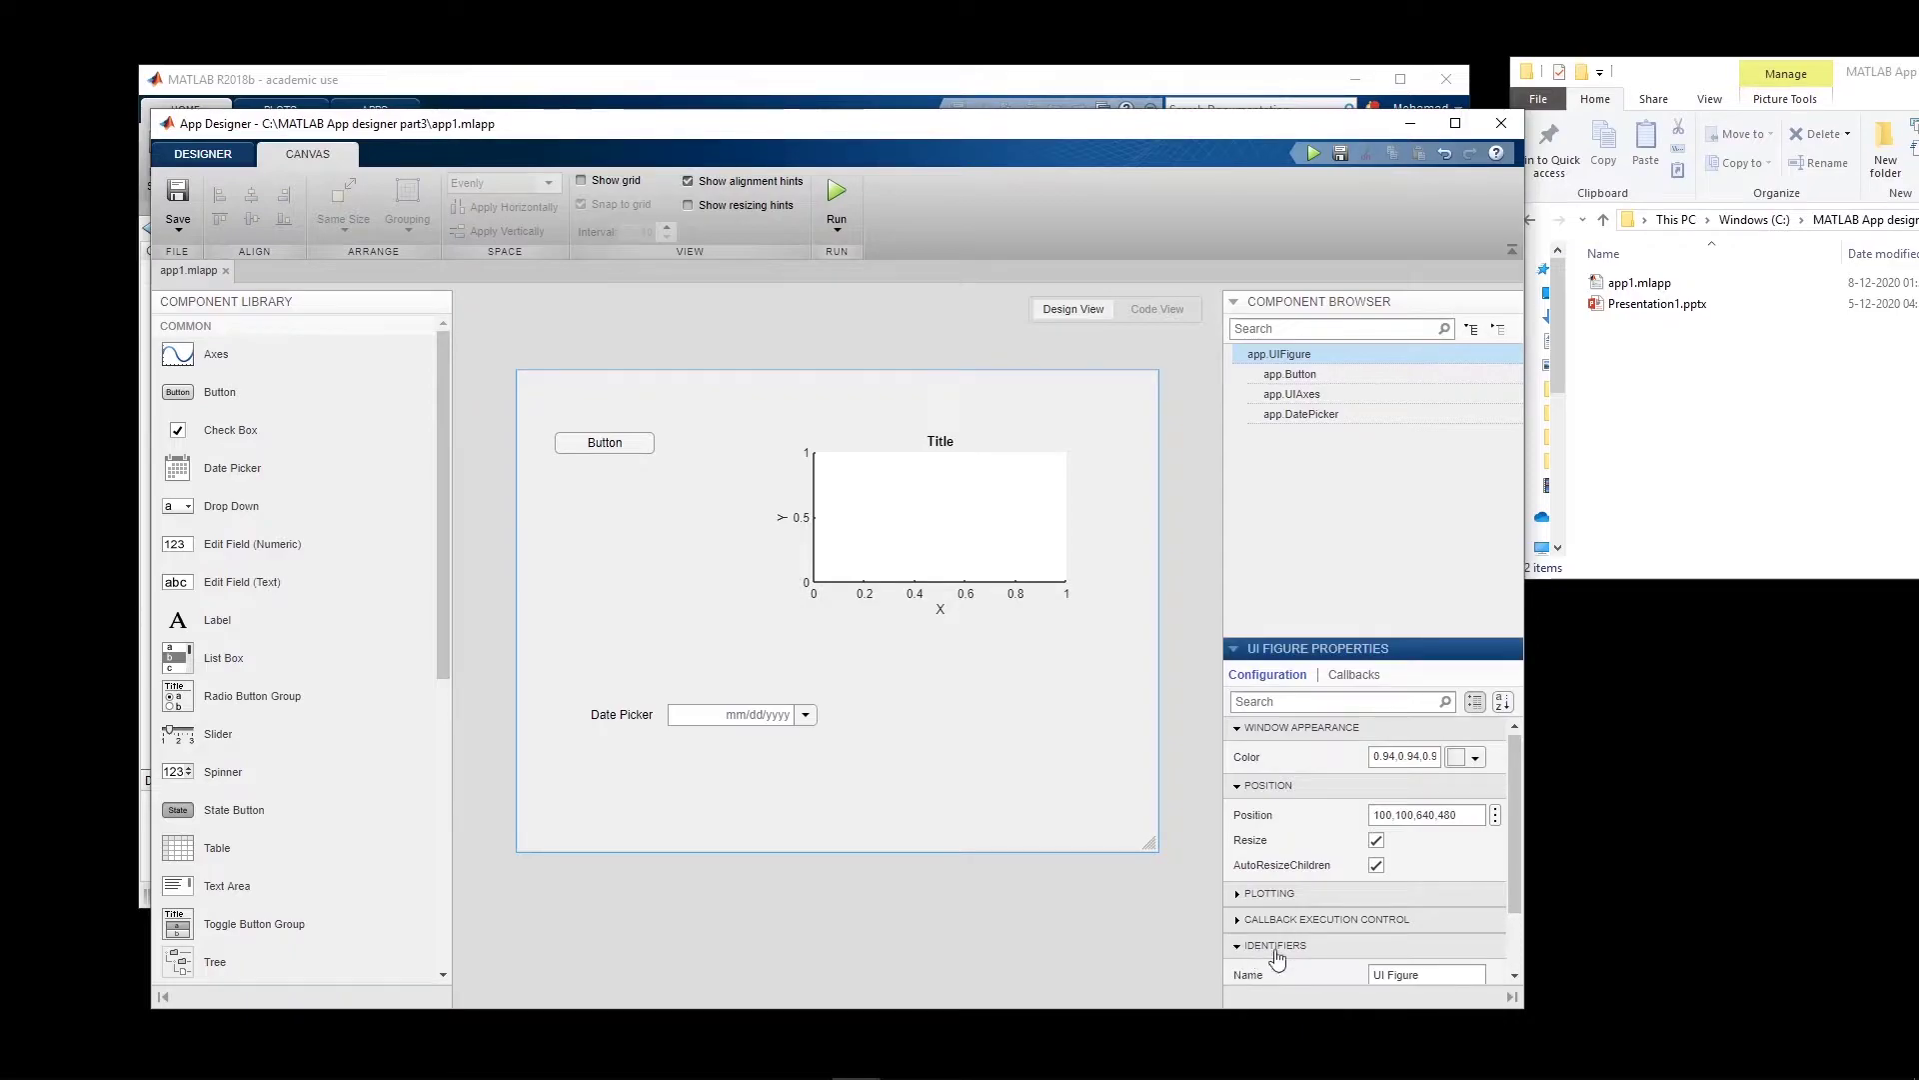
{"action": "scroll", "coordinate": [1518, 820], "scroll_direction": "down", "scroll_amount": 2}
{"action": "left_click", "coordinate": [1242, 890]}
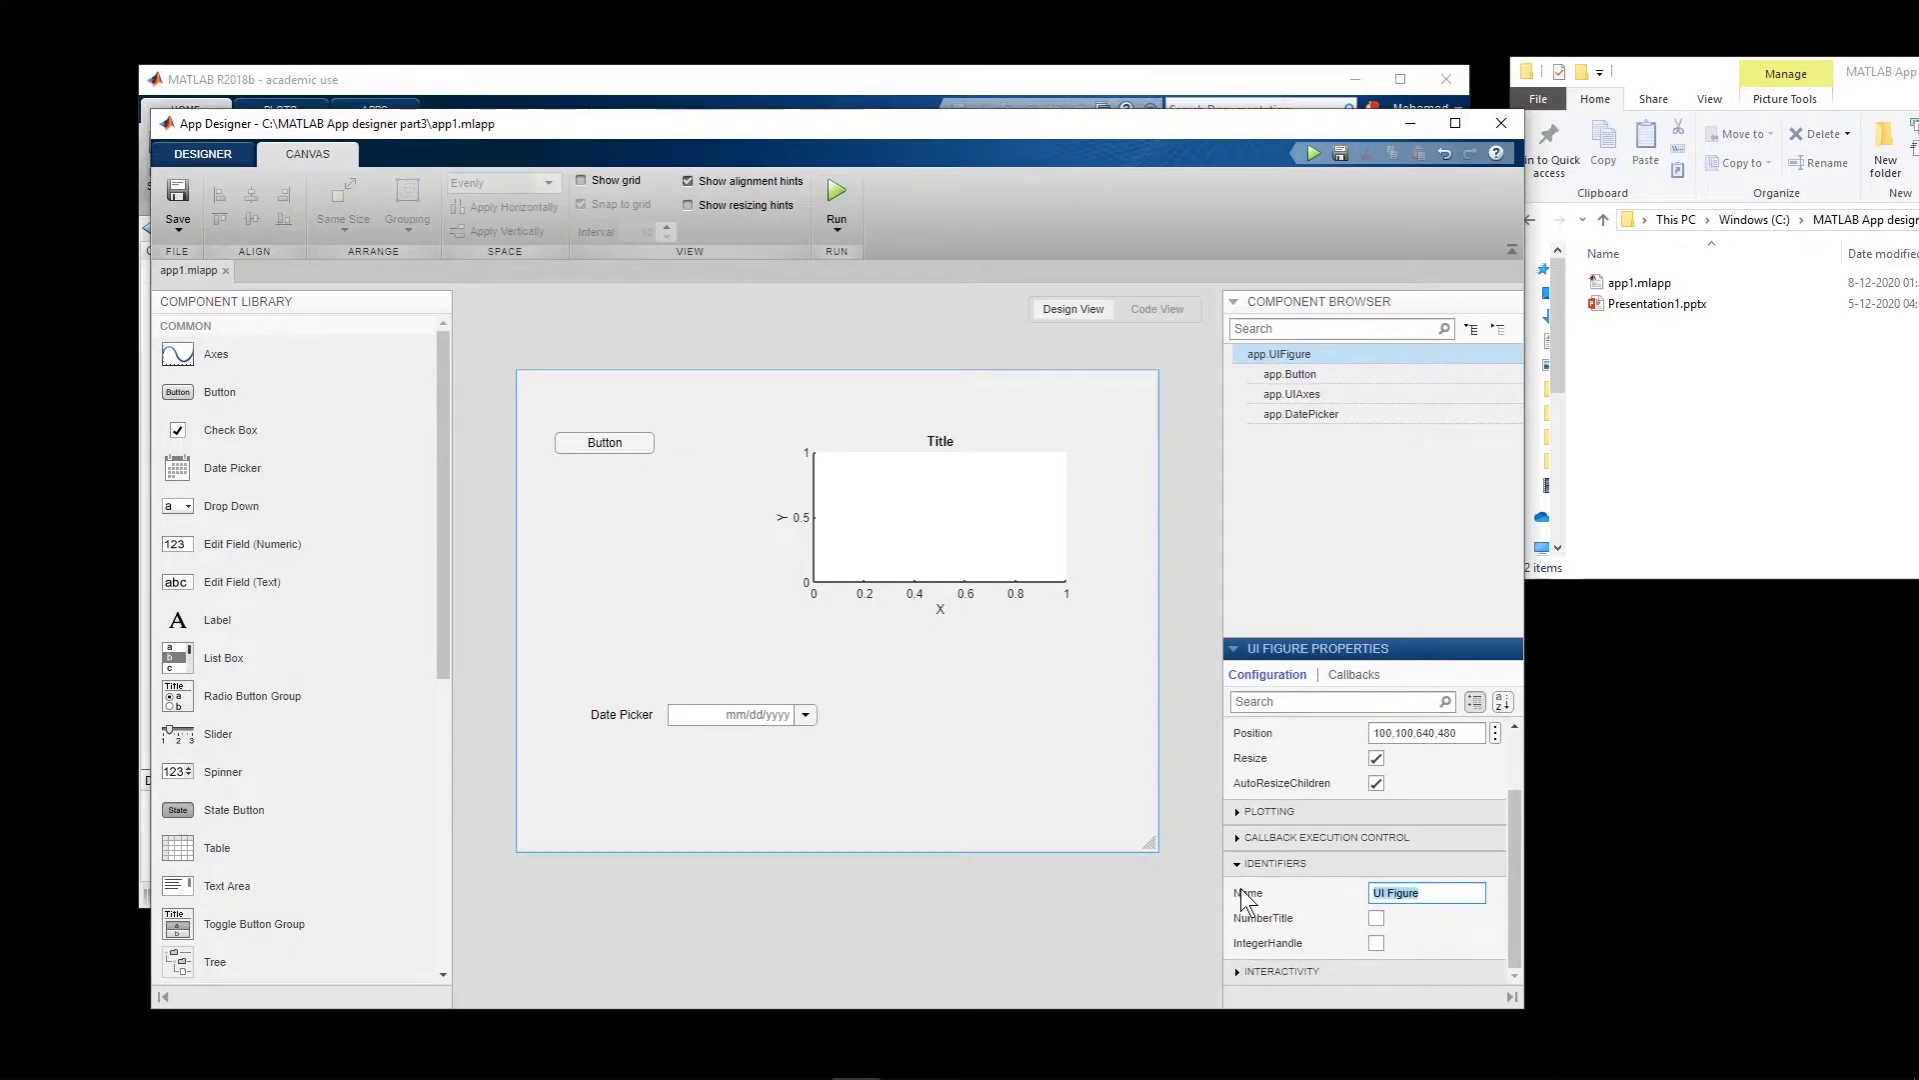
{"action": "type", "text": "MG N"}
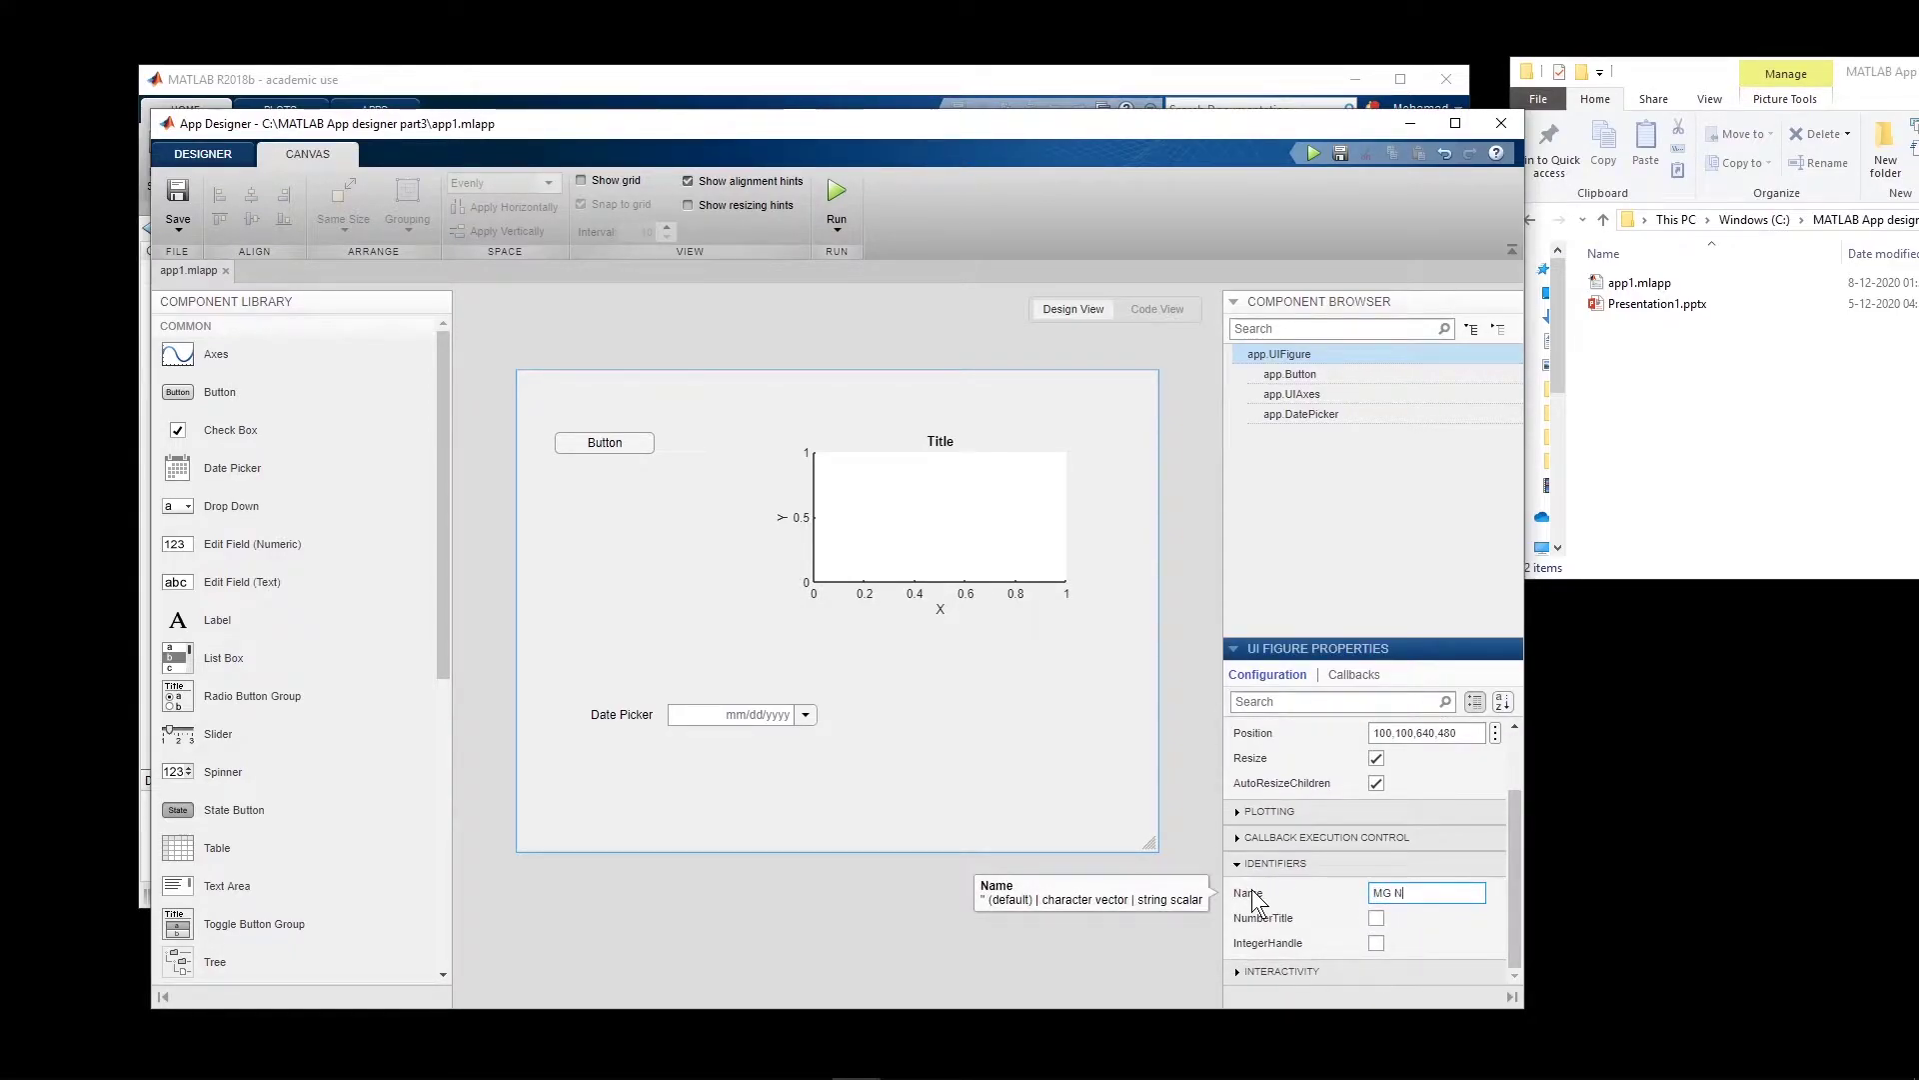
{"action": "type", "text": "IASAR"}
{"action": "left_click", "coordinate": [837, 192]}
{"action": "left_click_drag", "start_coordinate": [1005, 131], "coordinate": [1577, 137]}
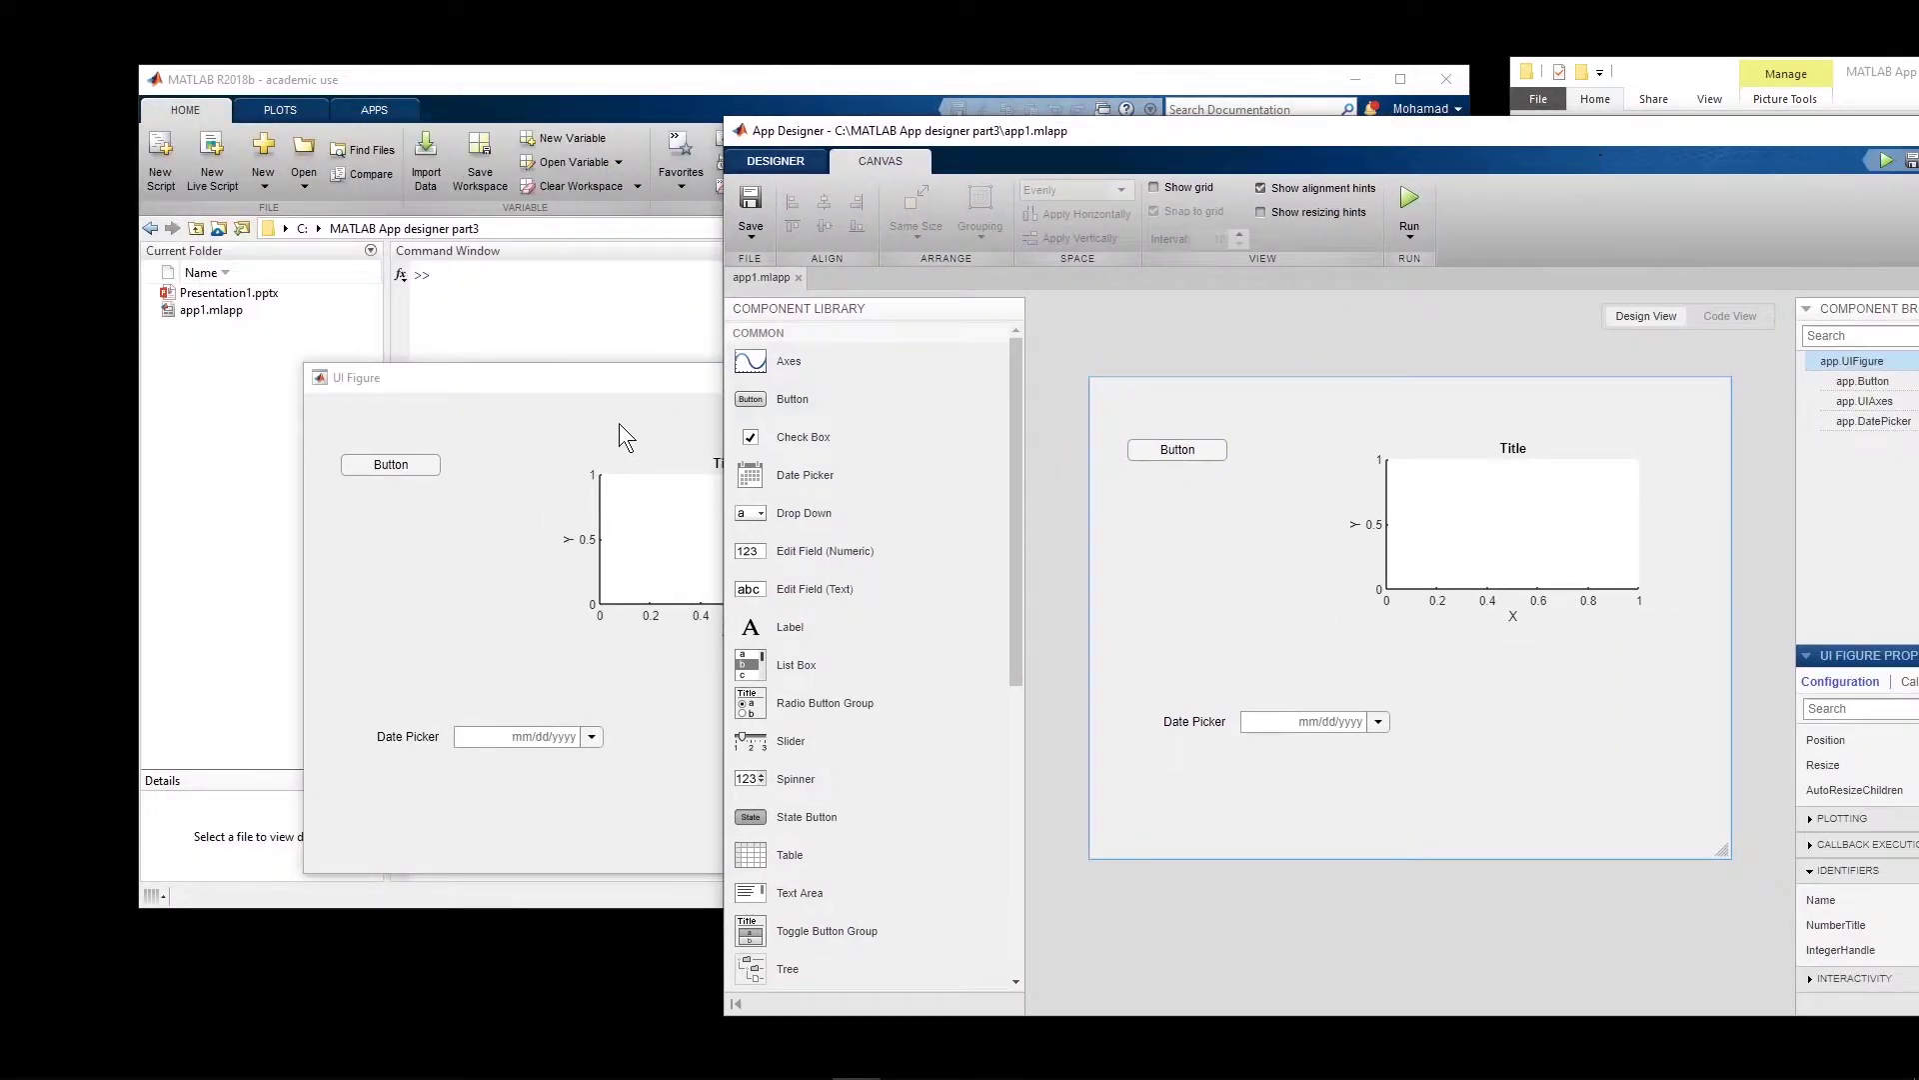
Enlarge and shrink the running app window to watch the axes and date picker stretch.
{"action": "left_click_drag", "start_coordinate": [612, 386], "coordinate": [442, 219]}
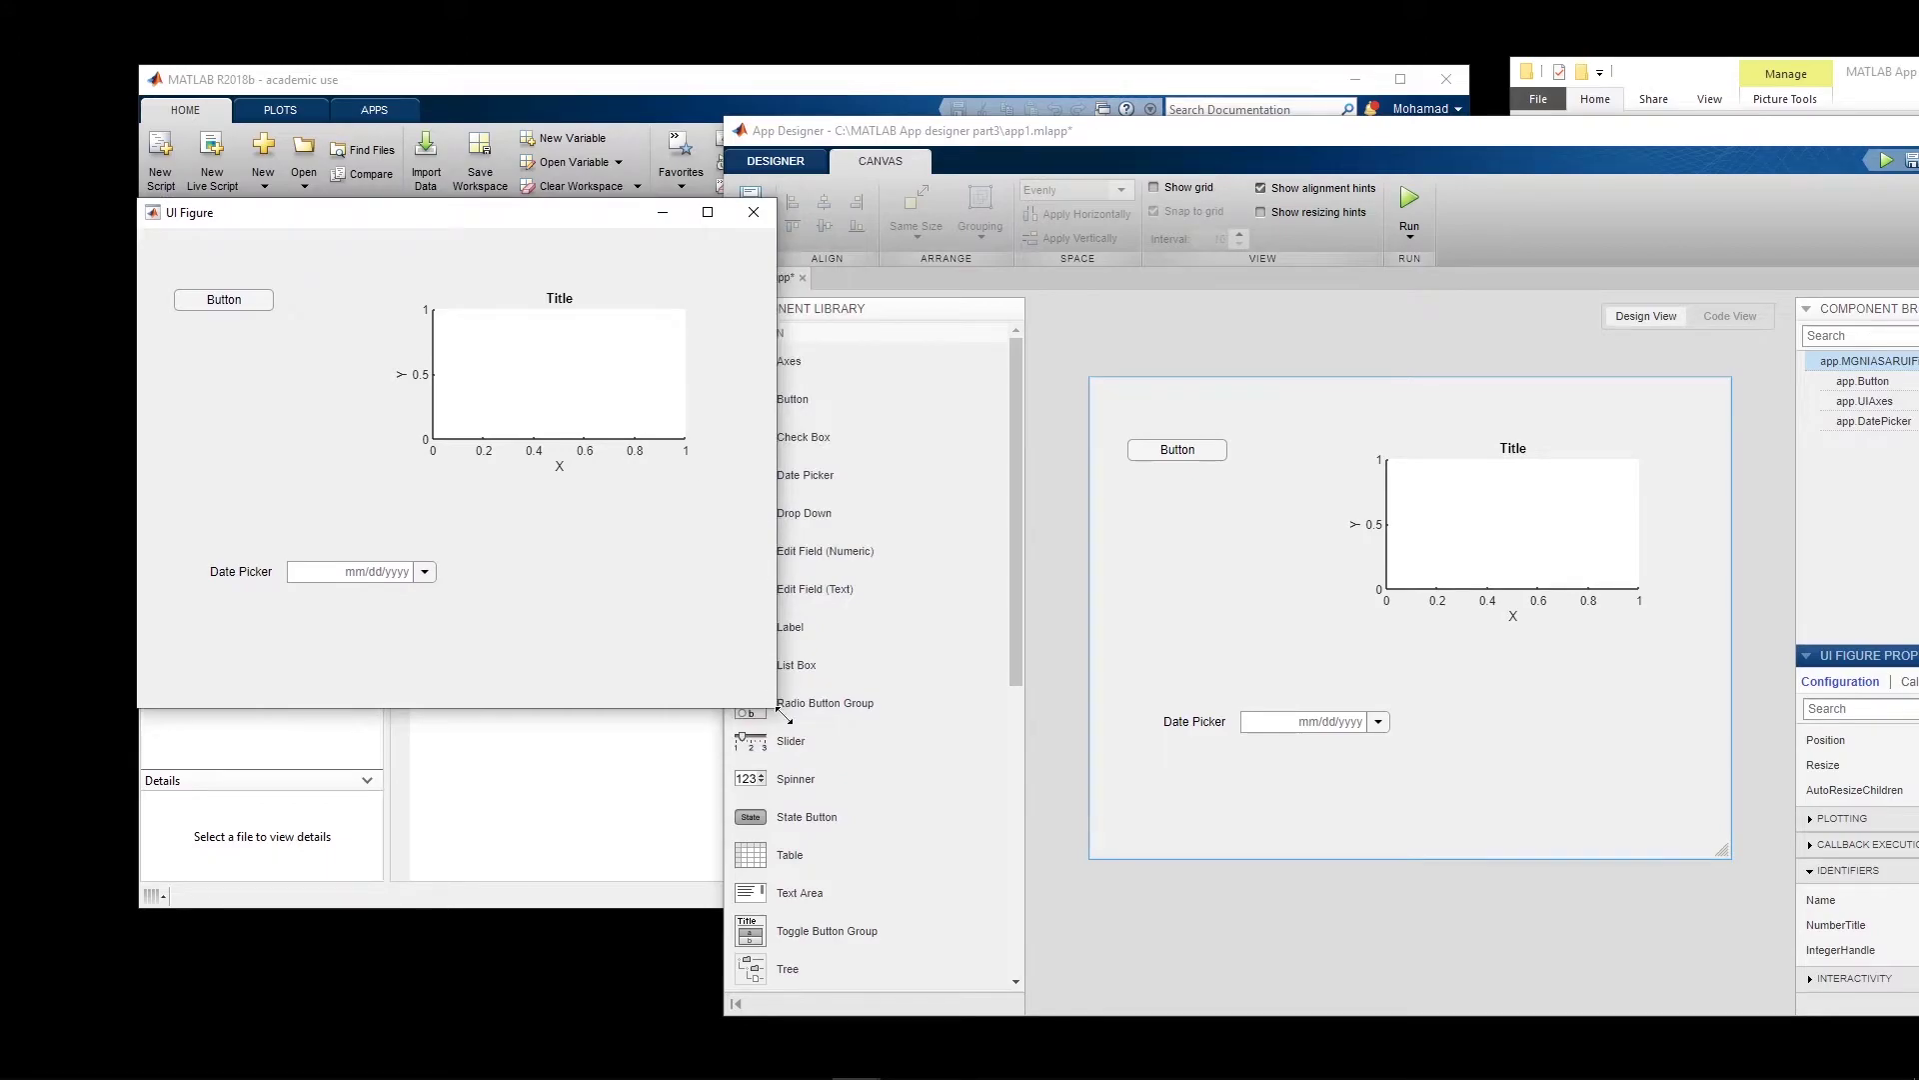
{"action": "left_click_drag", "start_coordinate": [775, 706], "coordinate": [1265, 938]}
{"action": "left_click_drag", "start_coordinate": [1431, 997], "coordinate": [1430, 762]}
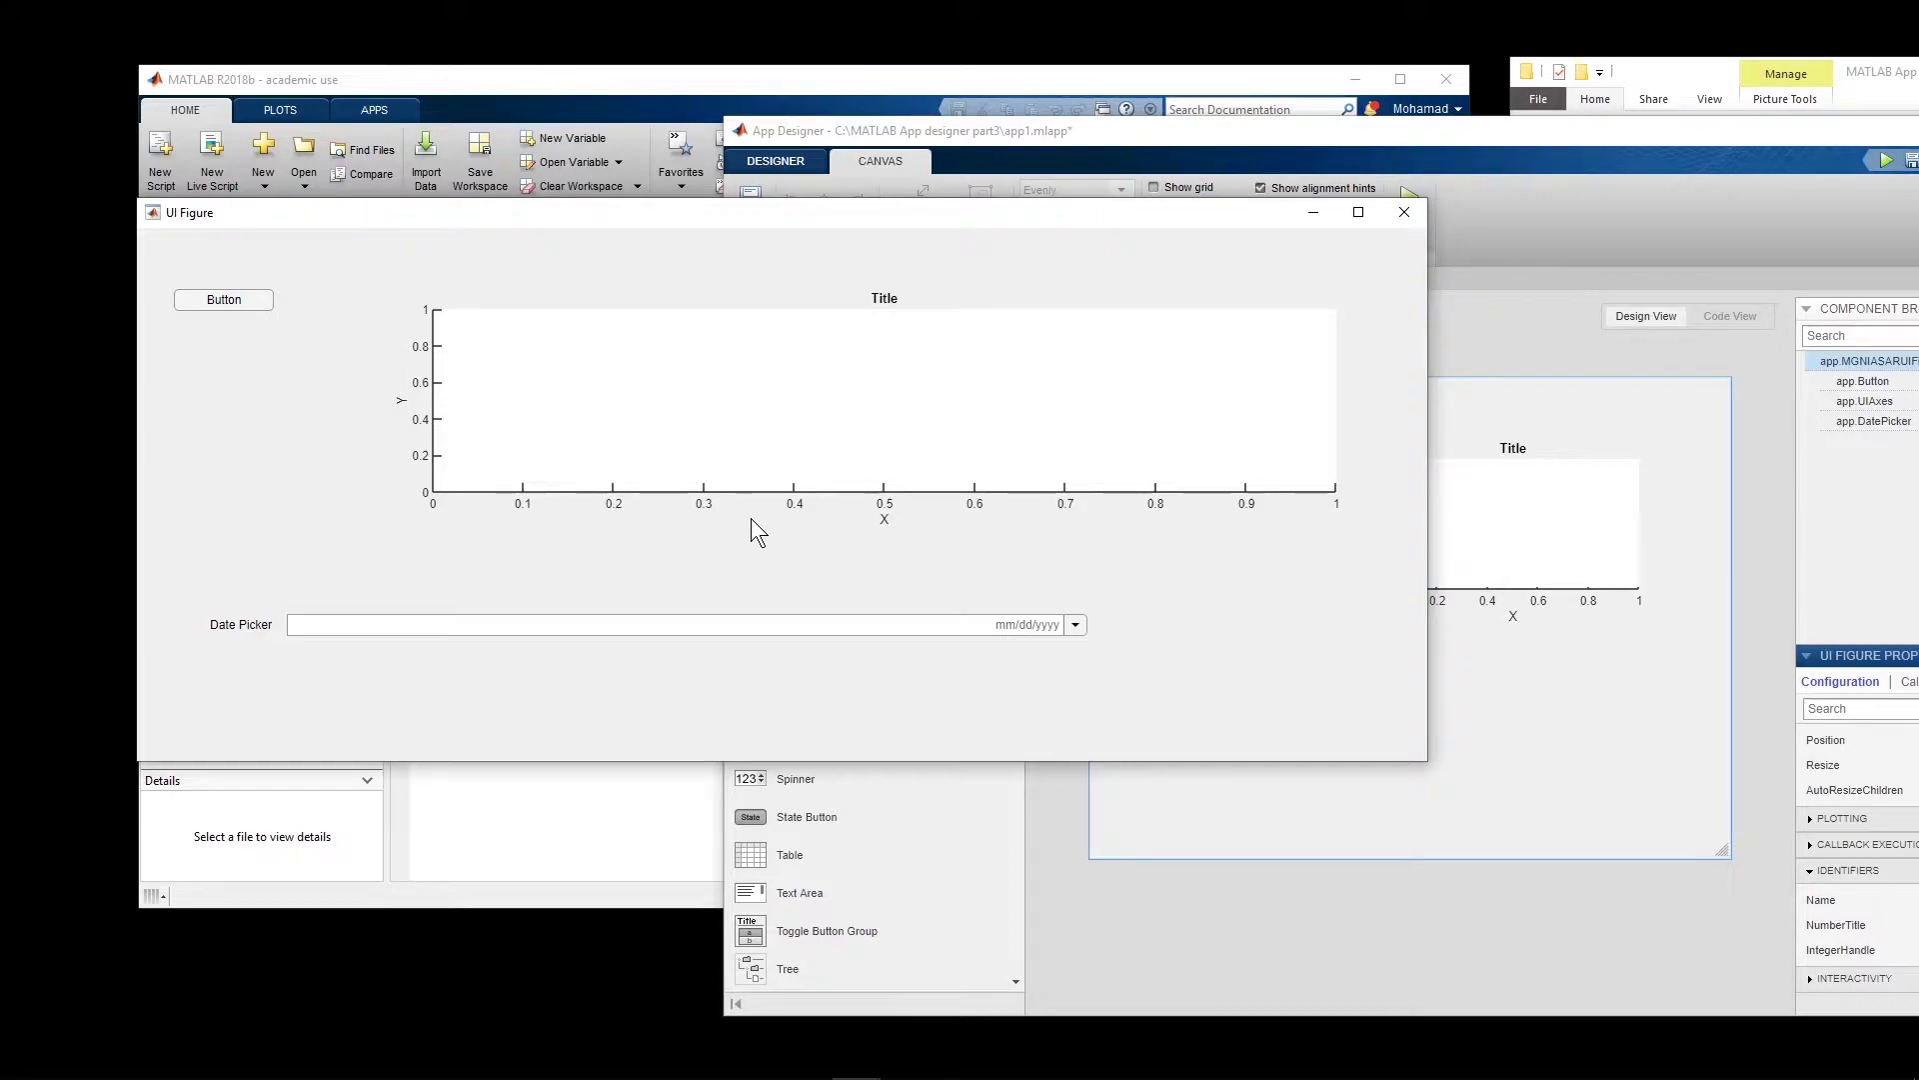
{"action": "left_click_drag", "start_coordinate": [1424, 767], "coordinate": [846, 761]}
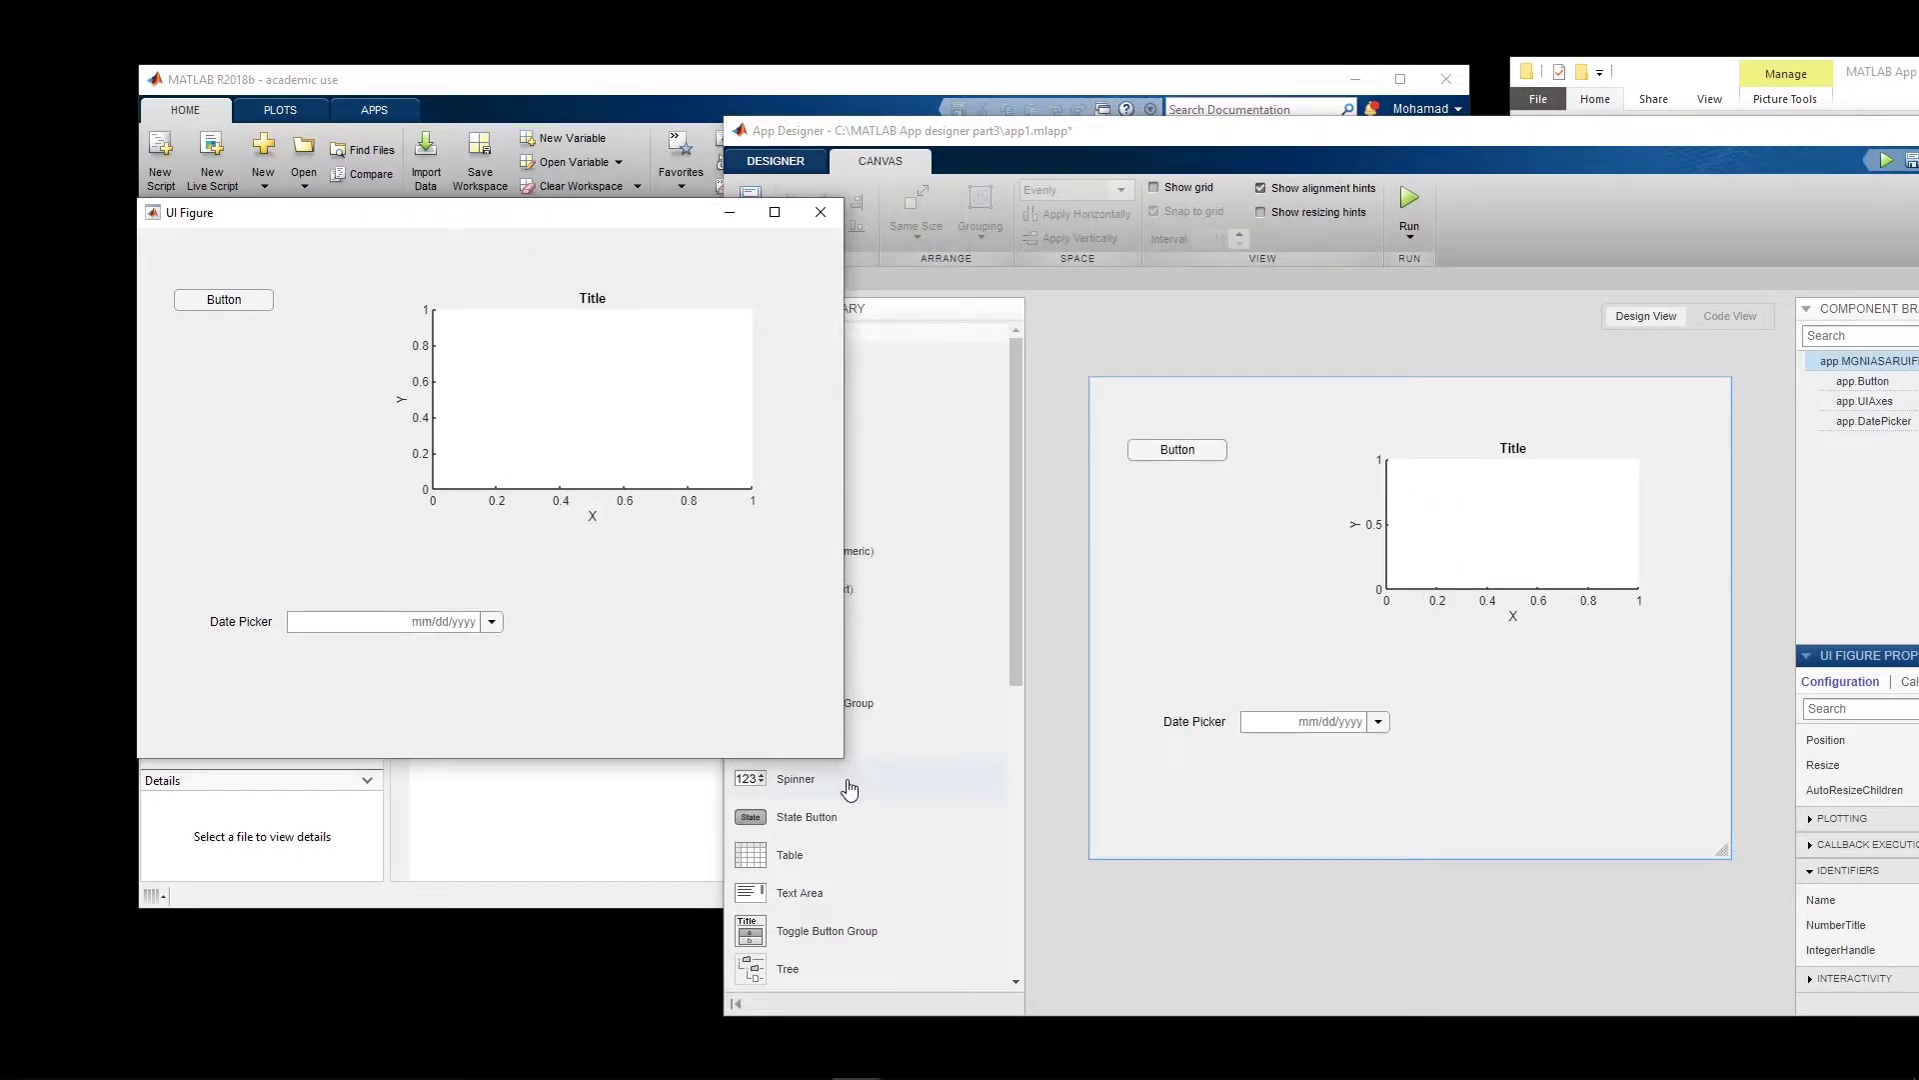
{"action": "left_click", "coordinate": [1093, 146]}
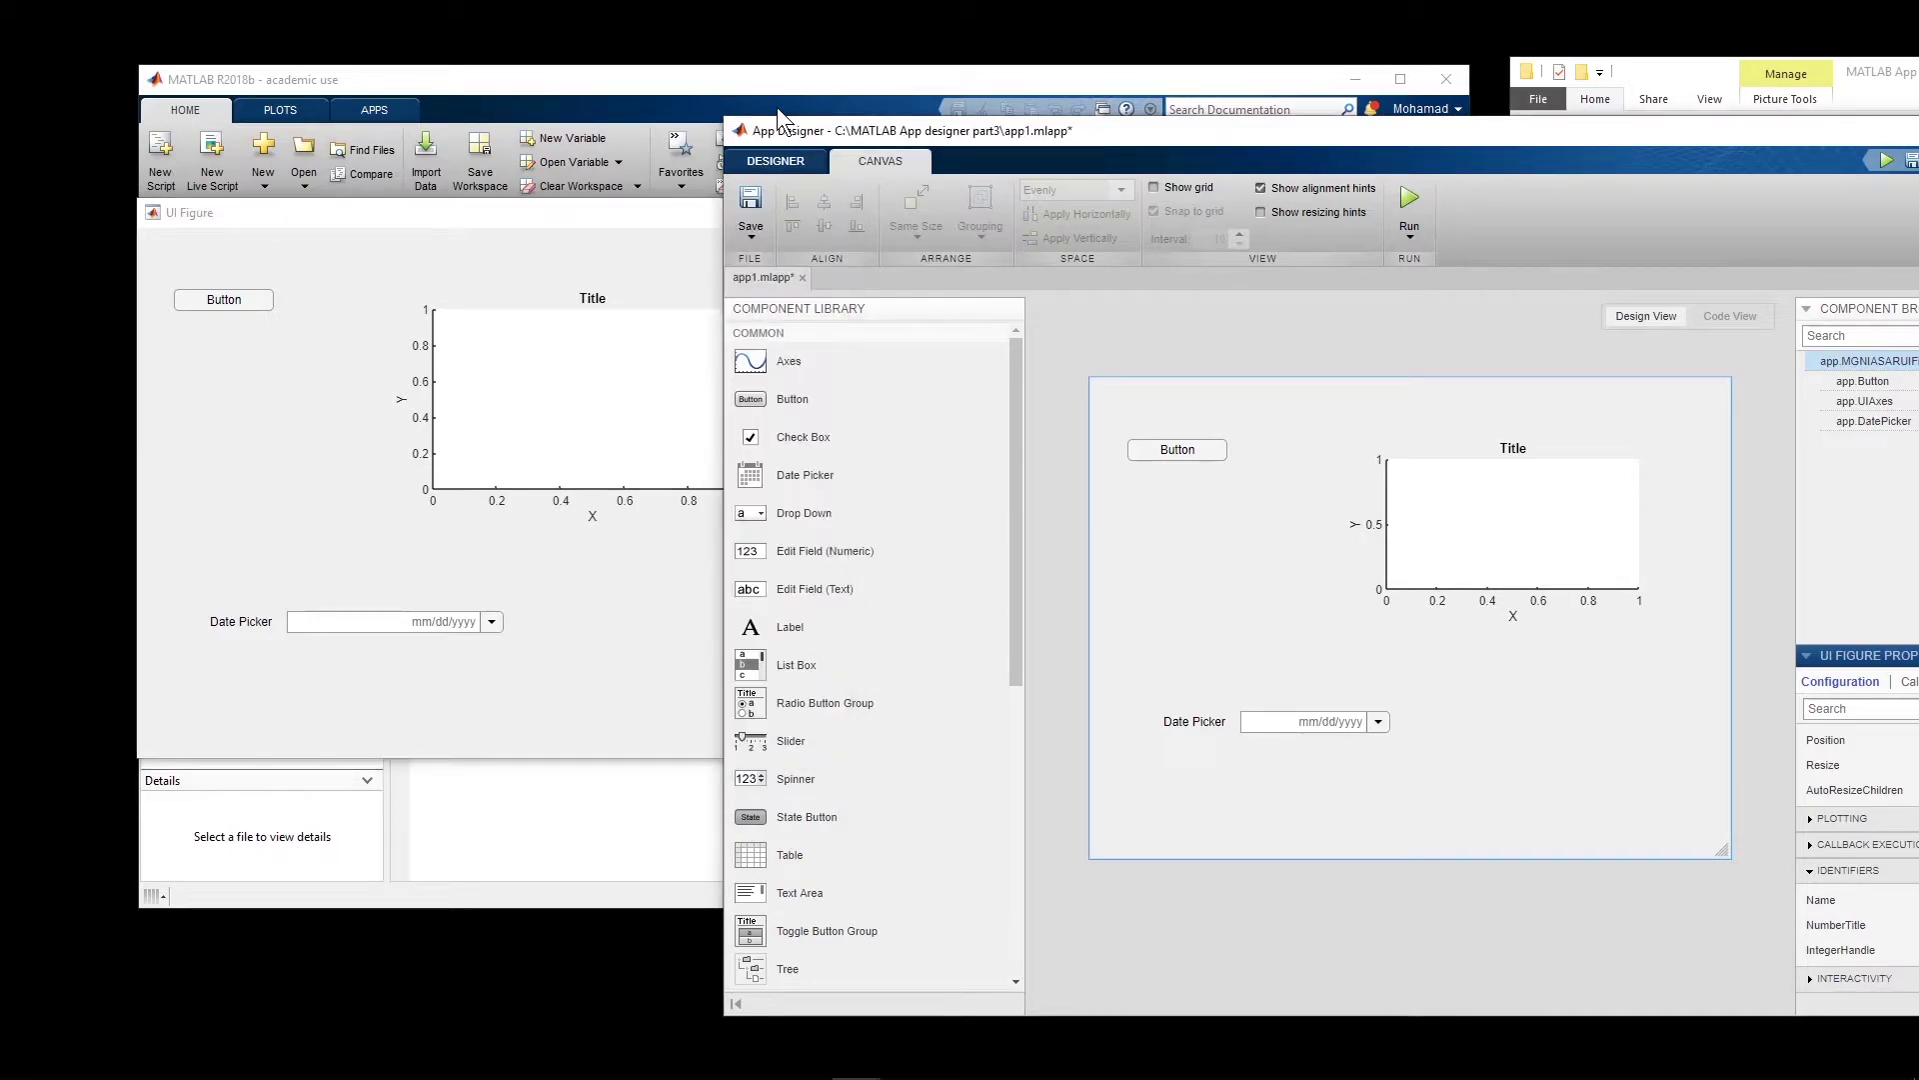
{"action": "left_click_drag", "start_coordinate": [921, 133], "coordinate": [445, 78]}
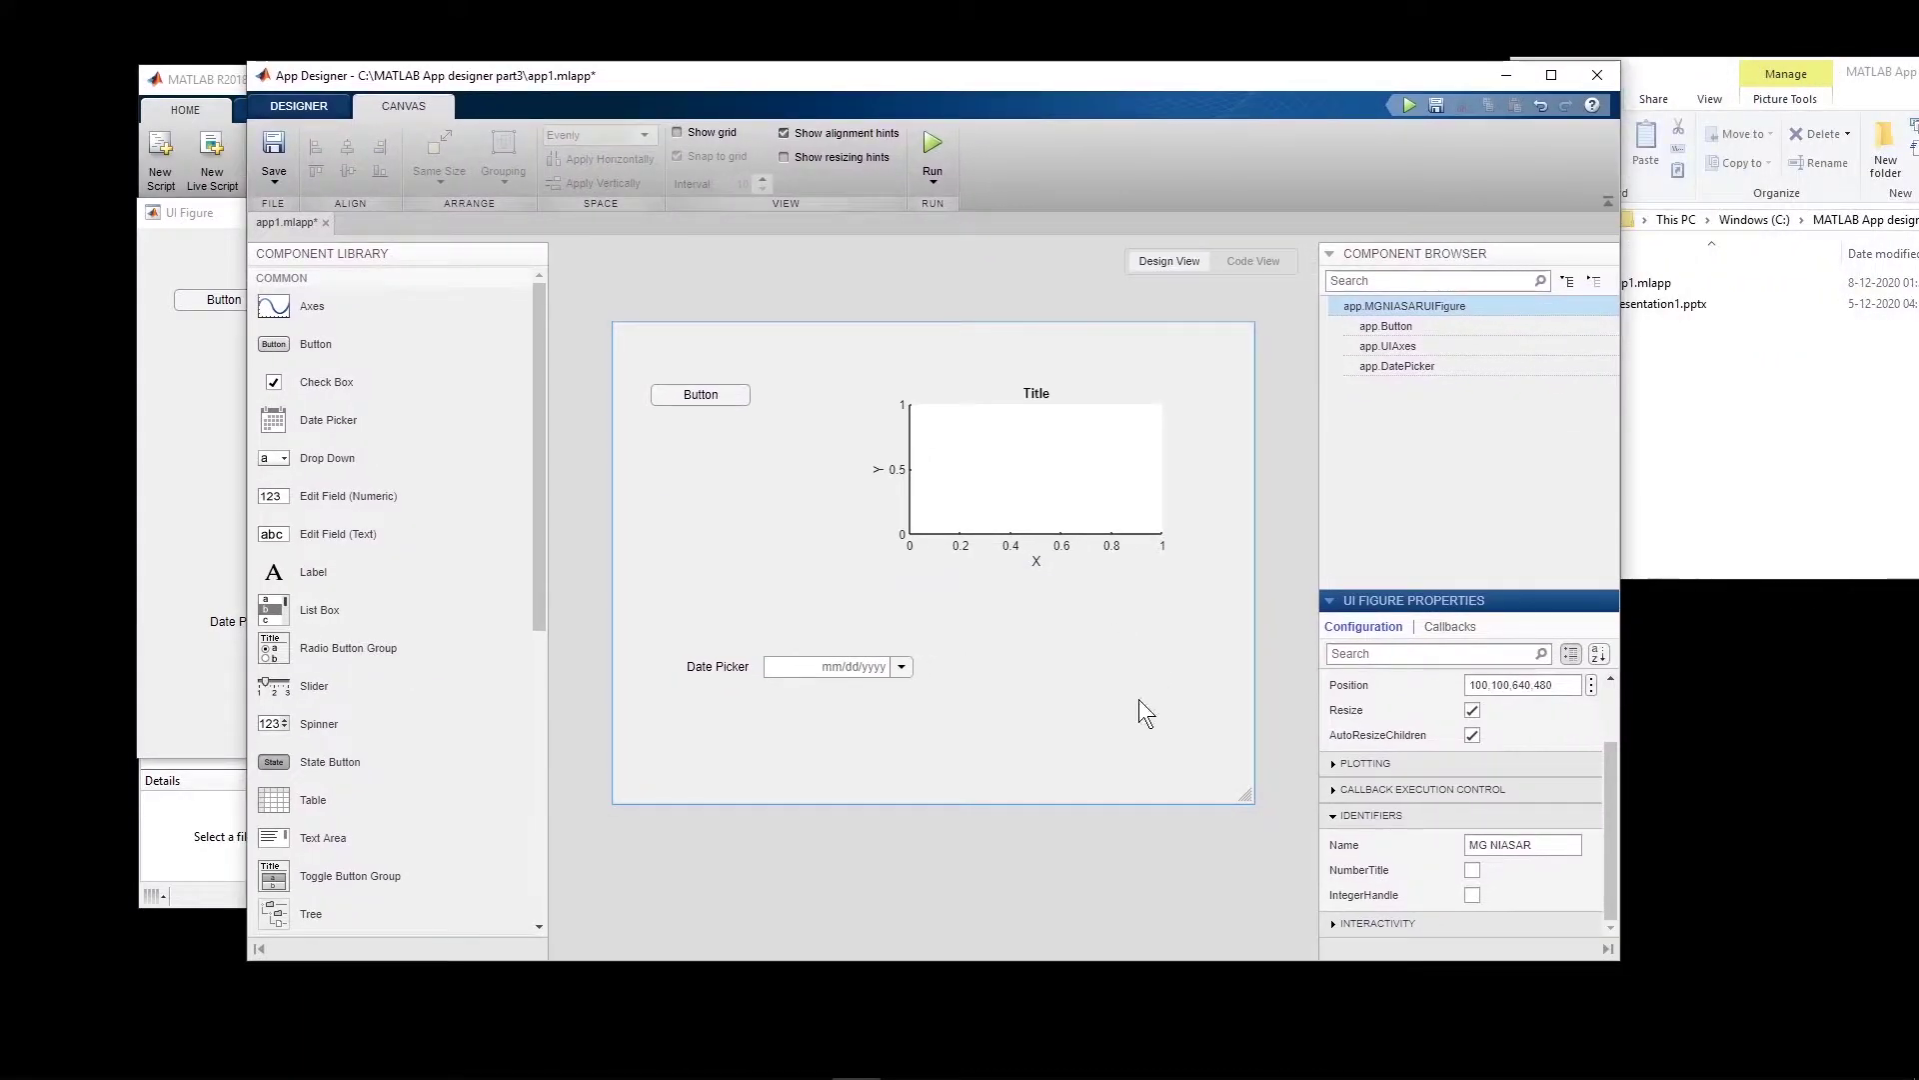
Turn off the figure's Resize option, test-run the fixed-size app, close it, and select all components.
{"action": "left_click_drag", "start_coordinate": [1611, 787], "coordinate": [1613, 766]}
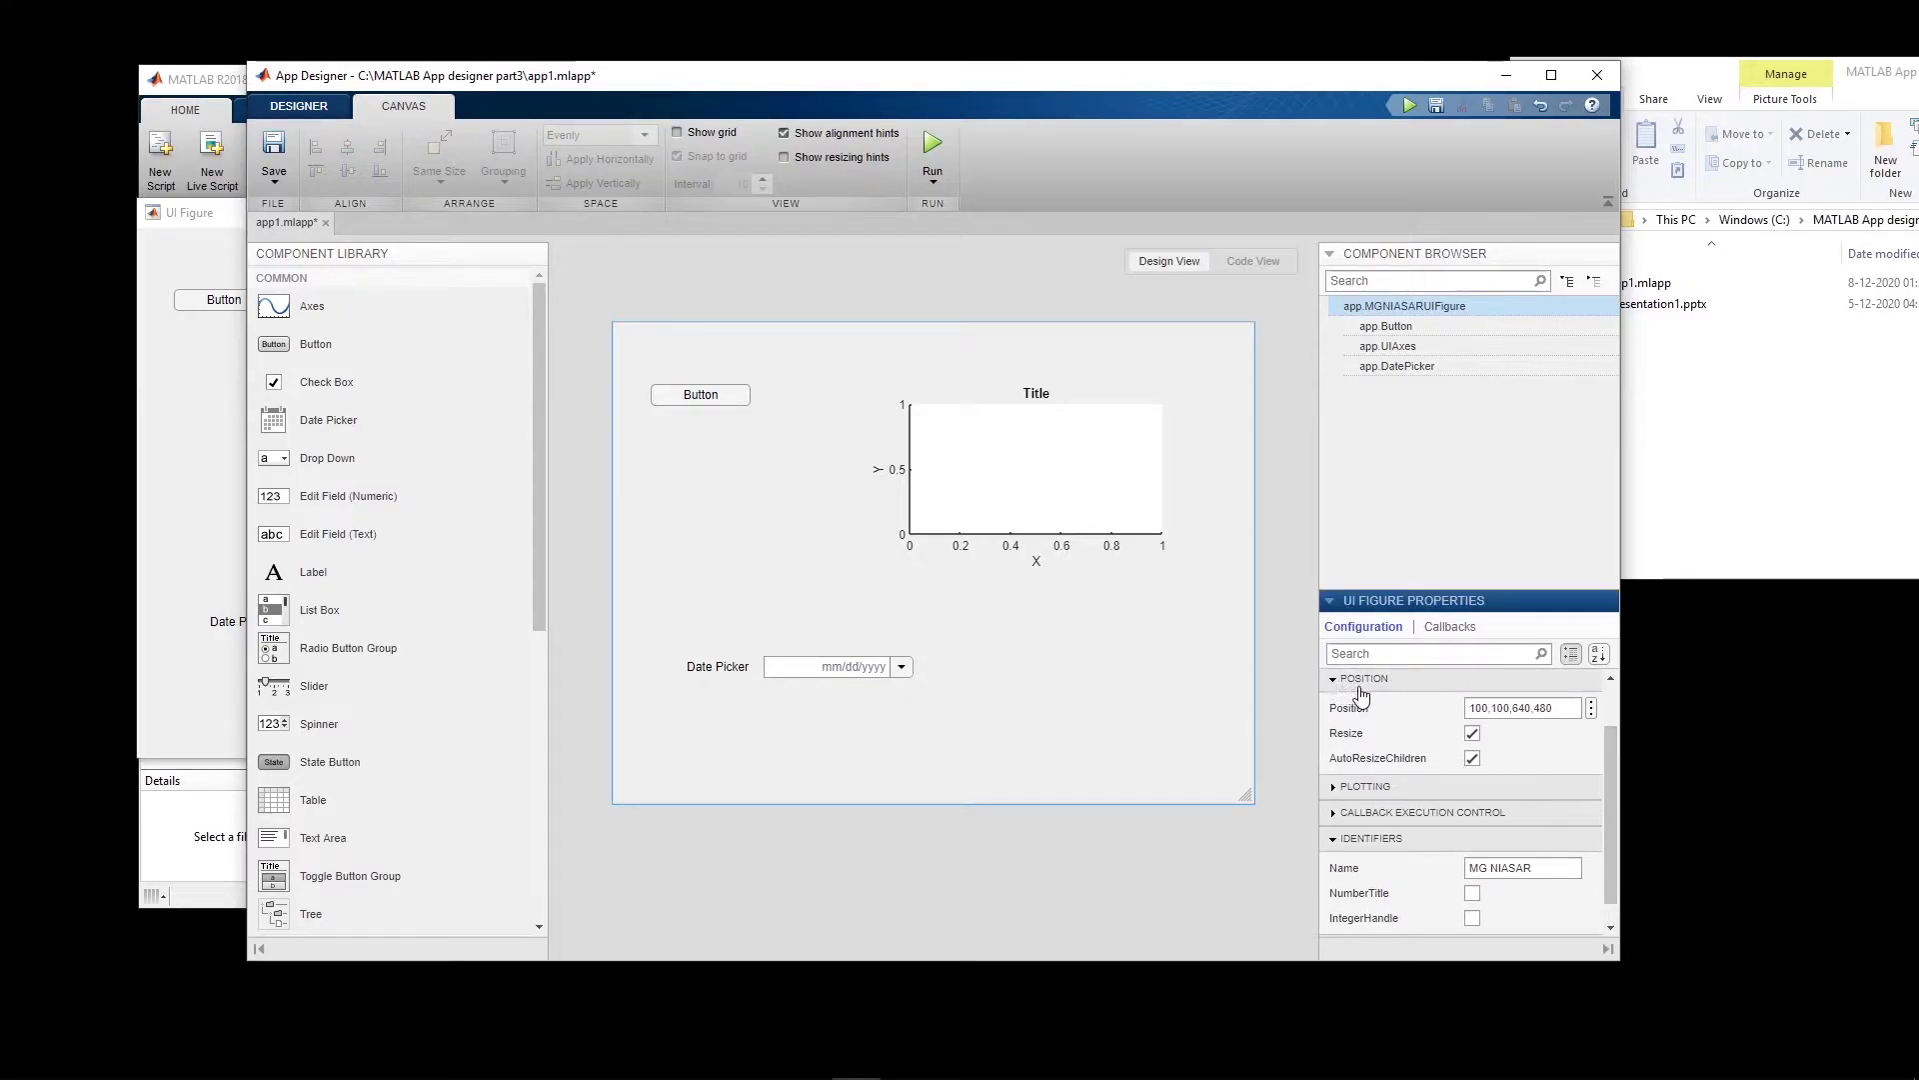
{"action": "left_click", "coordinate": [1472, 735]}
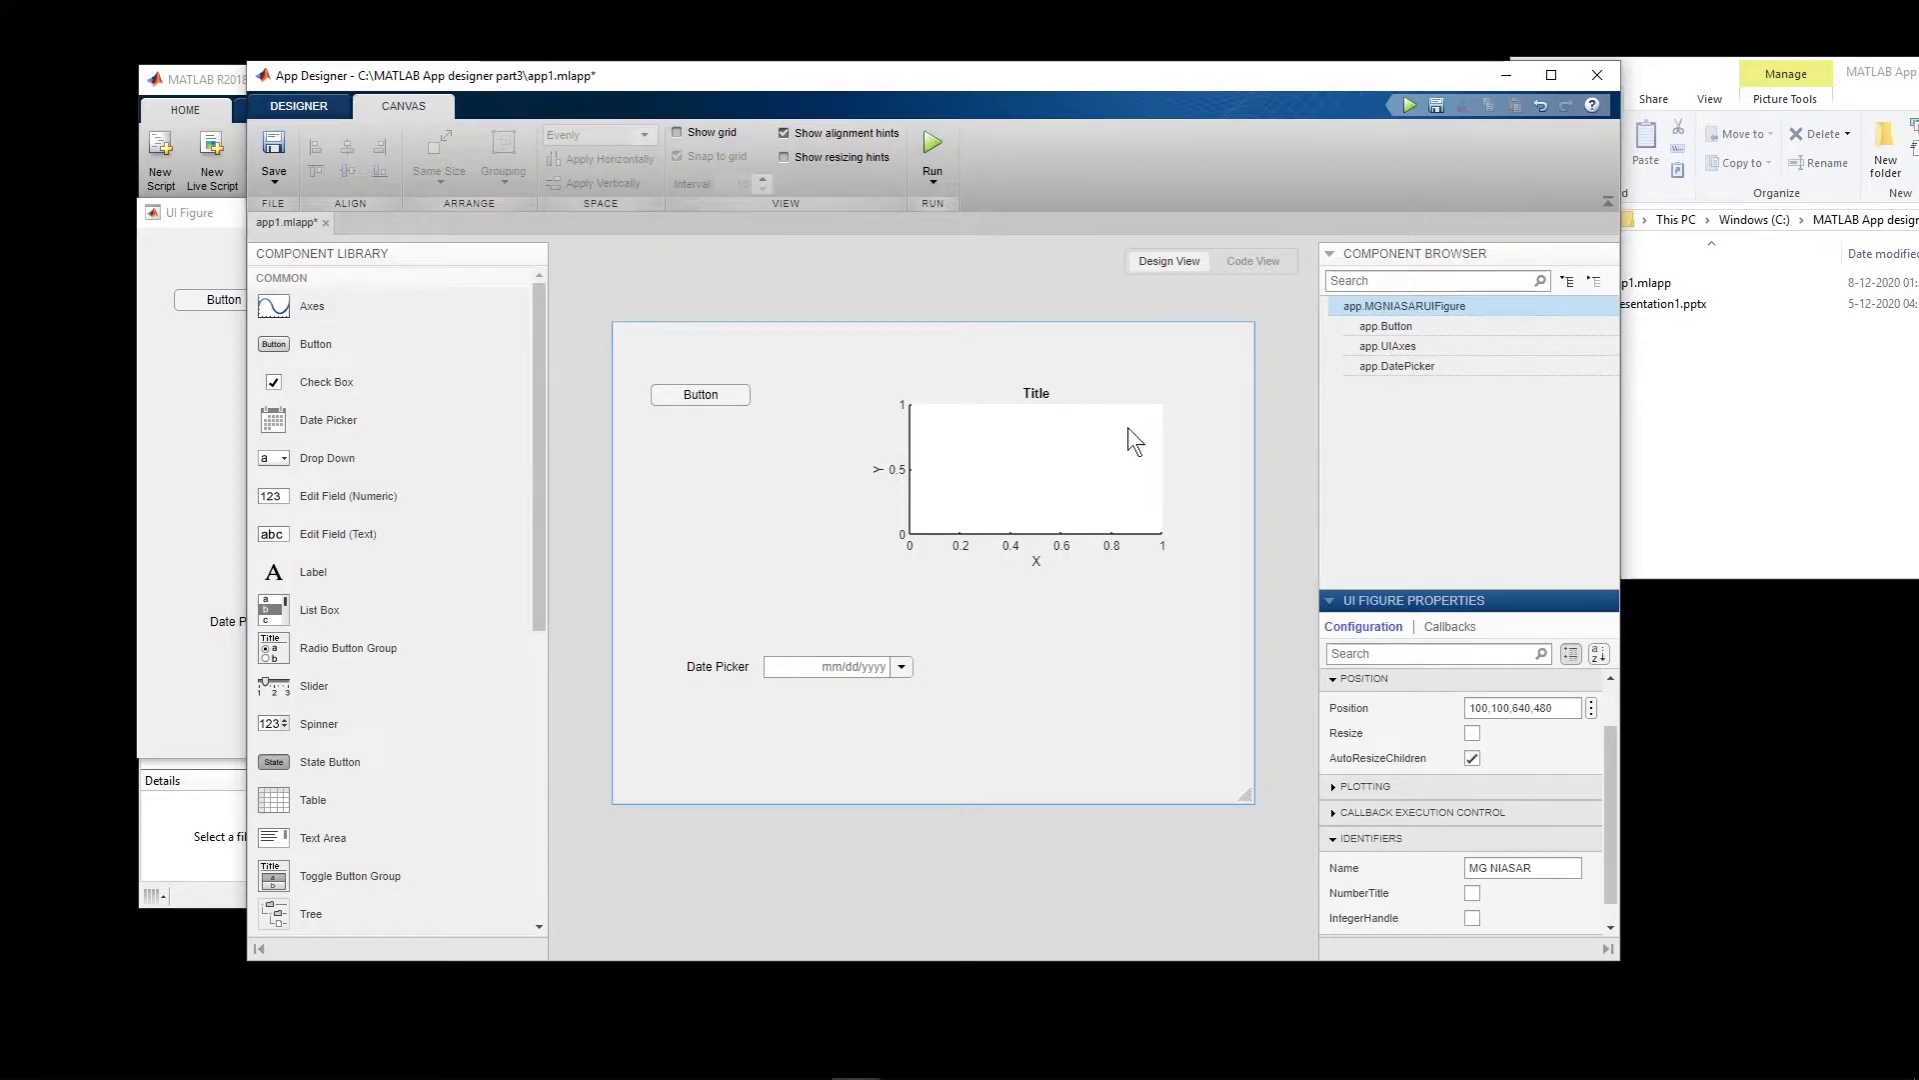
{"action": "left_click", "coordinate": [943, 131]}
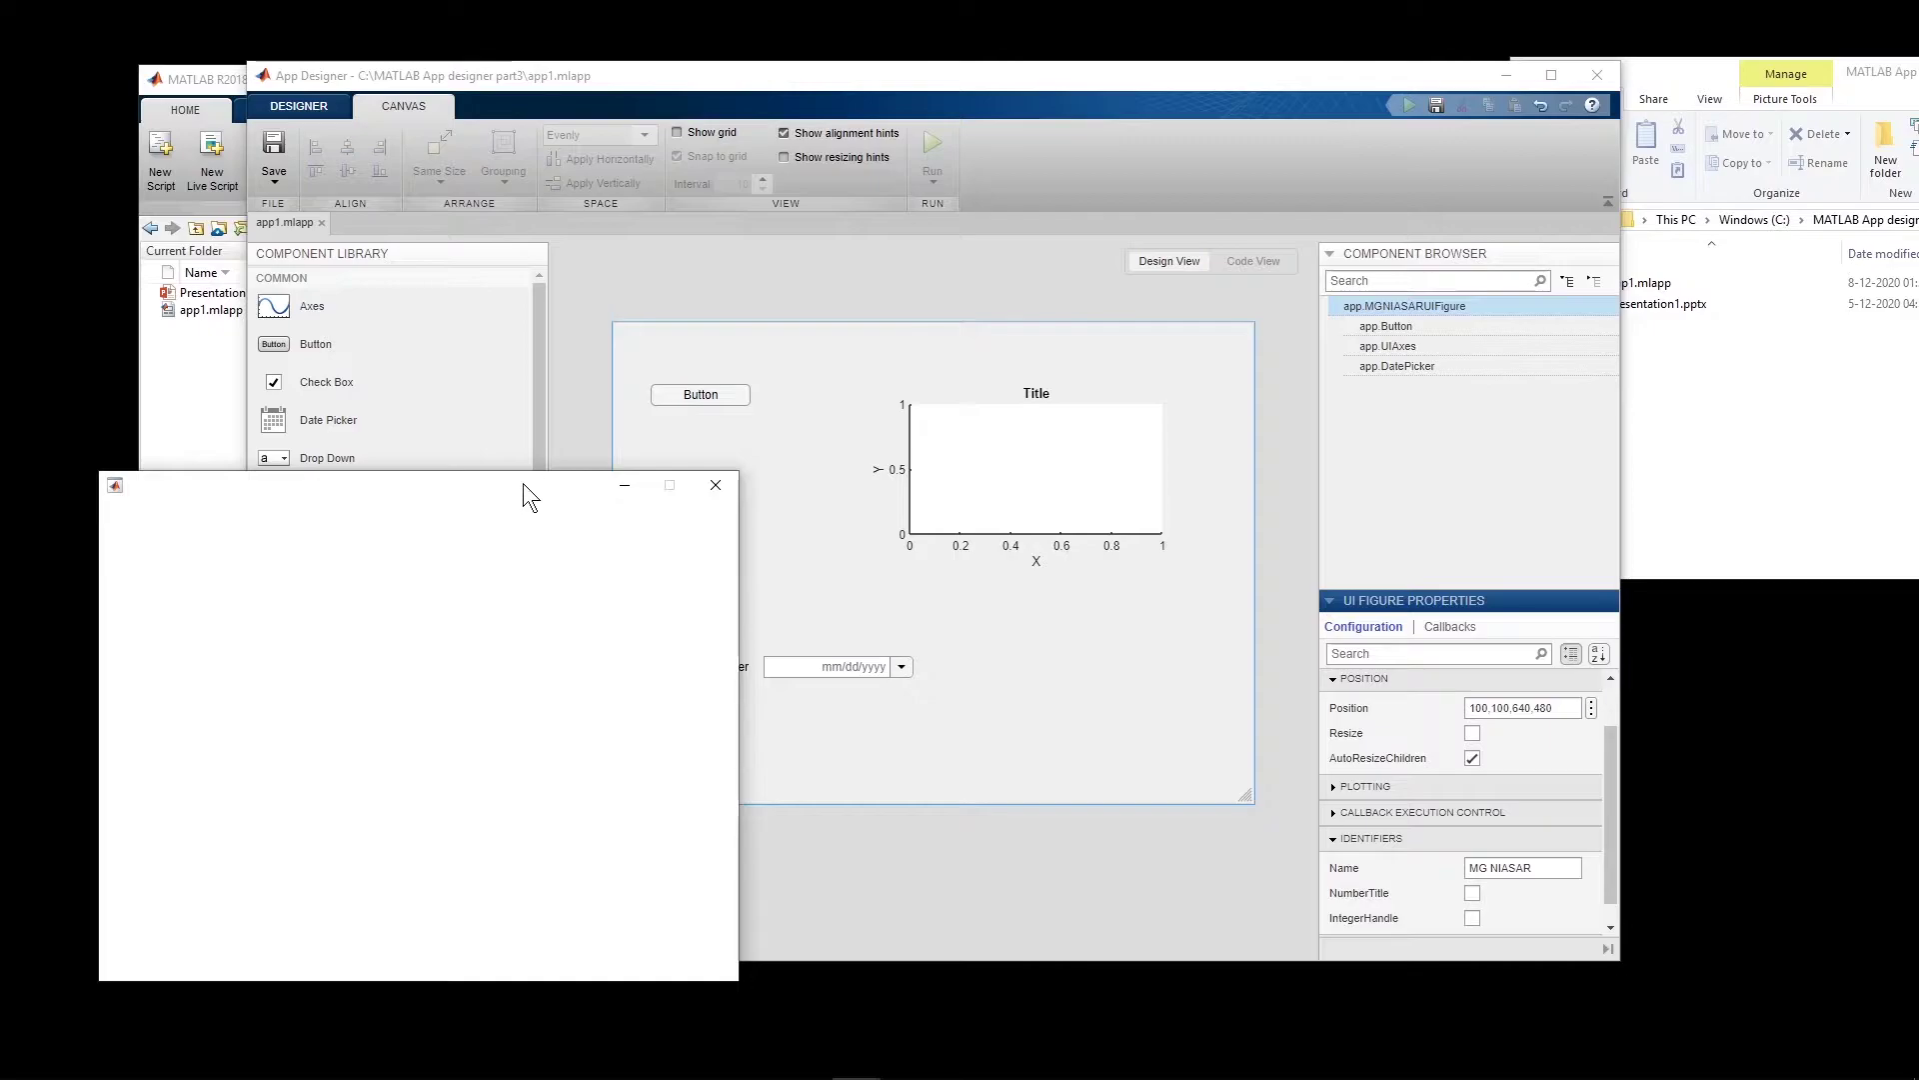
{"action": "left_click_drag", "start_coordinate": [555, 440], "coordinate": [735, 368]}
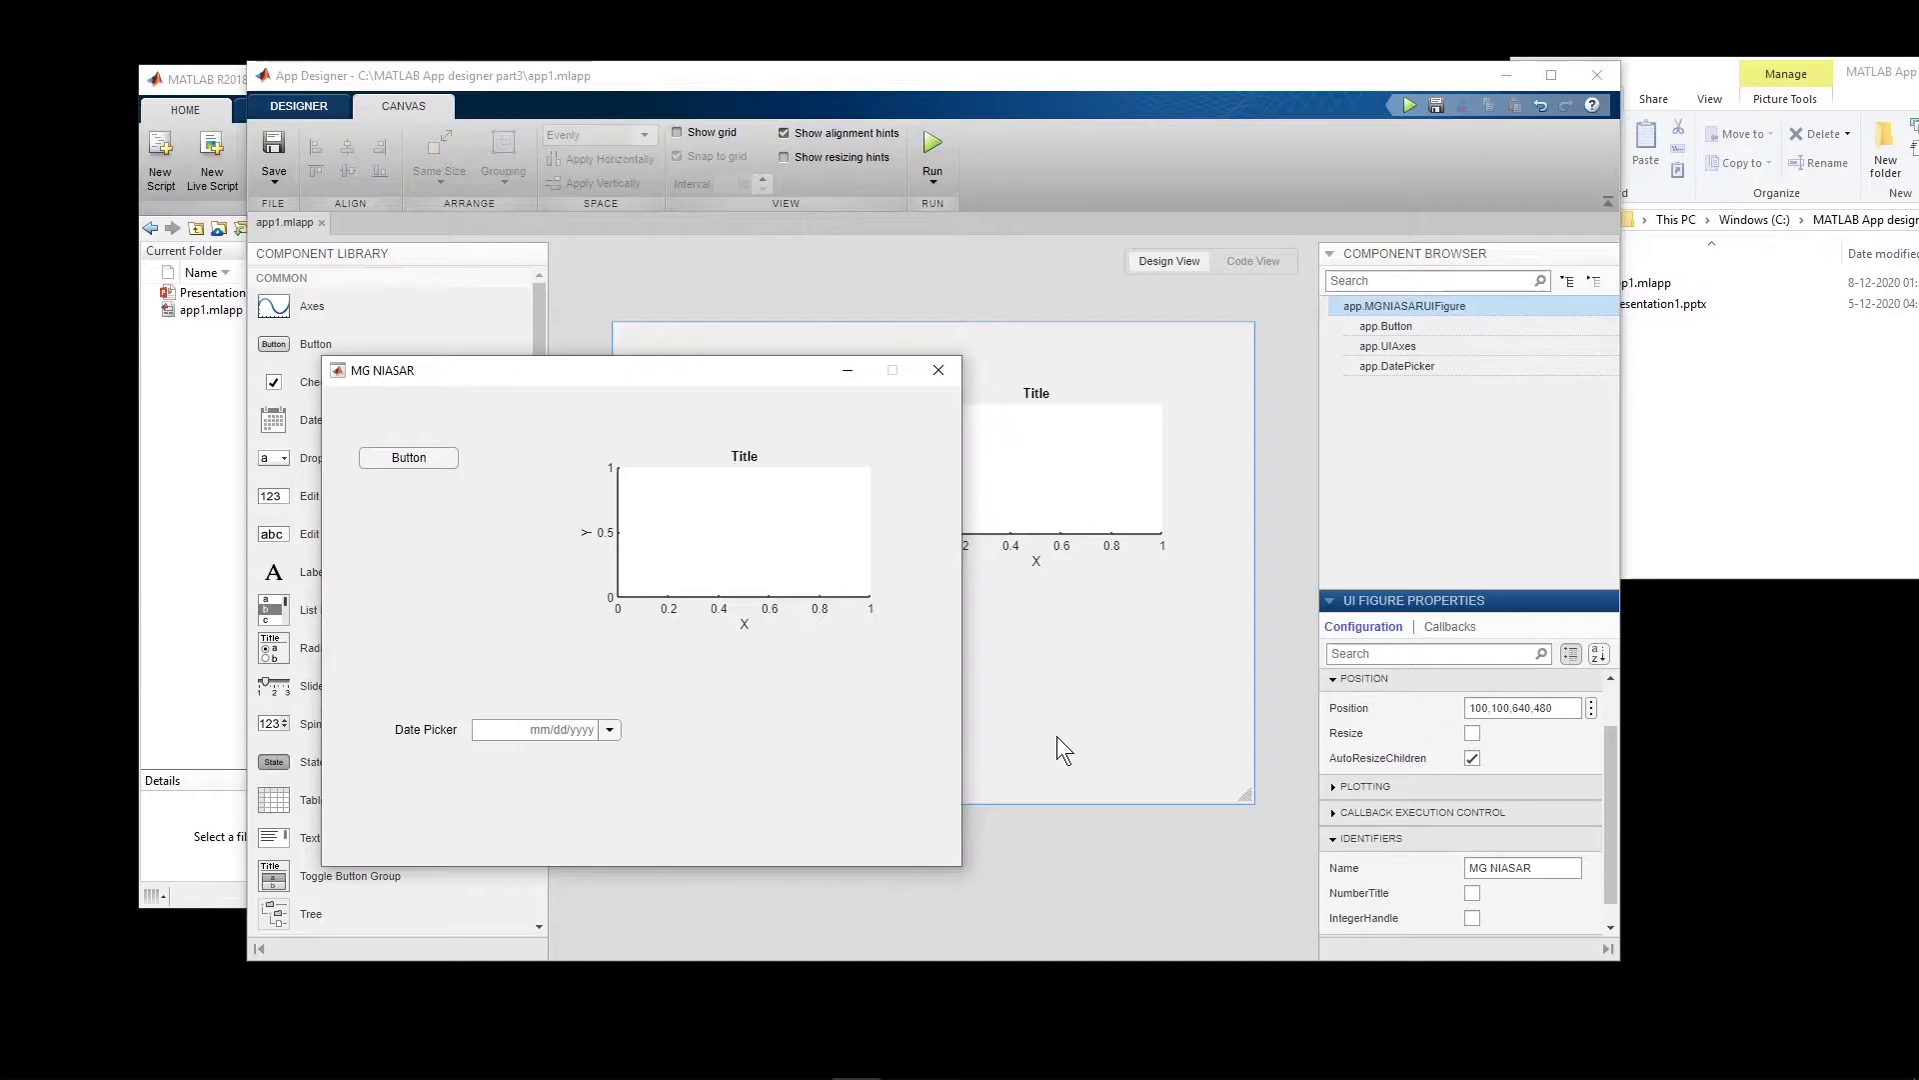
{"action": "left_click", "coordinate": [939, 370]}
{"action": "left_click_drag", "start_coordinate": [1265, 306], "coordinate": [613, 789]}
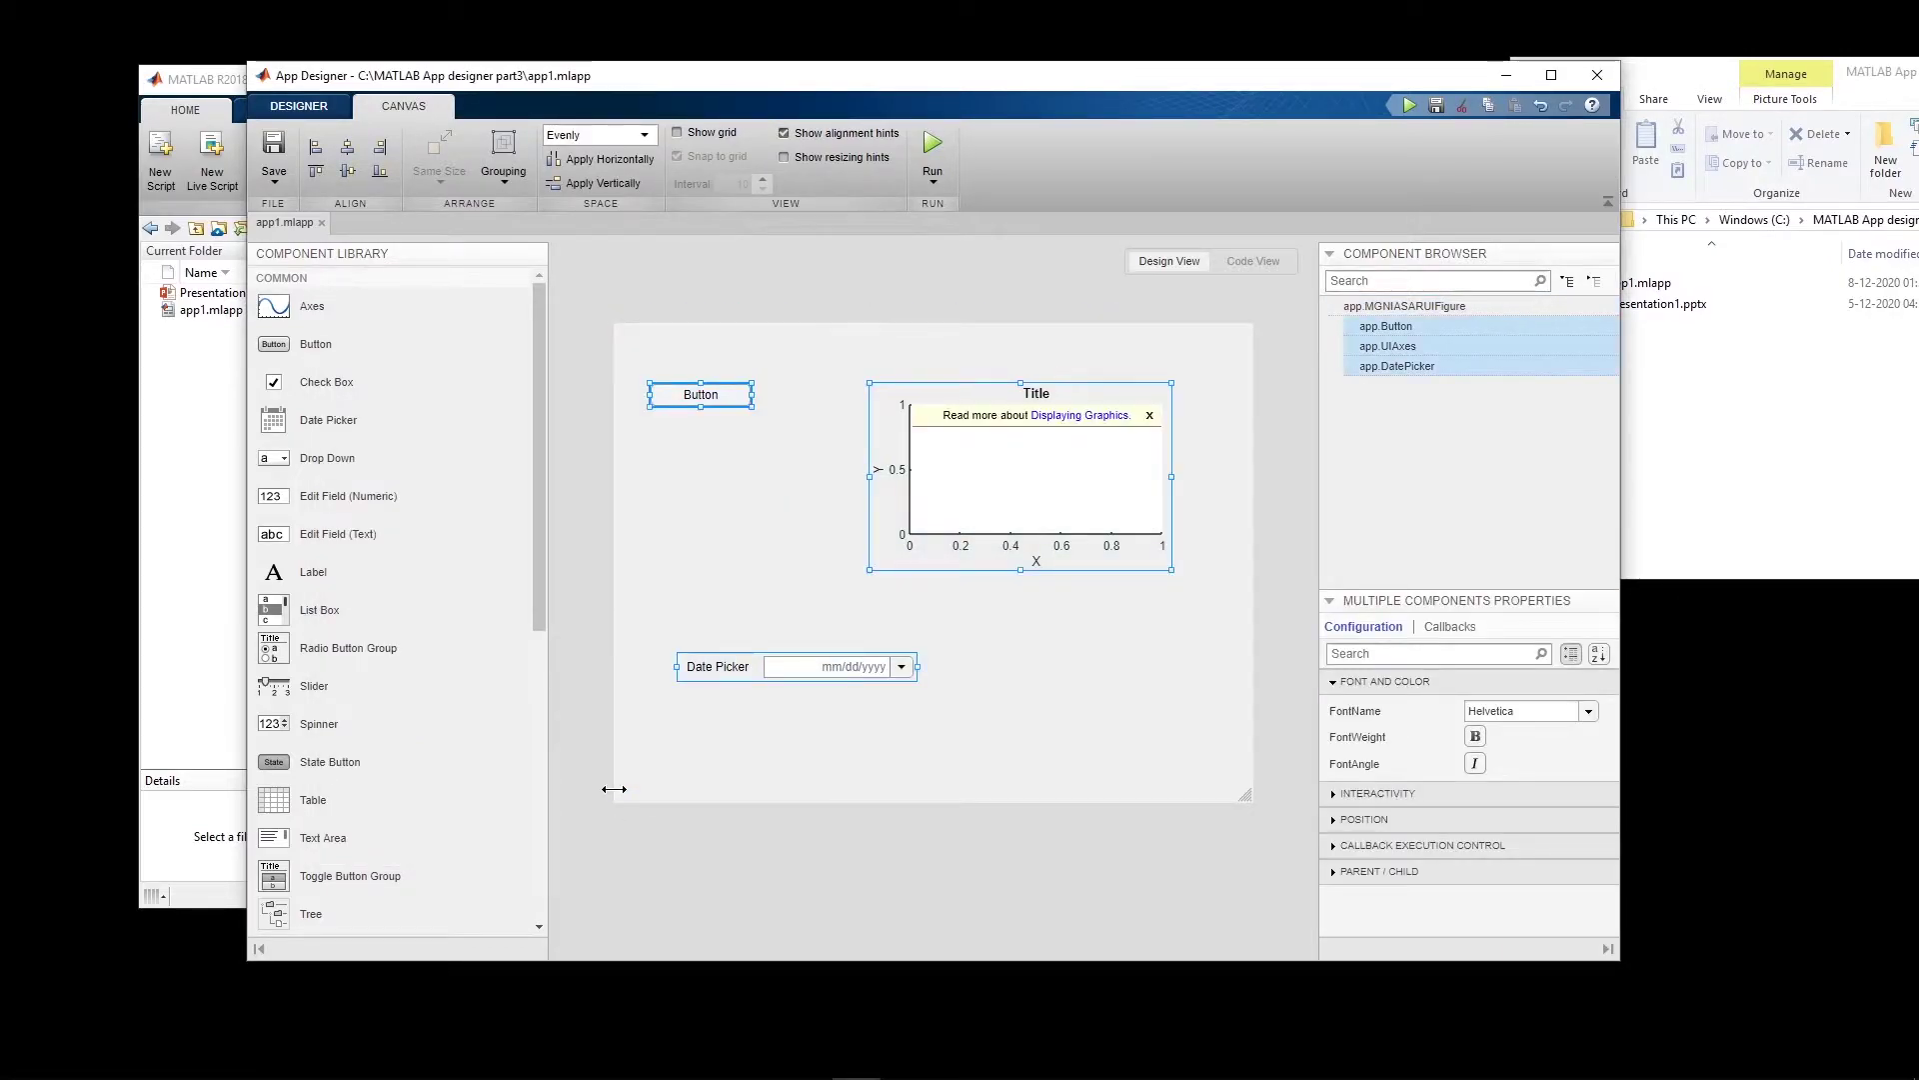
Delete the selected button, axes and date picker, leaving an empty app1.mlapp canvas.
{"action": "key", "text": "Delete"}
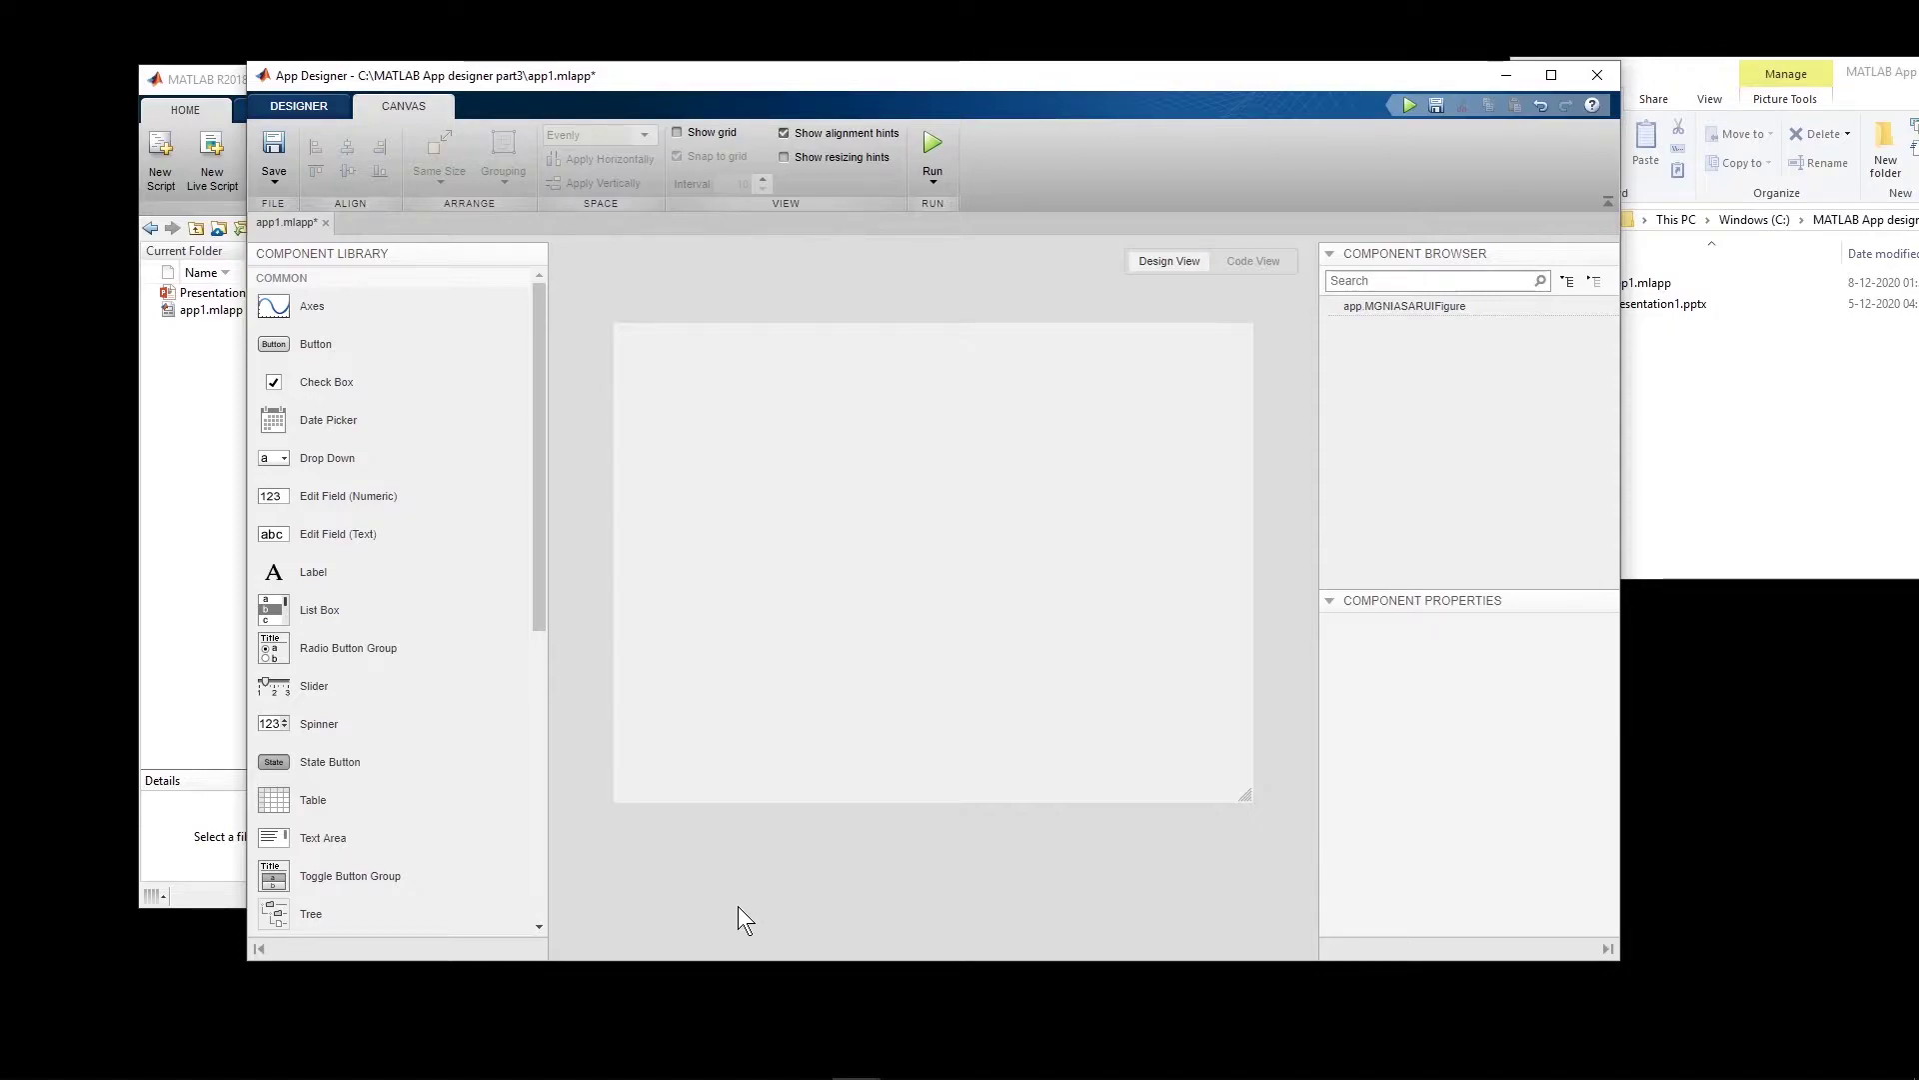
{"action": "mouse_move", "coordinate": [1003, 1032]}
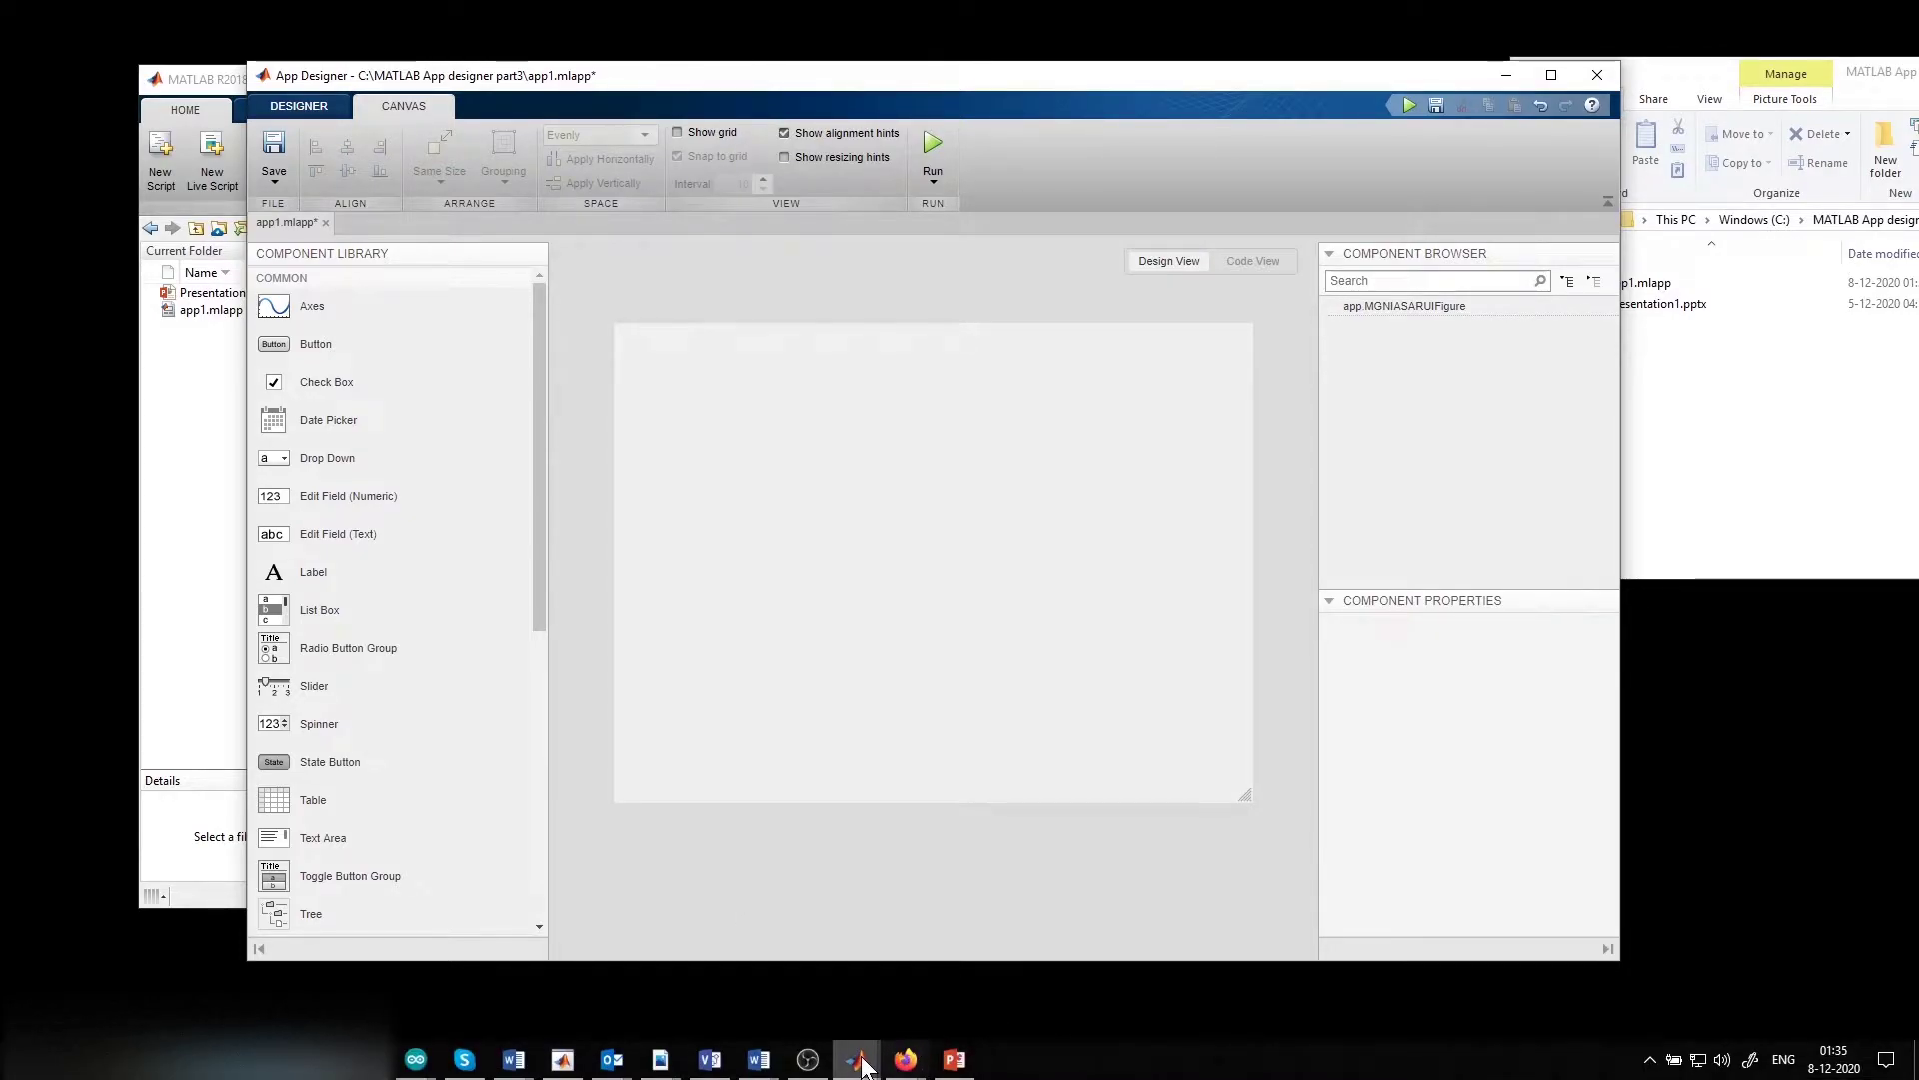
{"action": "mouse_move", "coordinate": [856, 1058]}
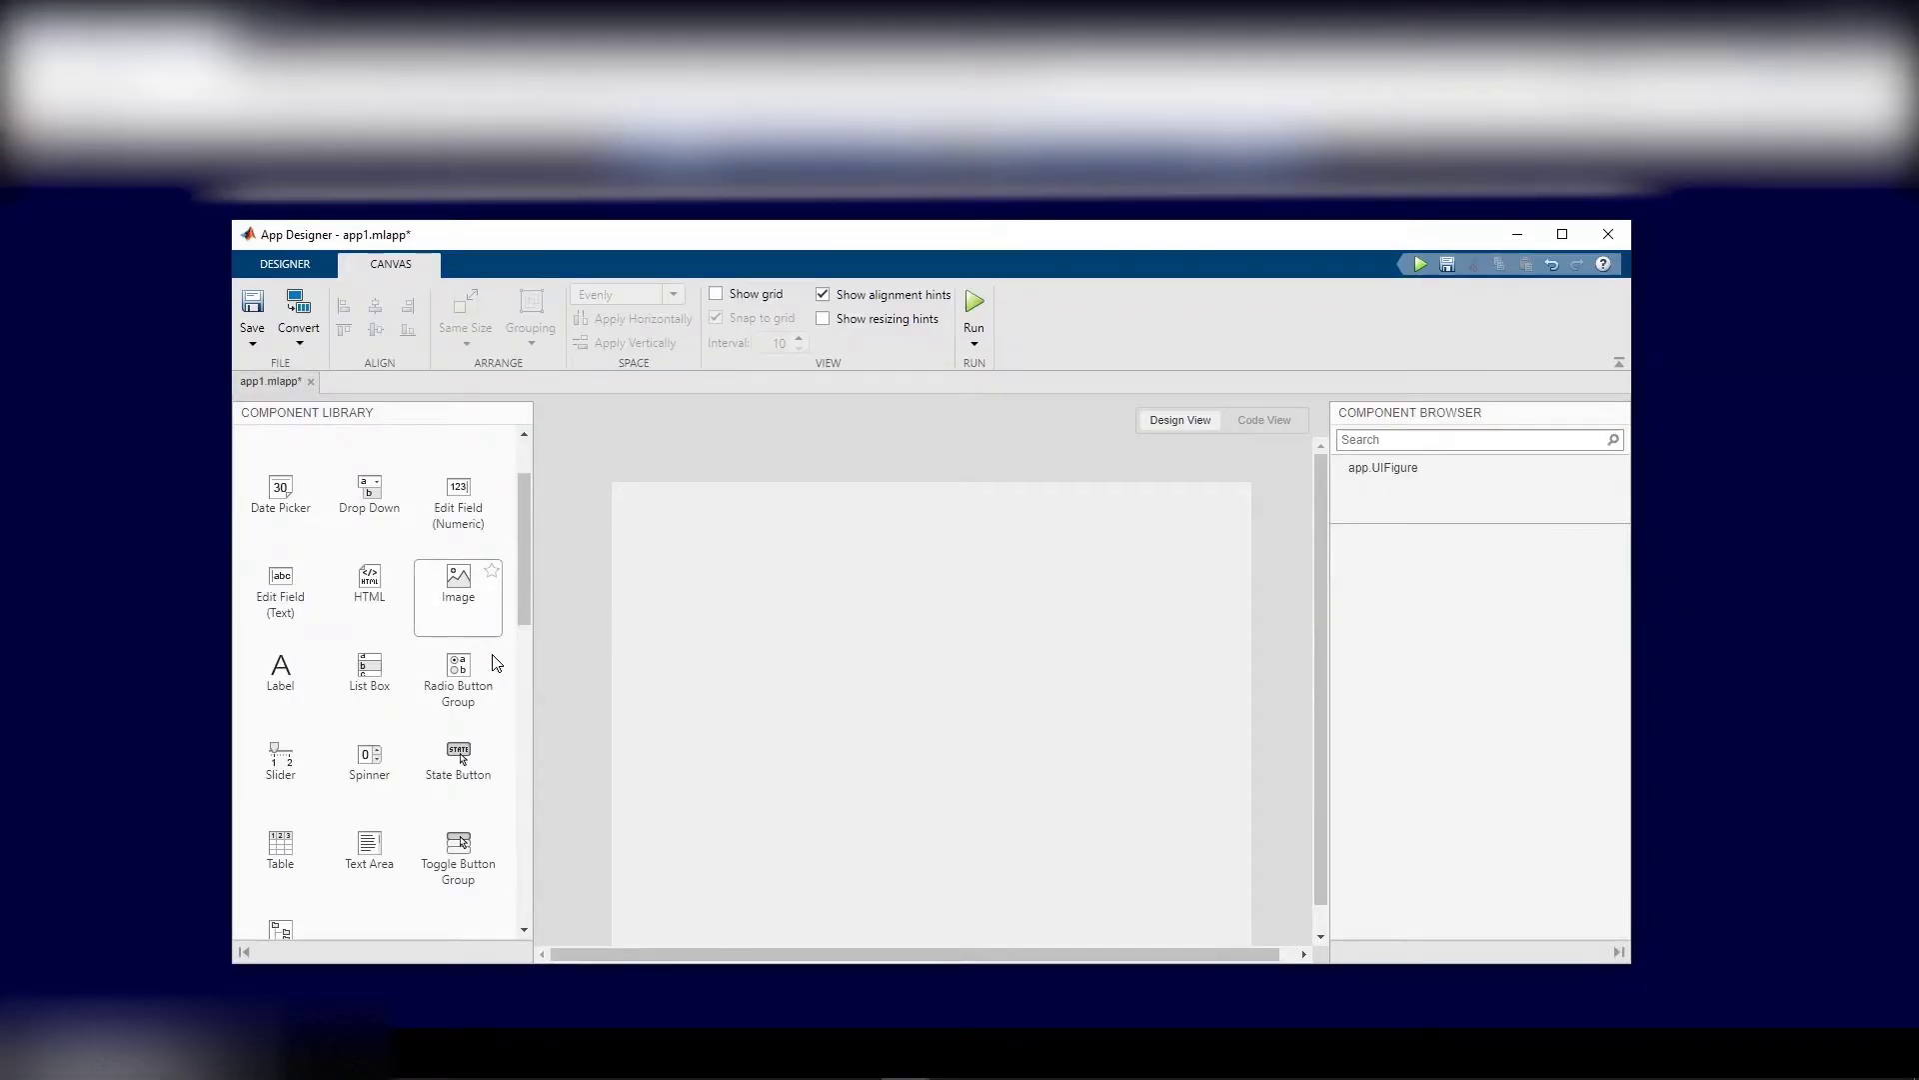
Drag an Image component toward the empty app1.mlapp canvas.
{"action": "left_click_drag", "start_coordinate": [455, 594], "coordinate": [922, 712]}
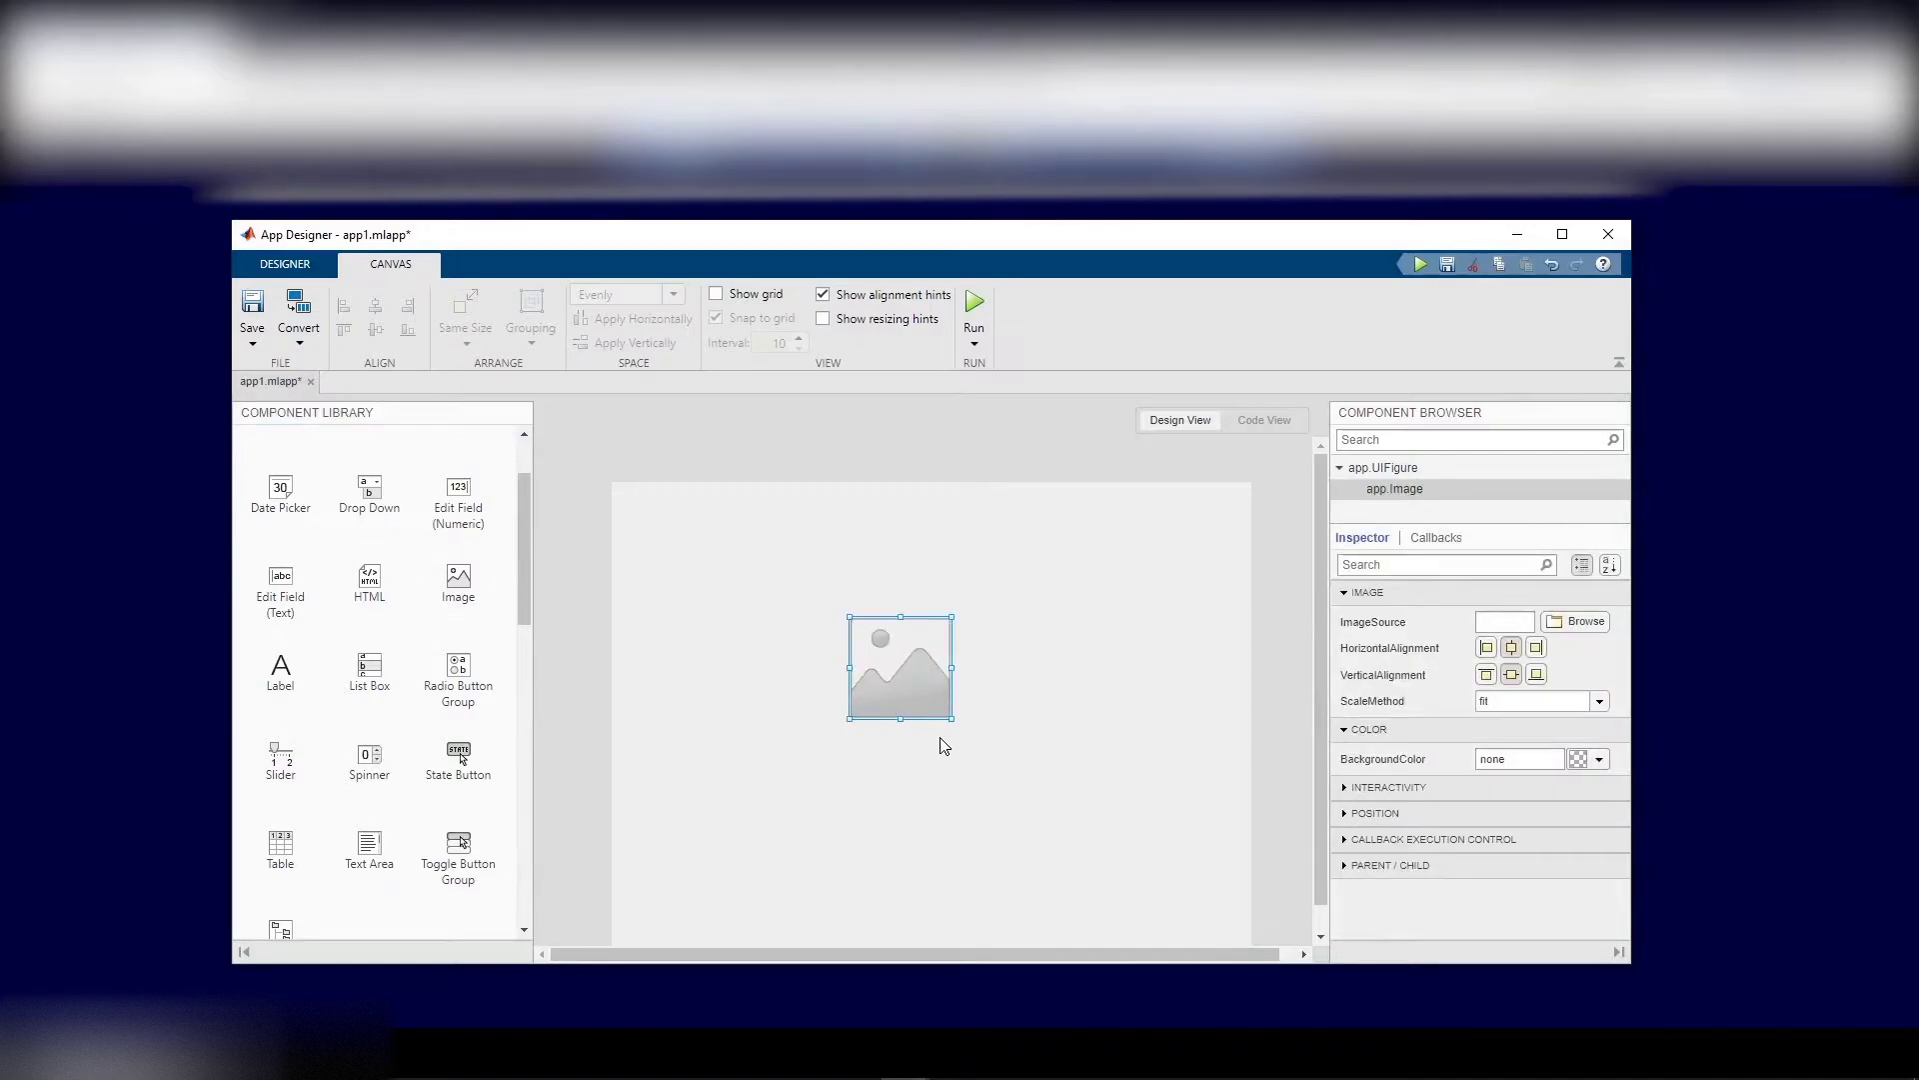
{"action": "mouse_move", "coordinate": [910, 690]}
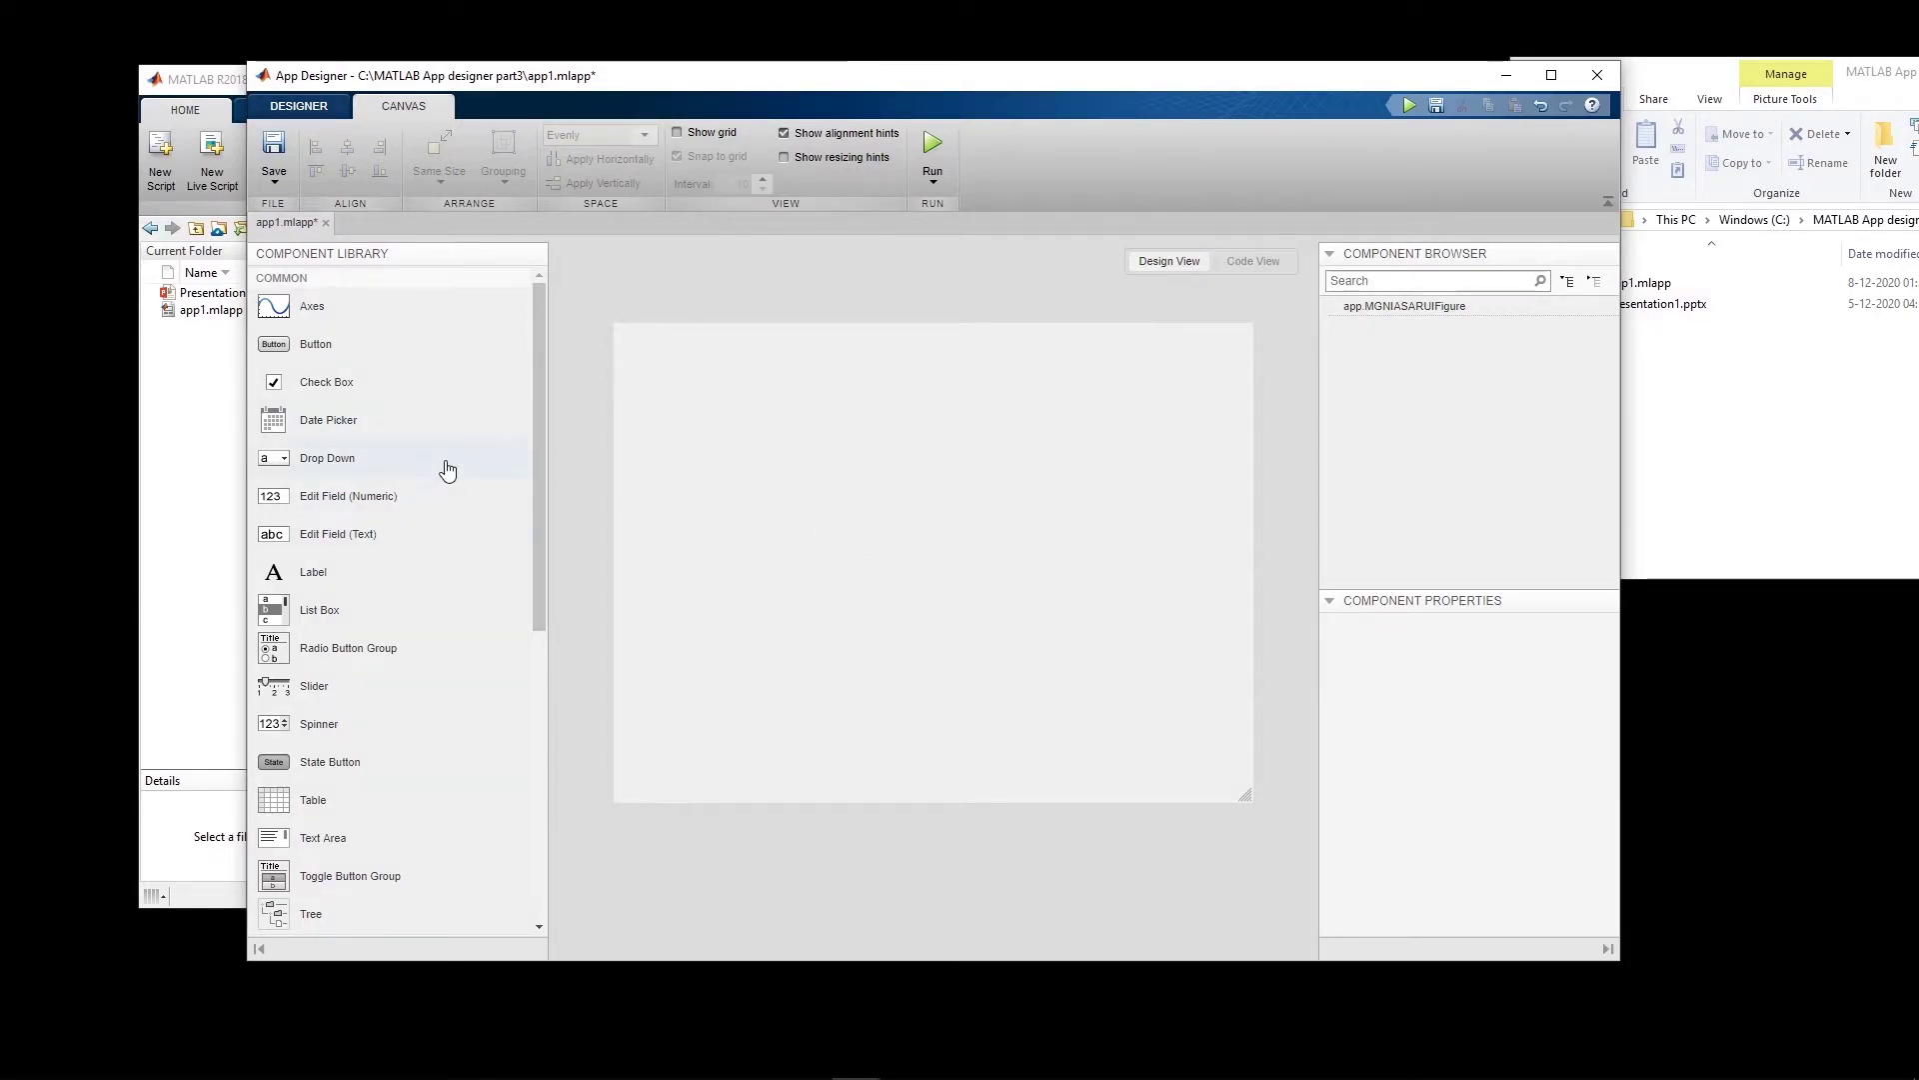
Drop a tab group onto the canvas, move it top-left and stretch it to fill the figure.
{"action": "mouse_move", "coordinate": [537, 446]}
{"action": "left_mouse_down"}
{"action": "mouse_move", "coordinate": [537, 543]}
{"action": "mouse_move", "coordinate": [532, 444]}
{"action": "left_mouse_up"}
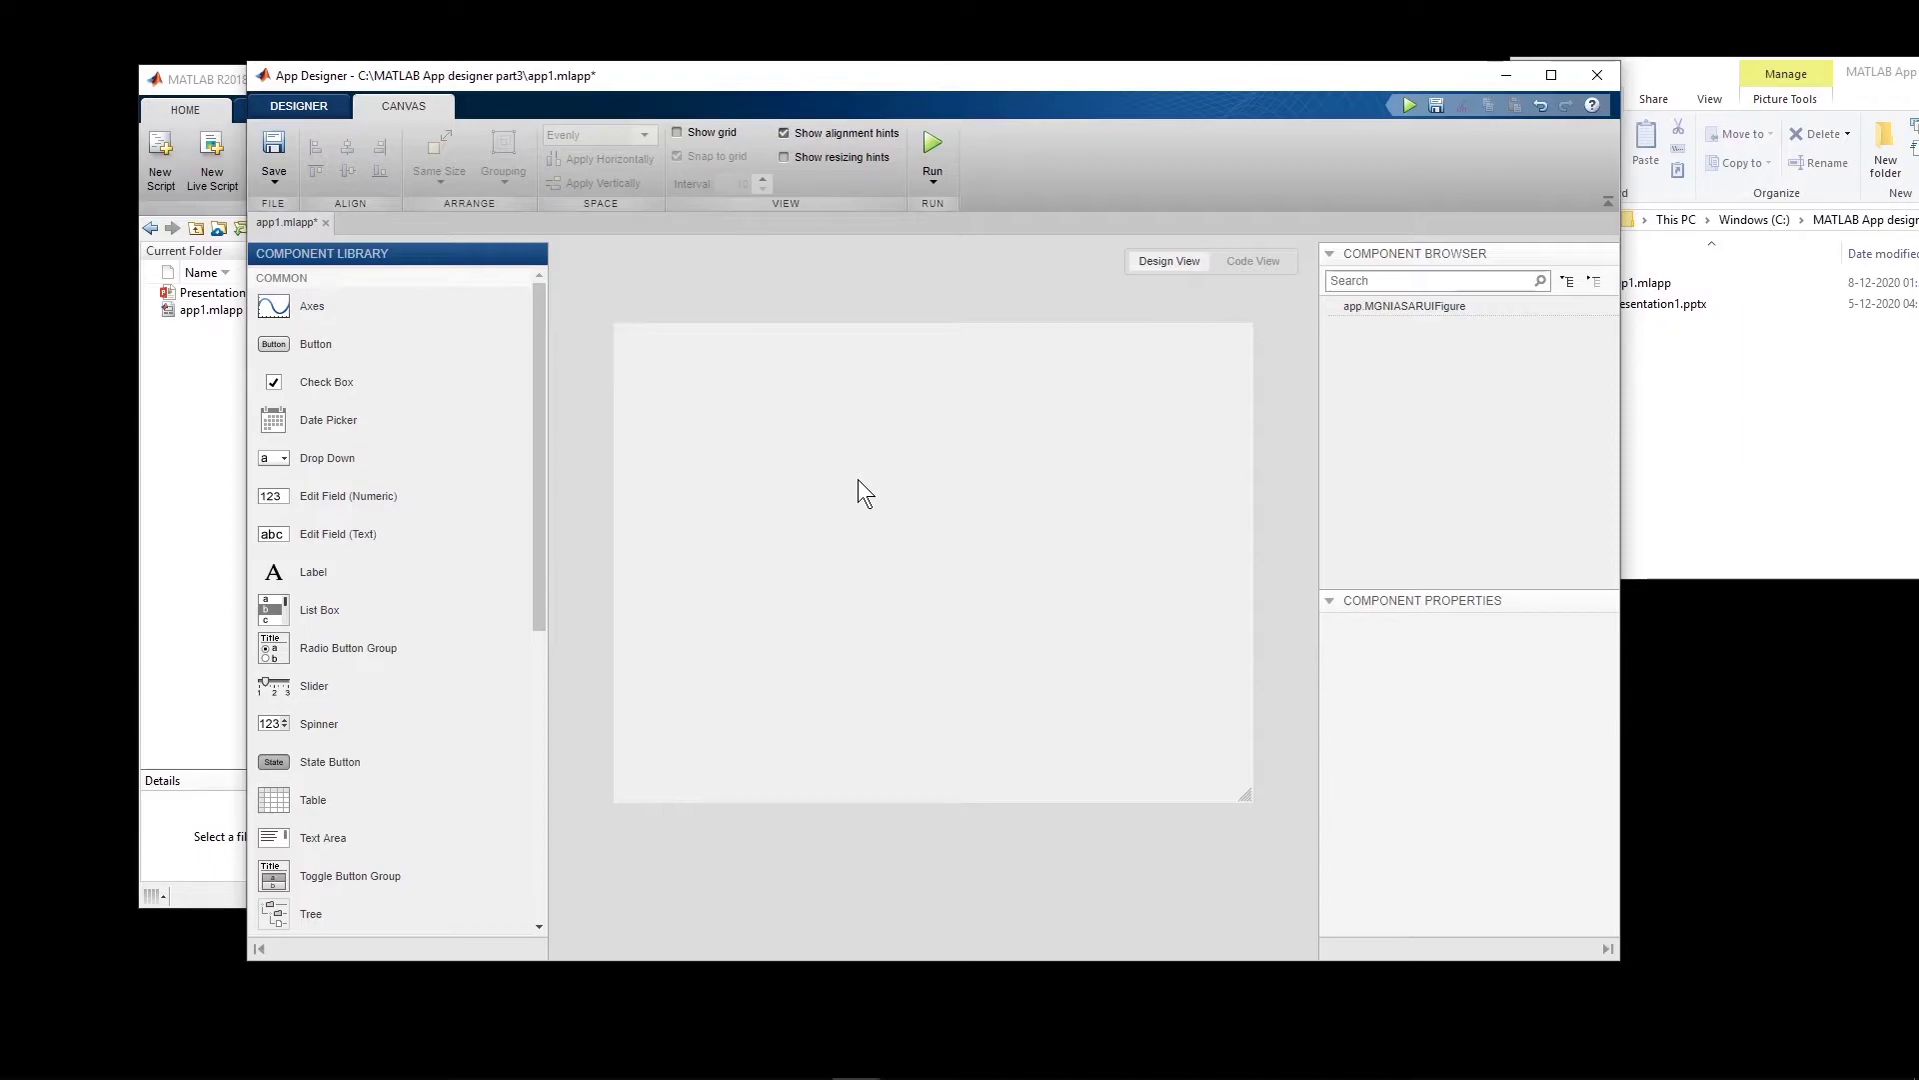
{"action": "left_click_drag", "start_coordinate": [542, 357], "coordinate": [540, 477]}
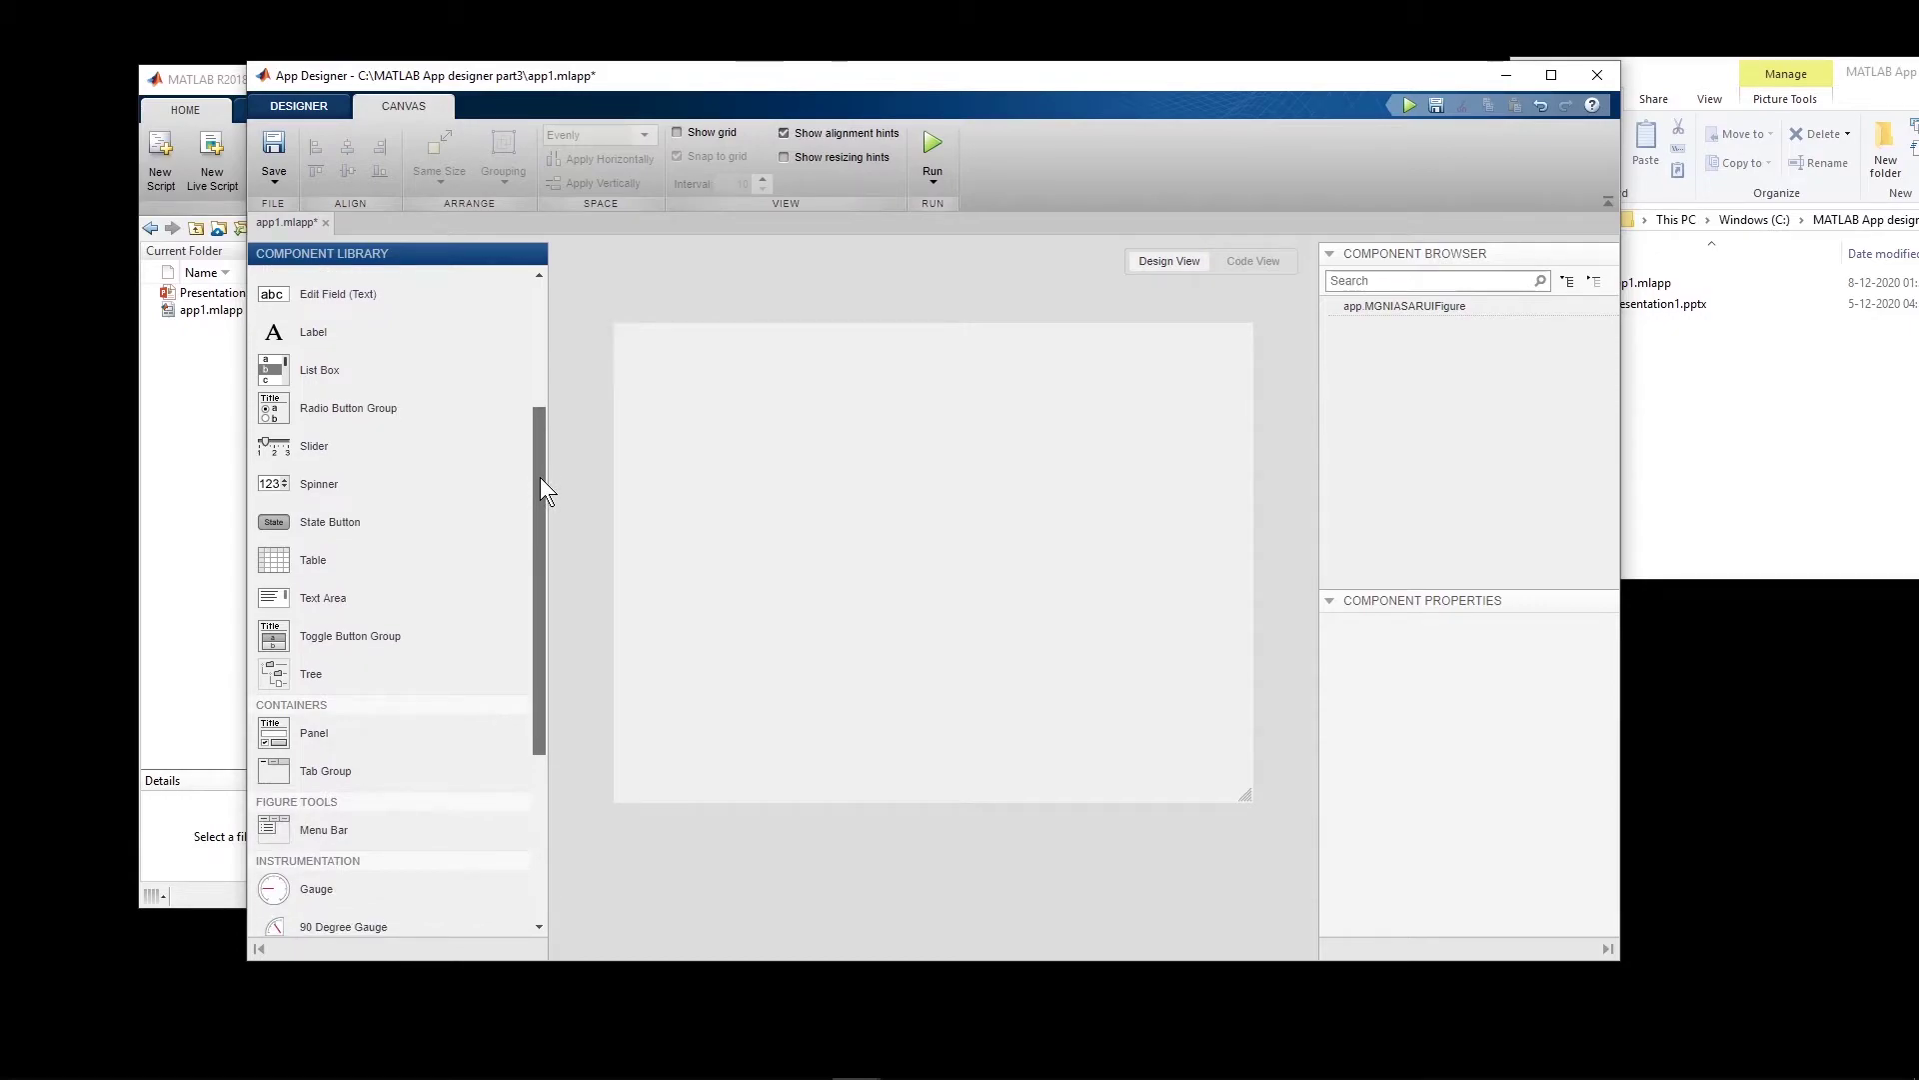
{"action": "left_click_drag", "start_coordinate": [313, 771], "coordinate": [784, 526]}
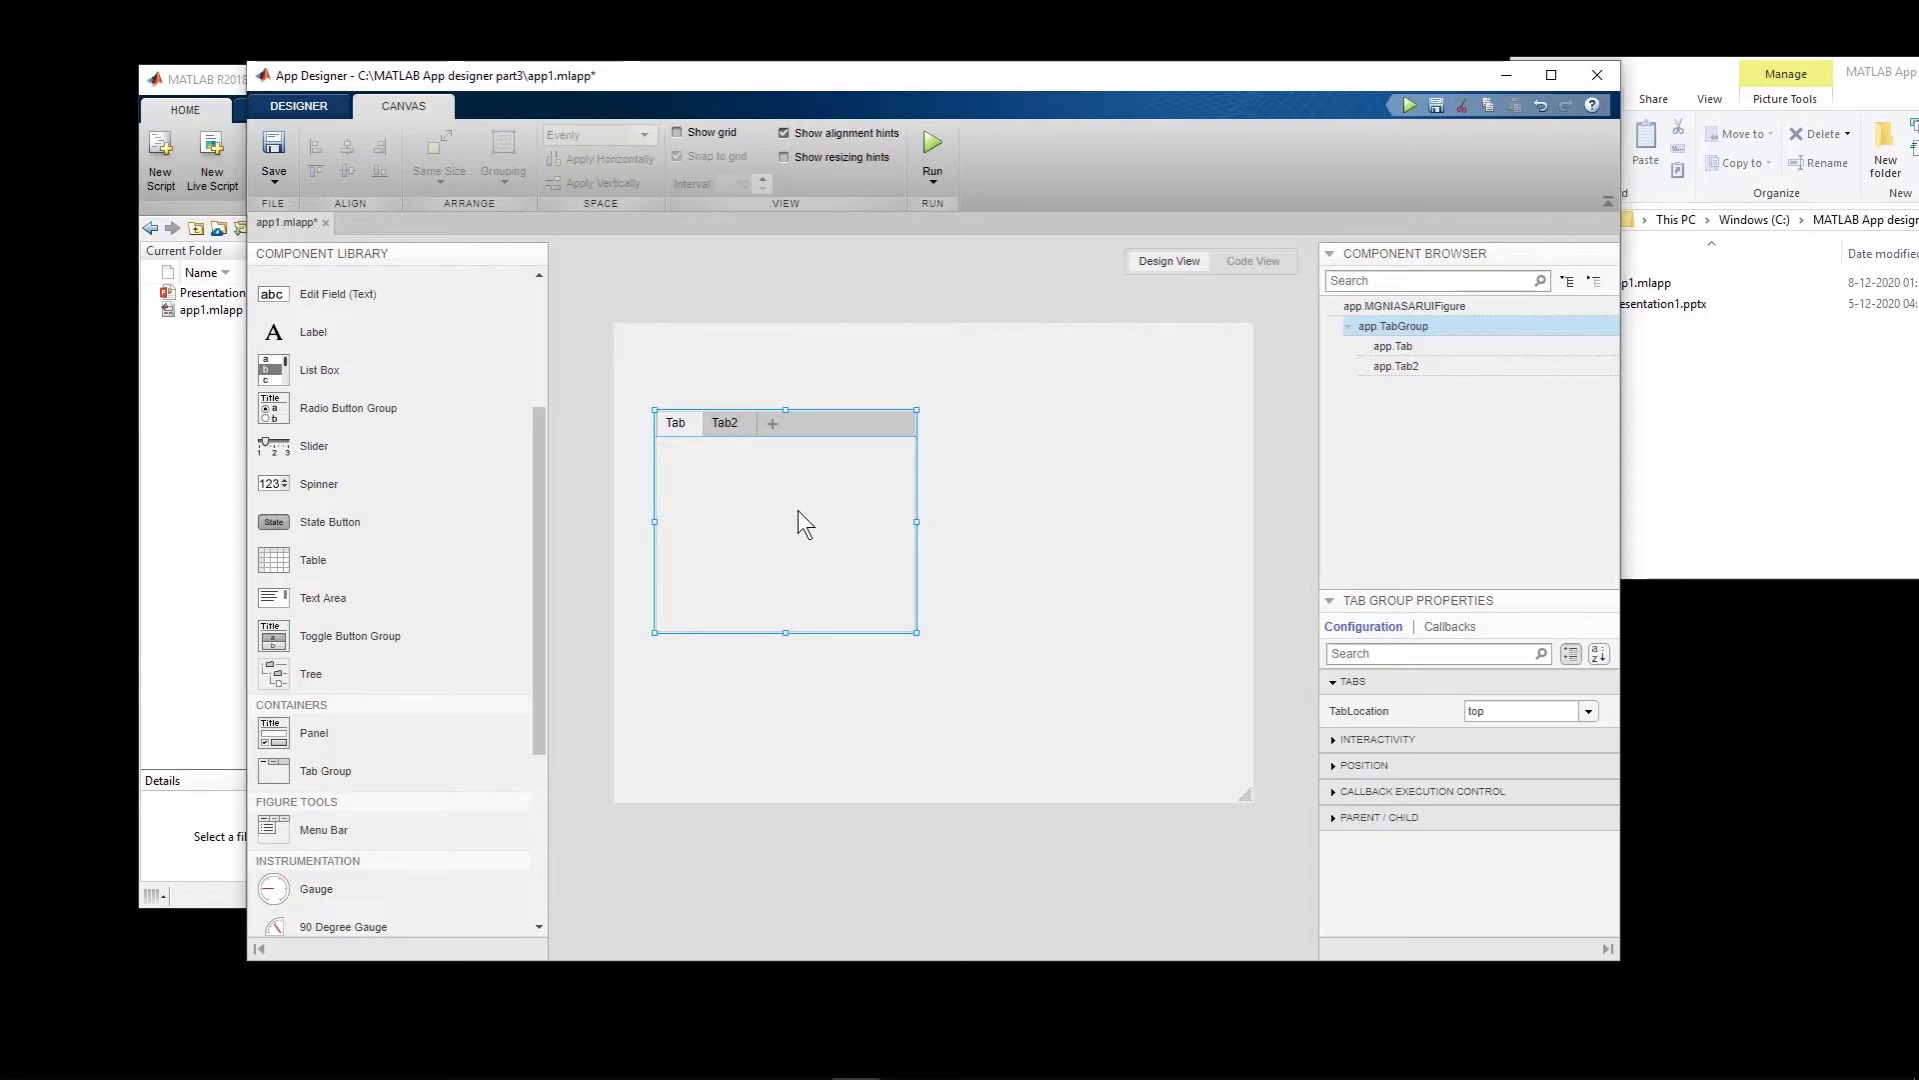
{"action": "left_click_drag", "start_coordinate": [838, 433], "coordinate": [788, 343]}
{"action": "left_click_drag", "start_coordinate": [895, 566], "coordinate": [1270, 814]}
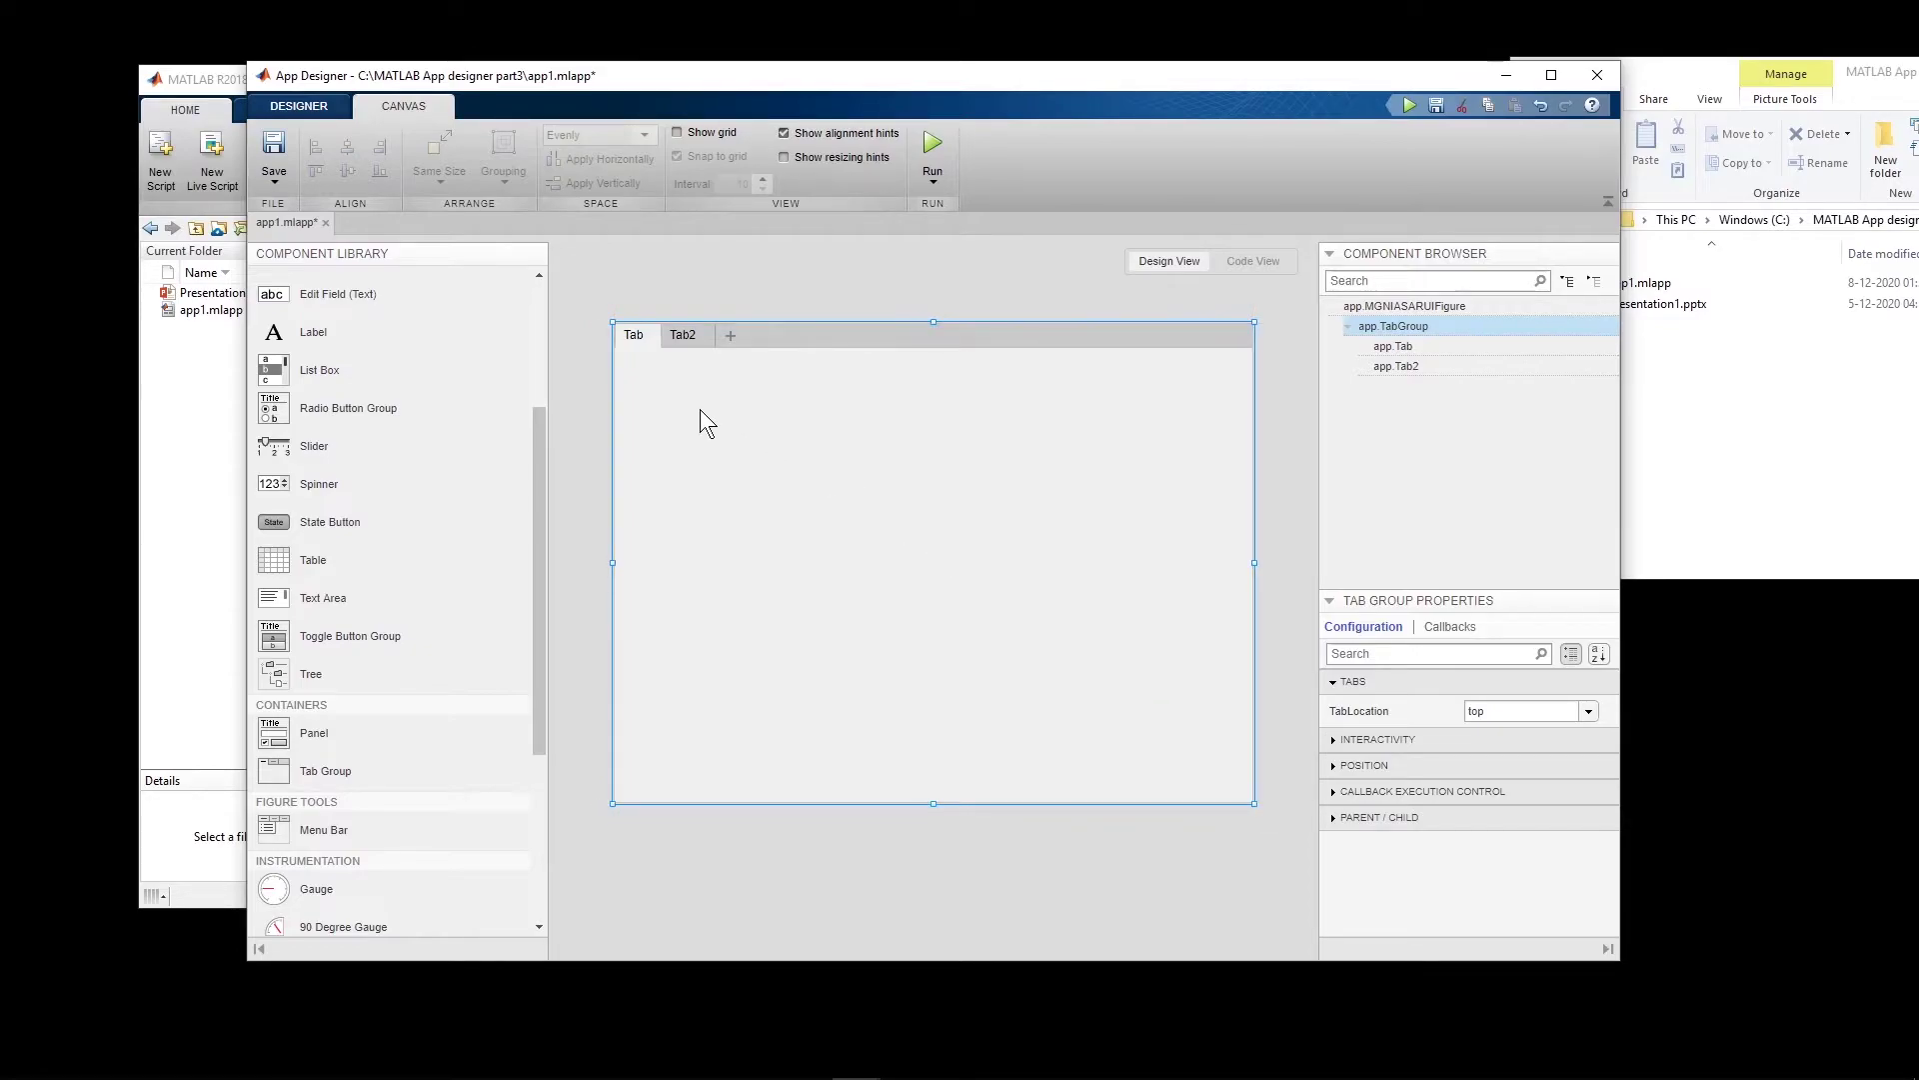
Place a Button near the top-left of Tab2 and a Button2 on the first Tab.
{"action": "left_click", "coordinate": [688, 332]}
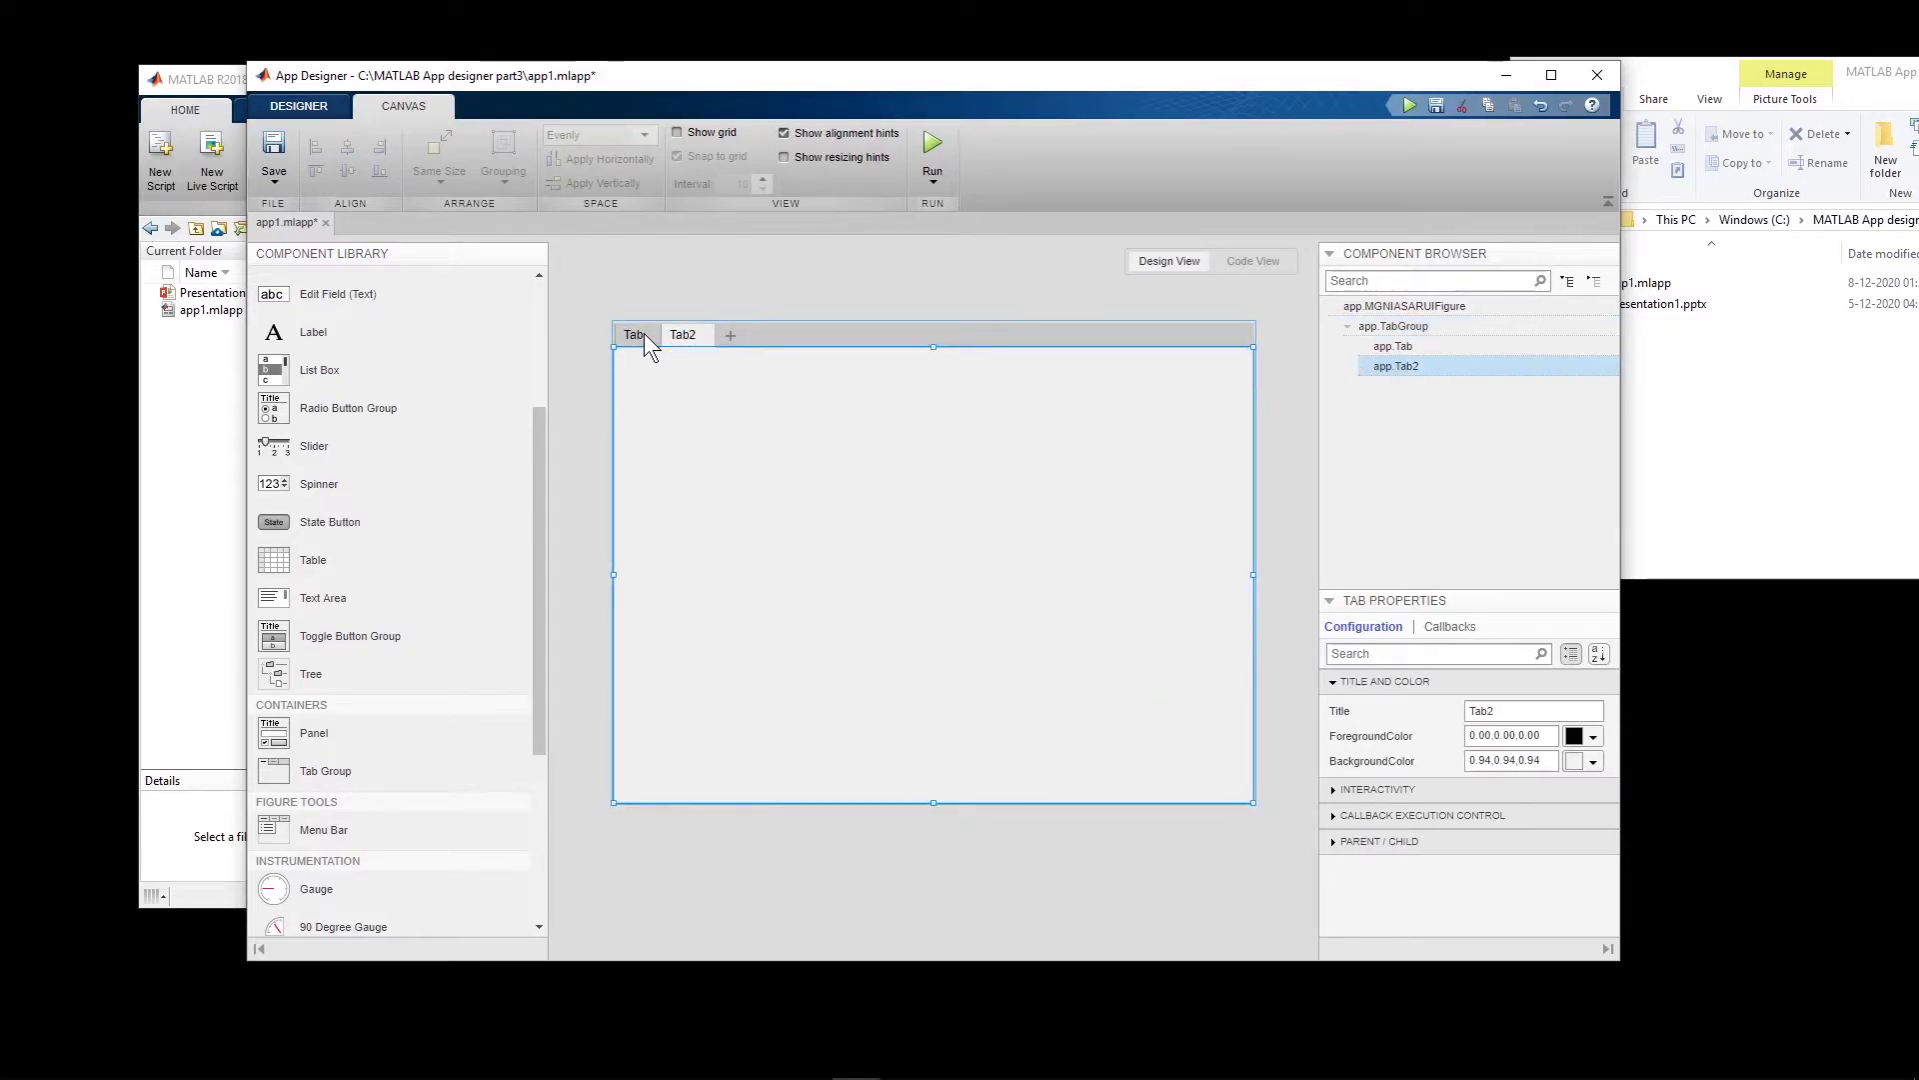
{"action": "left_click", "coordinate": [644, 333]}
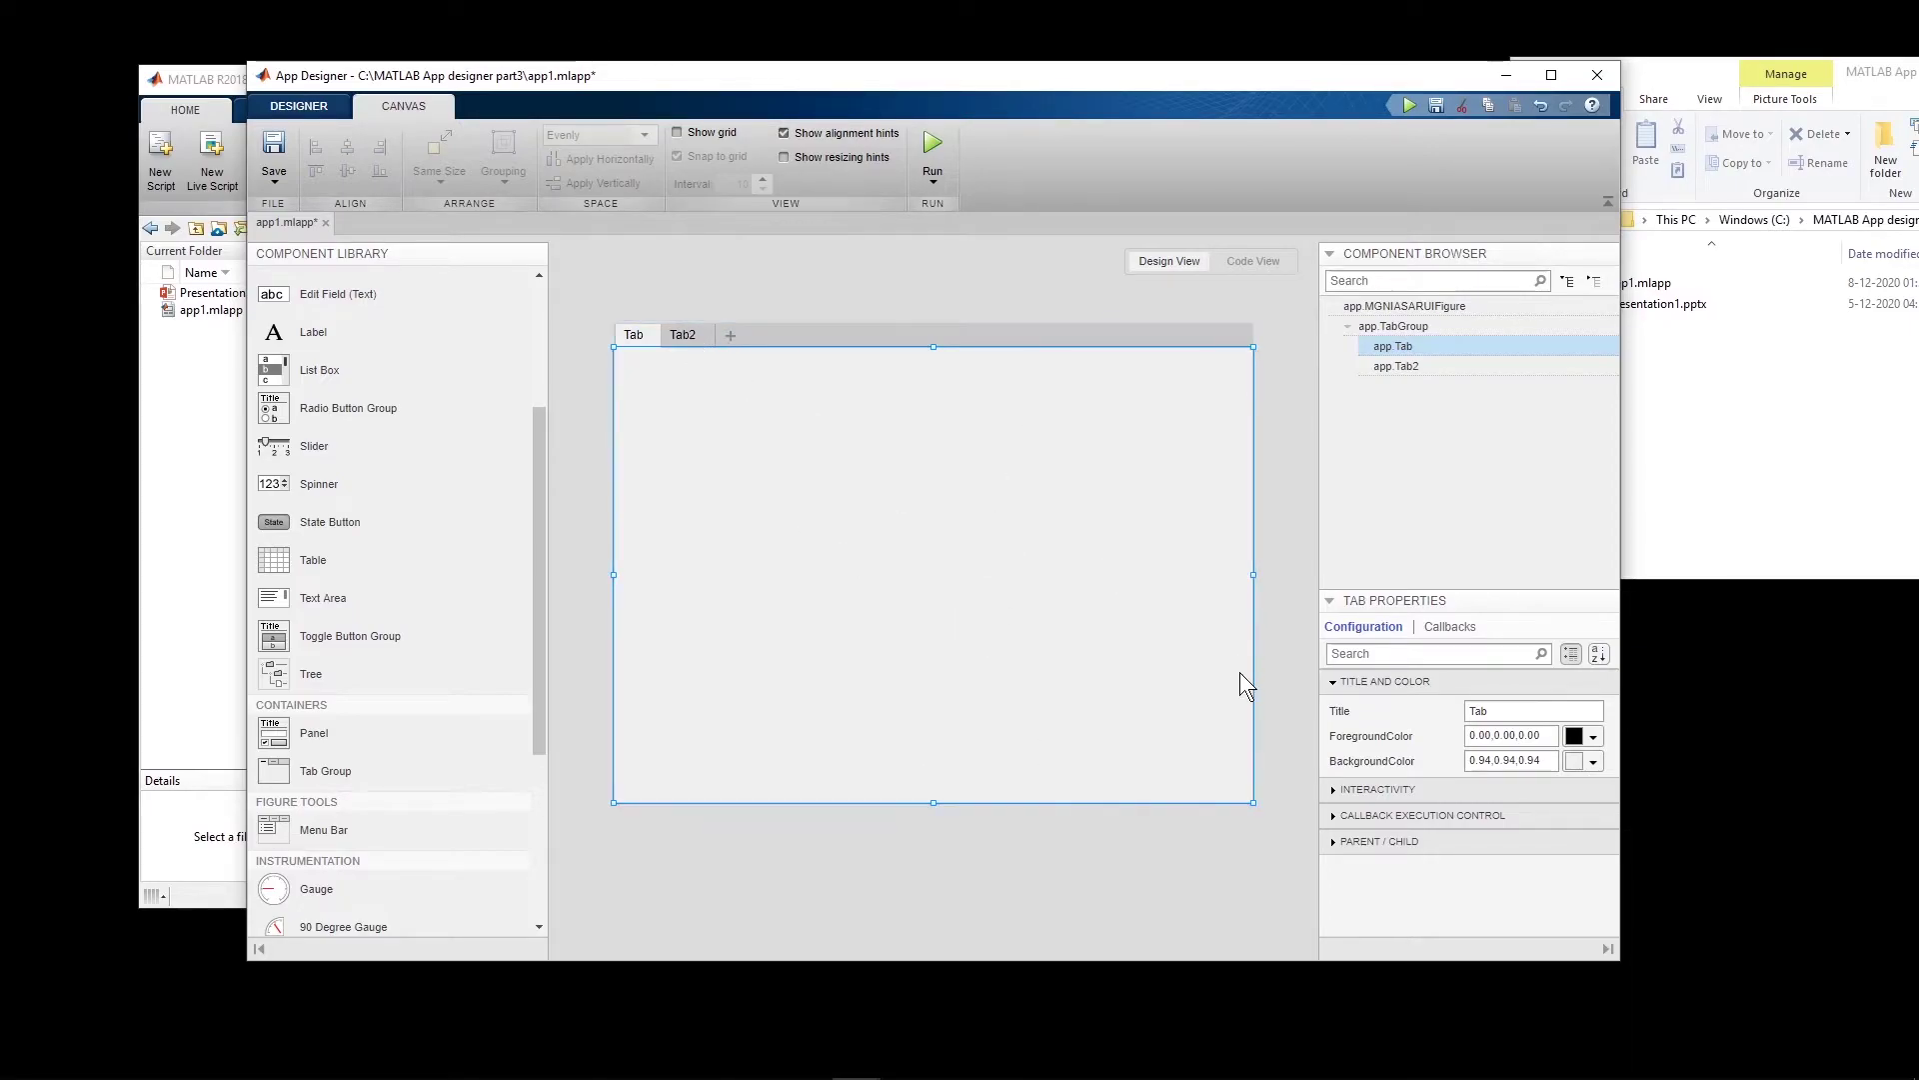
{"action": "left_click", "coordinate": [681, 334]}
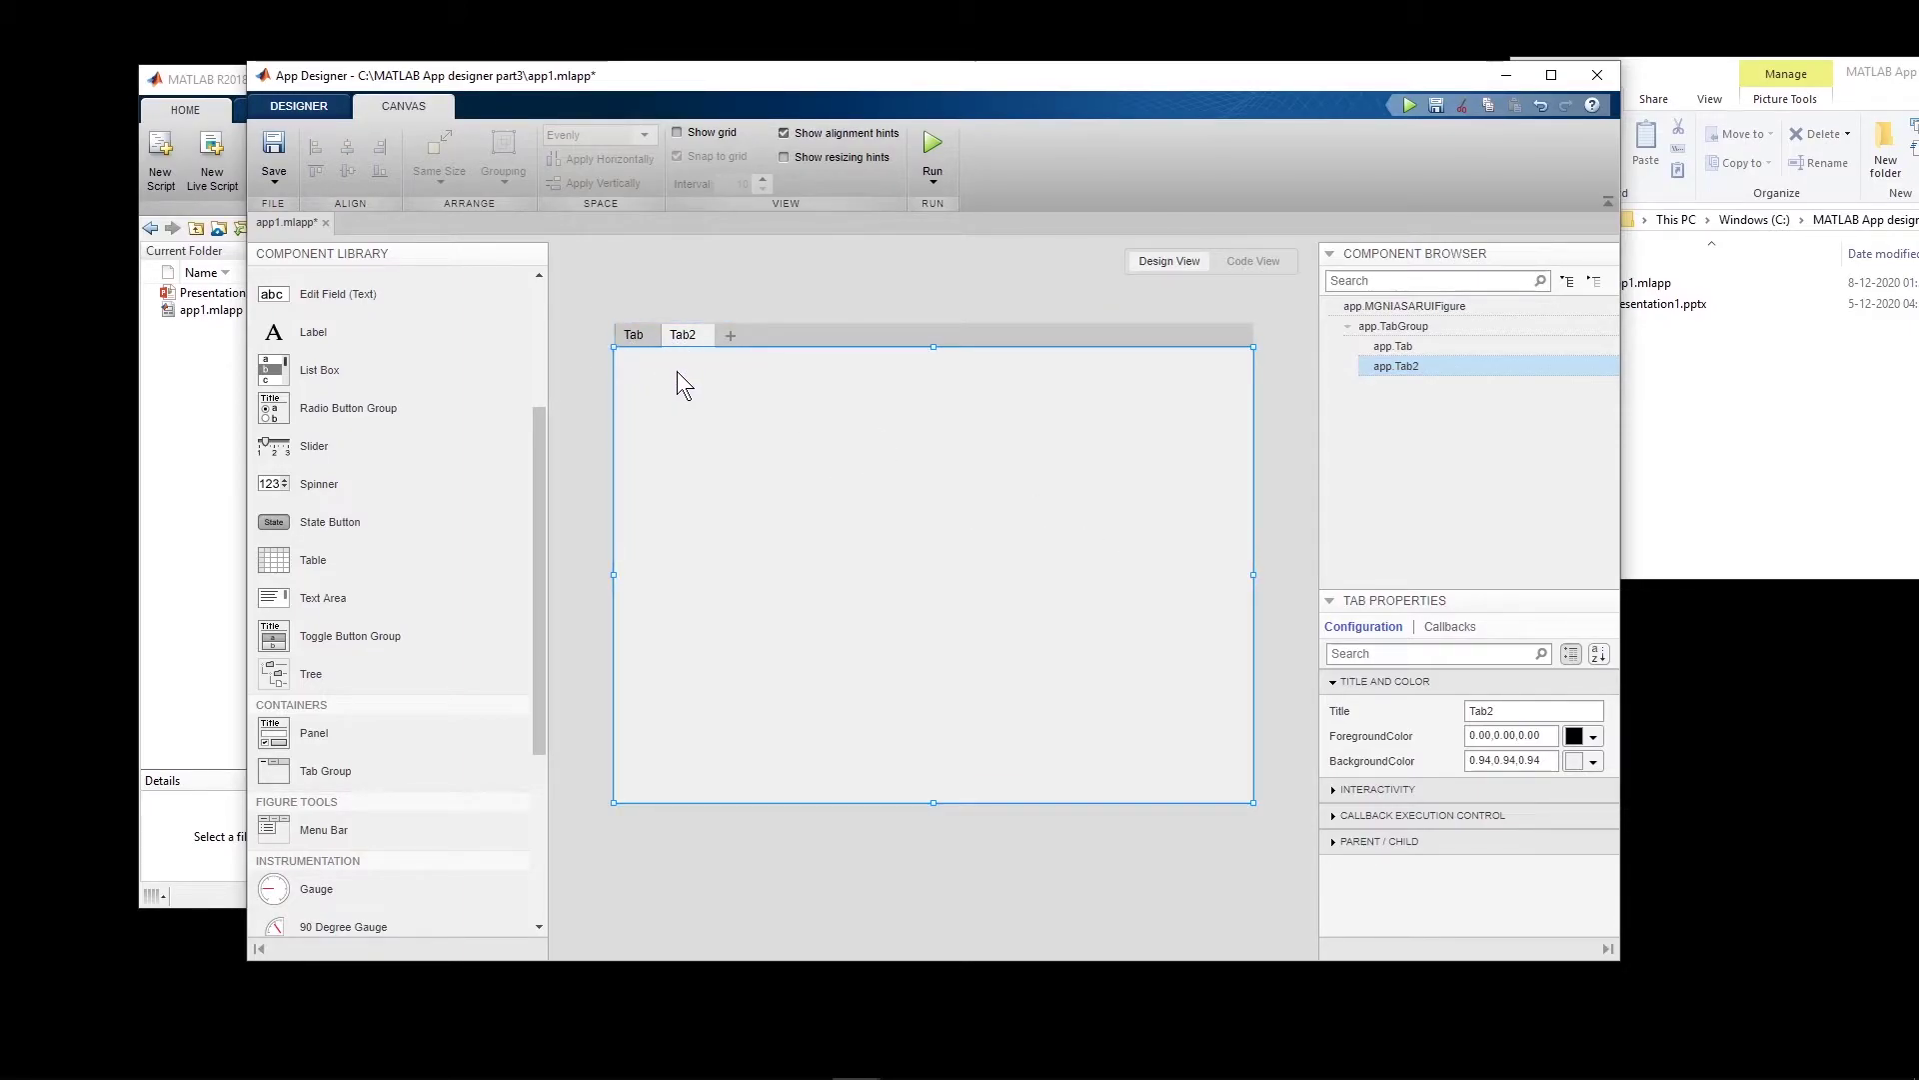
{"action": "left_click_drag", "start_coordinate": [539, 447], "coordinate": [535, 306]}
{"action": "left_click_drag", "start_coordinate": [330, 345], "coordinate": [683, 412]}
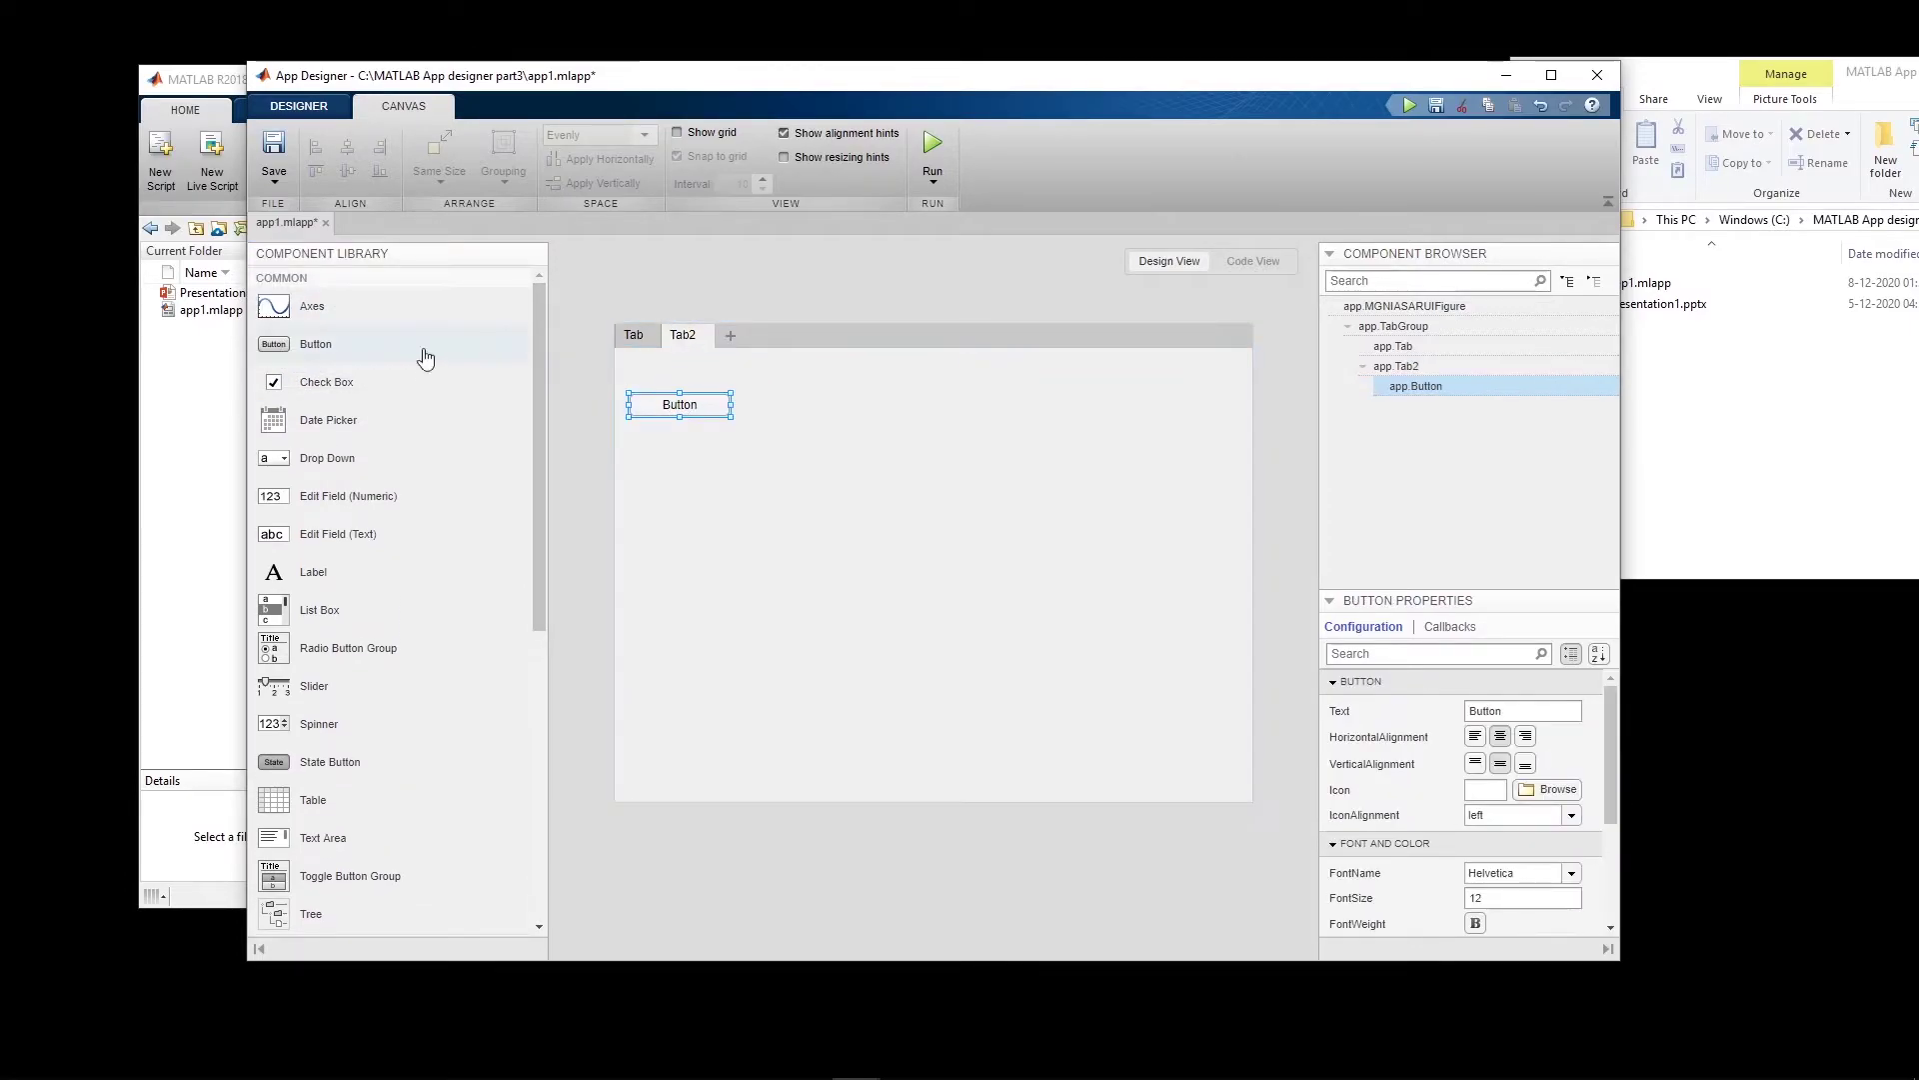
{"action": "left_click", "coordinate": [636, 336]}
{"action": "left_click_drag", "start_coordinate": [376, 343], "coordinate": [695, 375]}
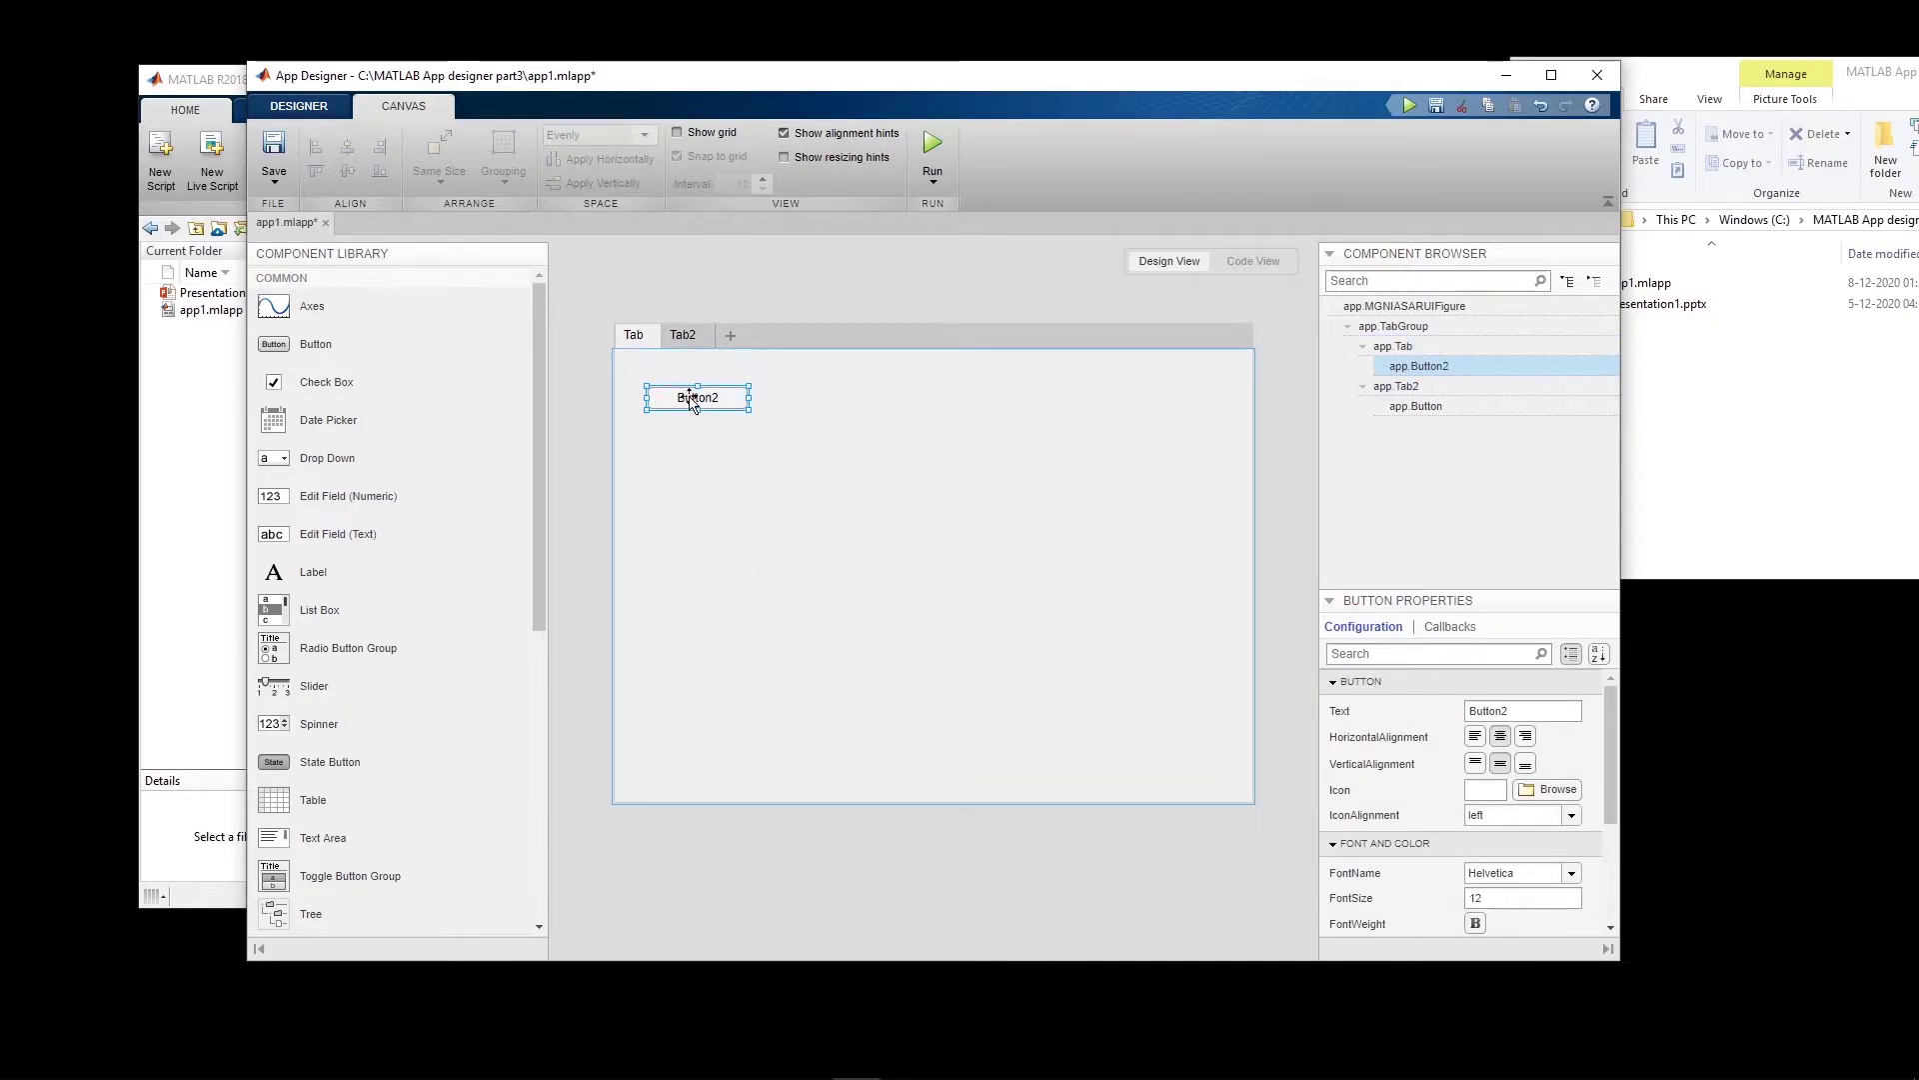
On Tab2, add and enlarge an axes, then add a date picker and a check box.
{"action": "left_click", "coordinate": [684, 337]}
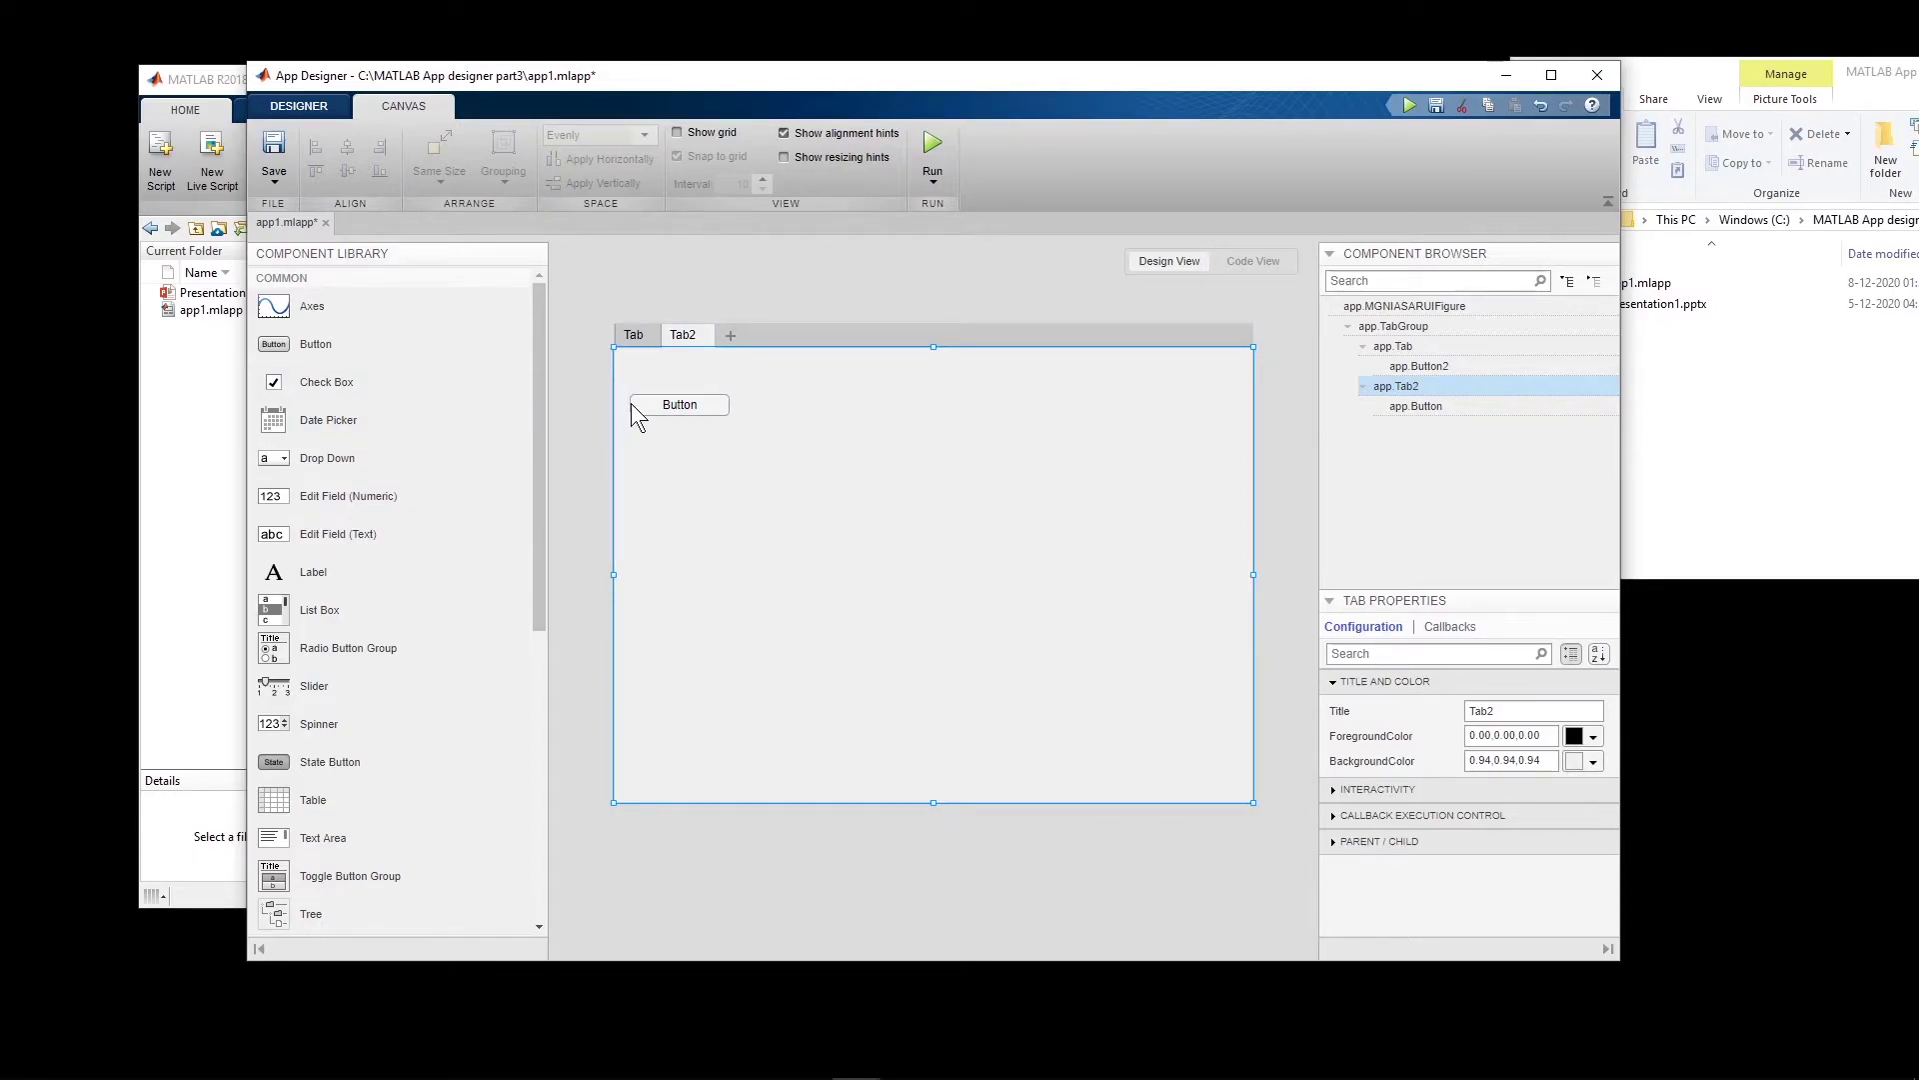
{"action": "left_click_drag", "start_coordinate": [285, 318], "coordinate": [1056, 490]}
{"action": "left_click_drag", "start_coordinate": [903, 580], "coordinate": [810, 672]}
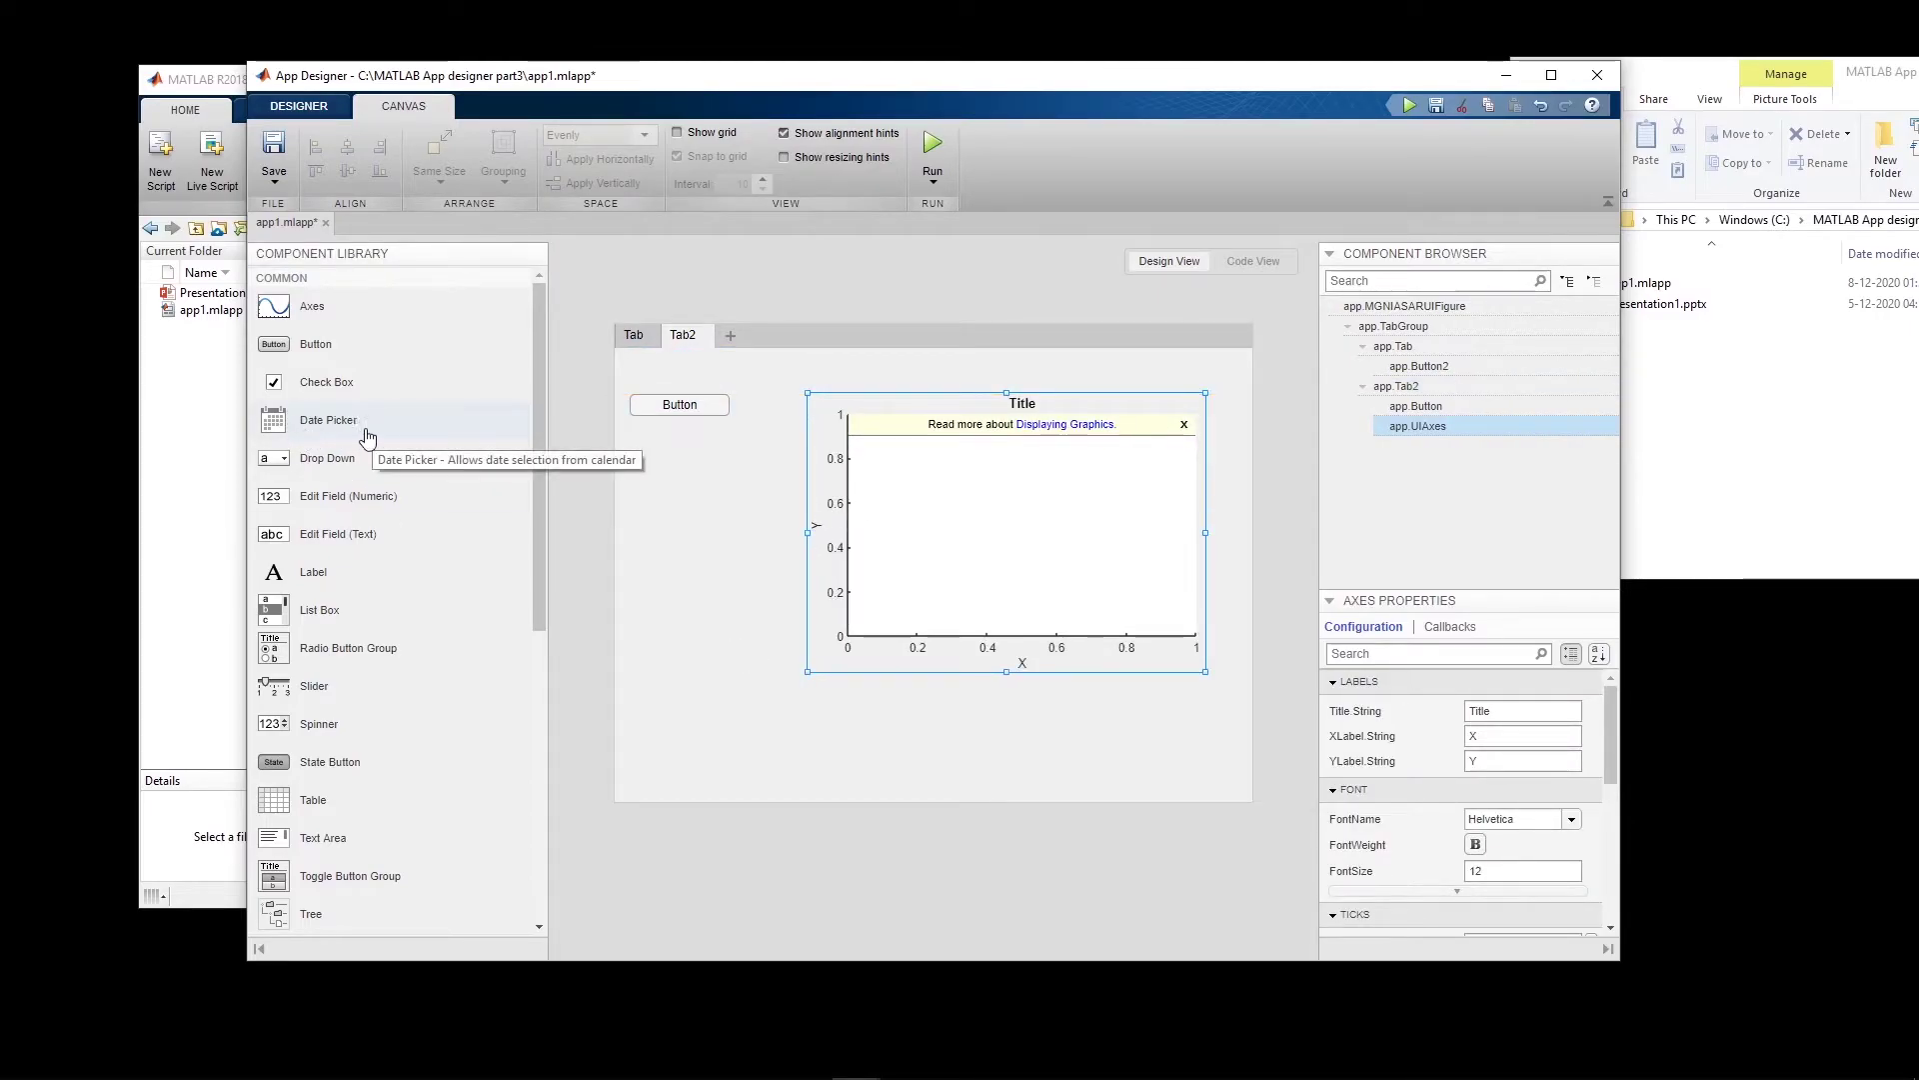
{"action": "left_click_drag", "start_coordinate": [339, 441], "coordinate": [818, 740]}
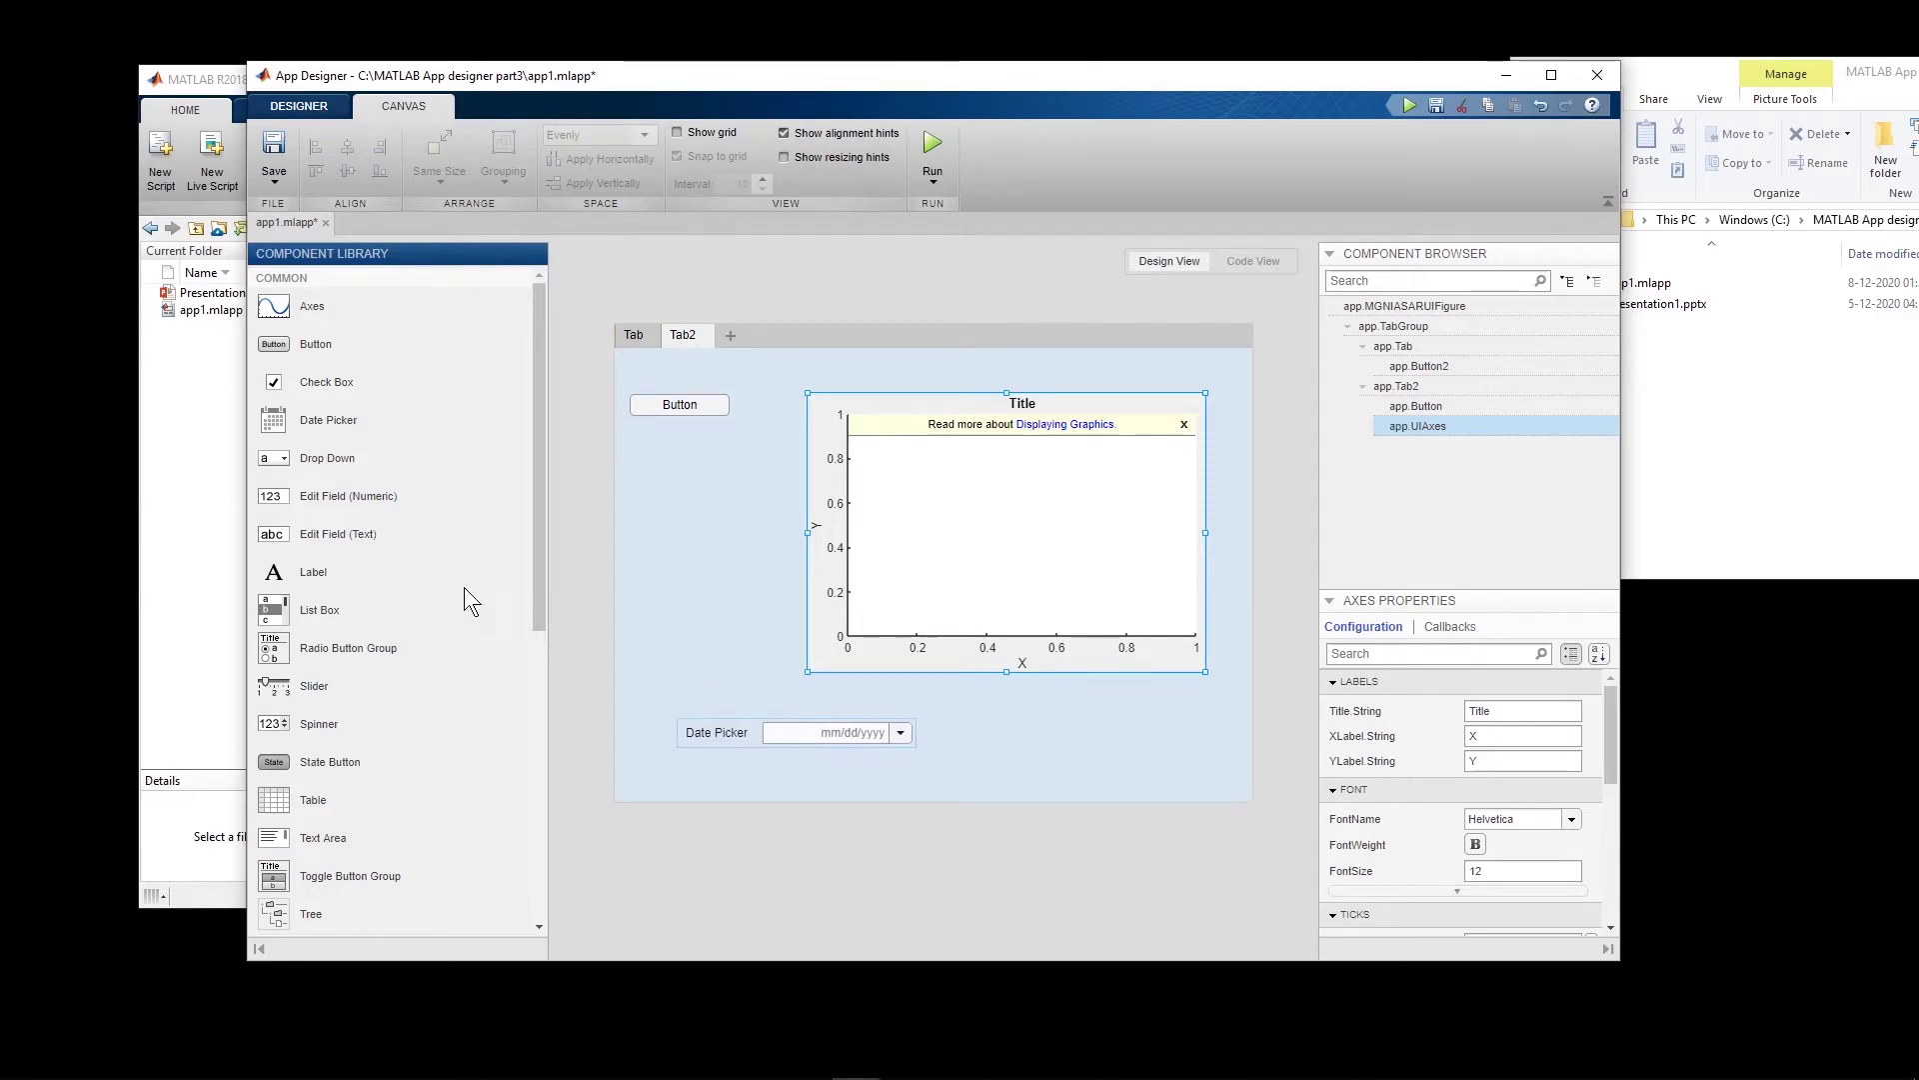
{"action": "left_click_drag", "start_coordinate": [268, 390], "coordinate": [684, 555]}
{"action": "left_click", "coordinate": [634, 340]}
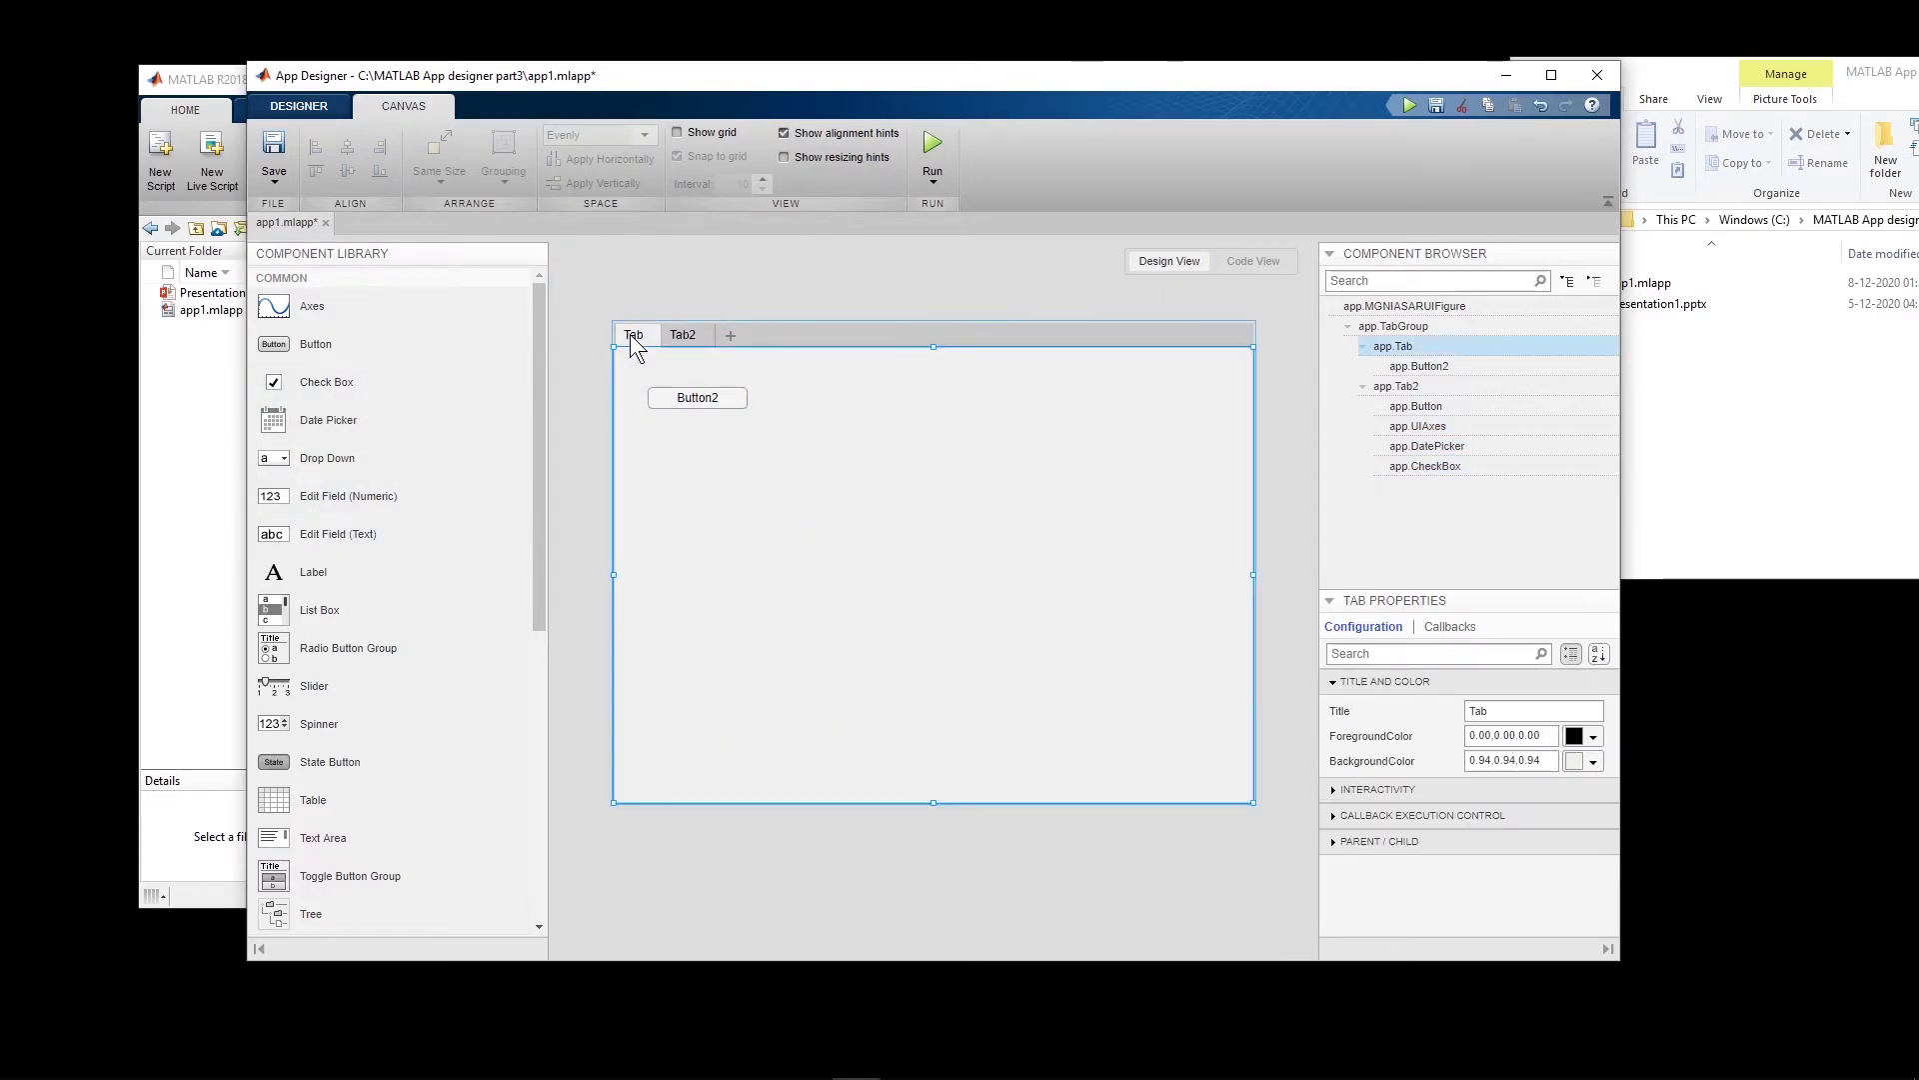
Drop another button, a four-column table and a second check box onto the first tab.
{"action": "left_click_drag", "start_coordinate": [288, 346], "coordinate": [694, 560]}
{"action": "left_click_drag", "start_coordinate": [283, 802], "coordinate": [939, 525]}
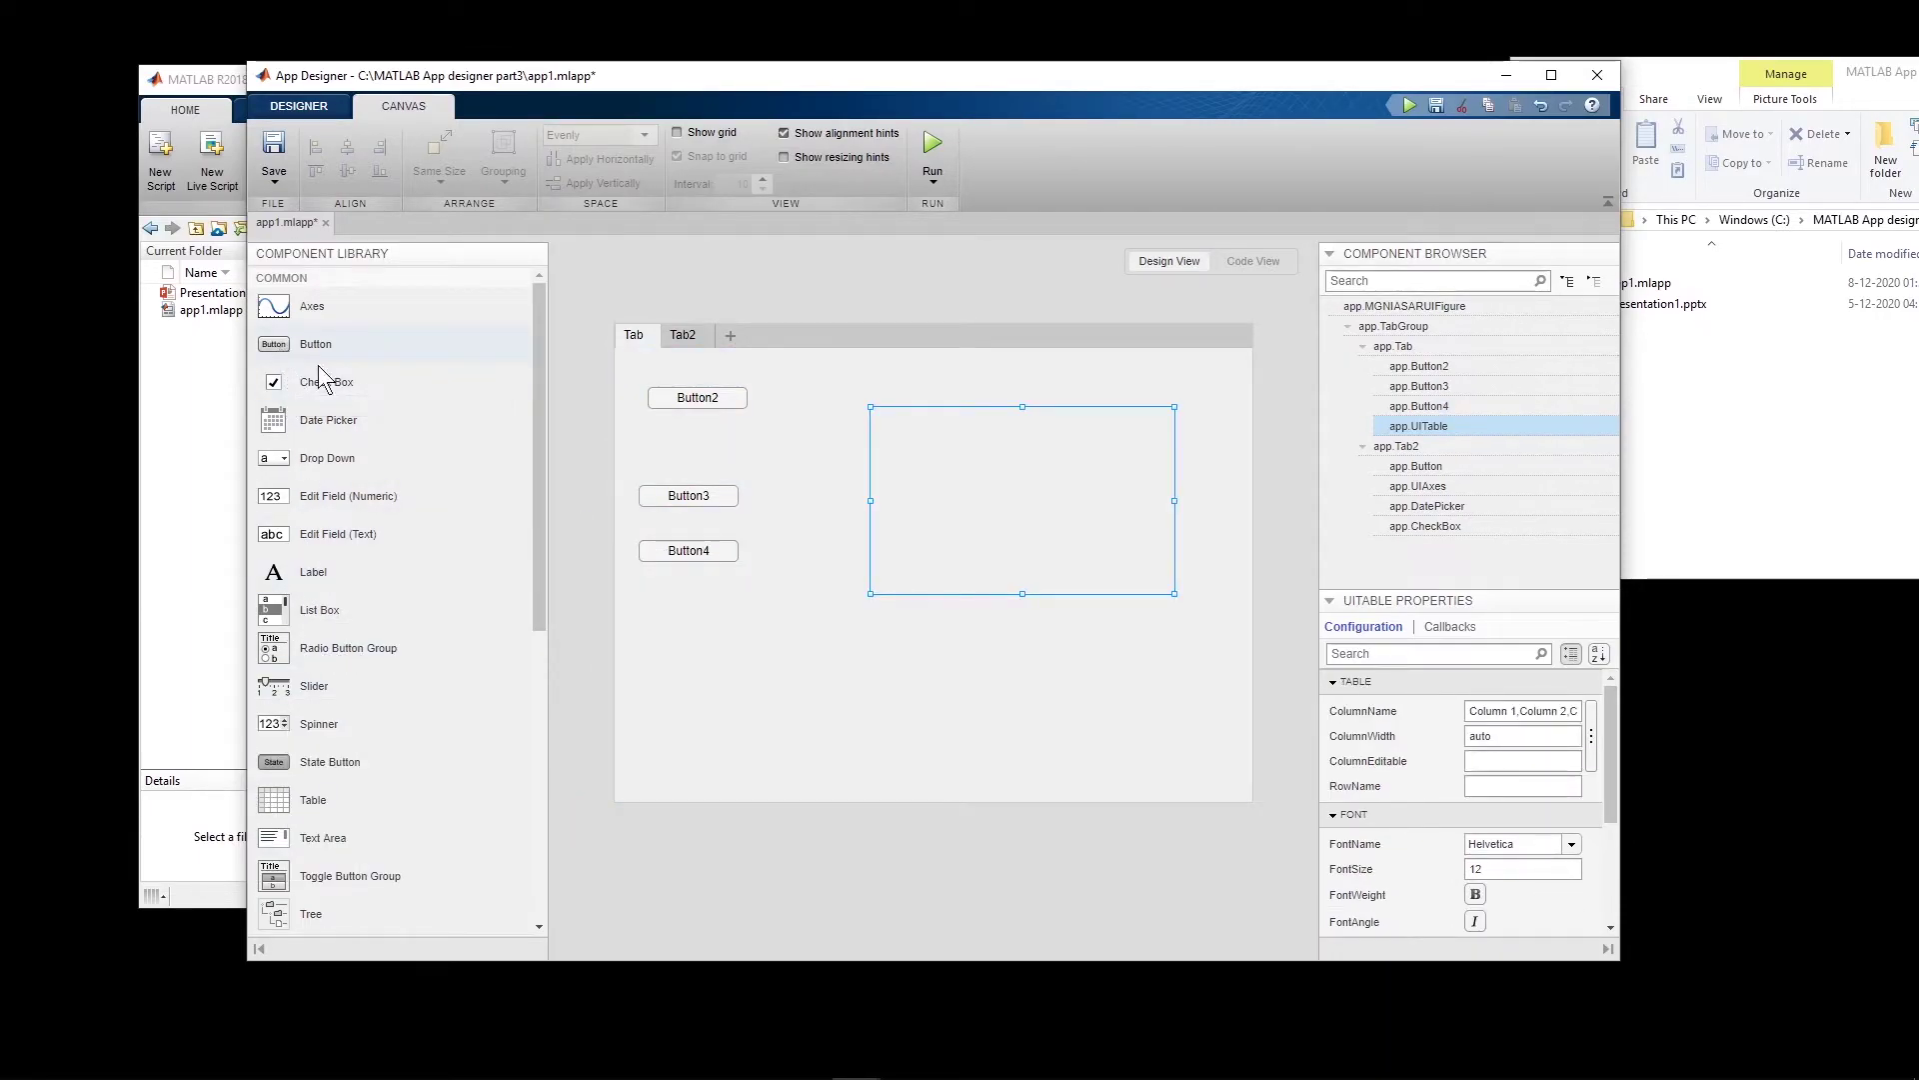
{"action": "left_click_drag", "start_coordinate": [277, 392], "coordinate": [1035, 665]}
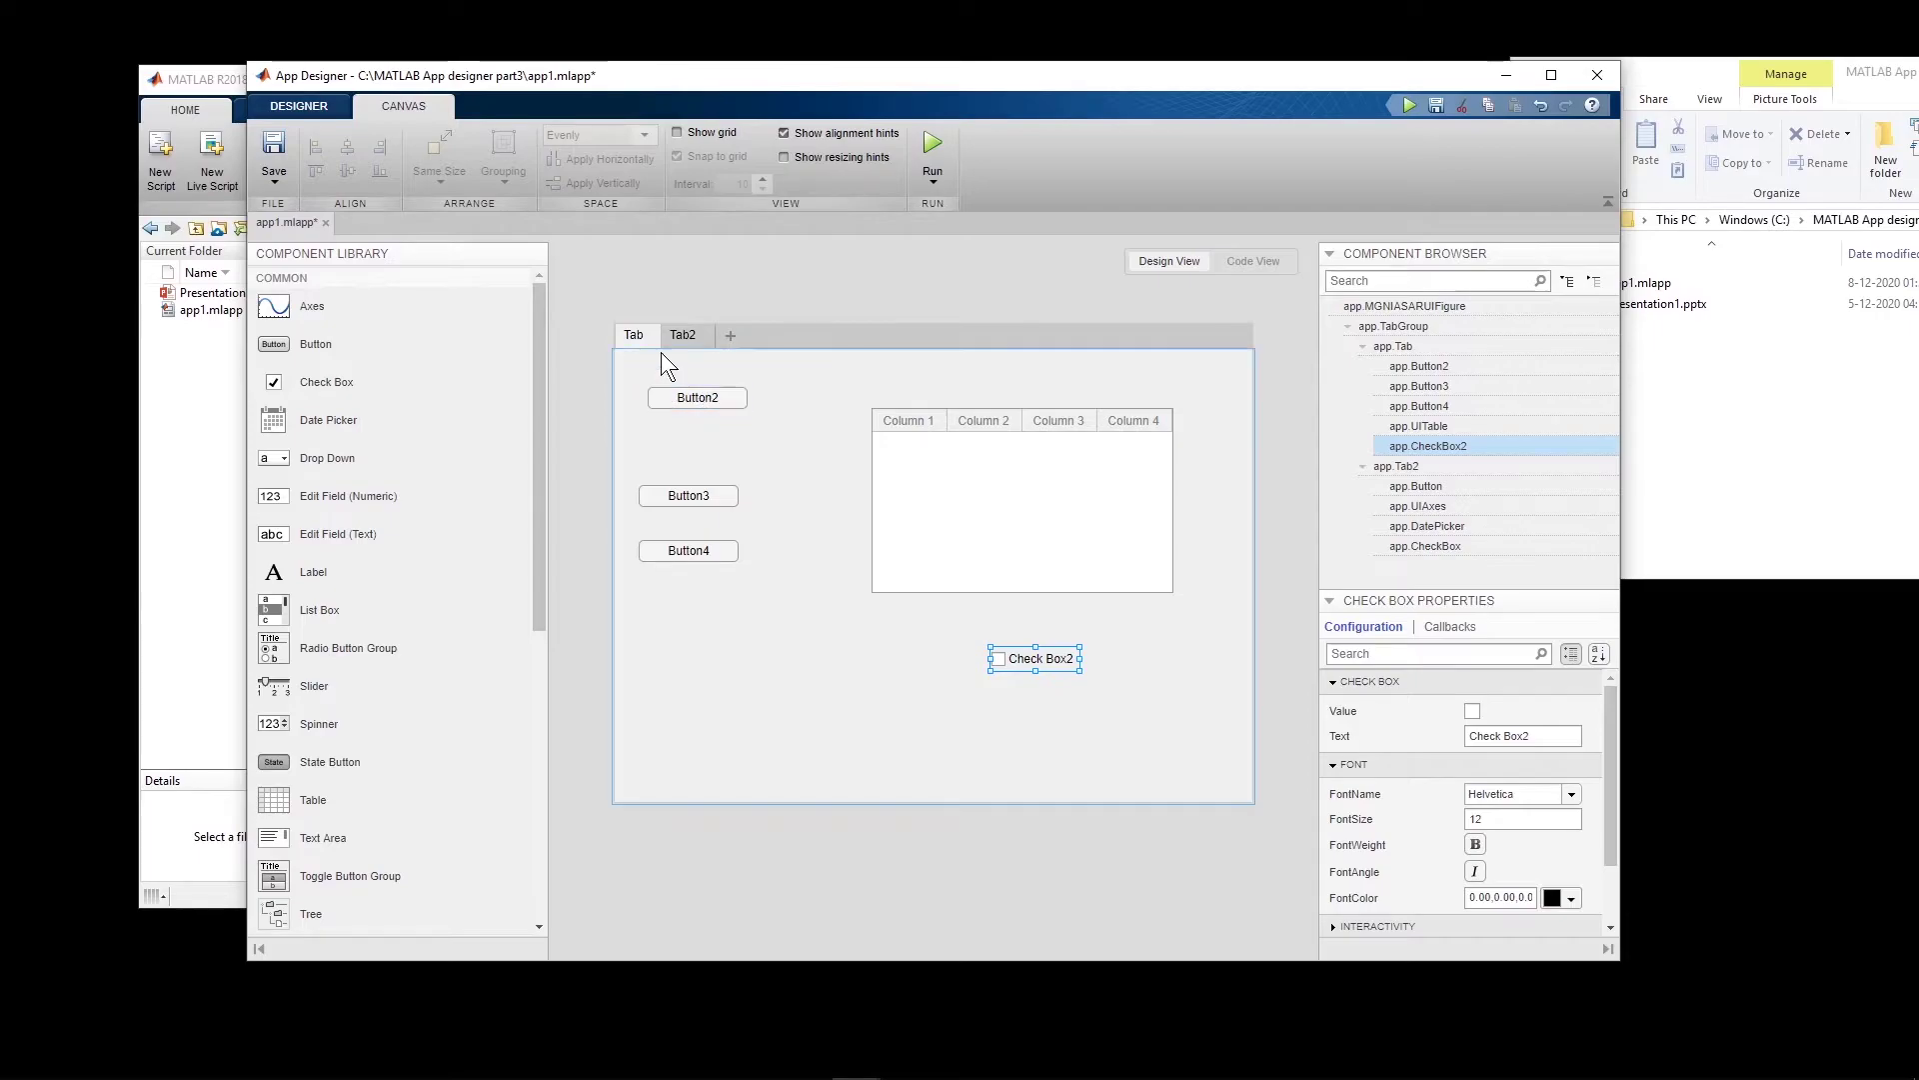
{"action": "double_click", "coordinate": [706, 402]}
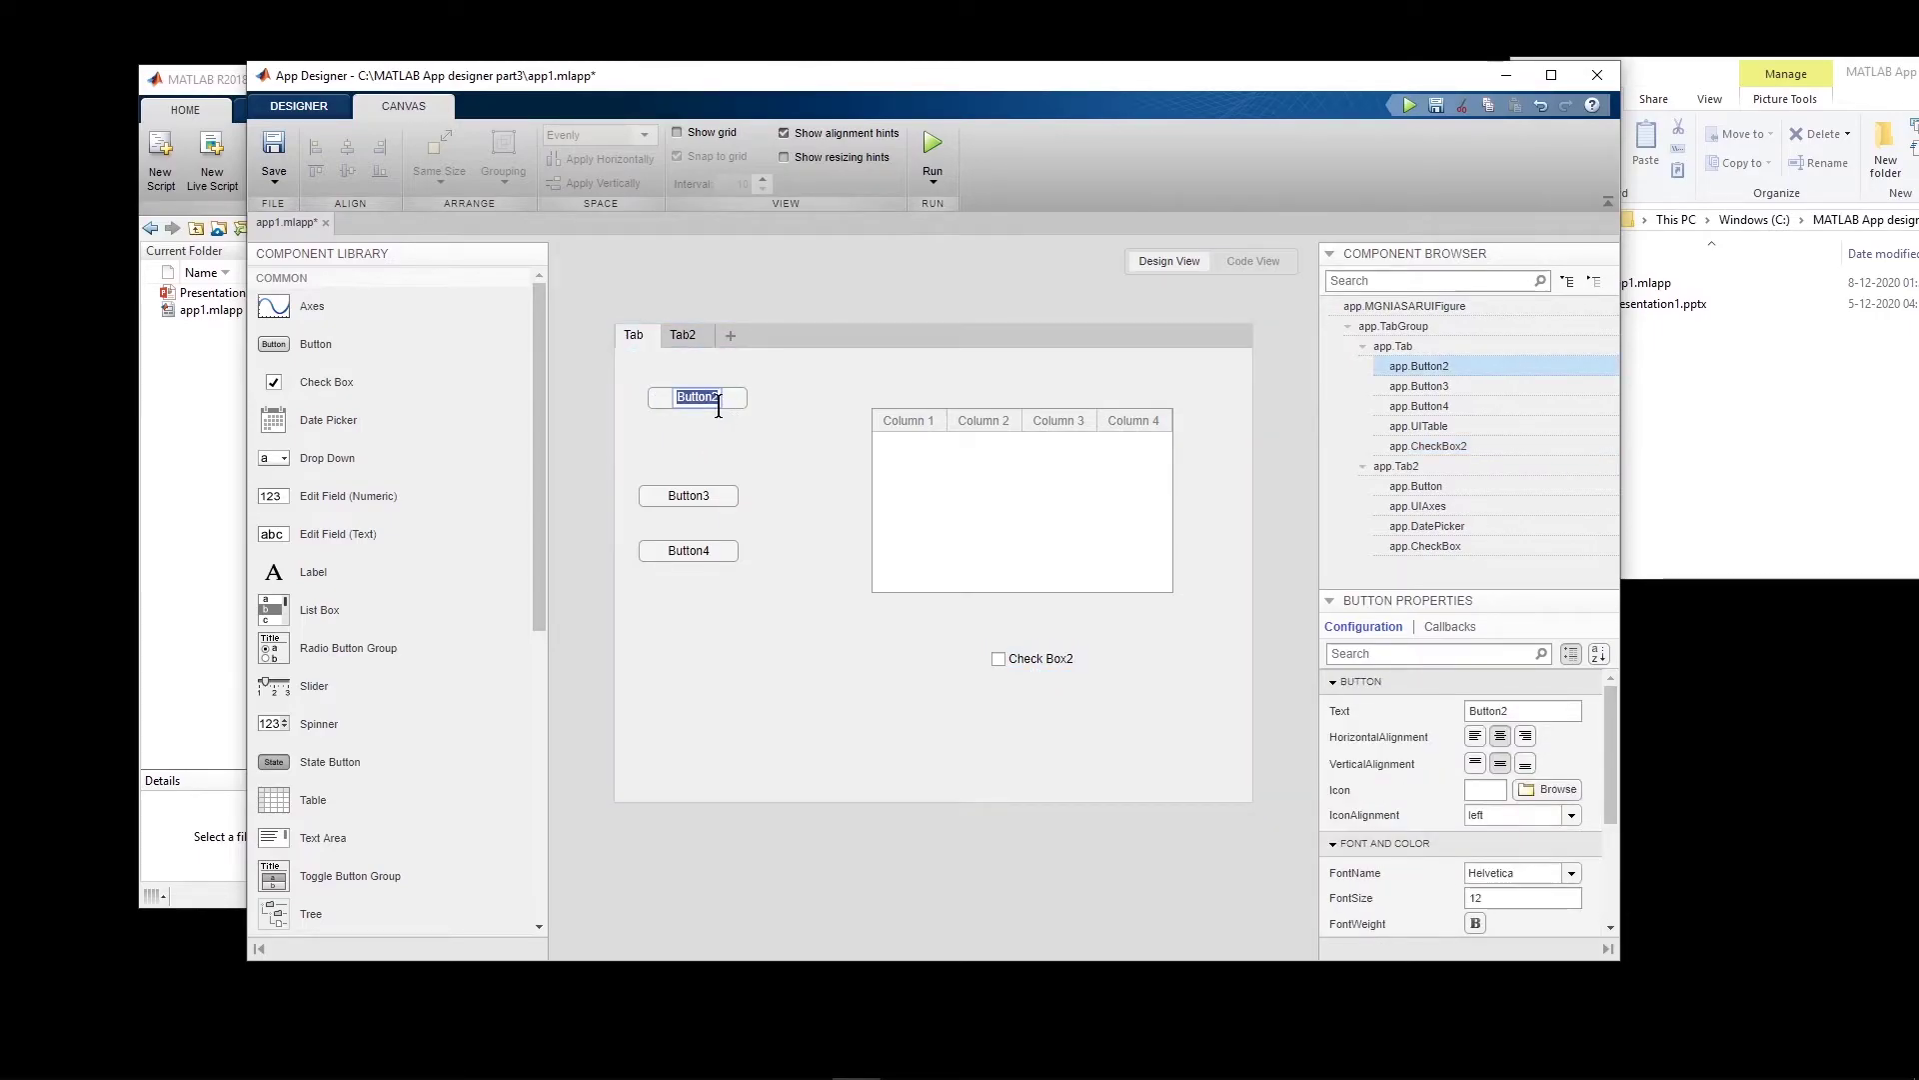
On Tab2, delete the button's label text so it is blank.
{"action": "left_click", "coordinate": [693, 344]}
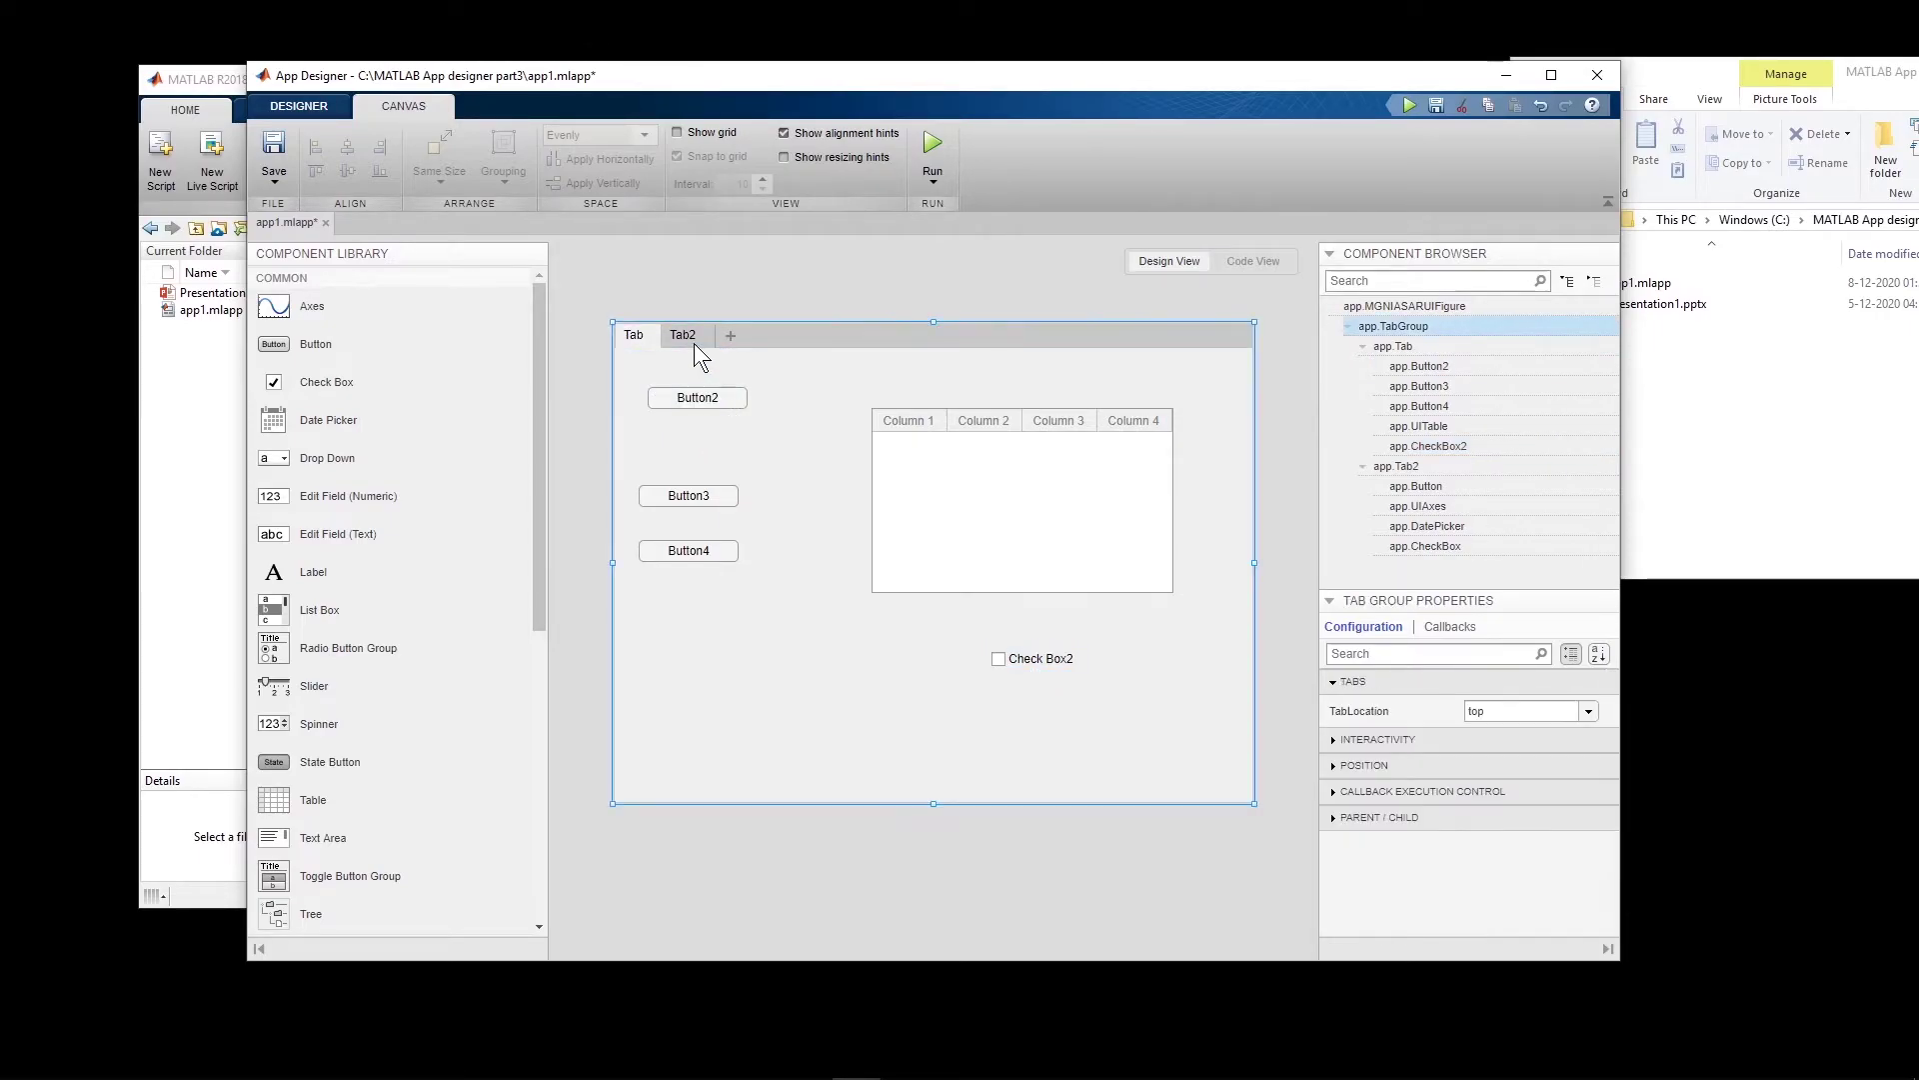
{"action": "double_click", "coordinate": [680, 404]}
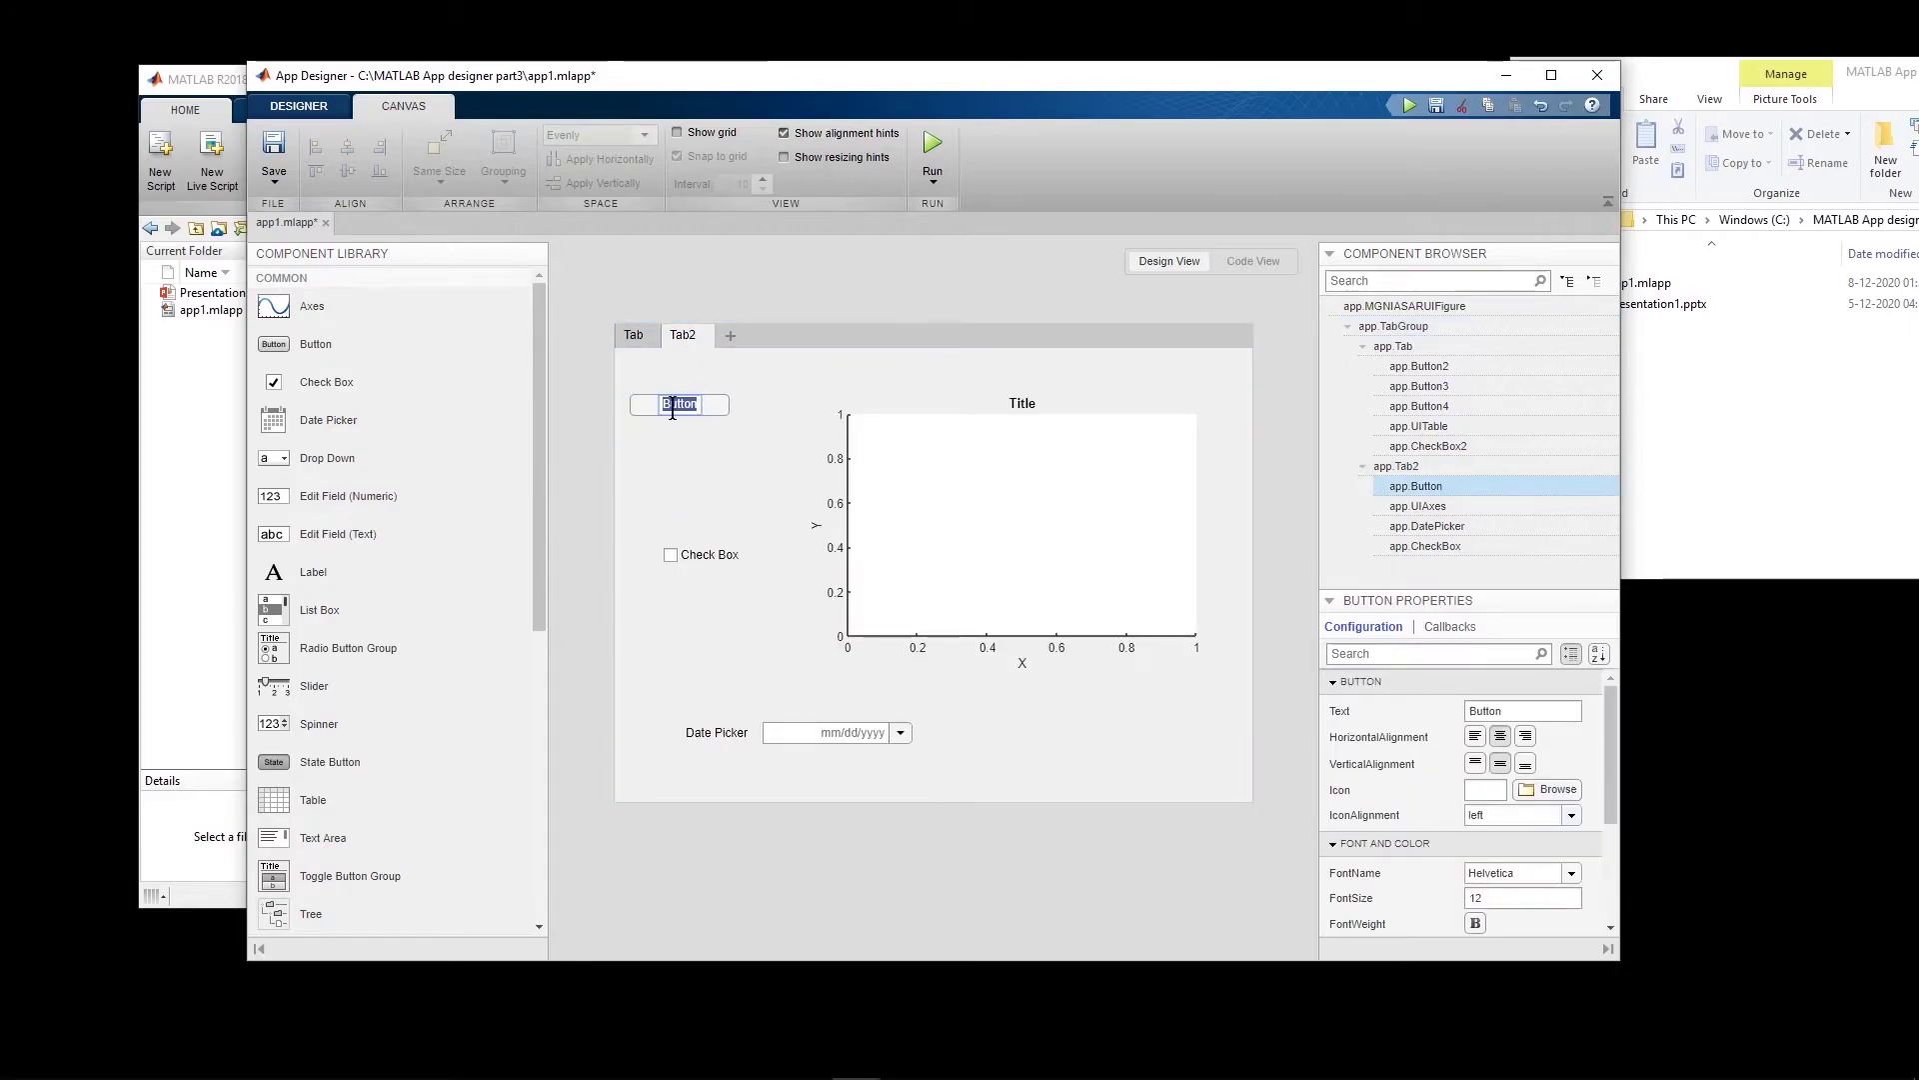
{"action": "left_click", "coordinate": [630, 334]}
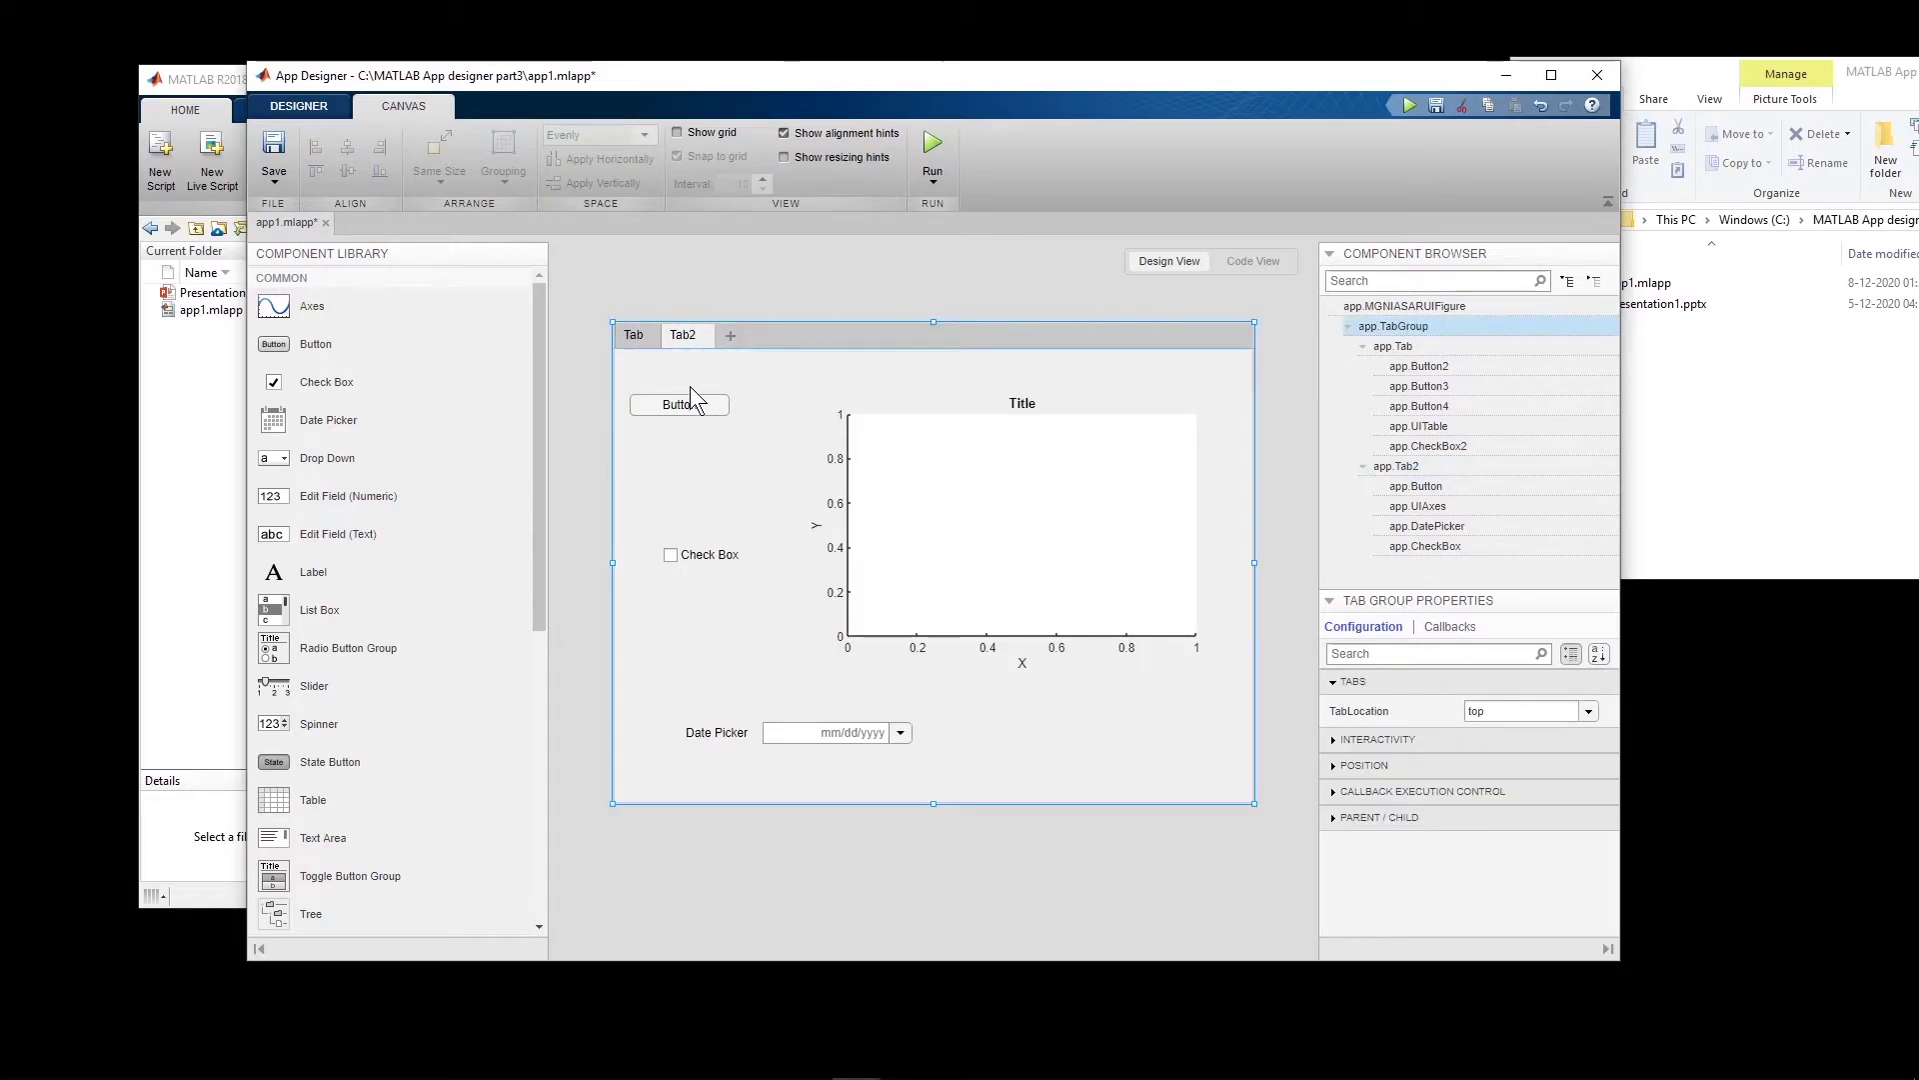
{"action": "double_click", "coordinate": [705, 406]}
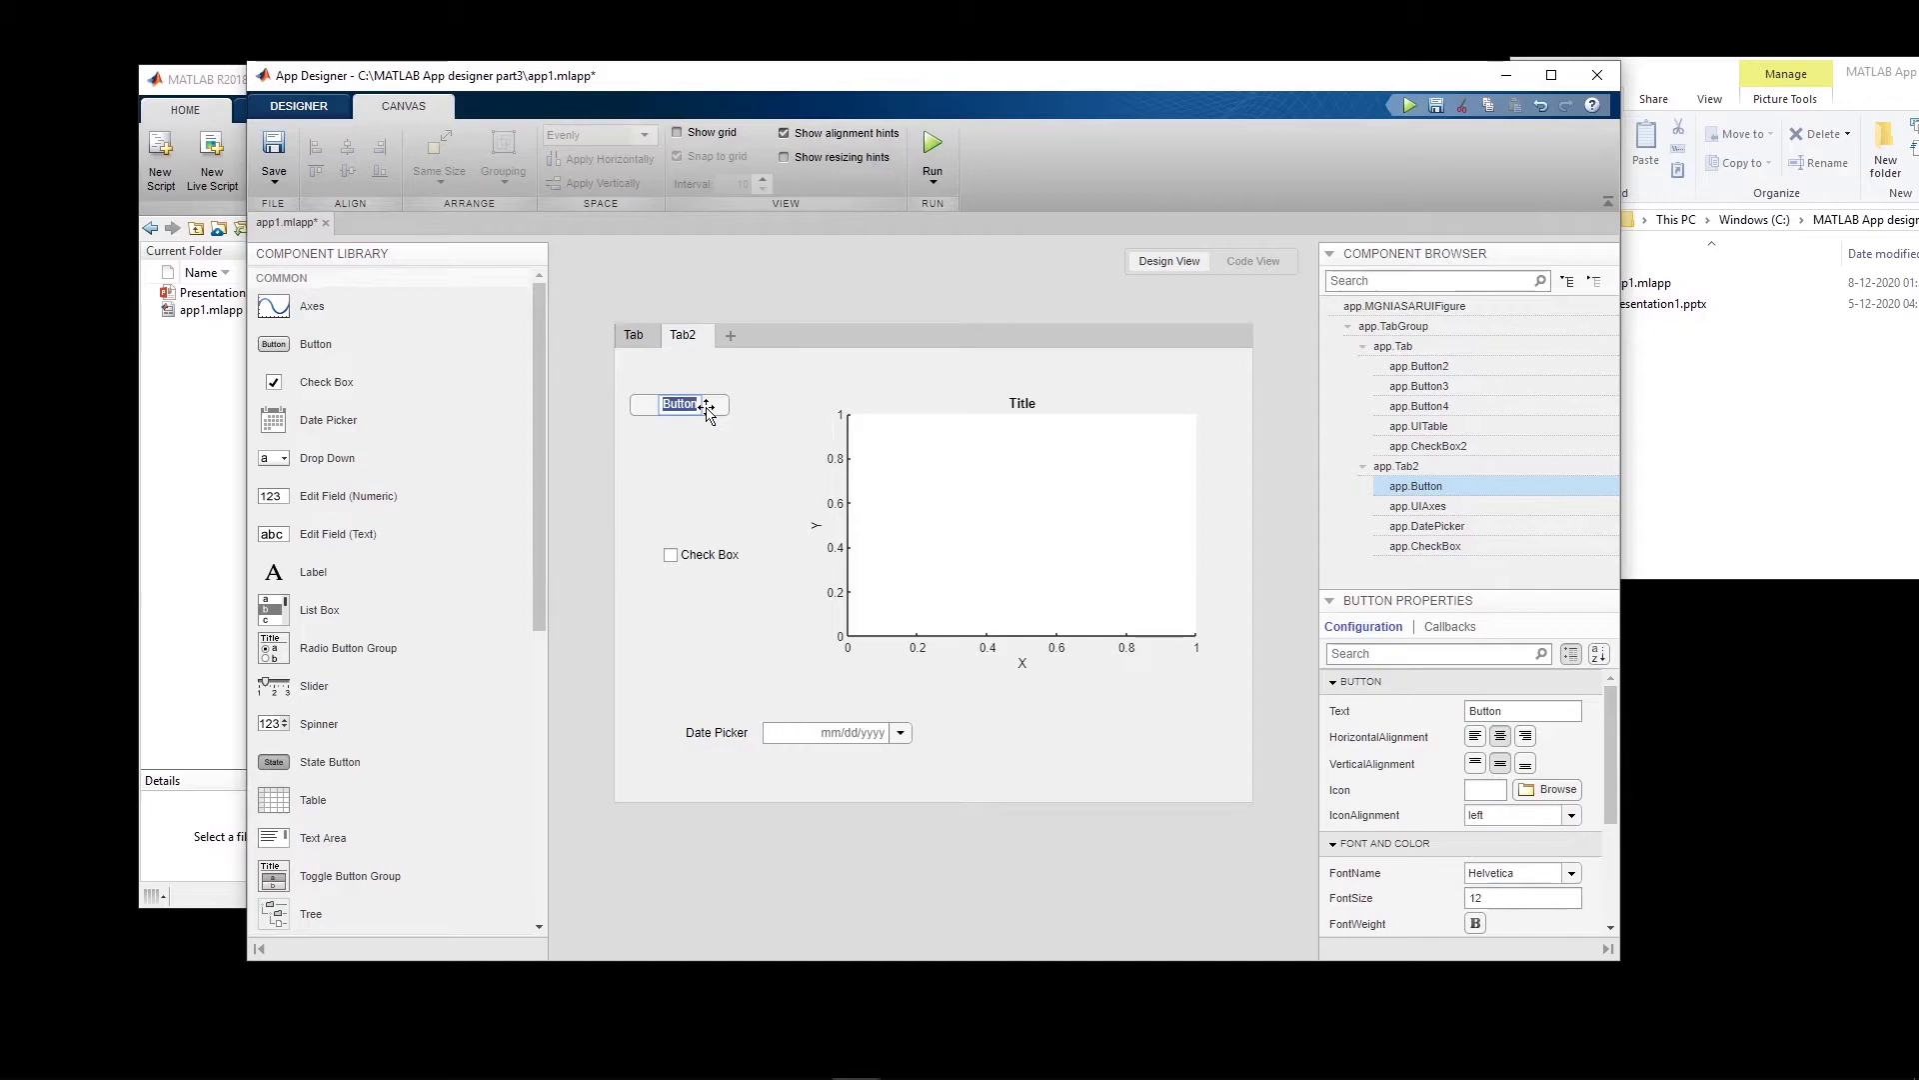
{"action": "left_click", "coordinate": [706, 432]}
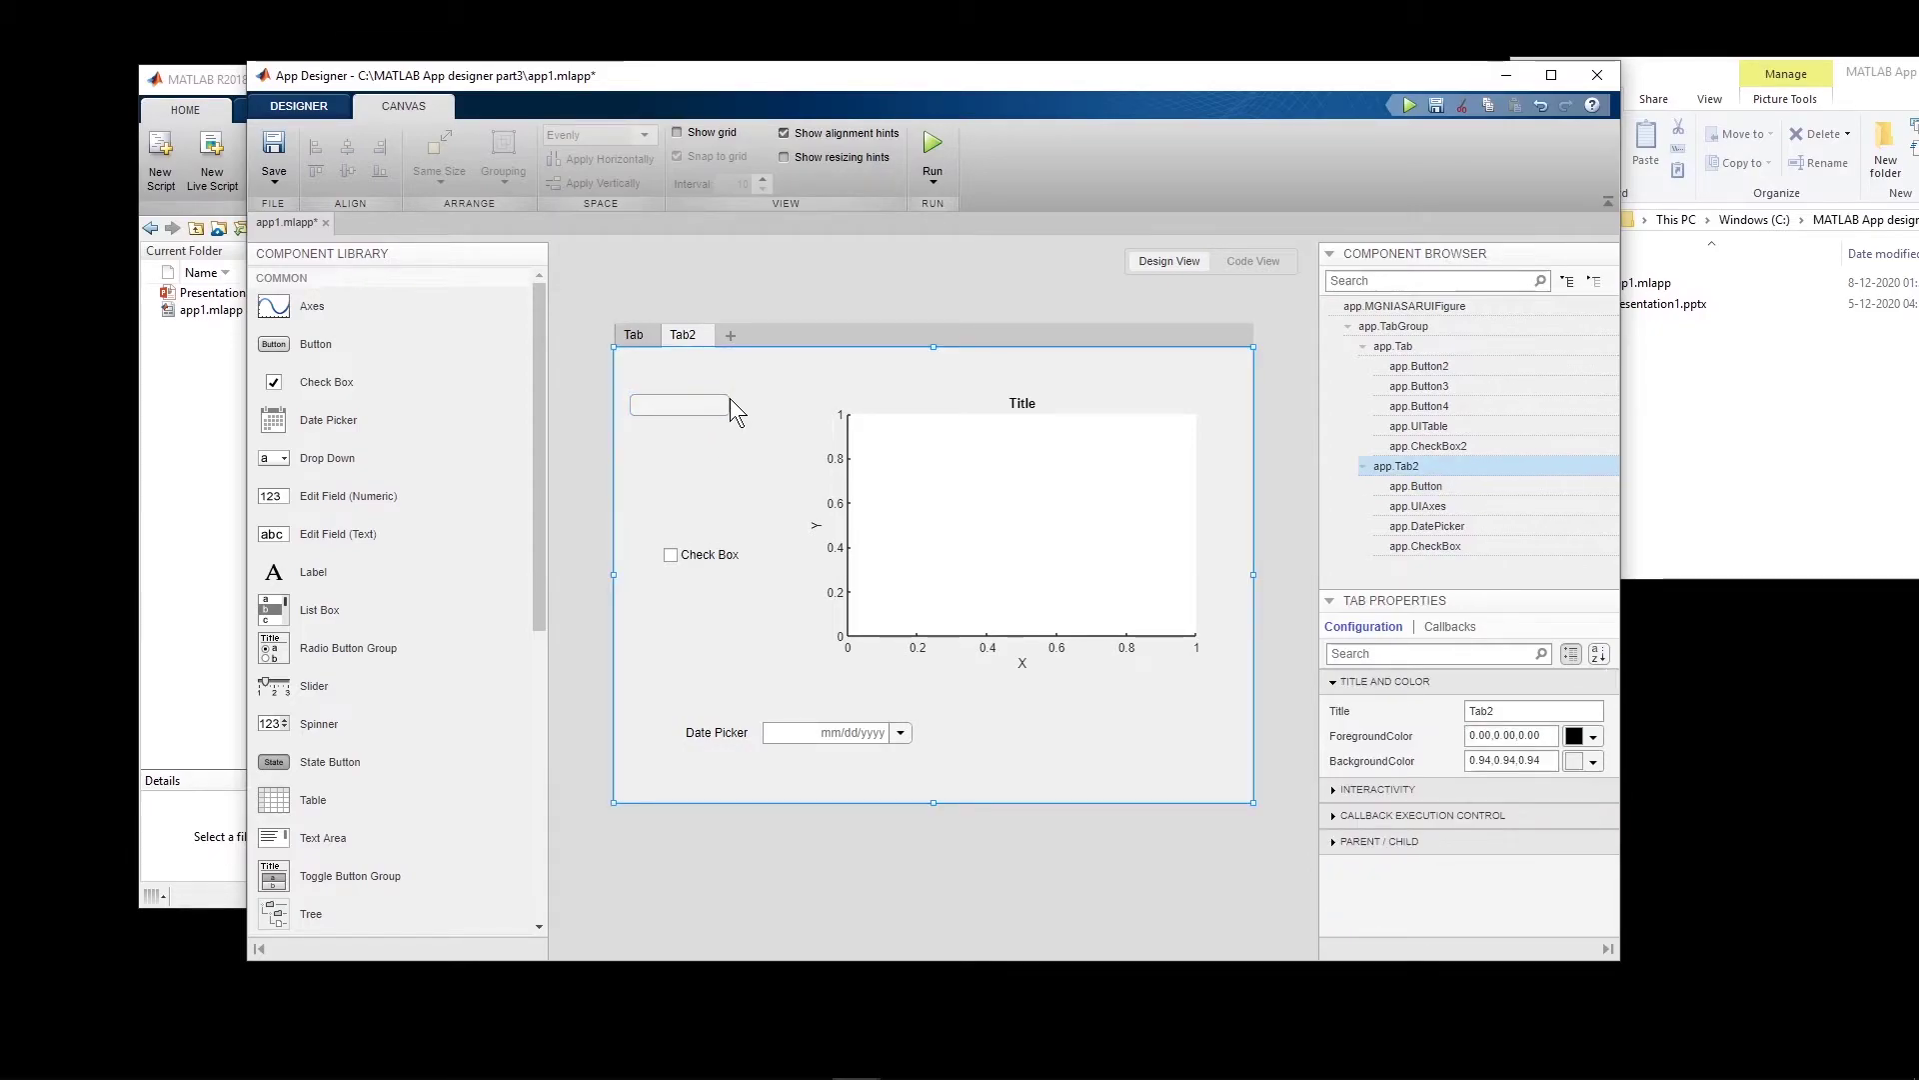
Stretch the blank Tab2 button until it covers most of the tab.
{"action": "left_click", "coordinate": [730, 400]}
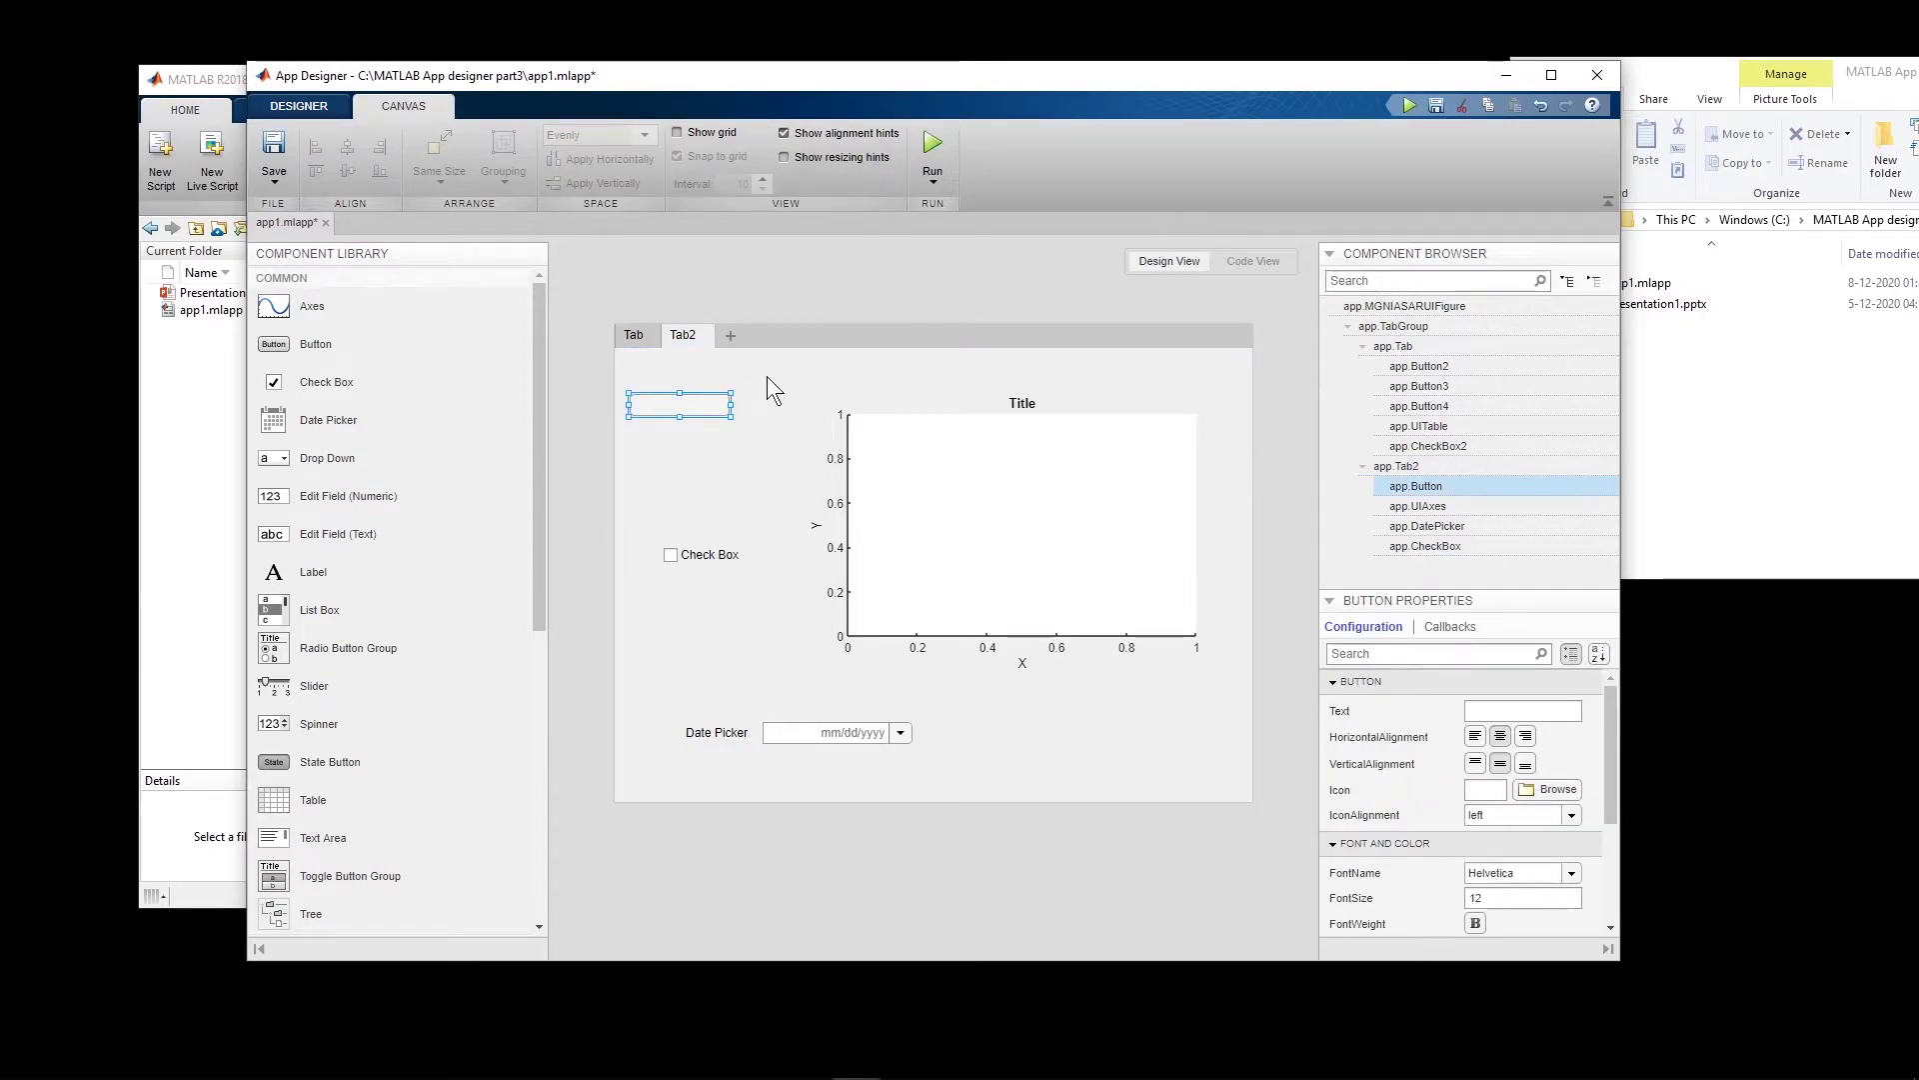
{"action": "left_click_drag", "start_coordinate": [767, 390], "coordinate": [1206, 278]}
{"action": "left_click_drag", "start_coordinate": [633, 416], "coordinate": [558, 848]}
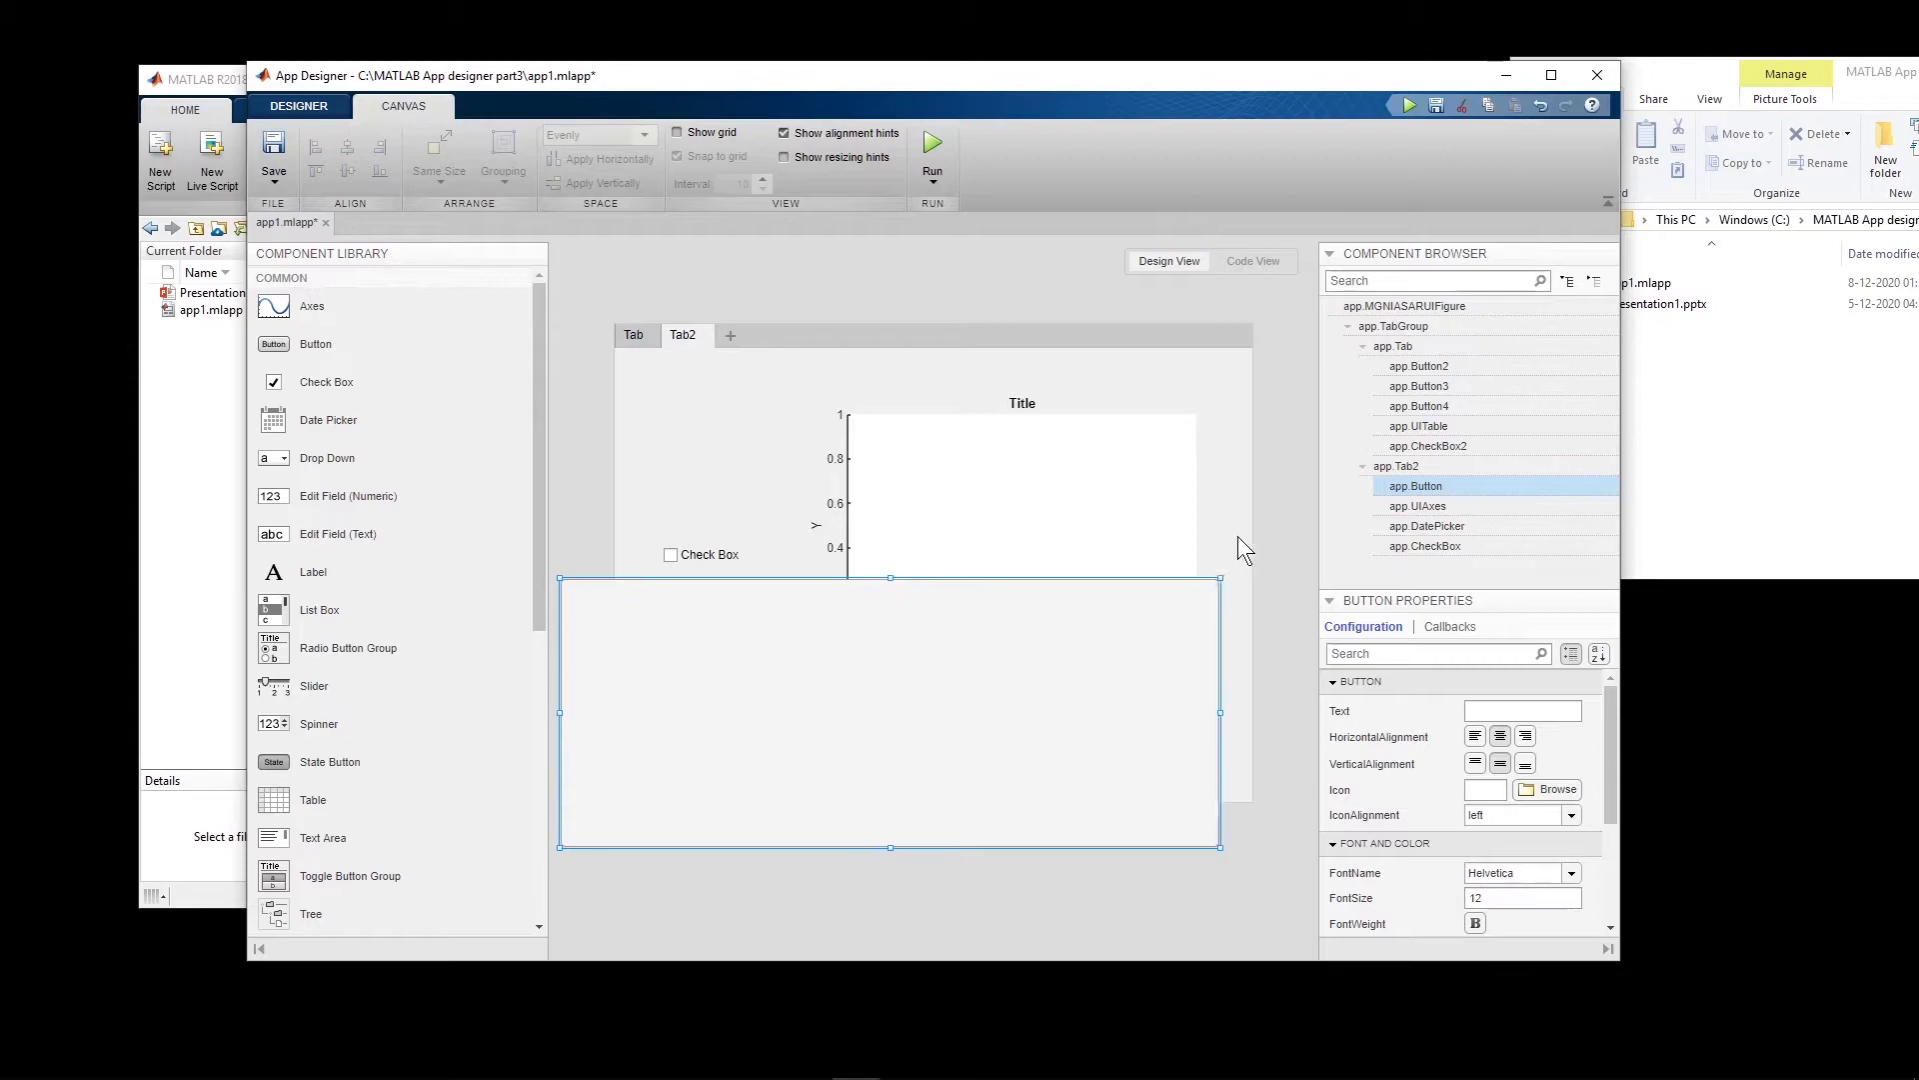
{"action": "left_click_drag", "start_coordinate": [1190, 617], "coordinate": [1308, 288]}
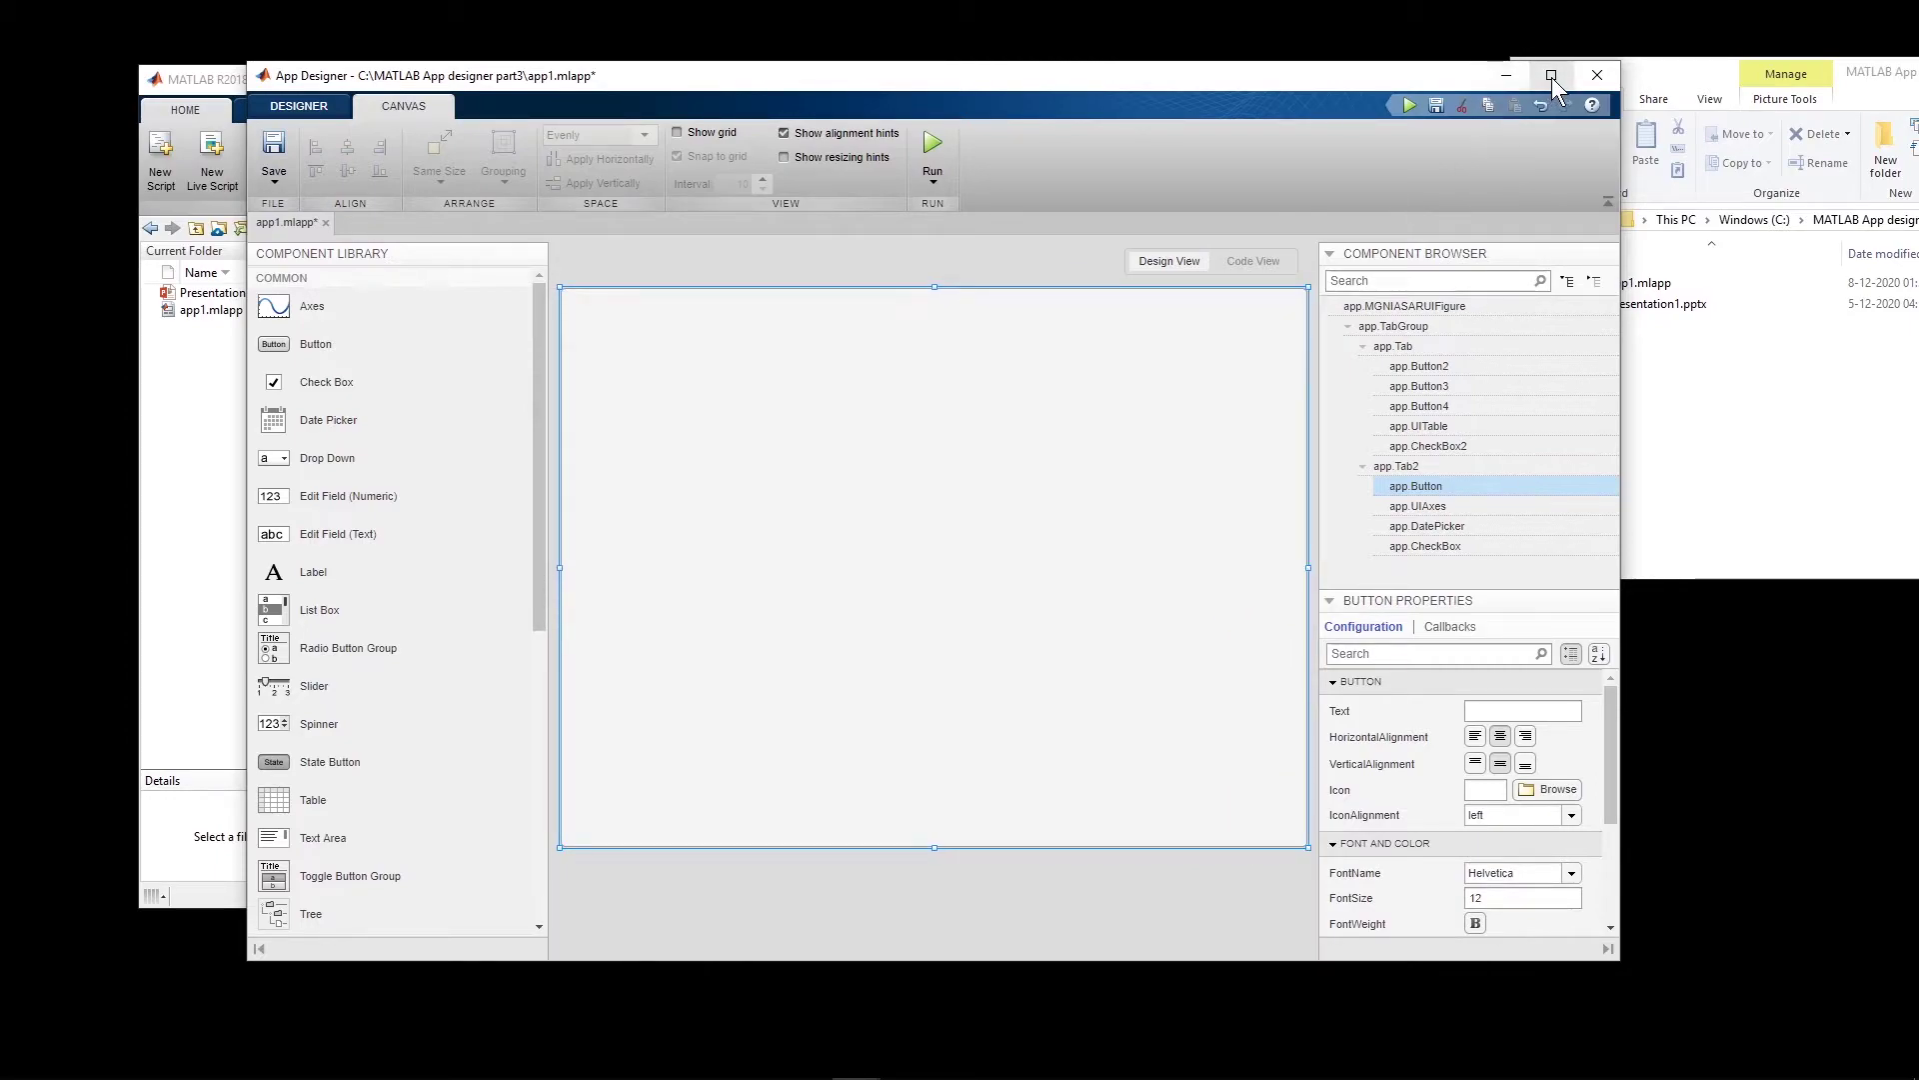
Untick Enable under INTERACTIVITY in the Tab2 button's properties.
{"action": "left_click", "coordinate": [1551, 76]}
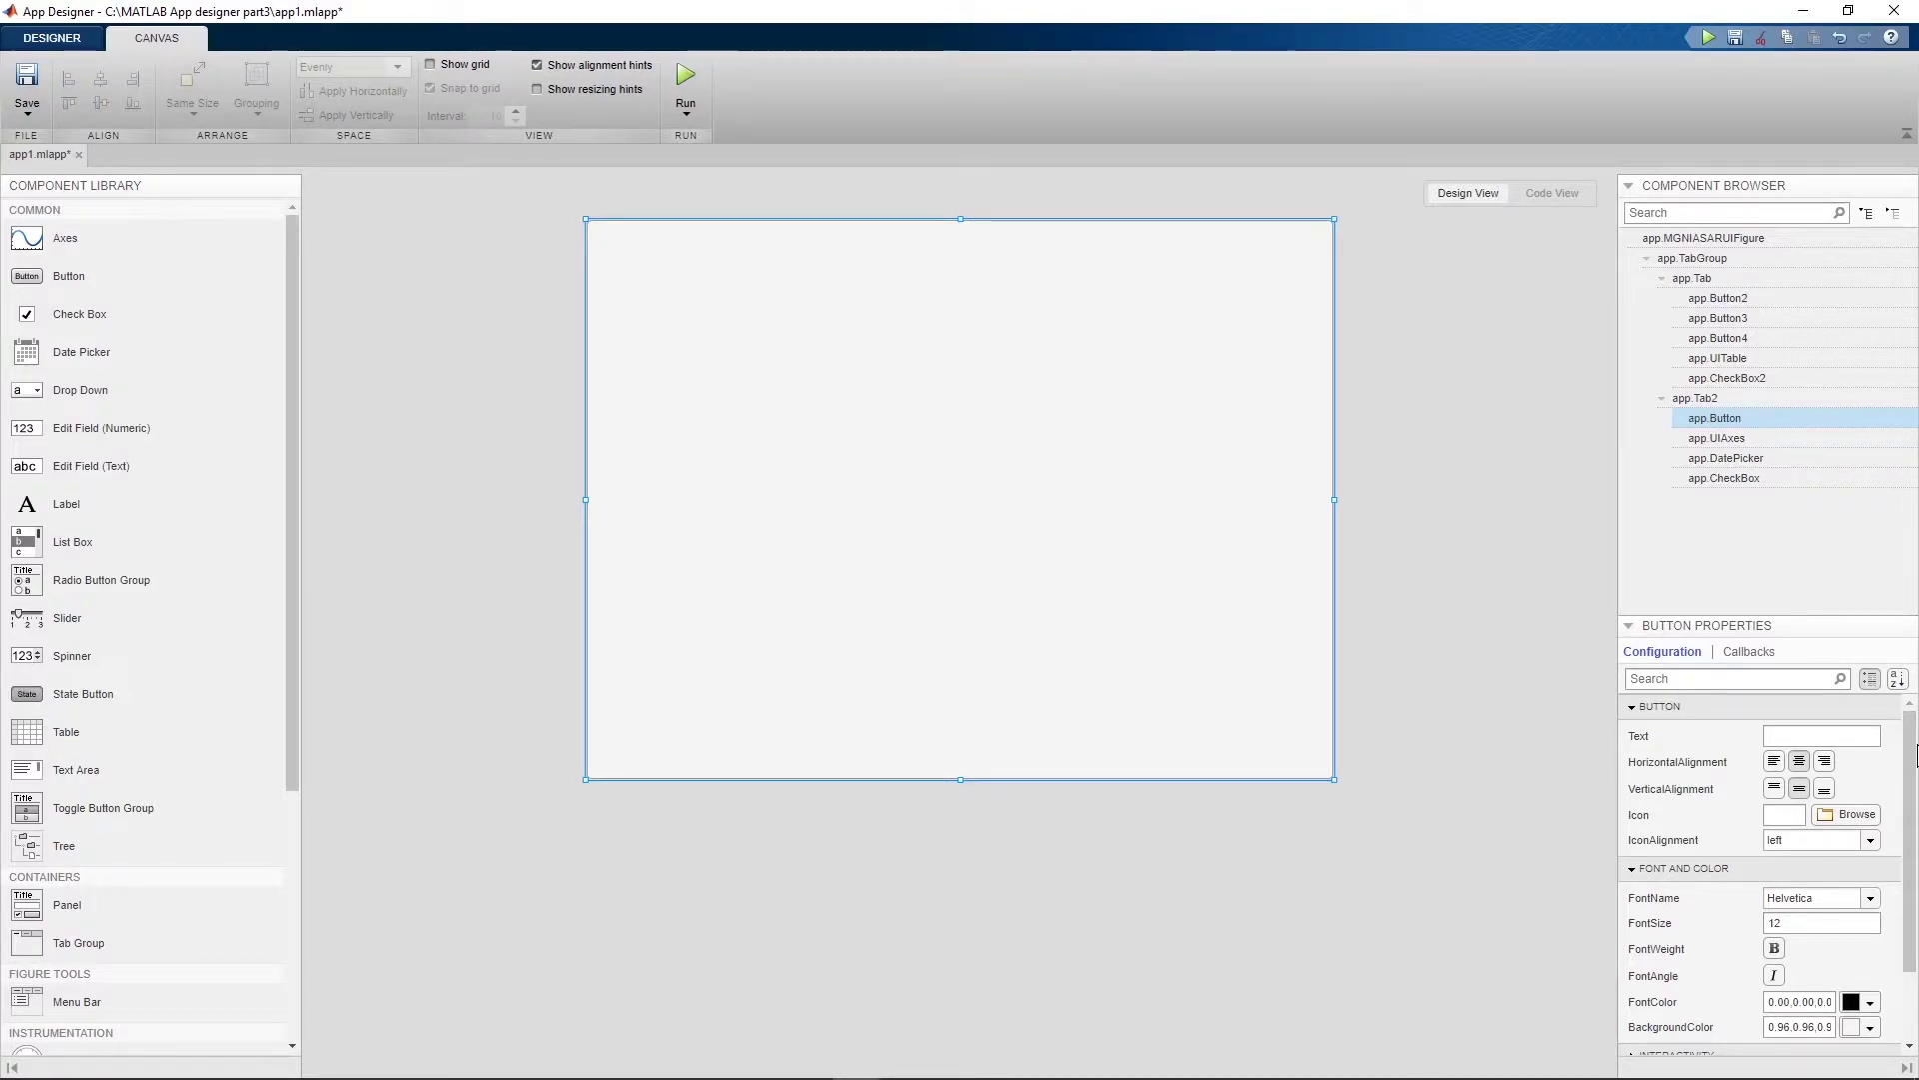
{"action": "left_click_drag", "start_coordinate": [1905, 800], "coordinate": [1902, 868]}
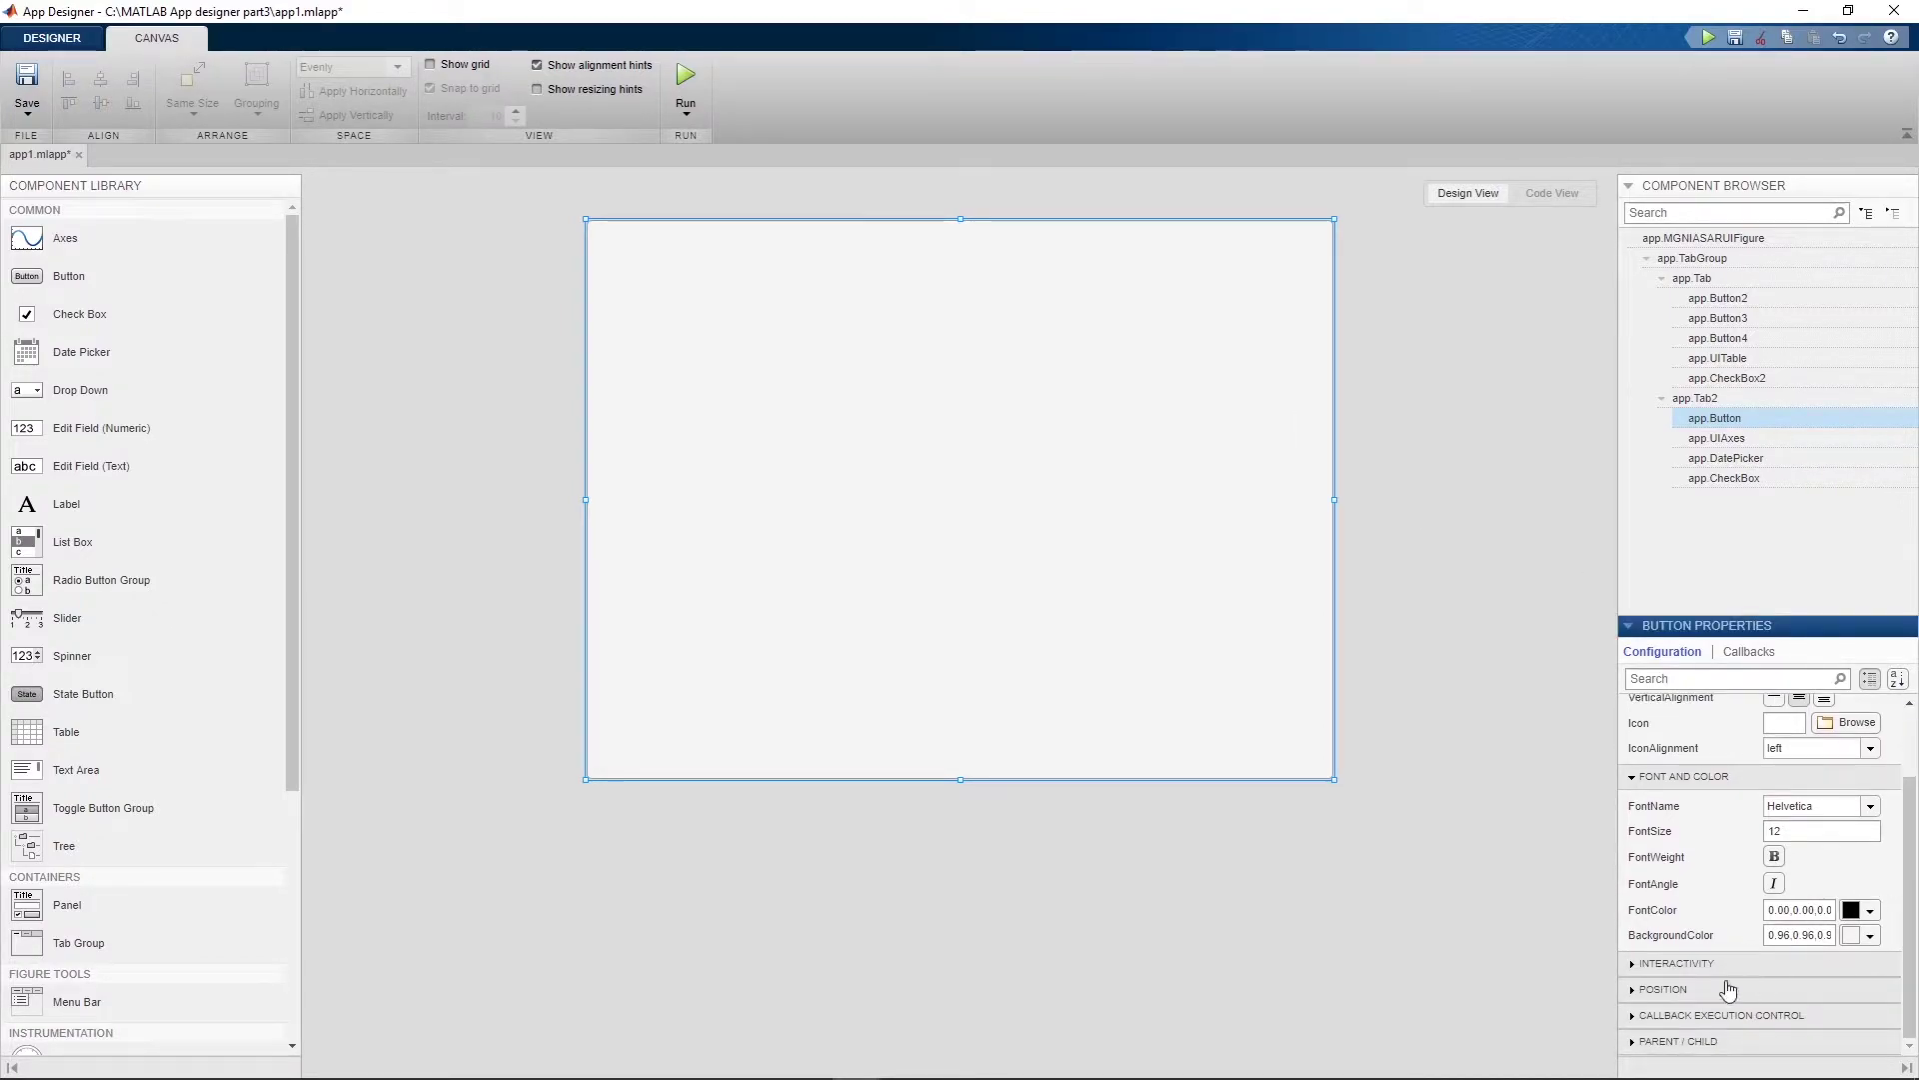
{"action": "left_click", "coordinate": [1680, 966]}
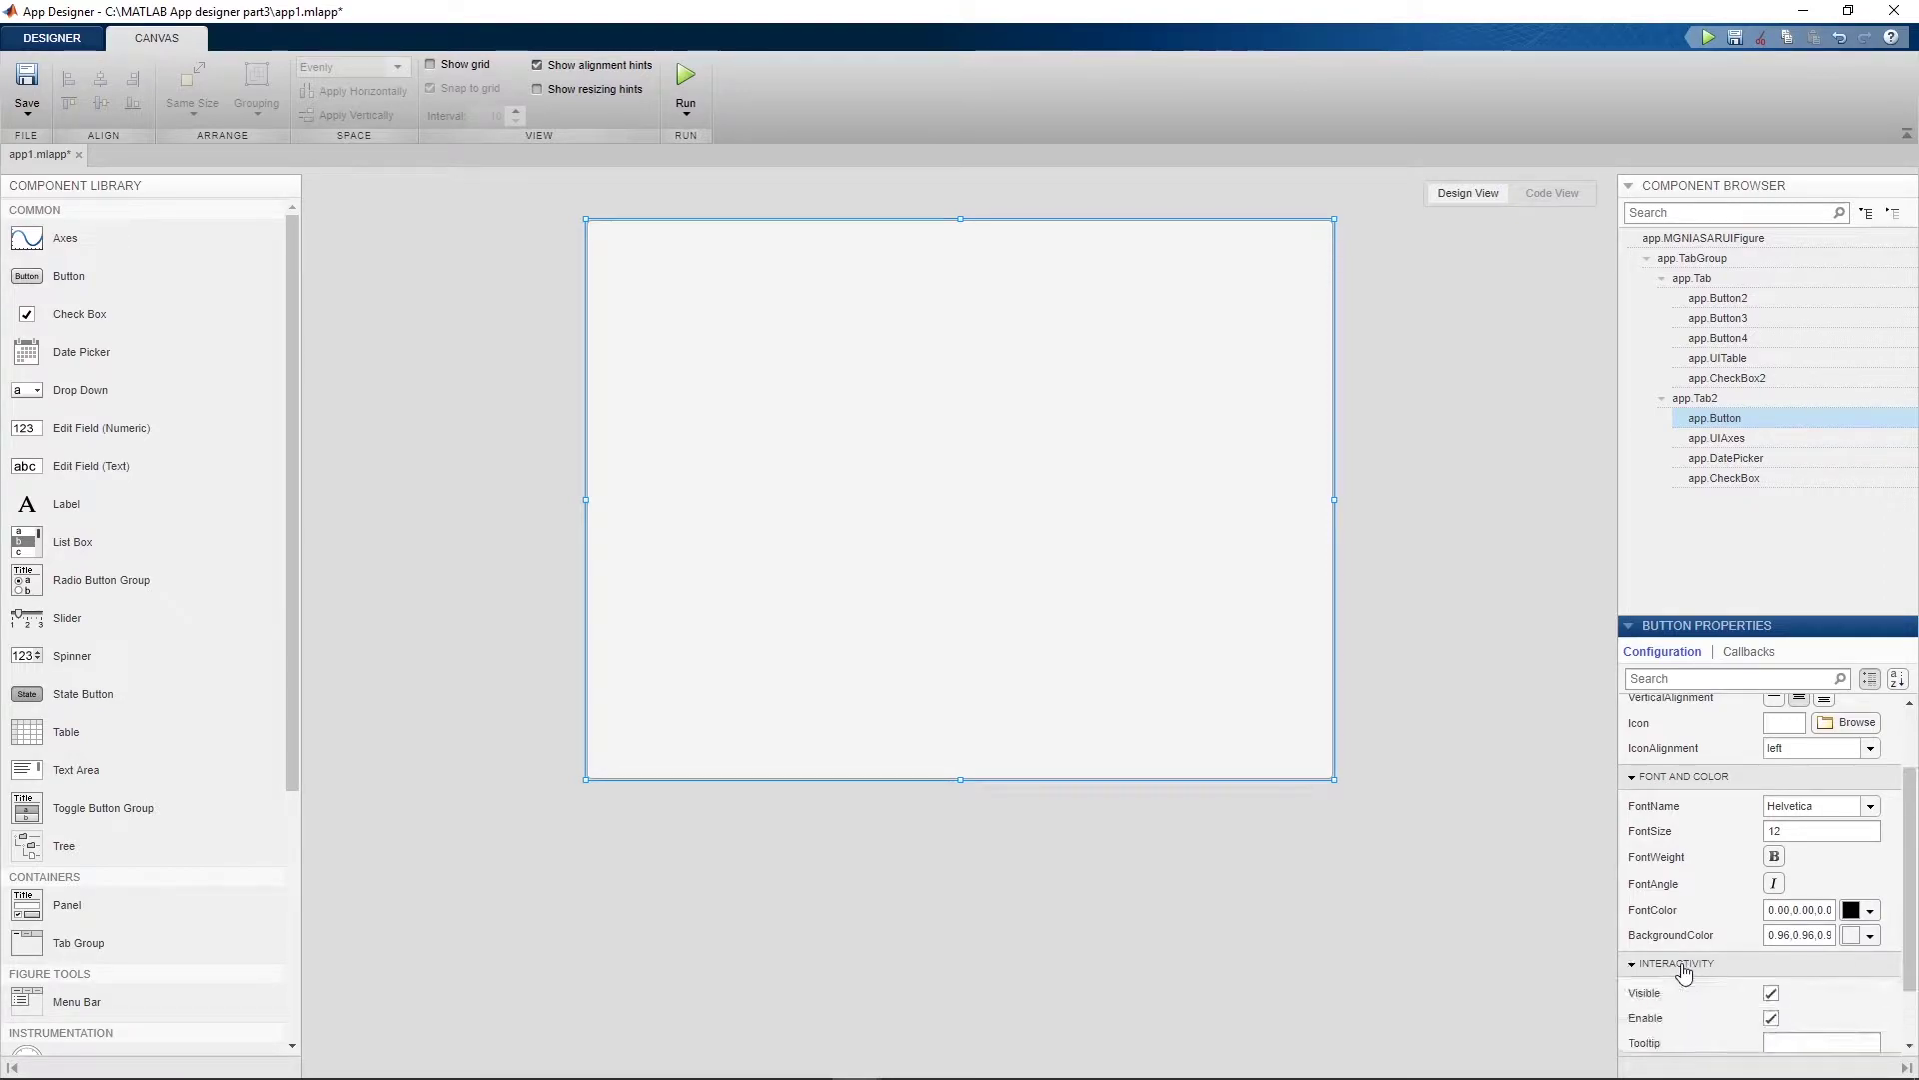
{"action": "left_click", "coordinate": [1771, 1020]}
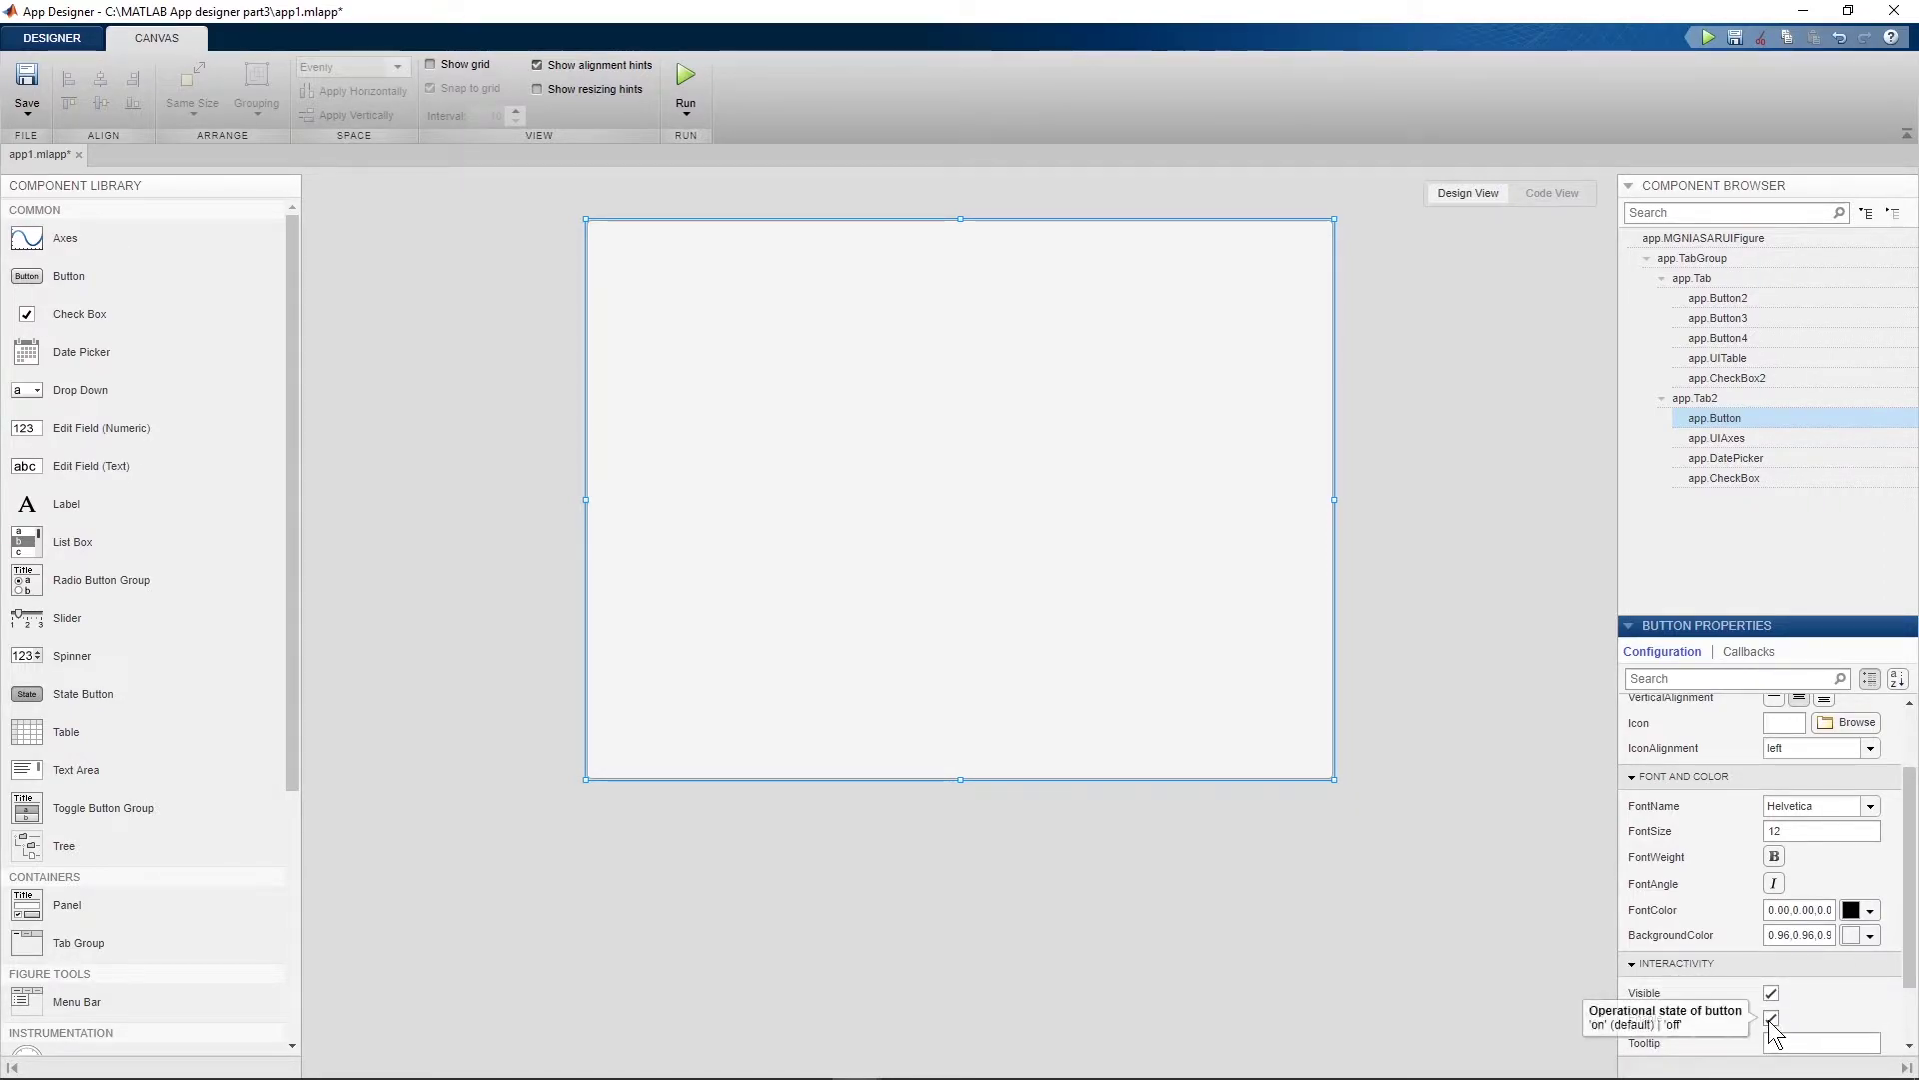
{"action": "left_click", "coordinate": [1303, 523]}
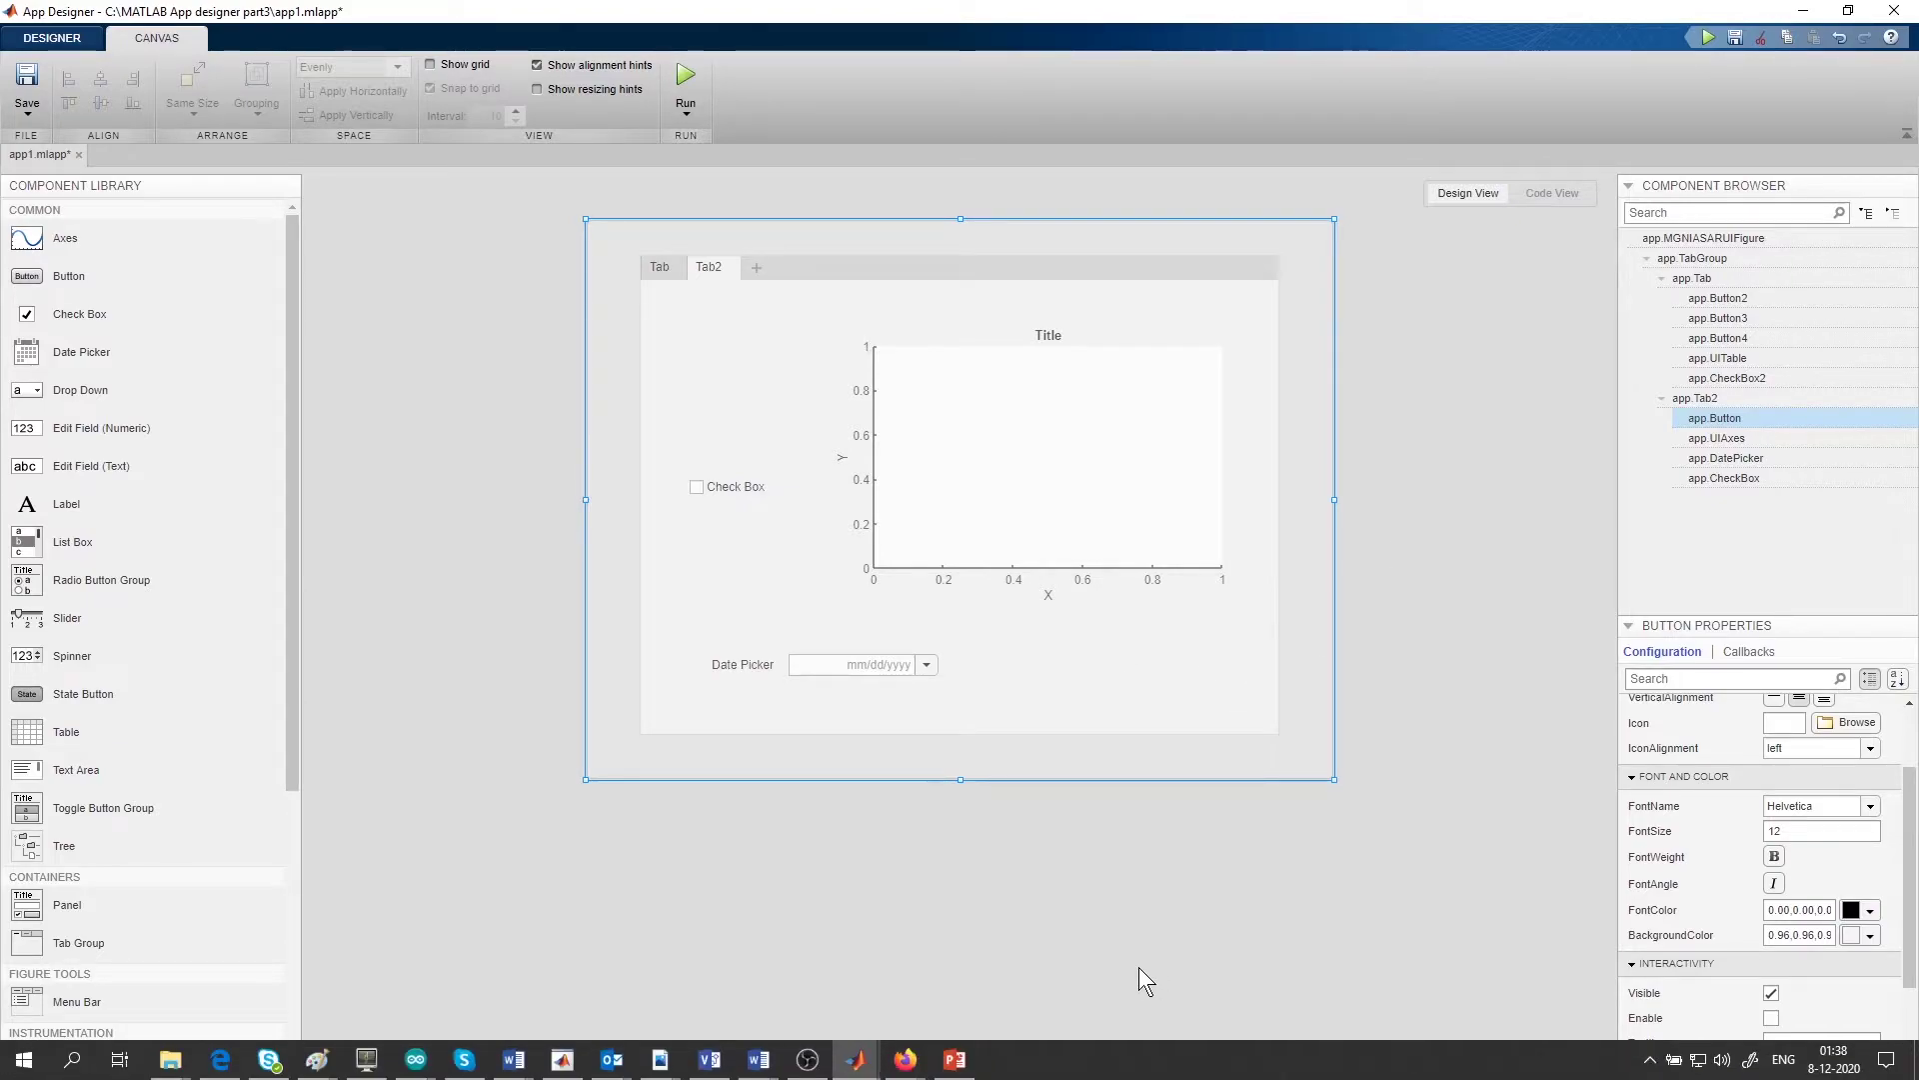
Open Presentation1.pptx from the app's folder in PowerPoint.
{"action": "mouse_move", "coordinate": [175, 1039]}
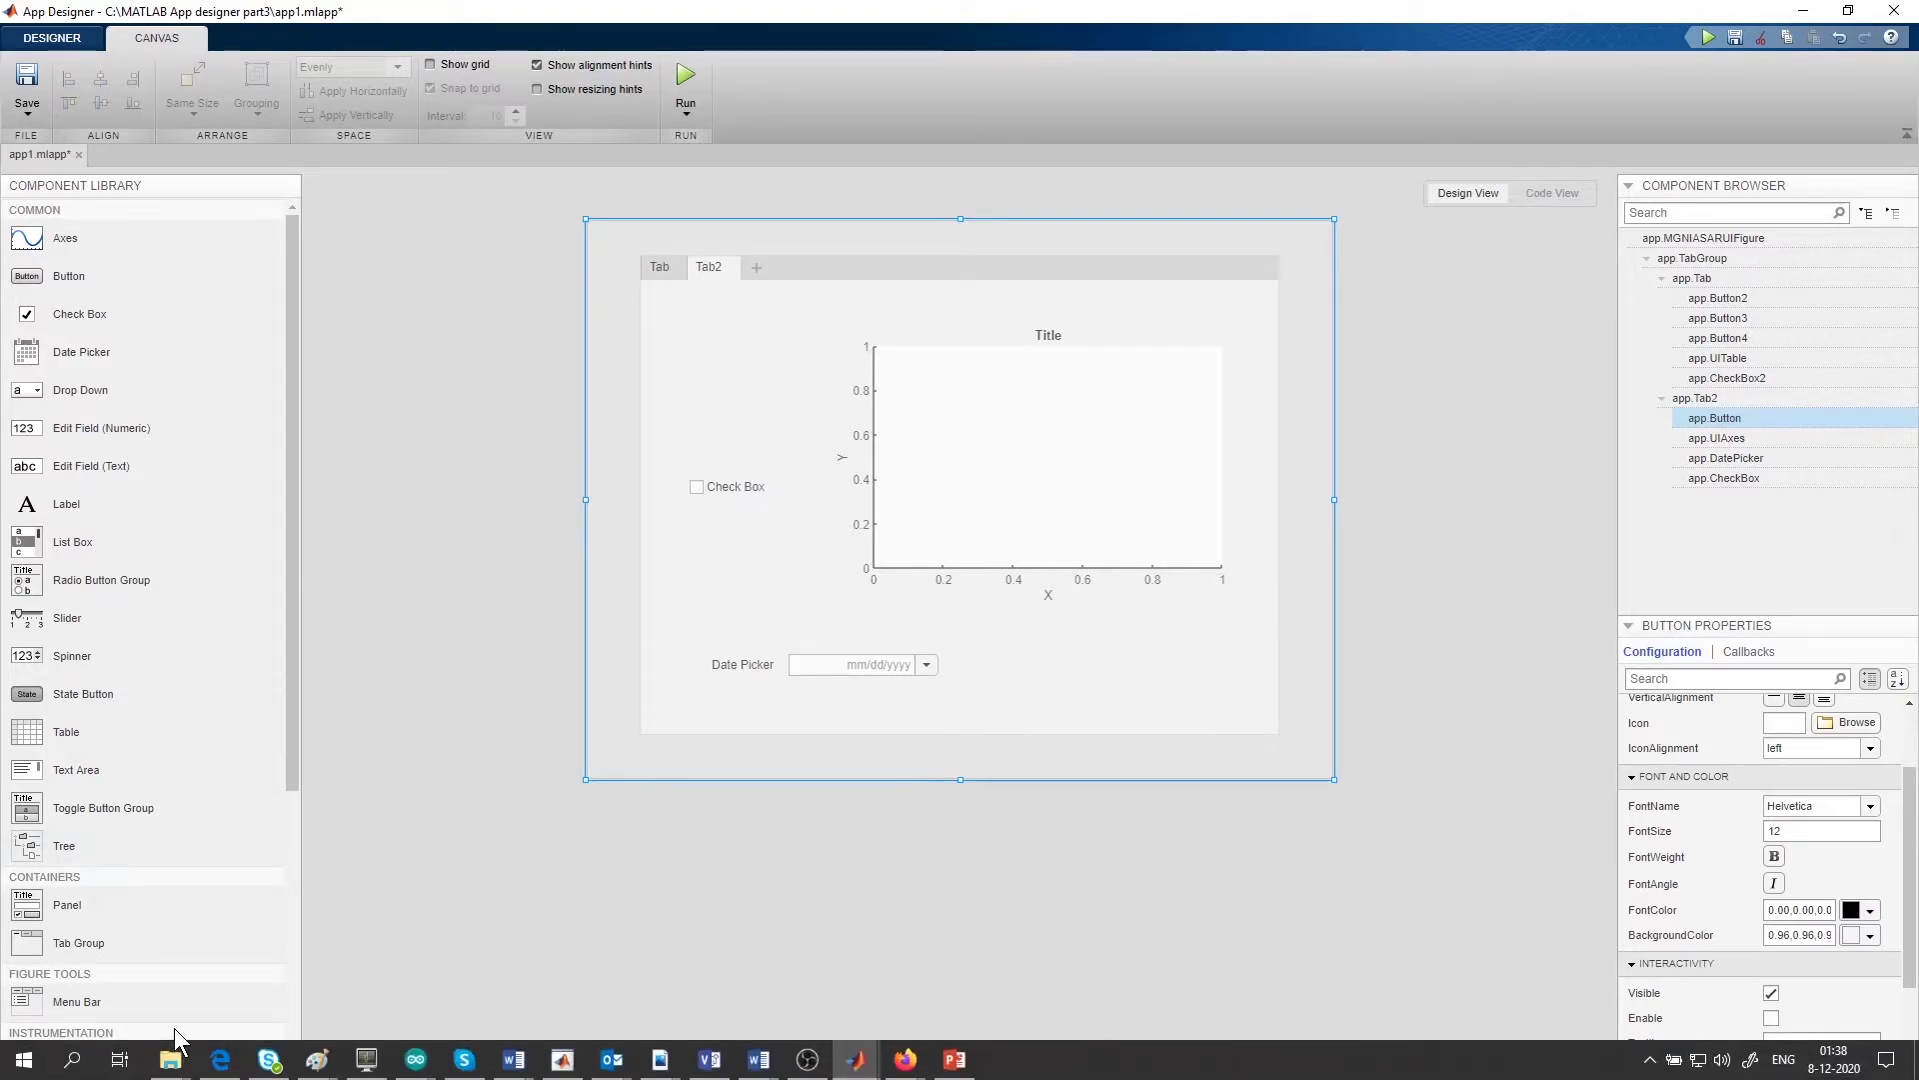
{"action": "double_click", "coordinate": [1580, 14]}
{"action": "left_click", "coordinate": [1657, 304]}
{"action": "double_click", "coordinate": [1658, 306]}
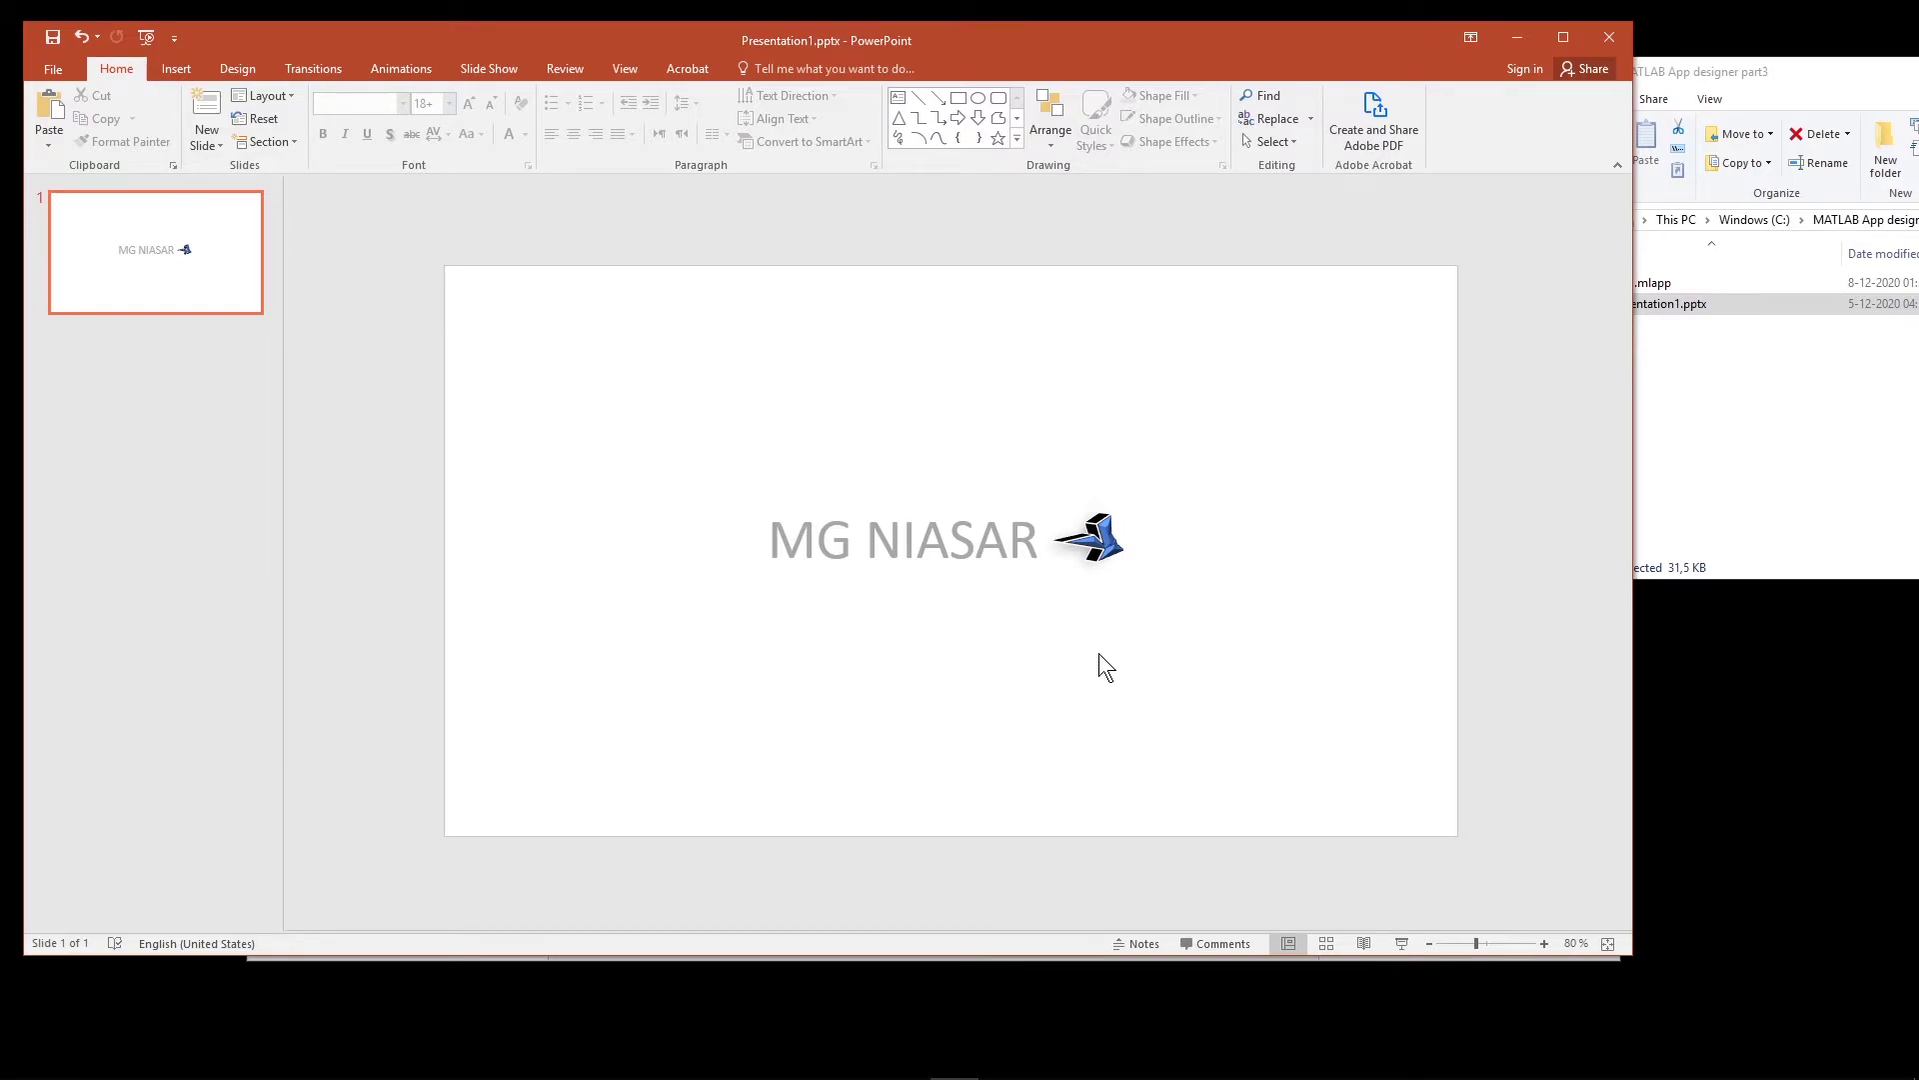
Save the selected MG NIASAR title and logo as Picture1.png.
{"action": "left_click_drag", "start_coordinate": [1197, 452], "coordinate": [711, 674]}
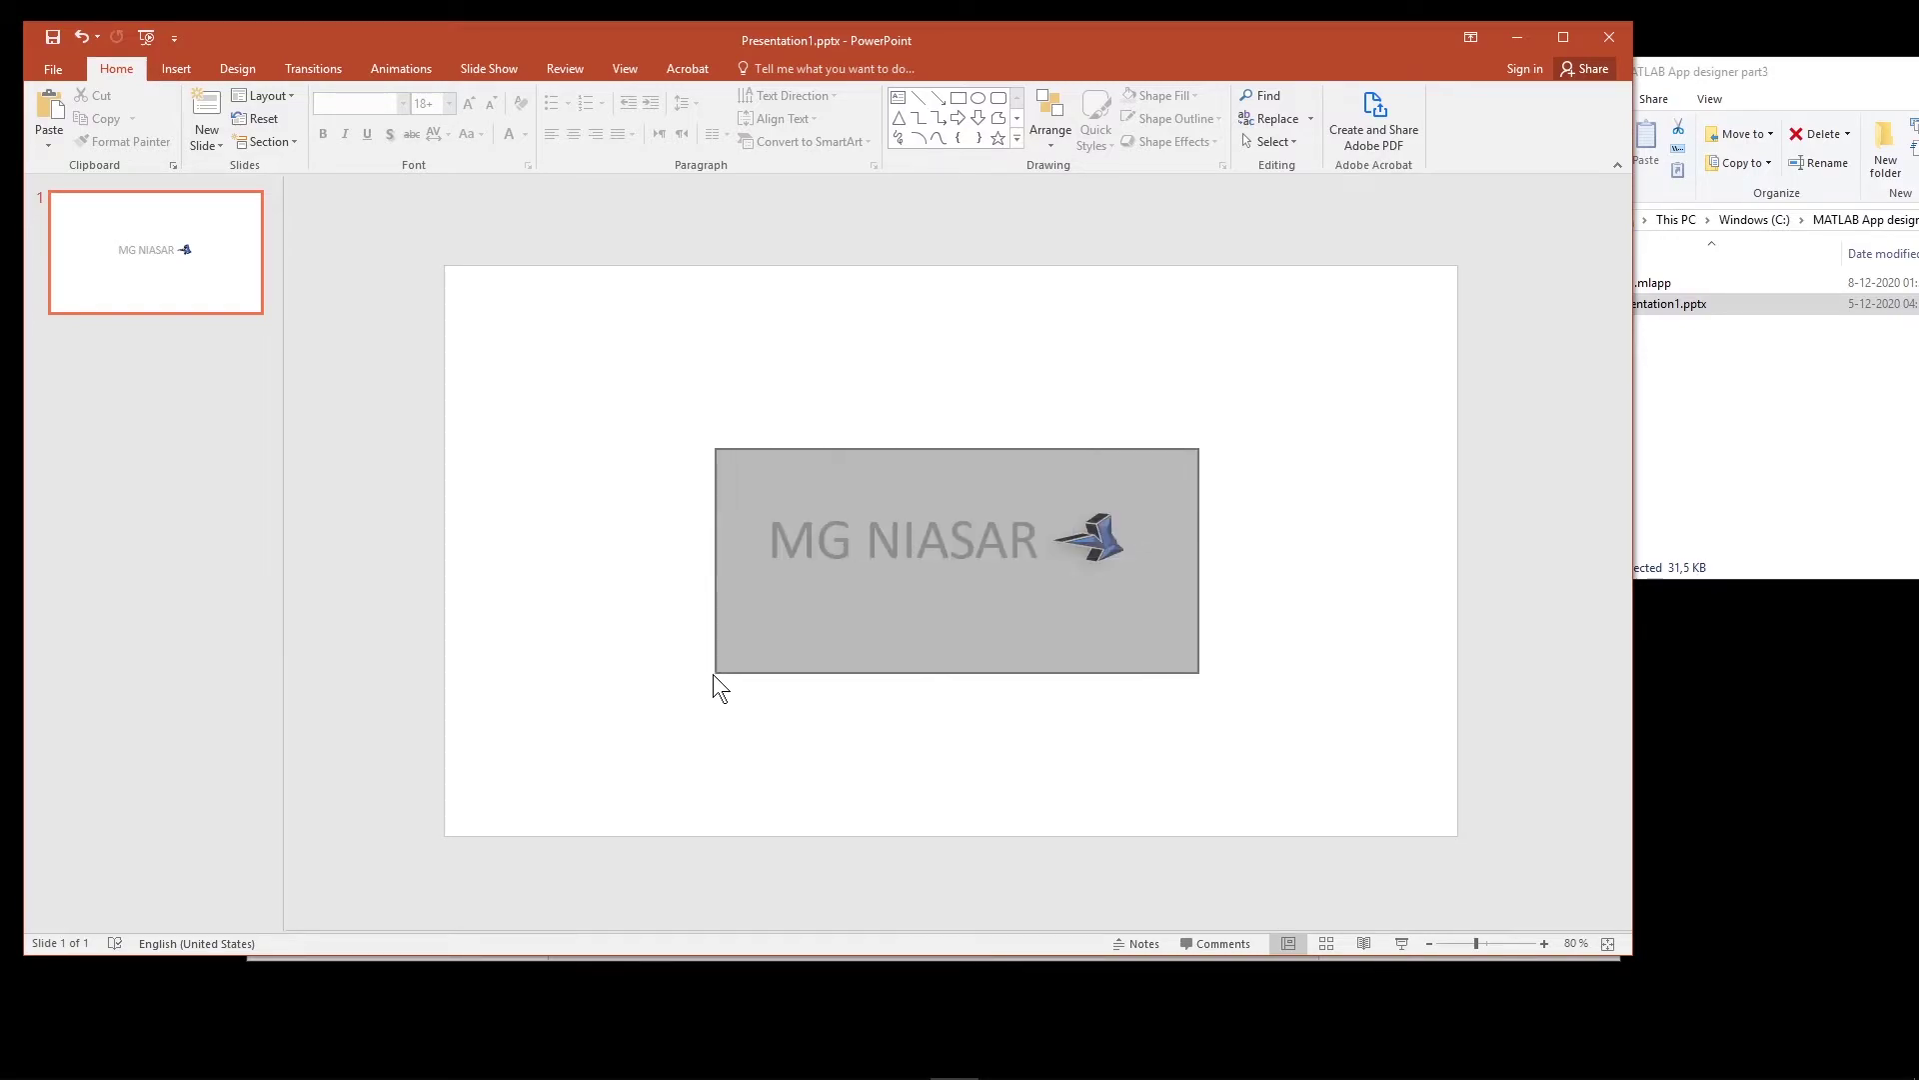
{"action": "right_click", "coordinate": [936, 502]}
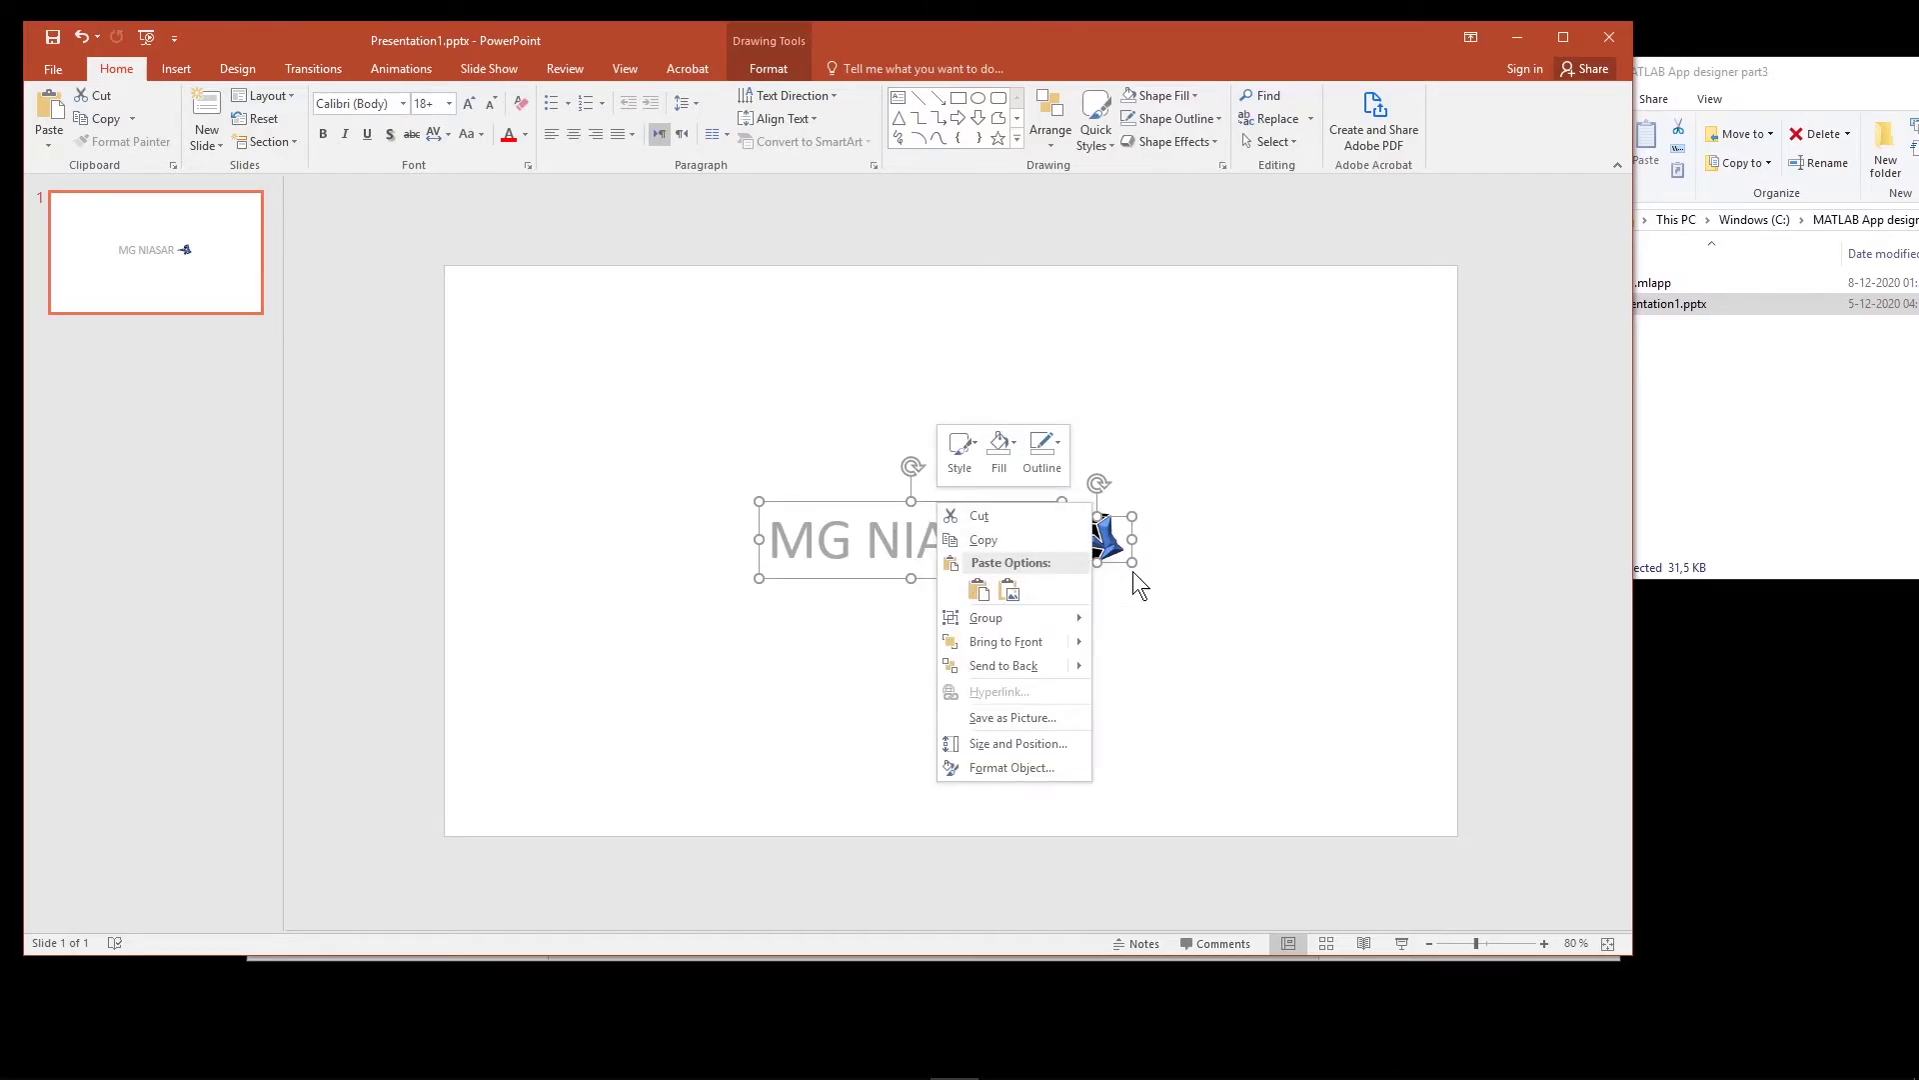
{"action": "left_click", "coordinate": [1000, 718]}
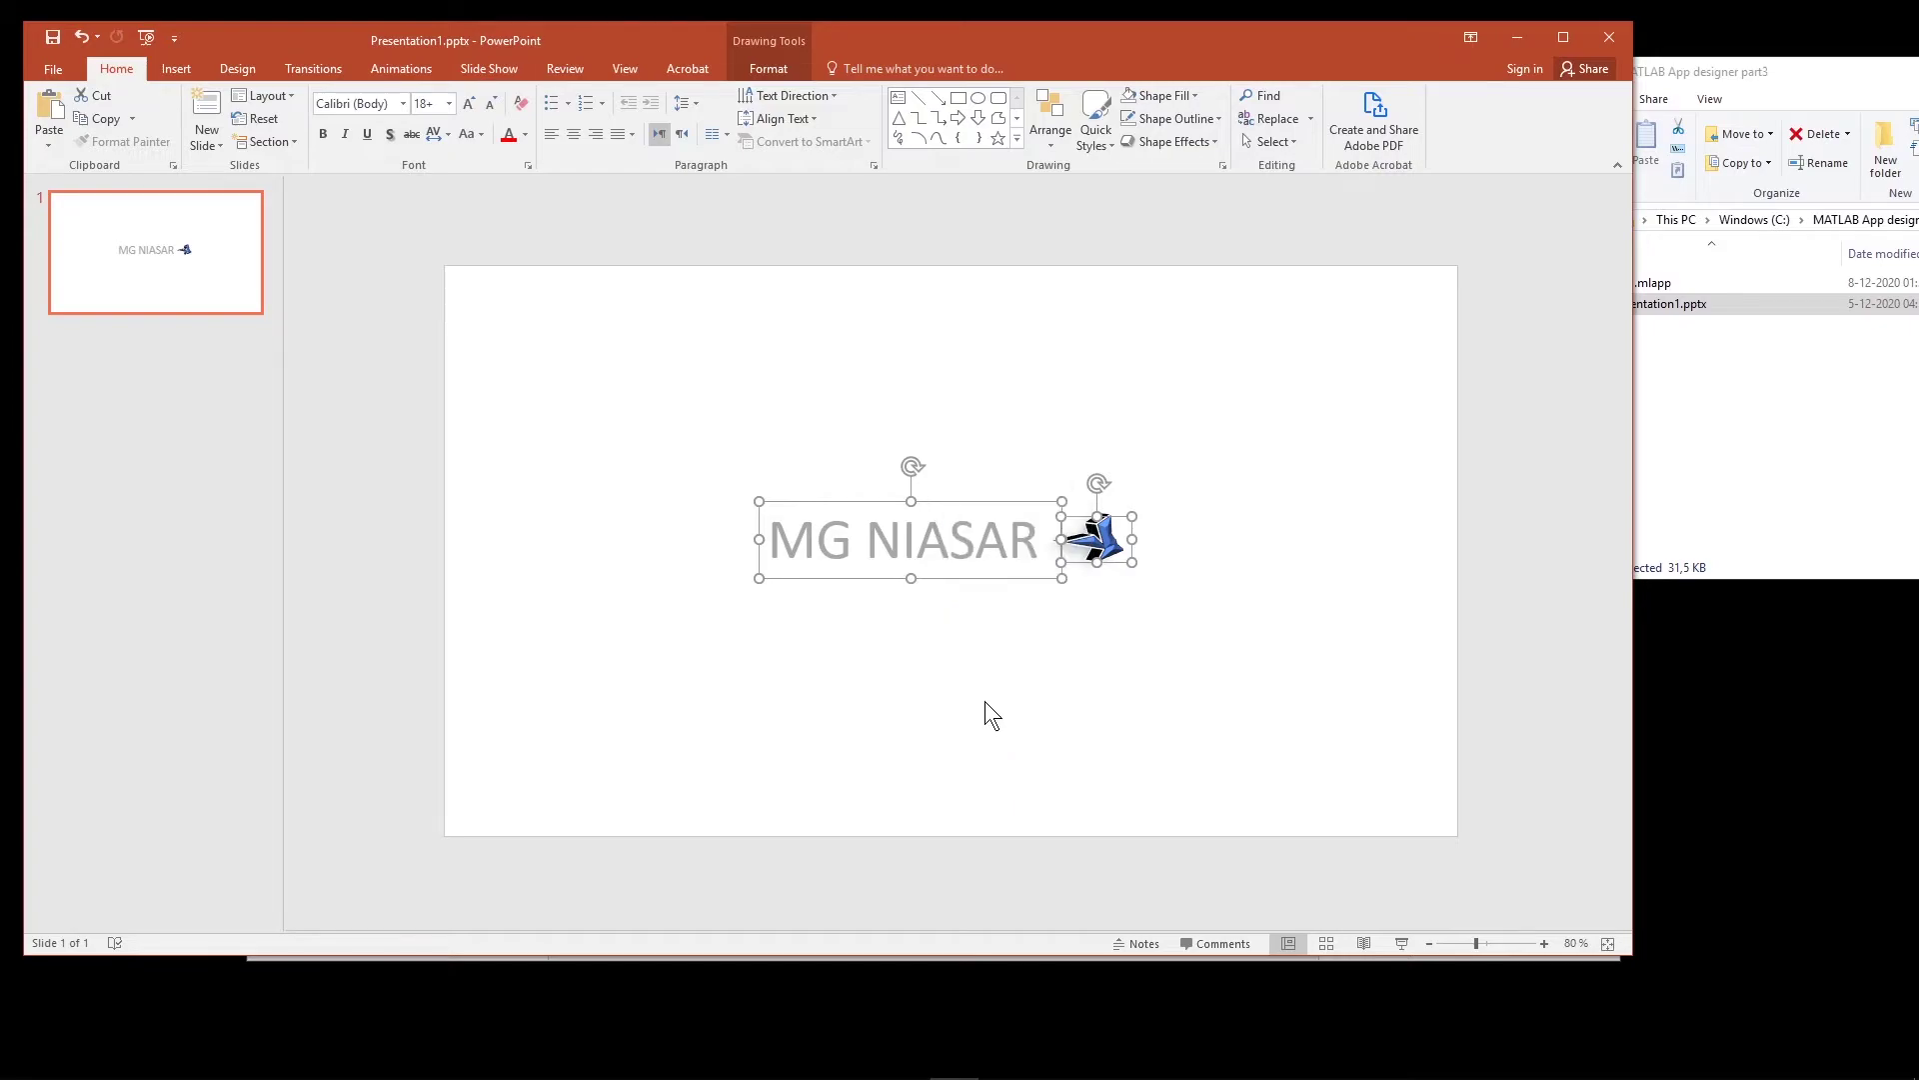
{"action": "left_click", "coordinate": [203, 424]}
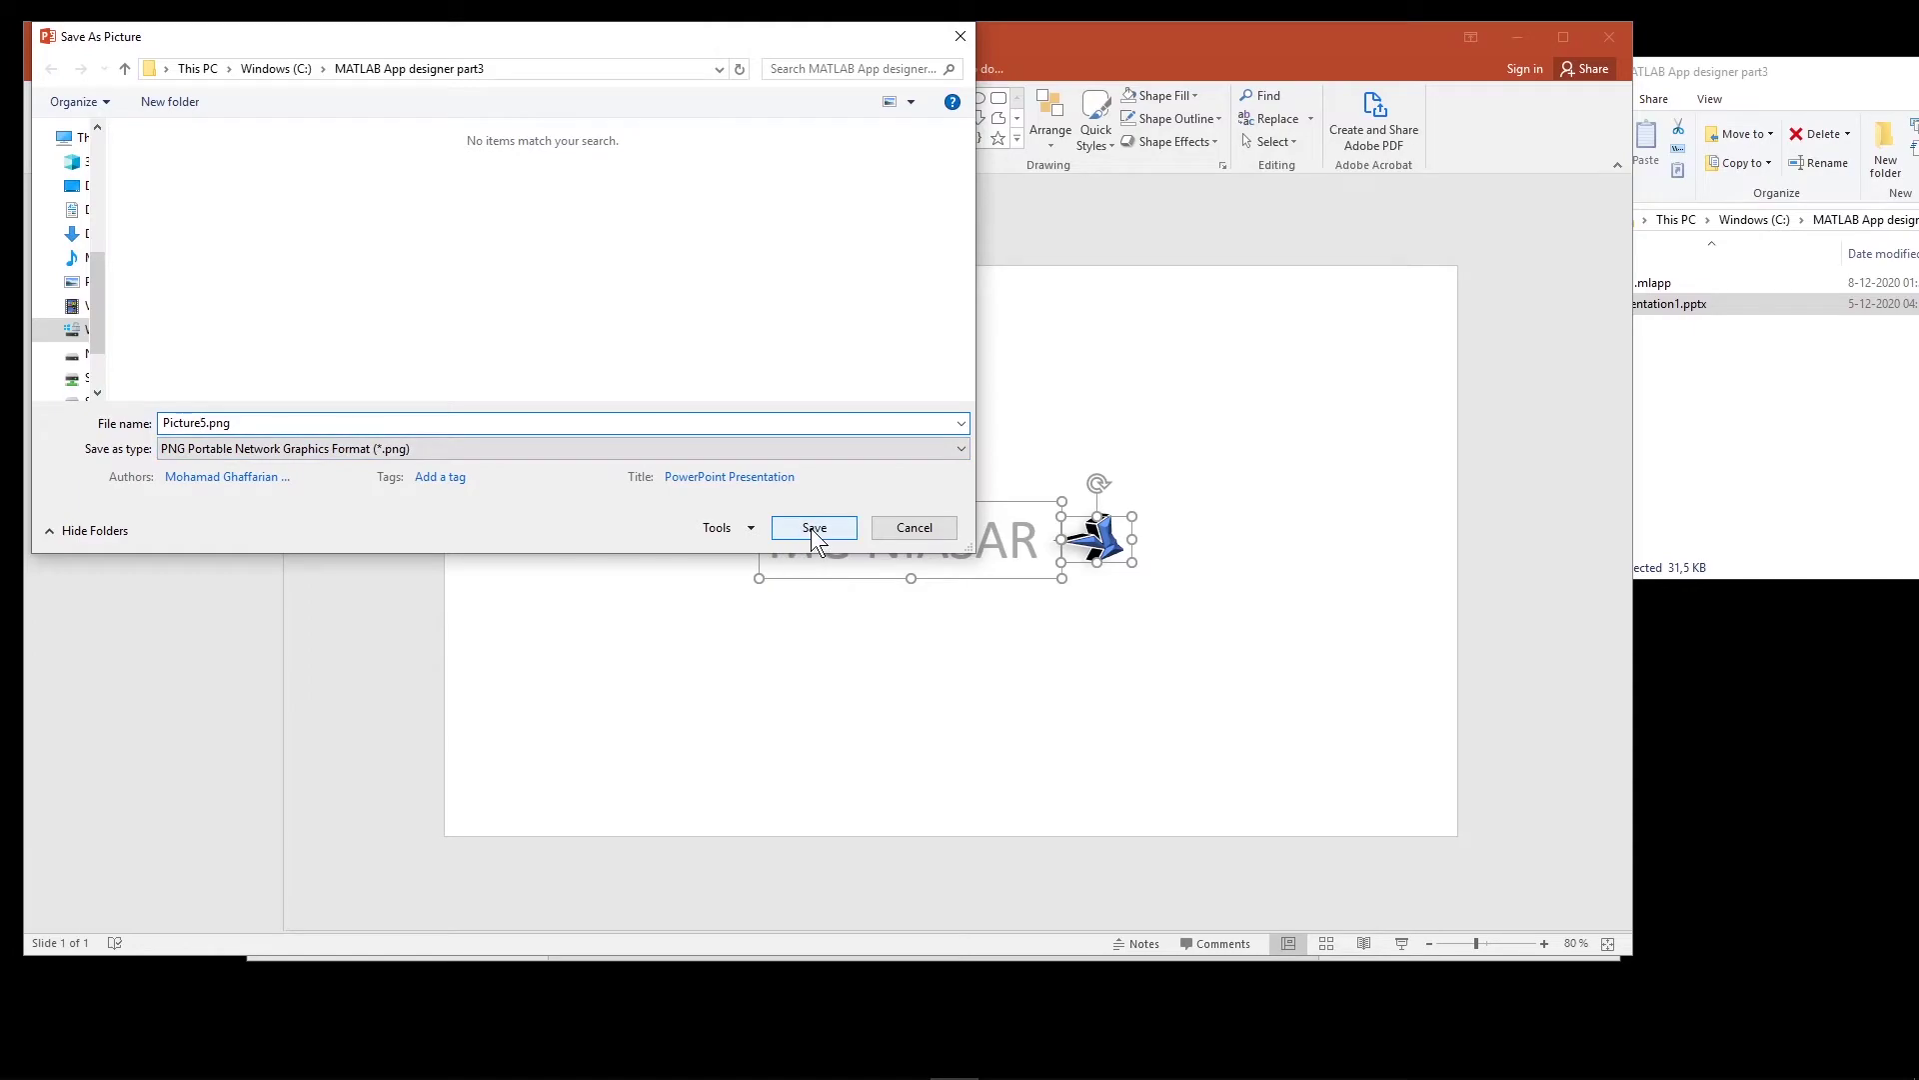
{"action": "key", "text": "BackSpace"}
{"action": "type", "text": "1"}
{"action": "key", "text": "Return"}
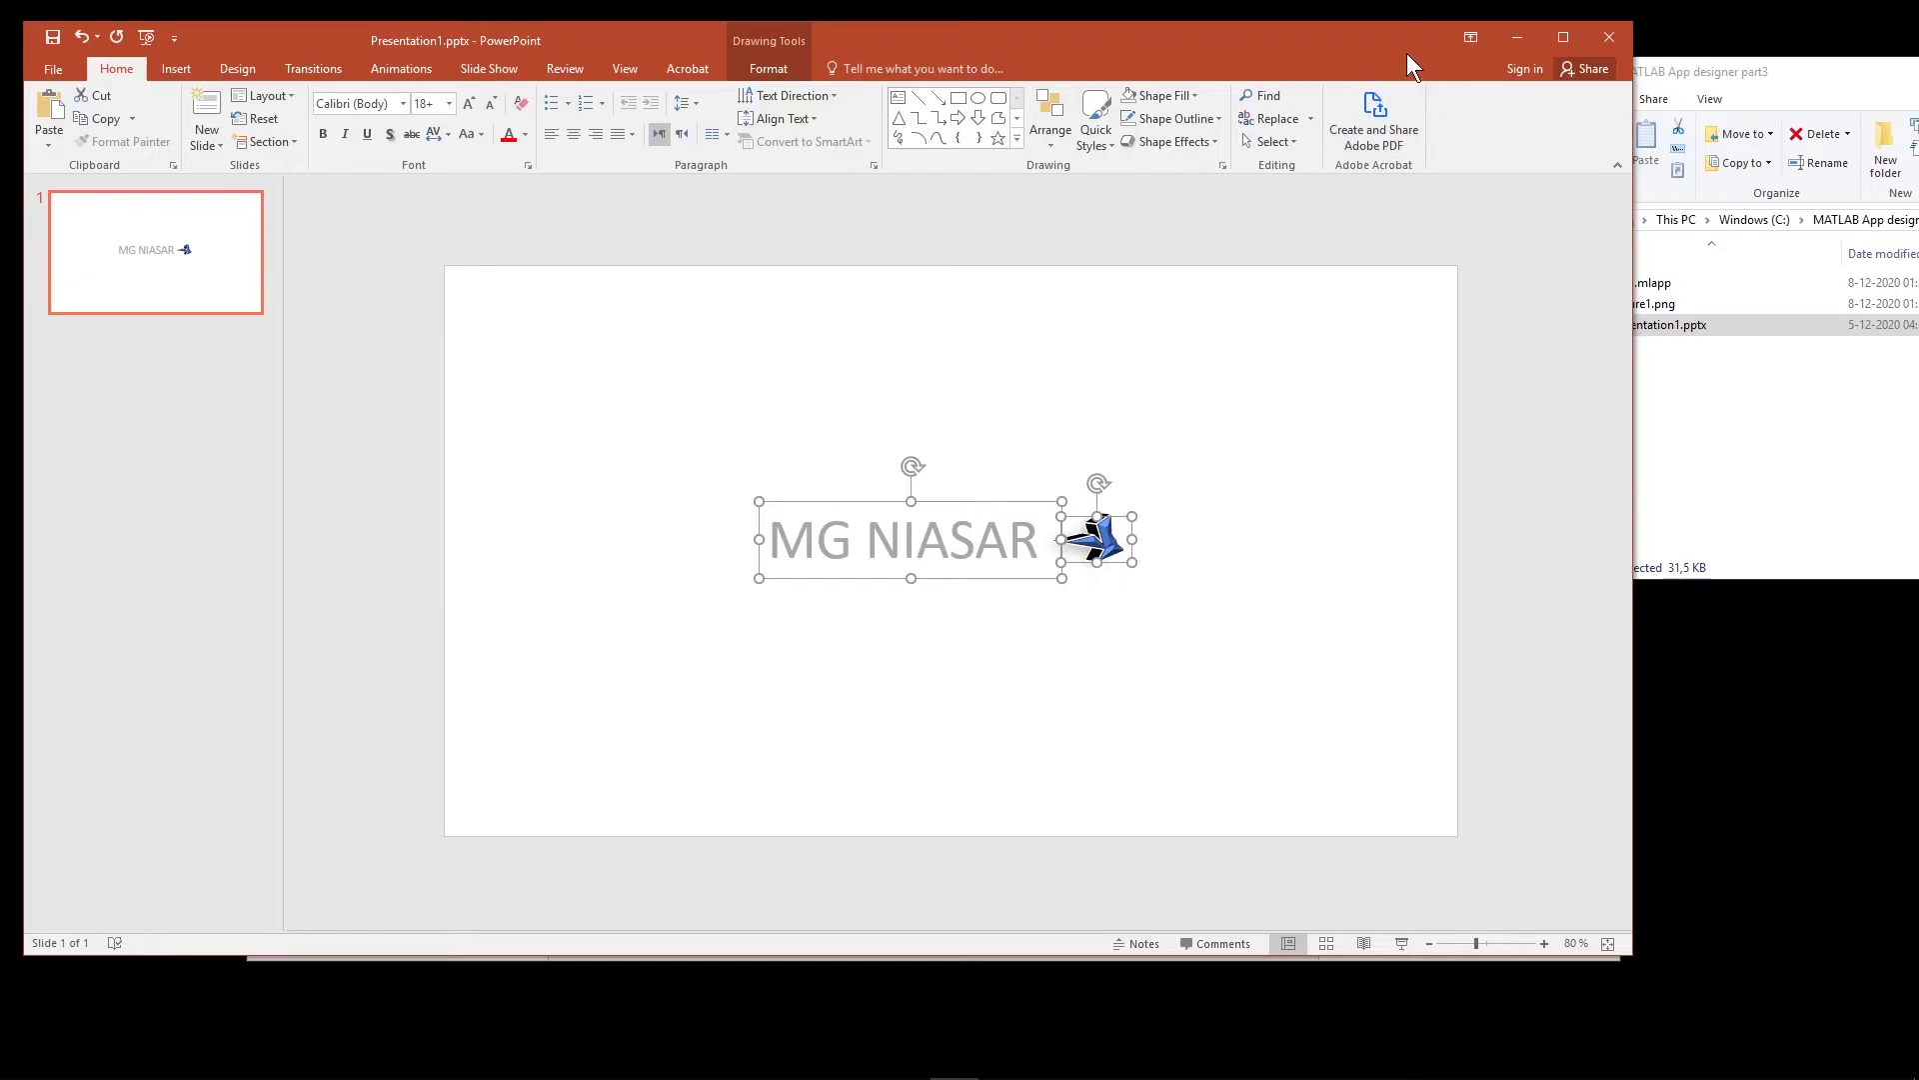
{"action": "left_click", "coordinate": [1516, 37]}
Set Picture1.png as the Tab2 button's icon.
{"action": "left_click", "coordinate": [1548, 697]}
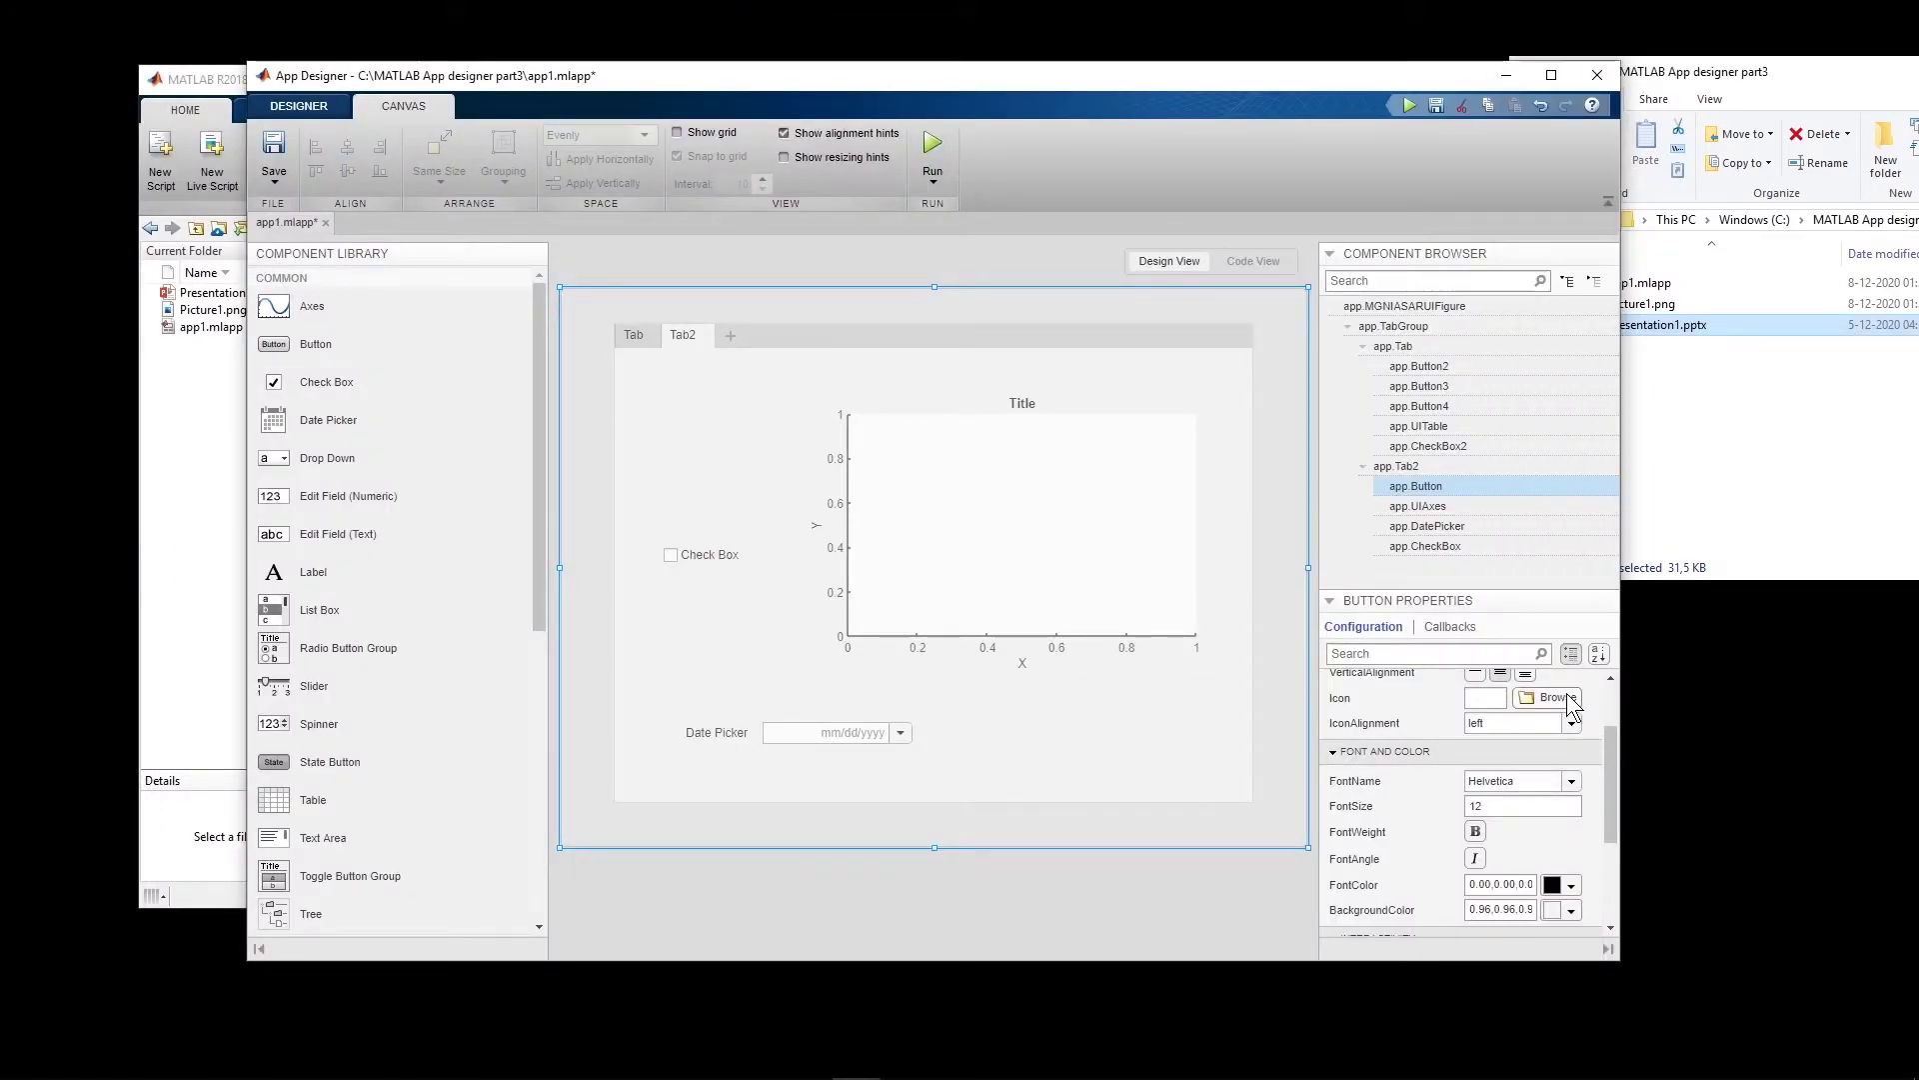
{"action": "left_click", "coordinate": [527, 290]}
{"action": "double_click", "coordinate": [527, 290]}
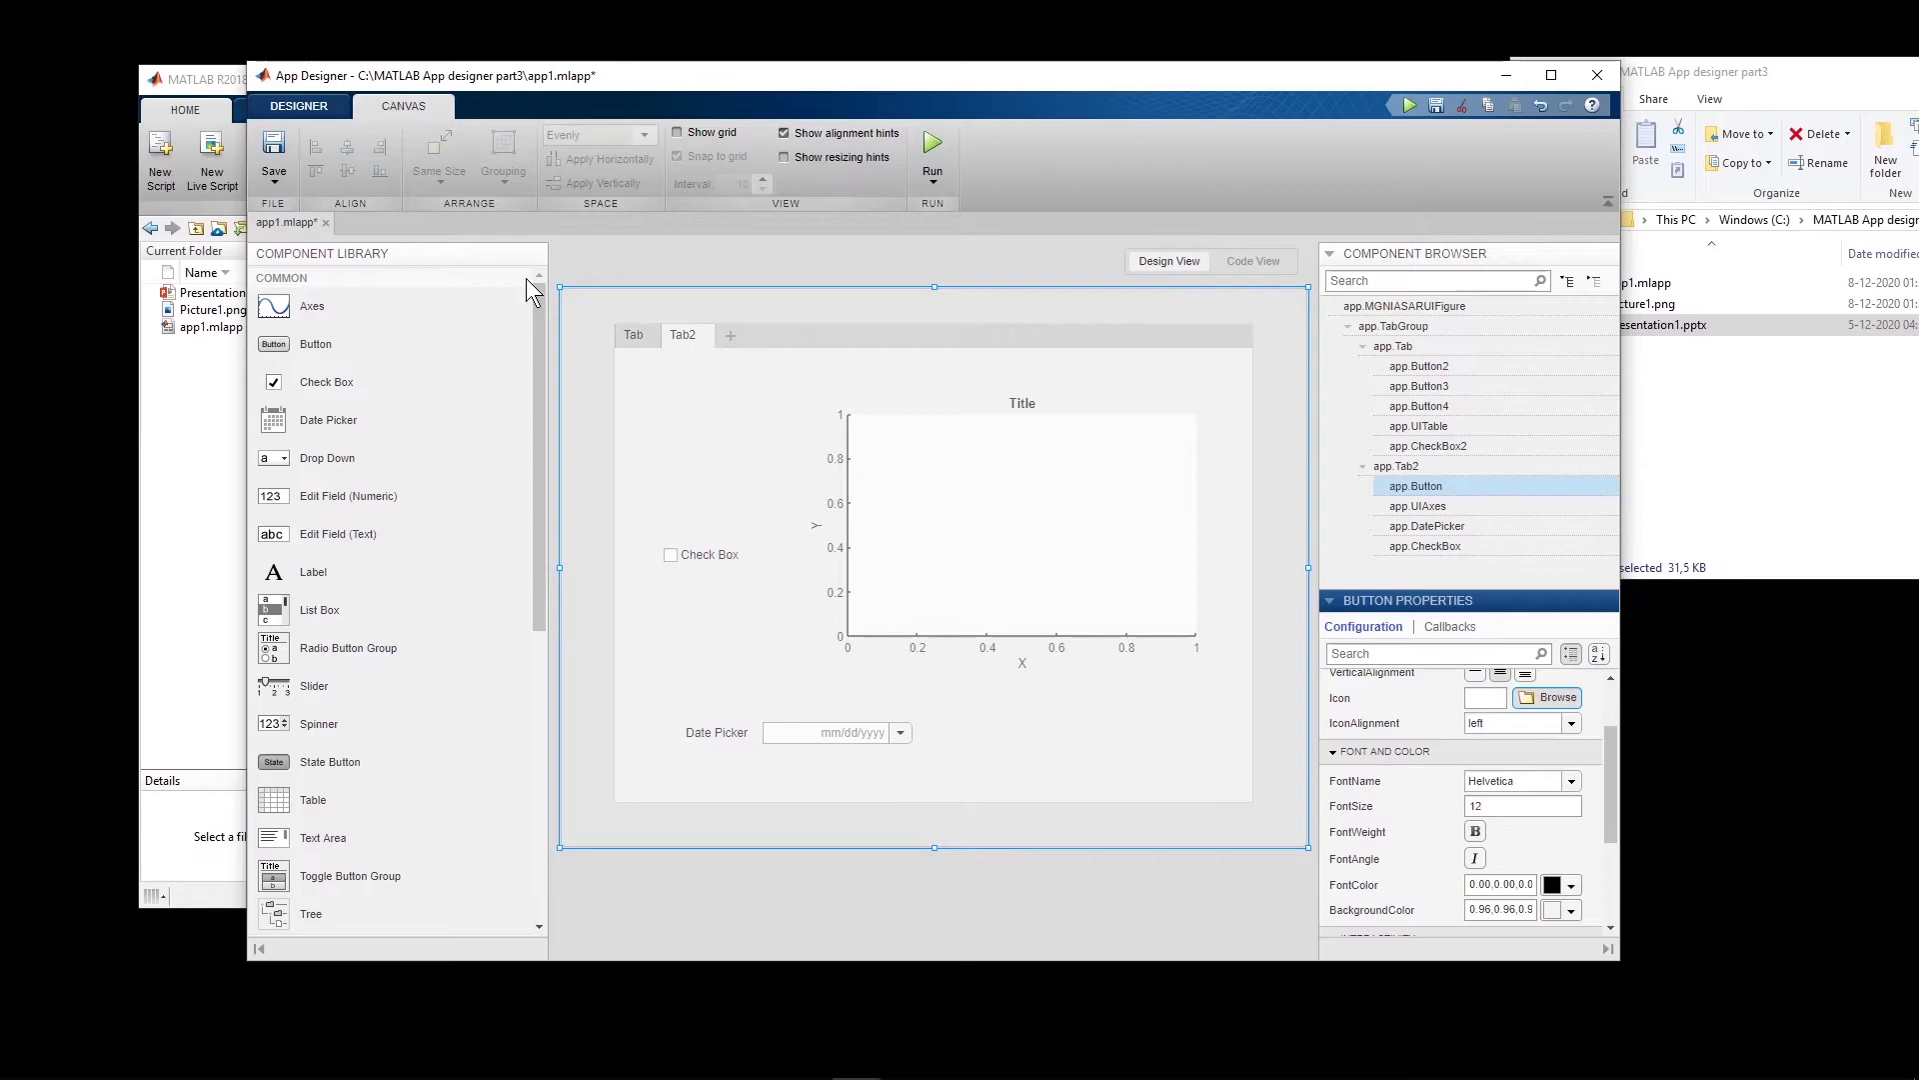
{"action": "double_click", "coordinate": [1309, 74]}
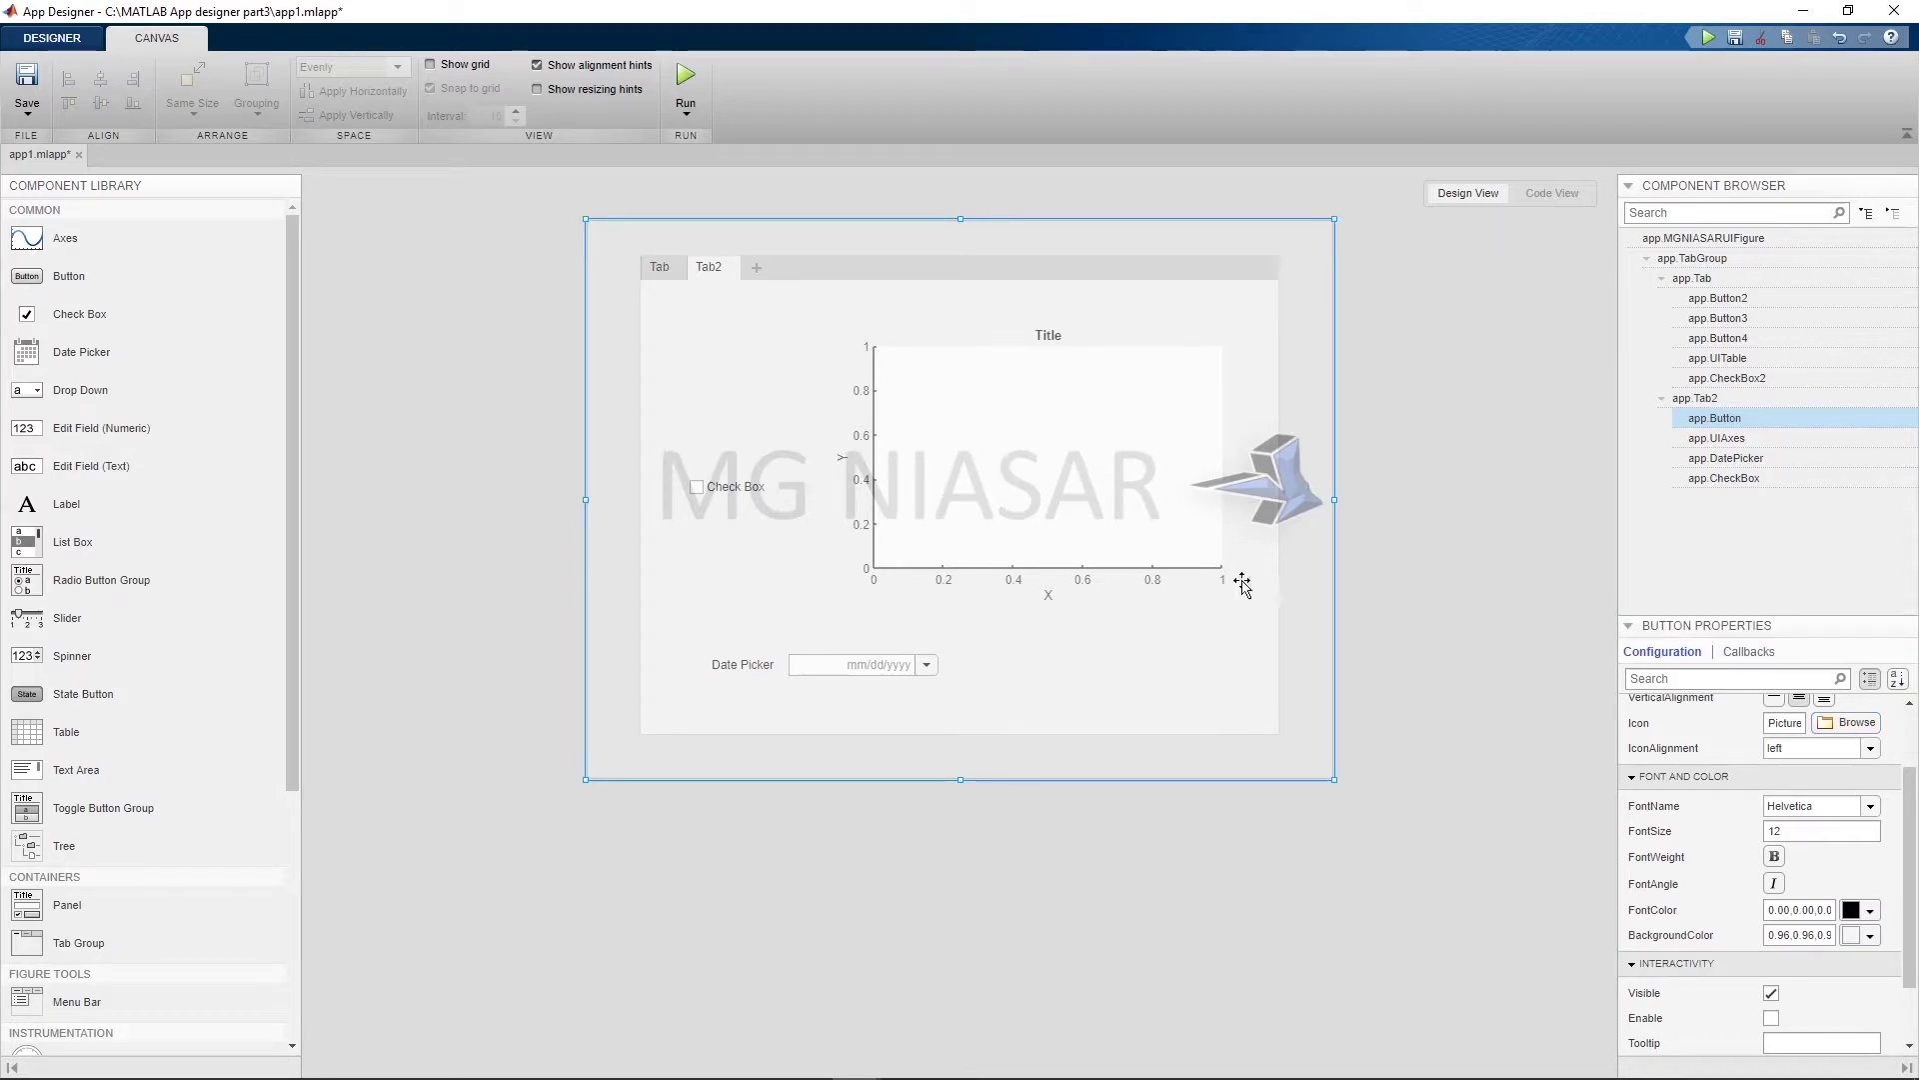
Move and resize the logo button so it spans the whole of Tab2.
{"action": "left_click_drag", "start_coordinate": [1337, 216], "coordinate": [805, 690]}
{"action": "left_click", "coordinate": [790, 681]}
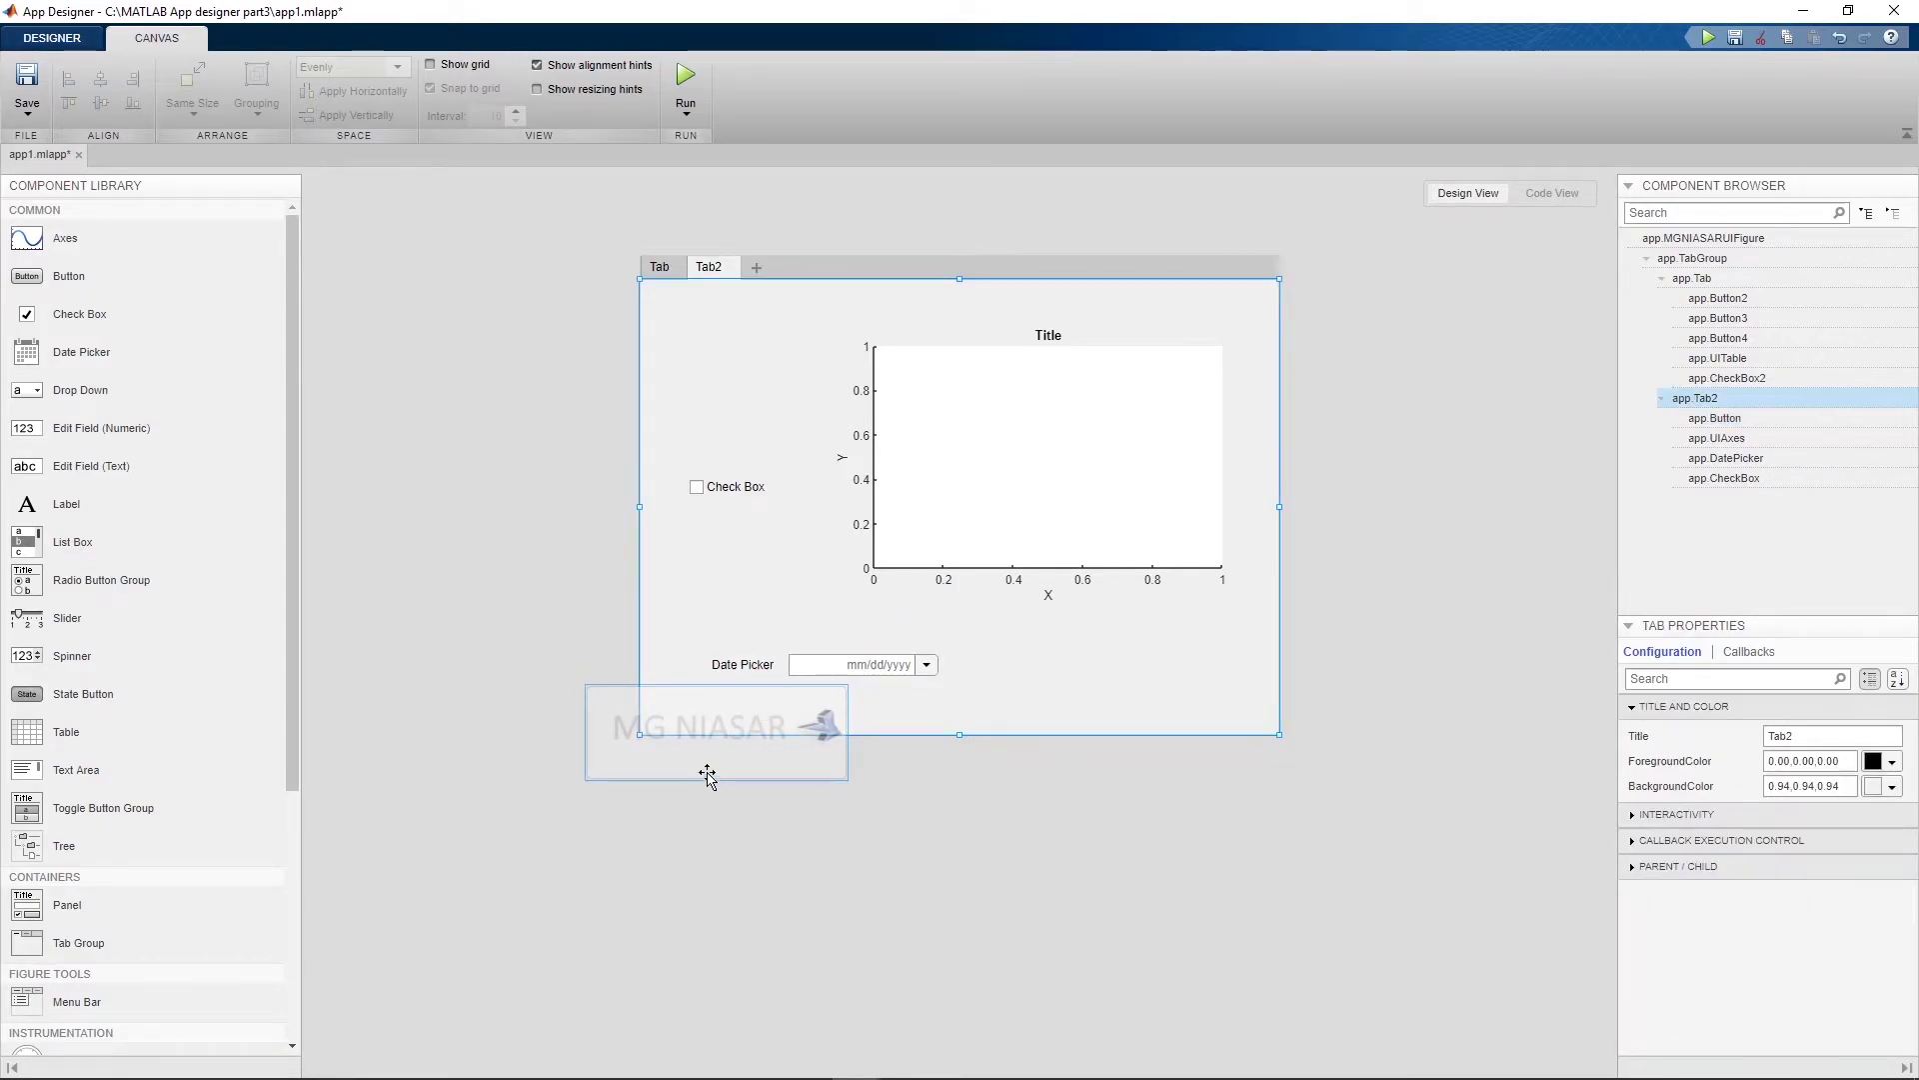
{"action": "left_click", "coordinate": [669, 772]}
{"action": "left_click_drag", "start_coordinate": [670, 773], "coordinate": [1100, 727]}
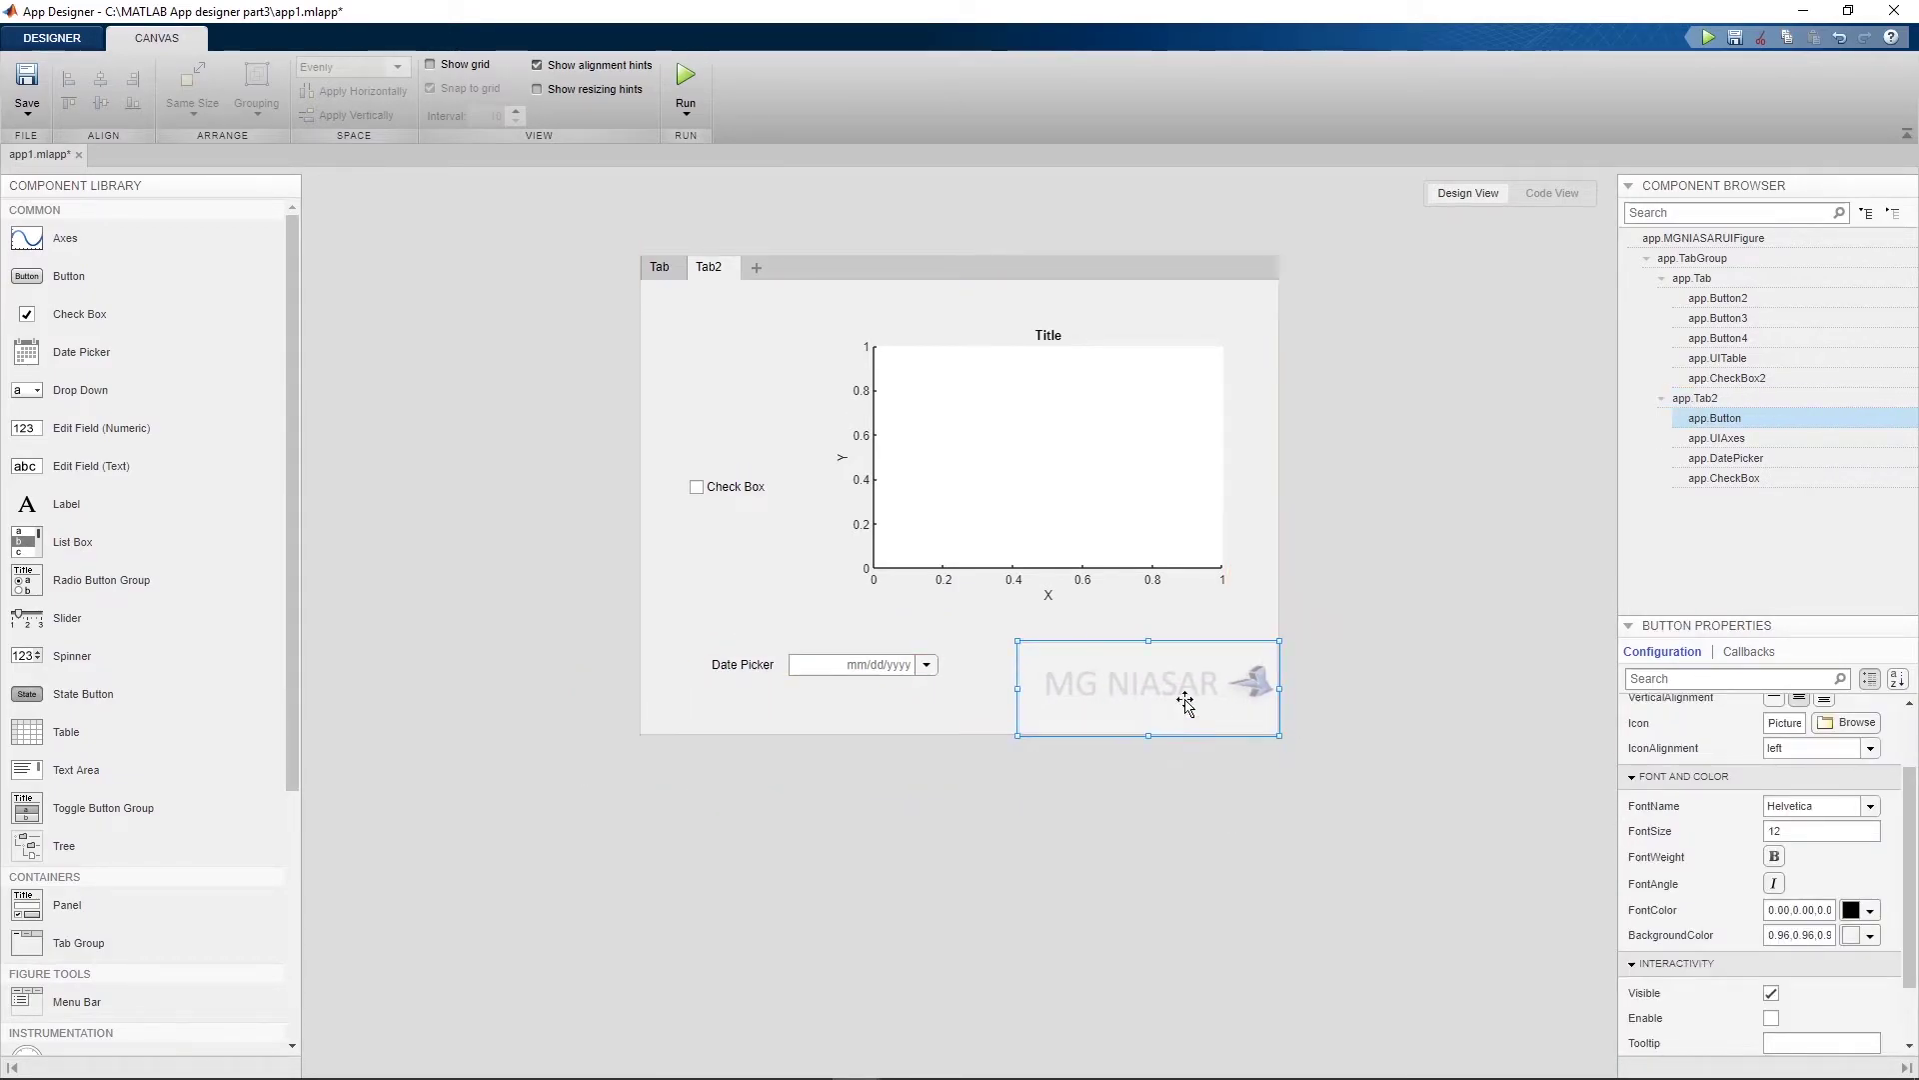
{"action": "left_click_drag", "start_coordinate": [1282, 640], "coordinate": [1280, 662]}
{"action": "left_click", "coordinate": [1339, 672]}
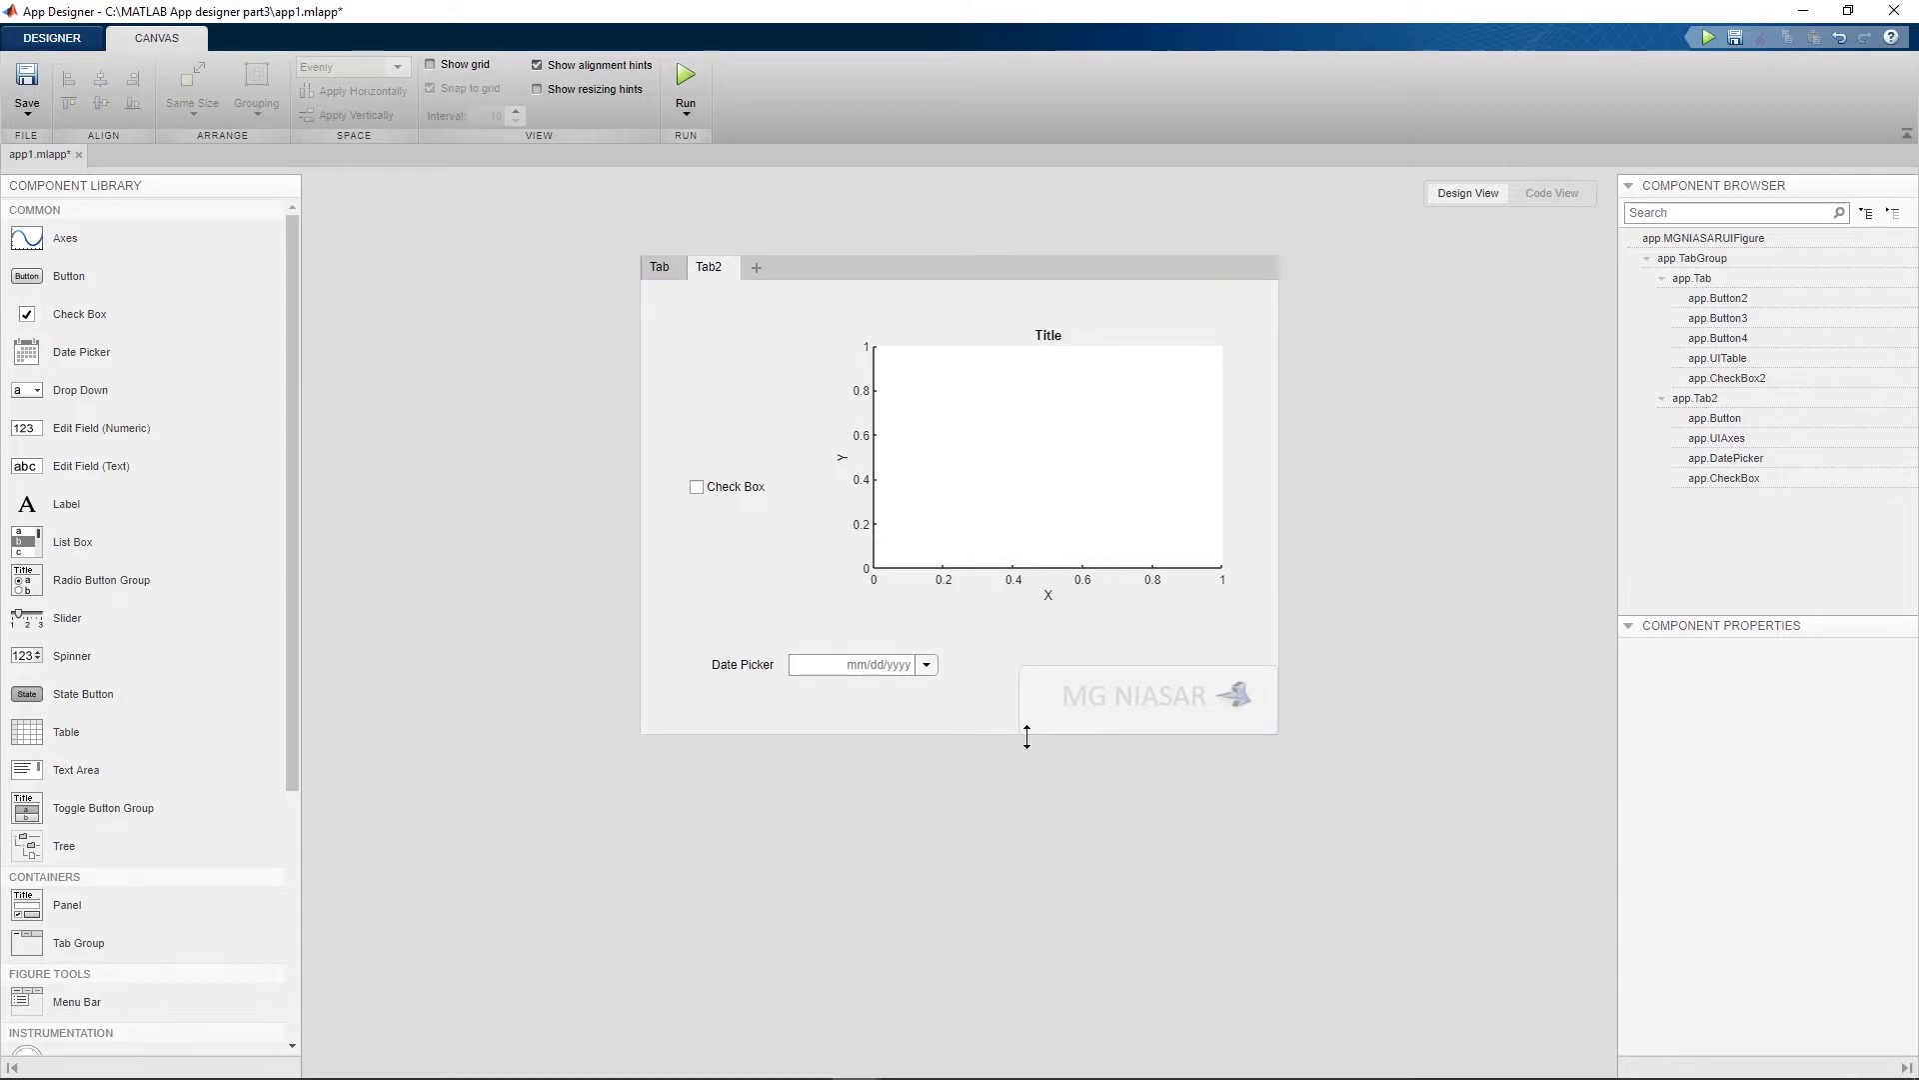
{"action": "left_click", "coordinate": [1050, 688]}
{"action": "left_click_drag", "start_coordinate": [1017, 664], "coordinate": [600, 217]}
{"action": "left_click_drag", "start_coordinate": [1281, 737], "coordinate": [1329, 782]}
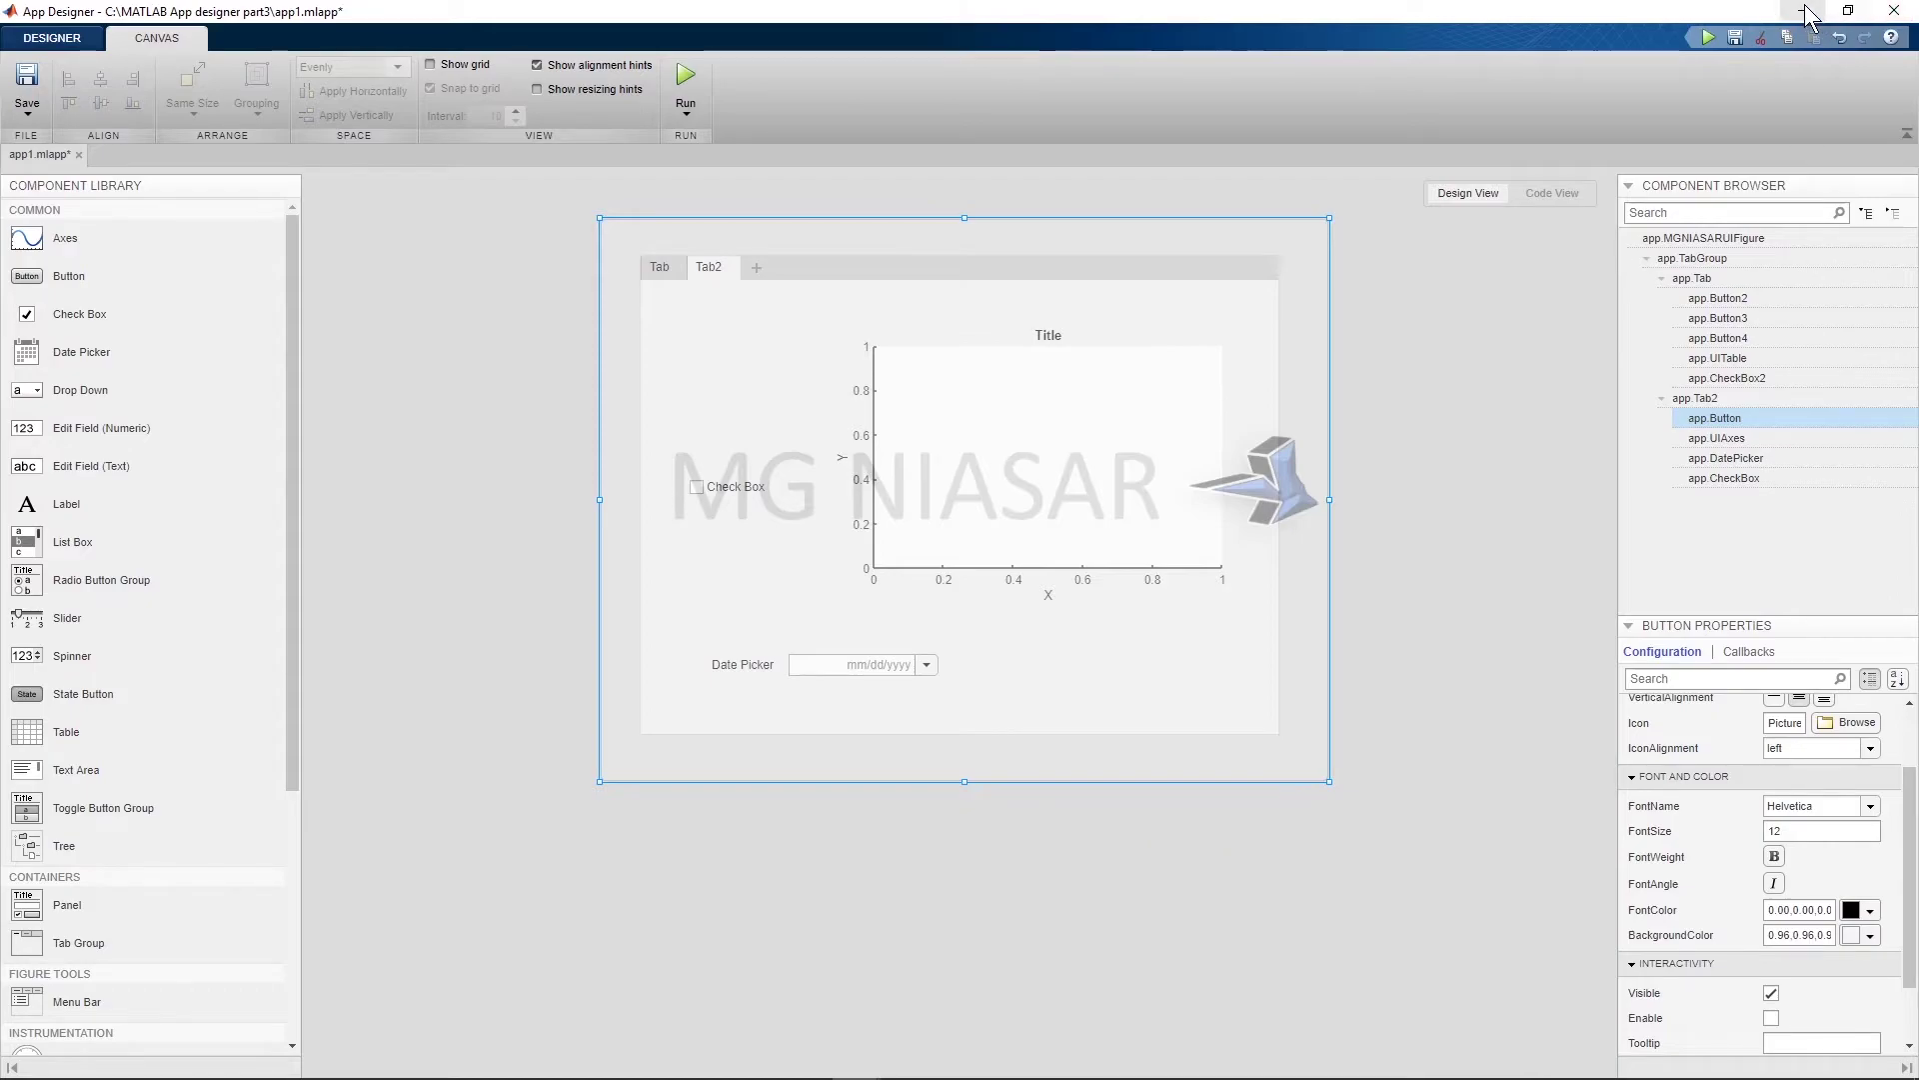
{"action": "double_click", "coordinate": [1715, 14]}
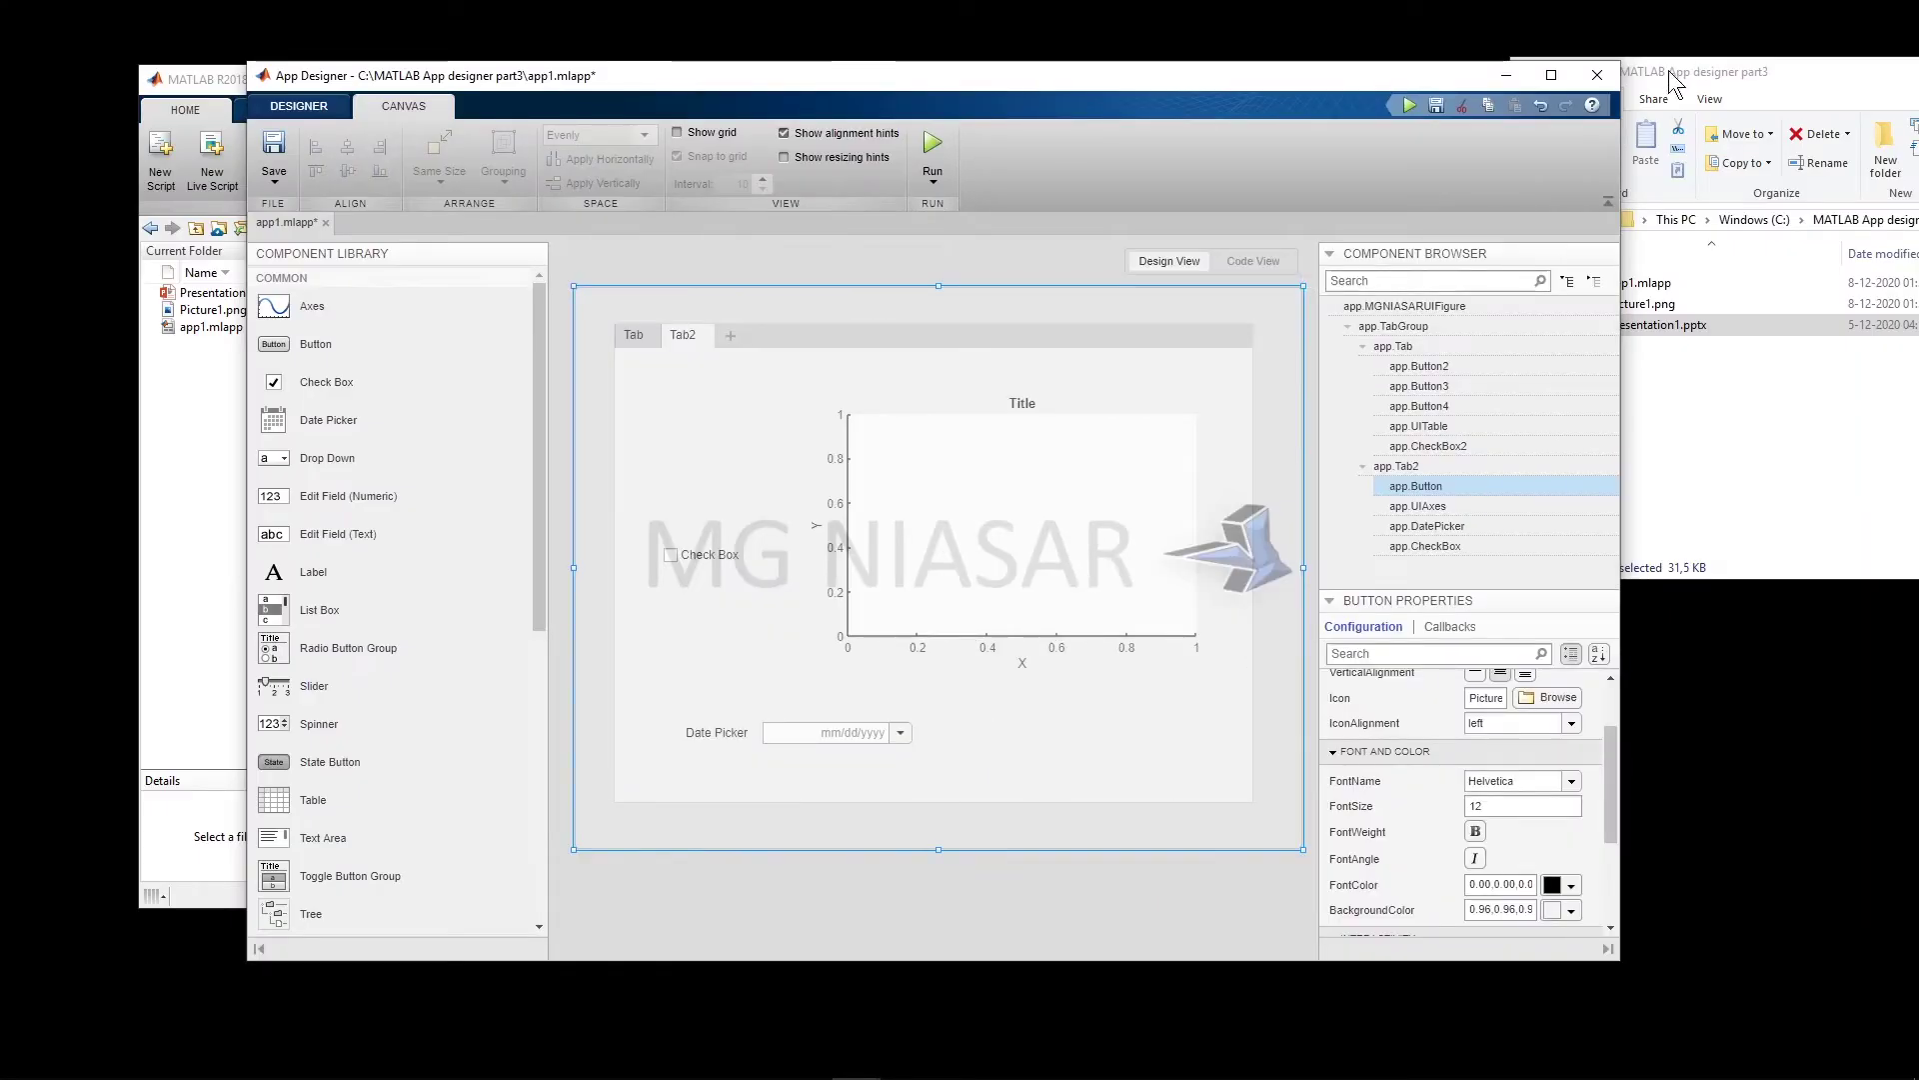
Move the MG NIASAR title and logo to the slide's lower right and zoom out.
{"action": "left_click_drag", "start_coordinate": [1437, 76], "coordinate": [1107, 96]}
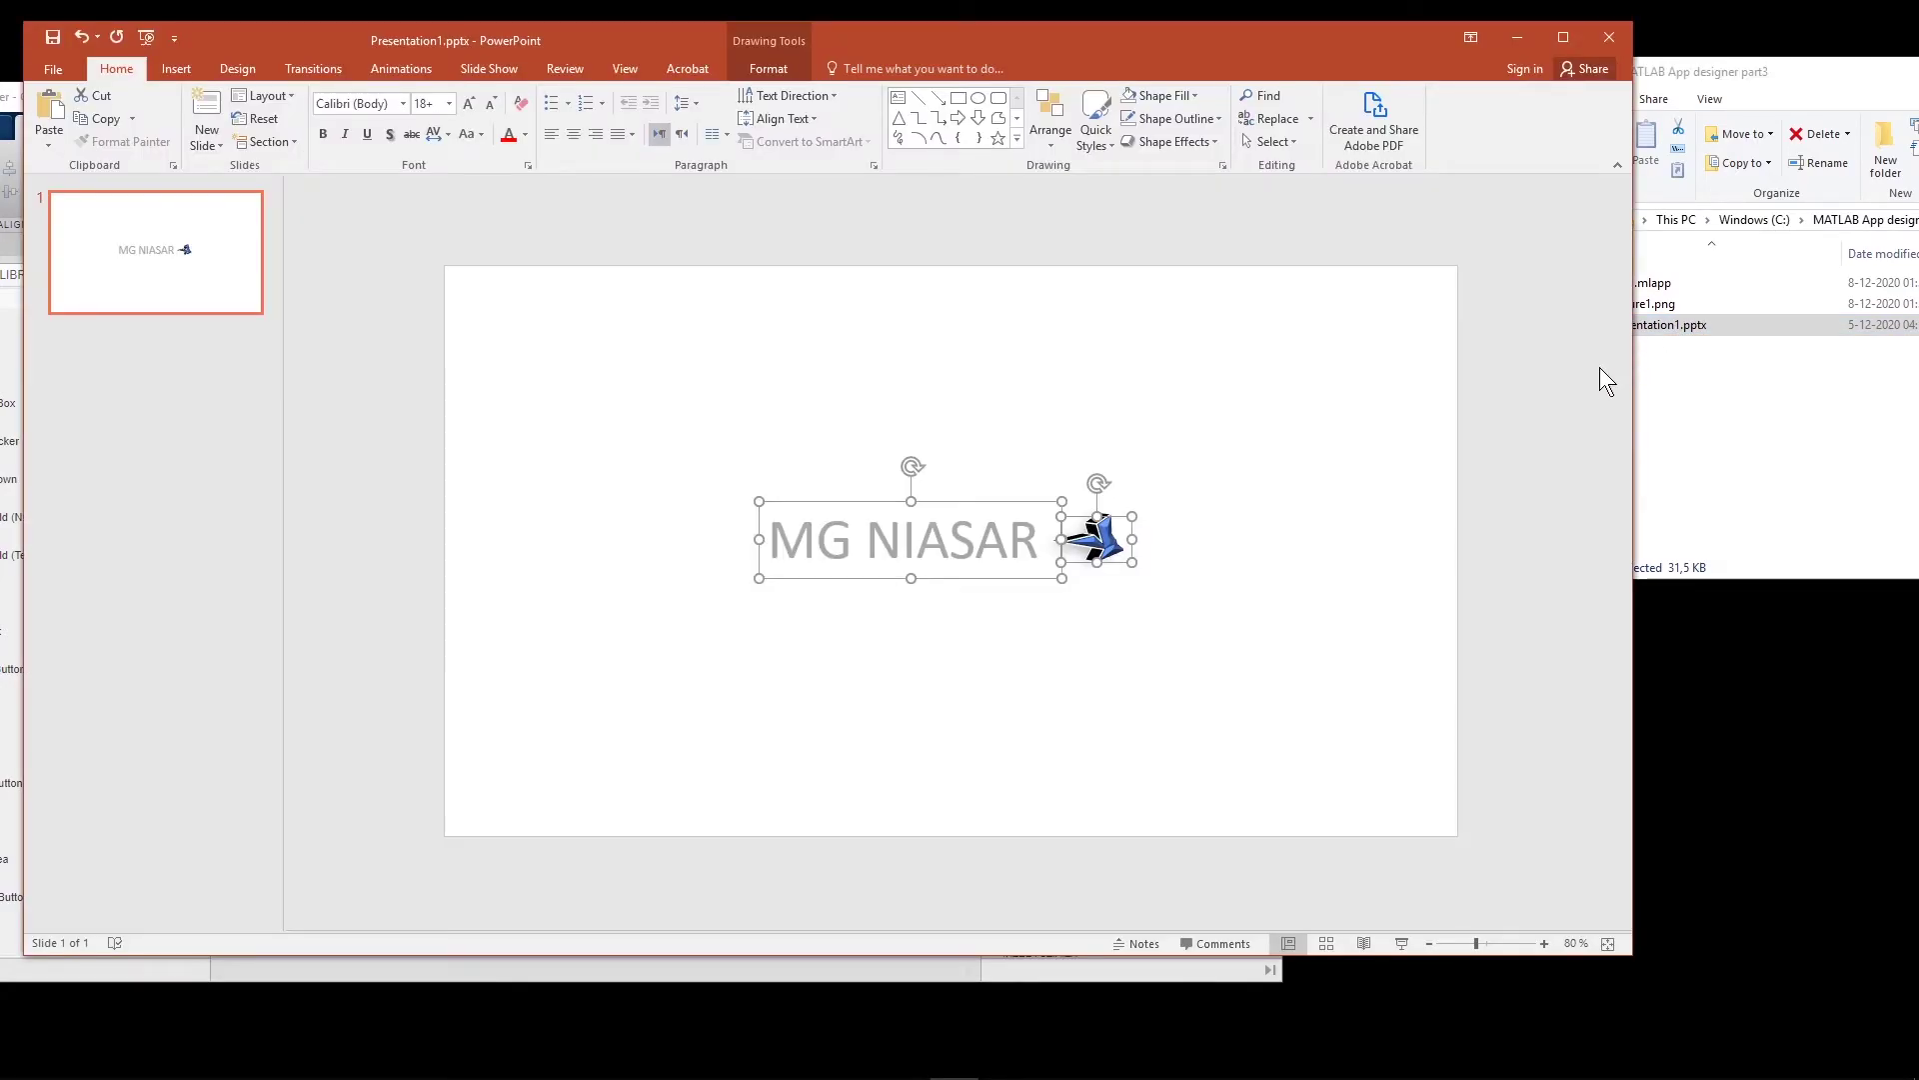
{"action": "left_click_drag", "start_coordinate": [1025, 507], "coordinate": [1232, 690]}
{"action": "left_click", "coordinate": [1455, 944]}
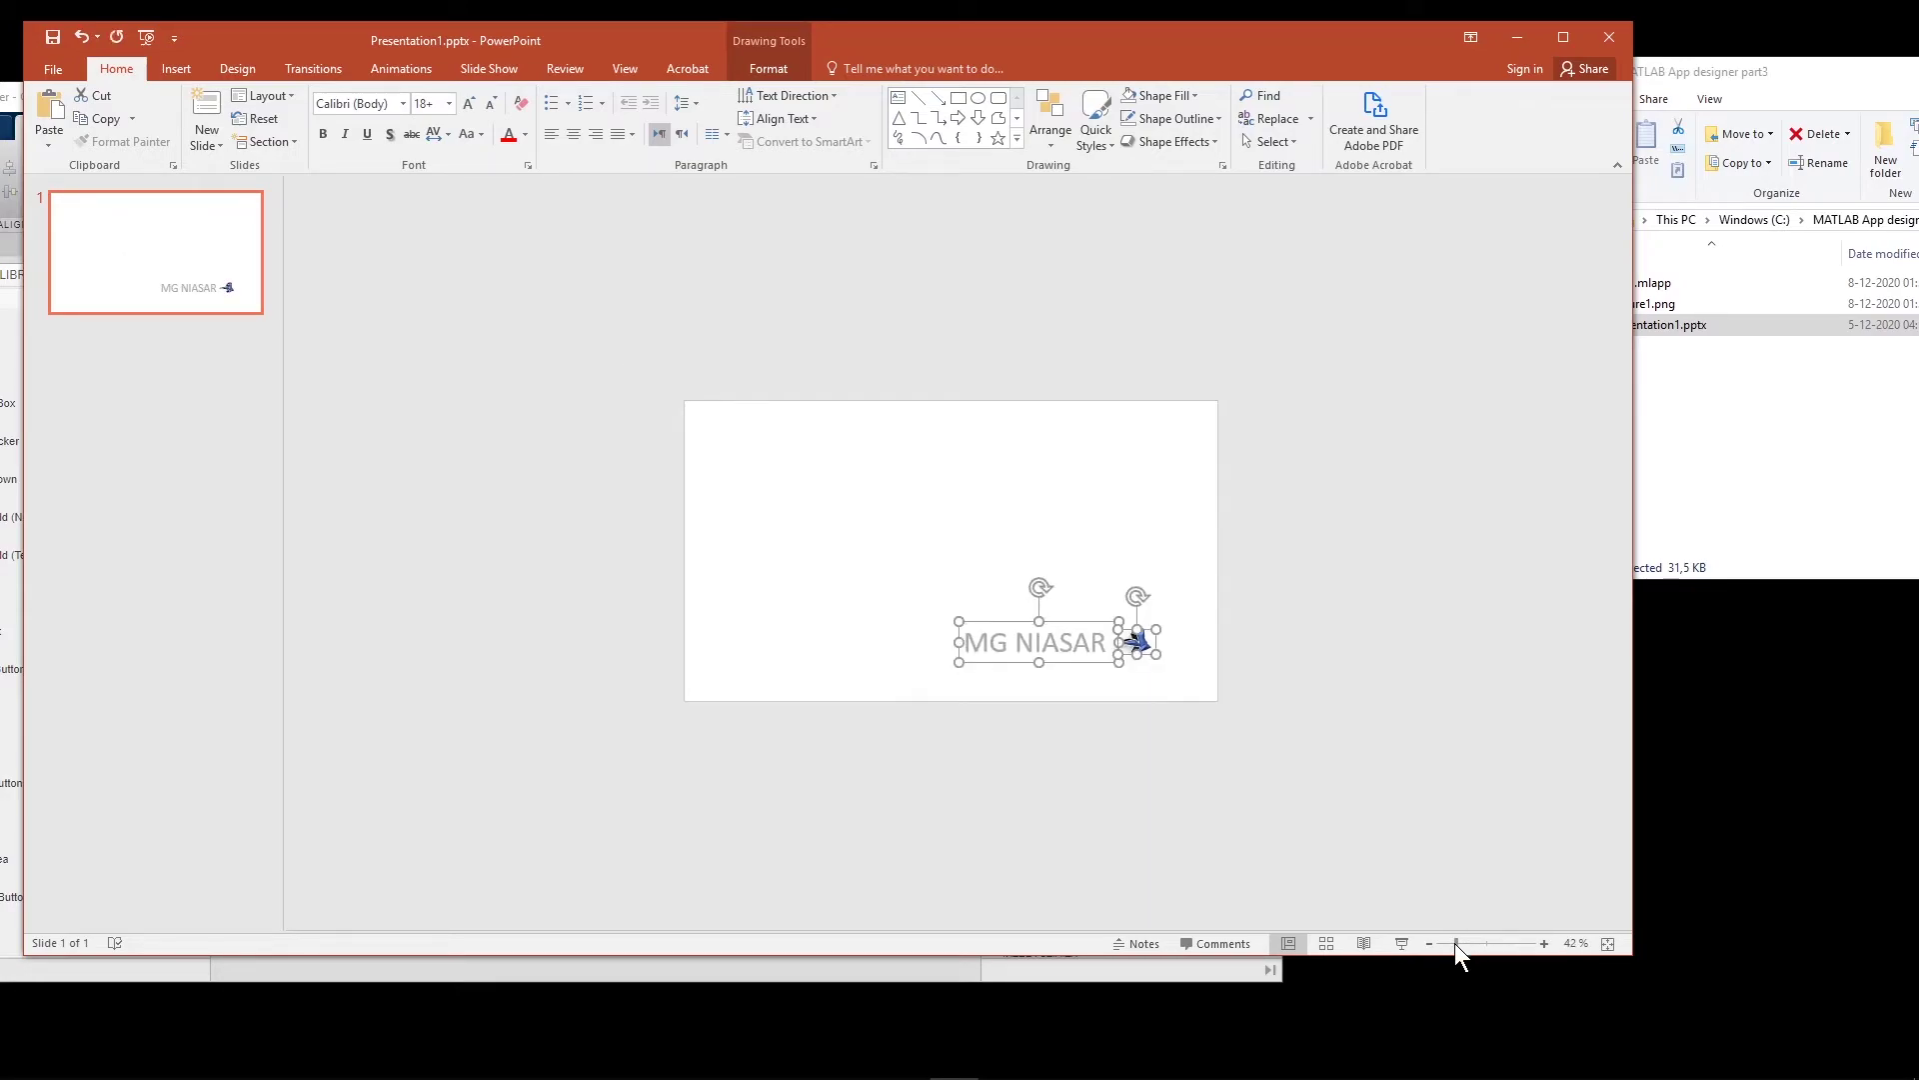
Draw two small rectangles outside the slide's top-left and bottom-right corners.
{"action": "left_click", "coordinate": [234, 68]}
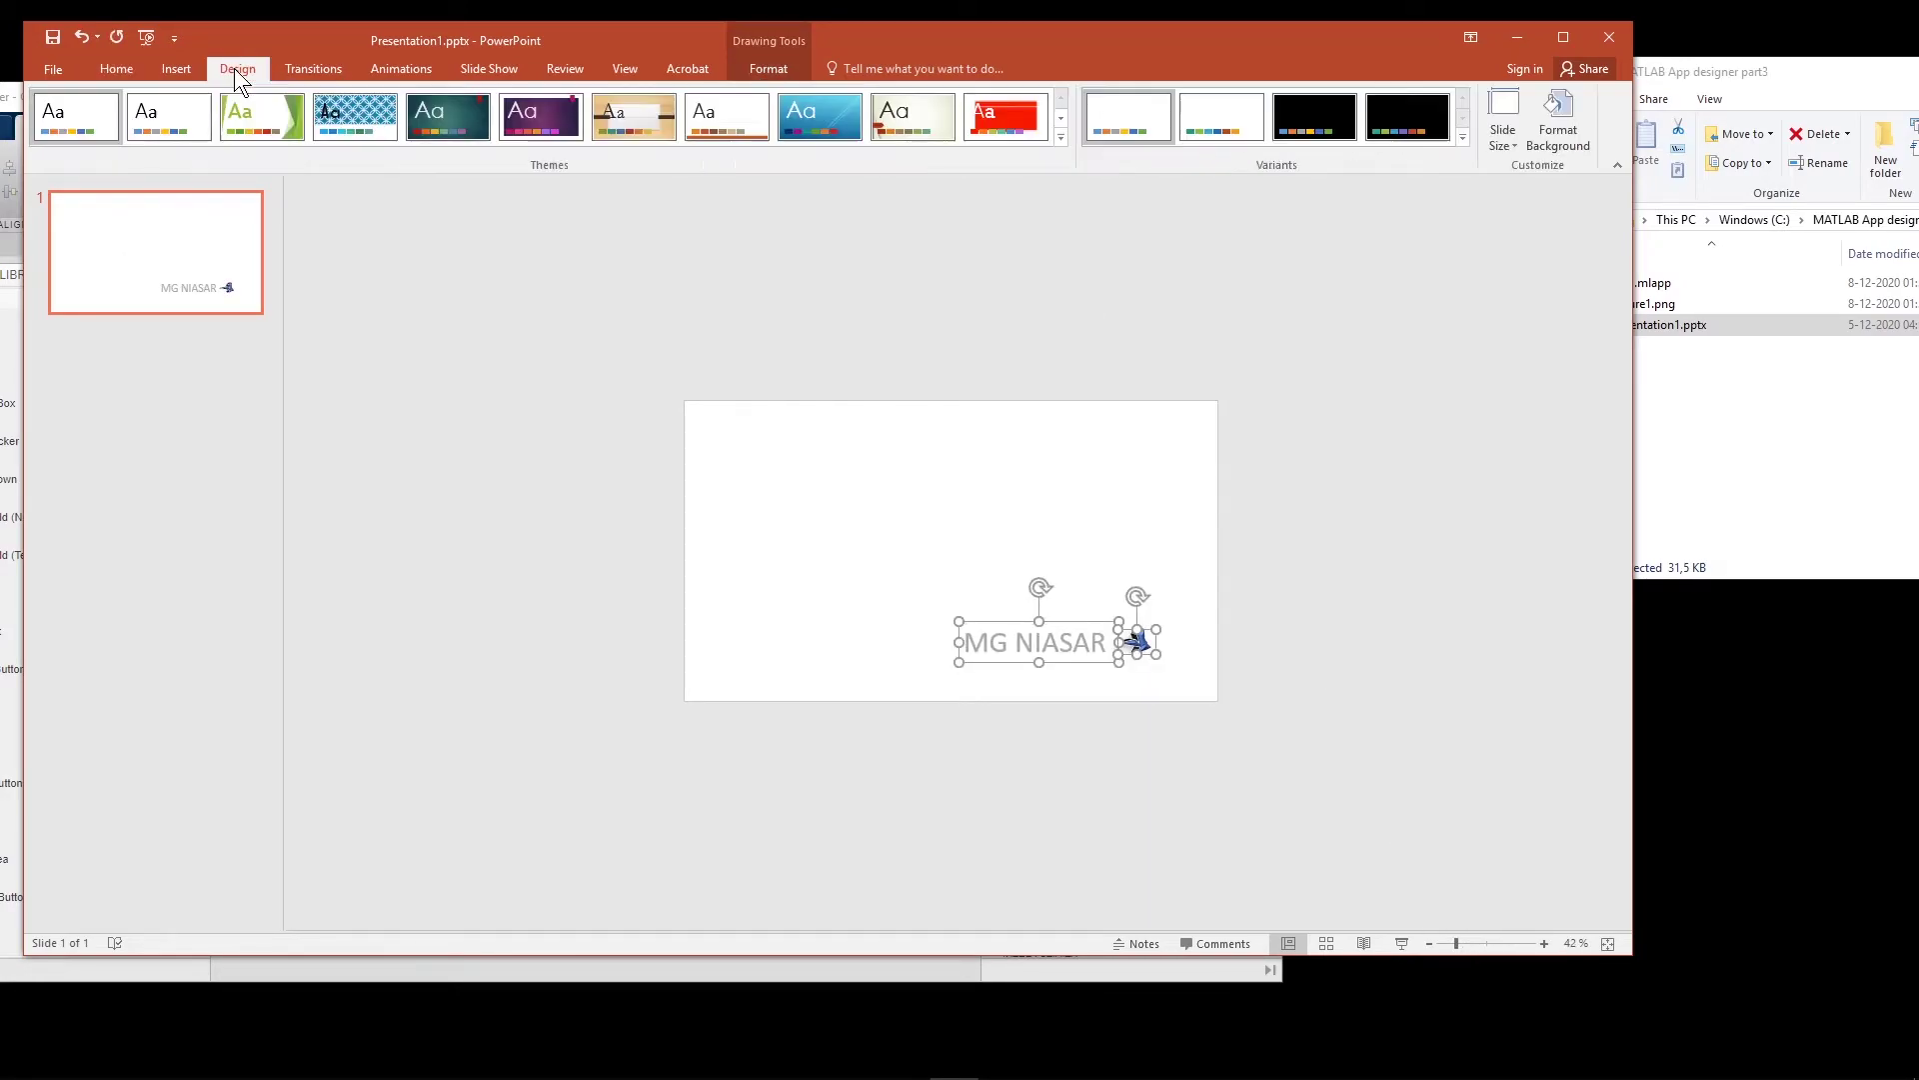
{"action": "left_click", "coordinate": [174, 68]}
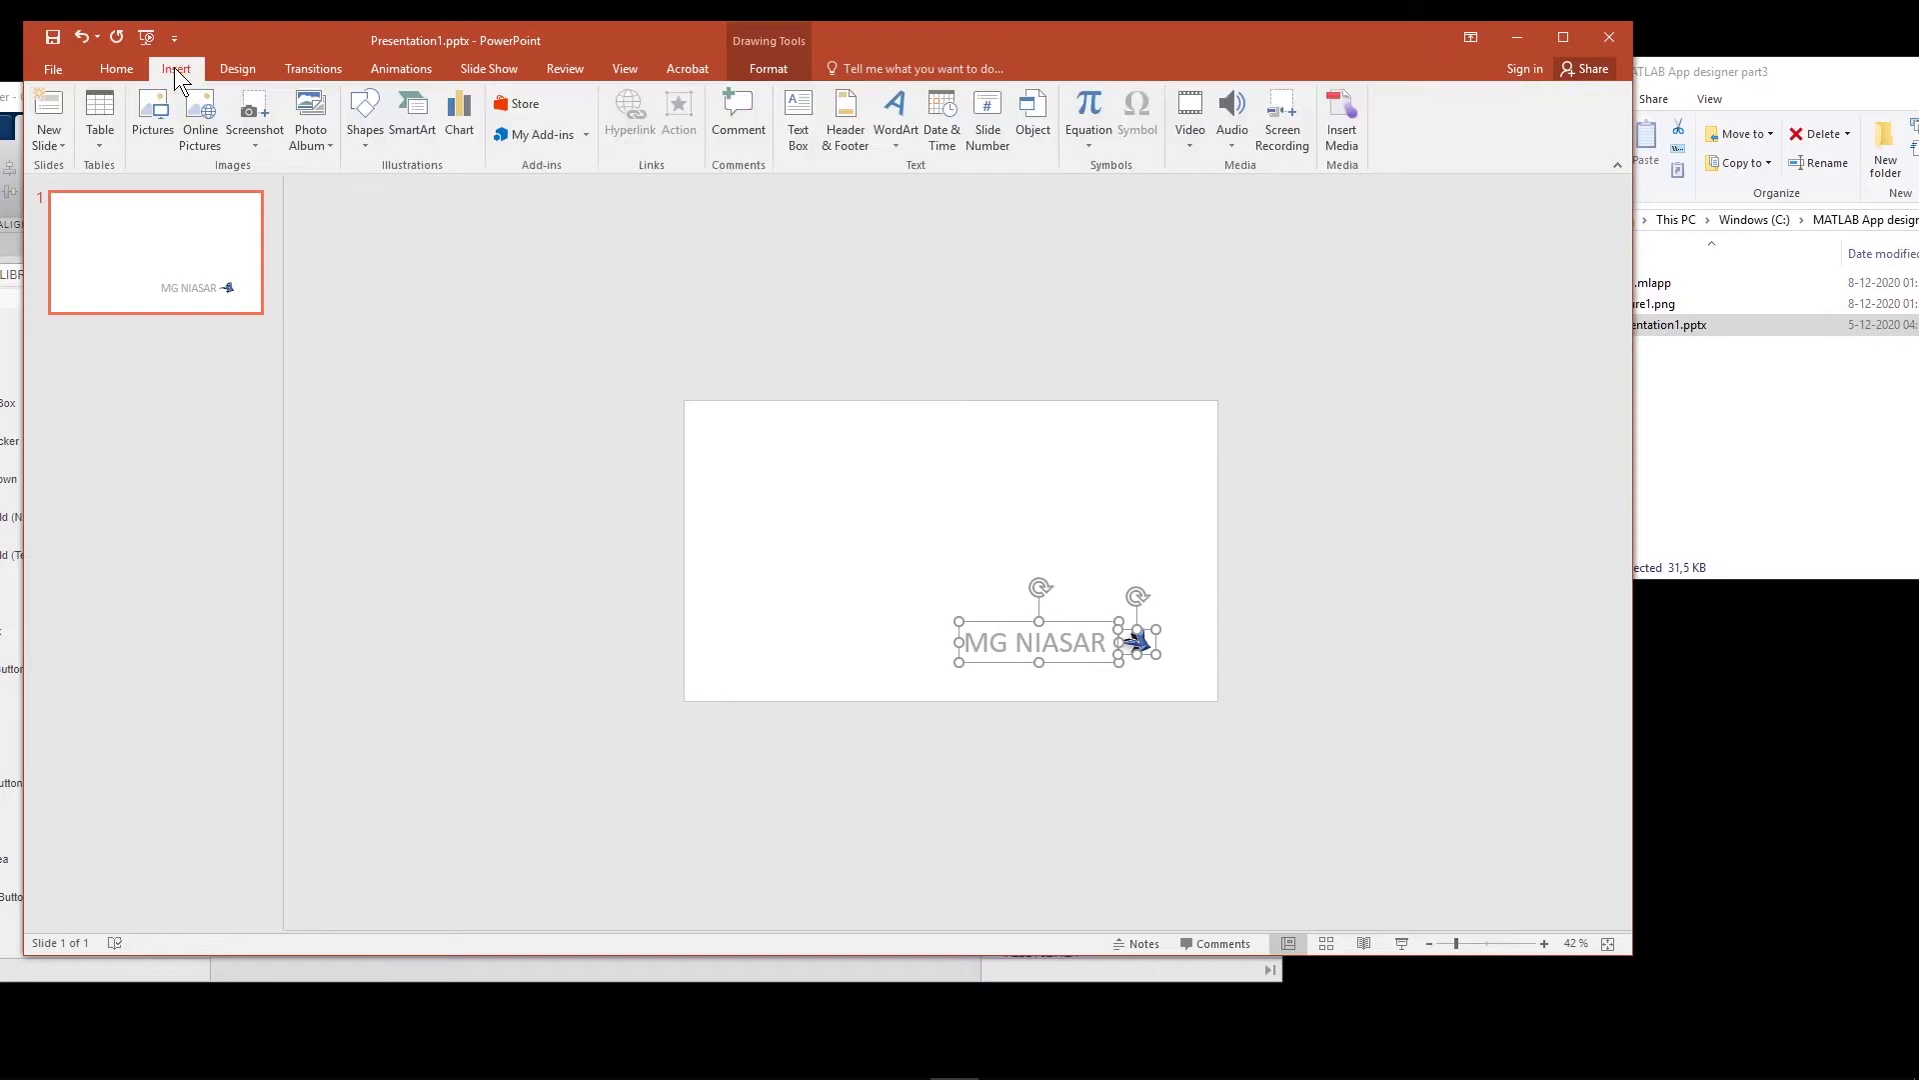
{"action": "left_click", "coordinate": [376, 130]}
{"action": "left_click", "coordinate": [428, 200]}
{"action": "left_click_drag", "start_coordinate": [540, 270], "coordinate": [578, 316]}
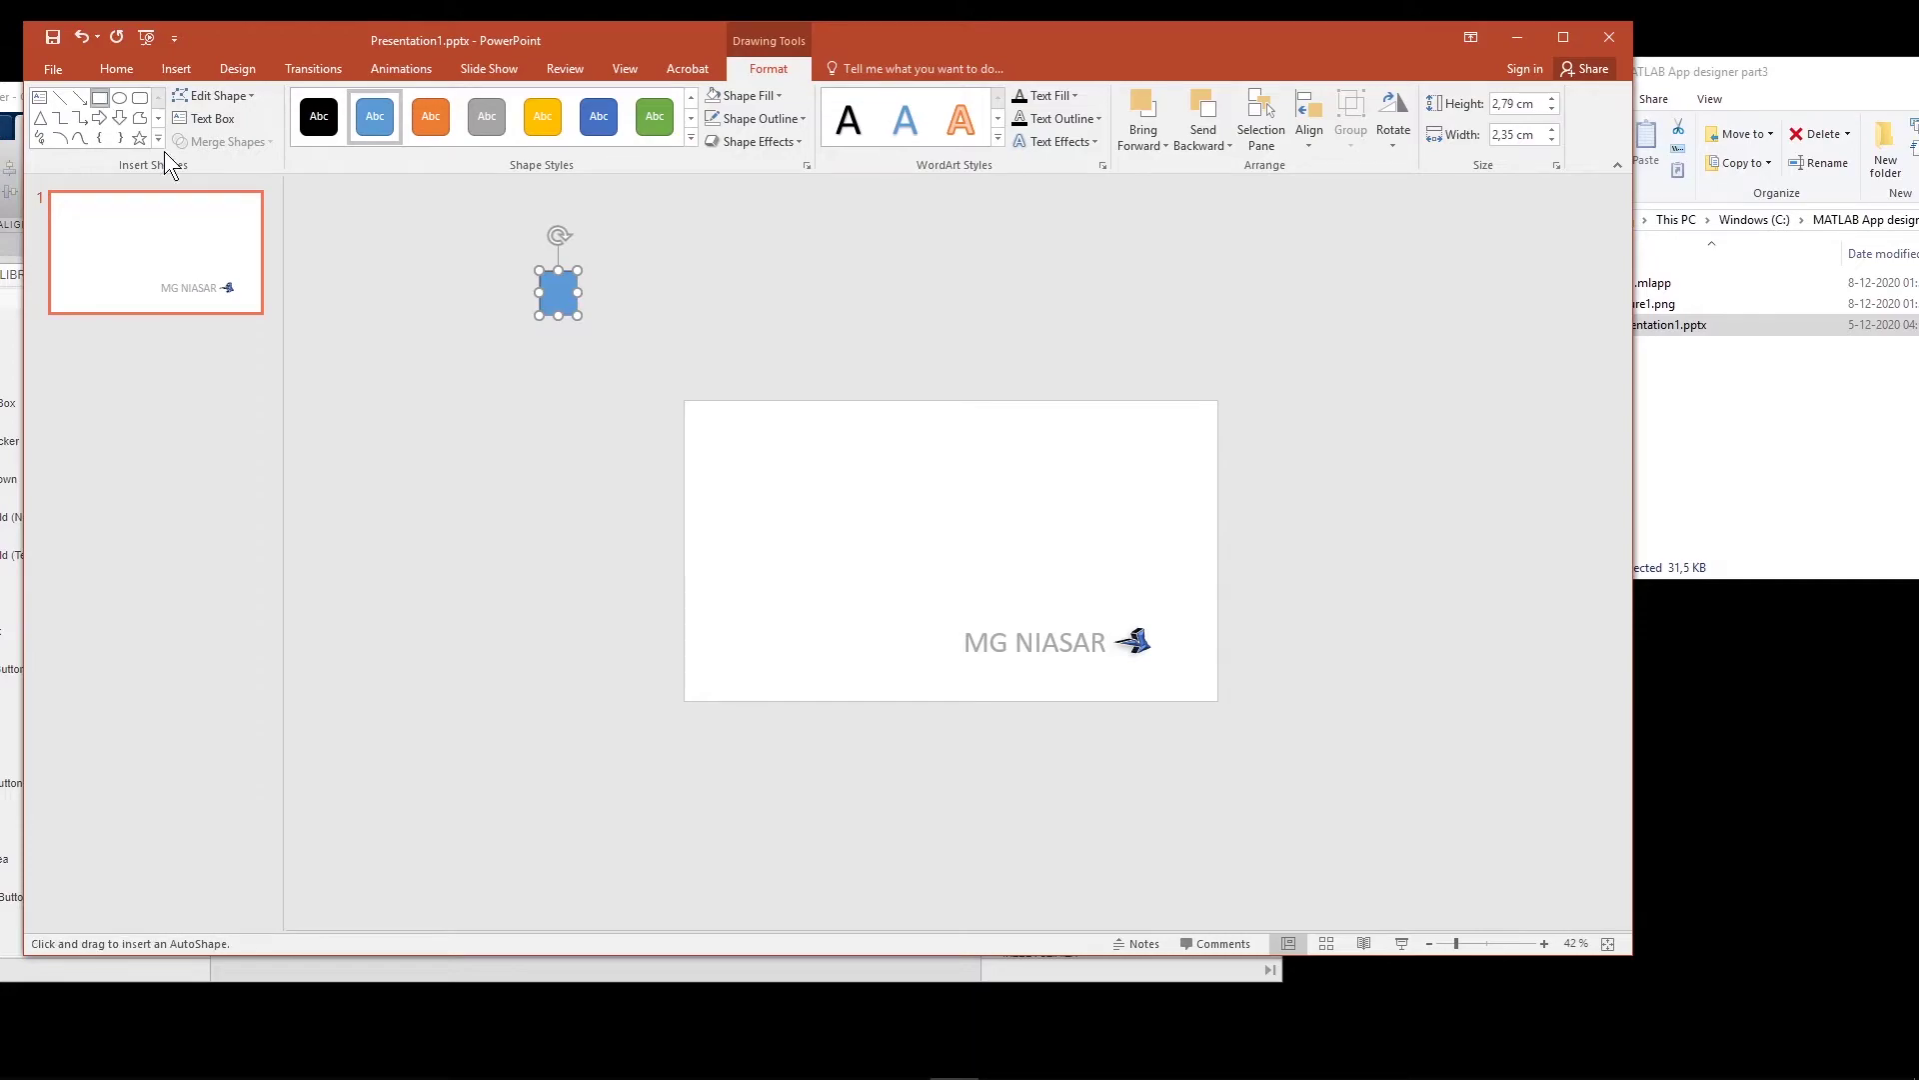
{"action": "left_click_drag", "start_coordinate": [1268, 739], "coordinate": [1306, 777]}
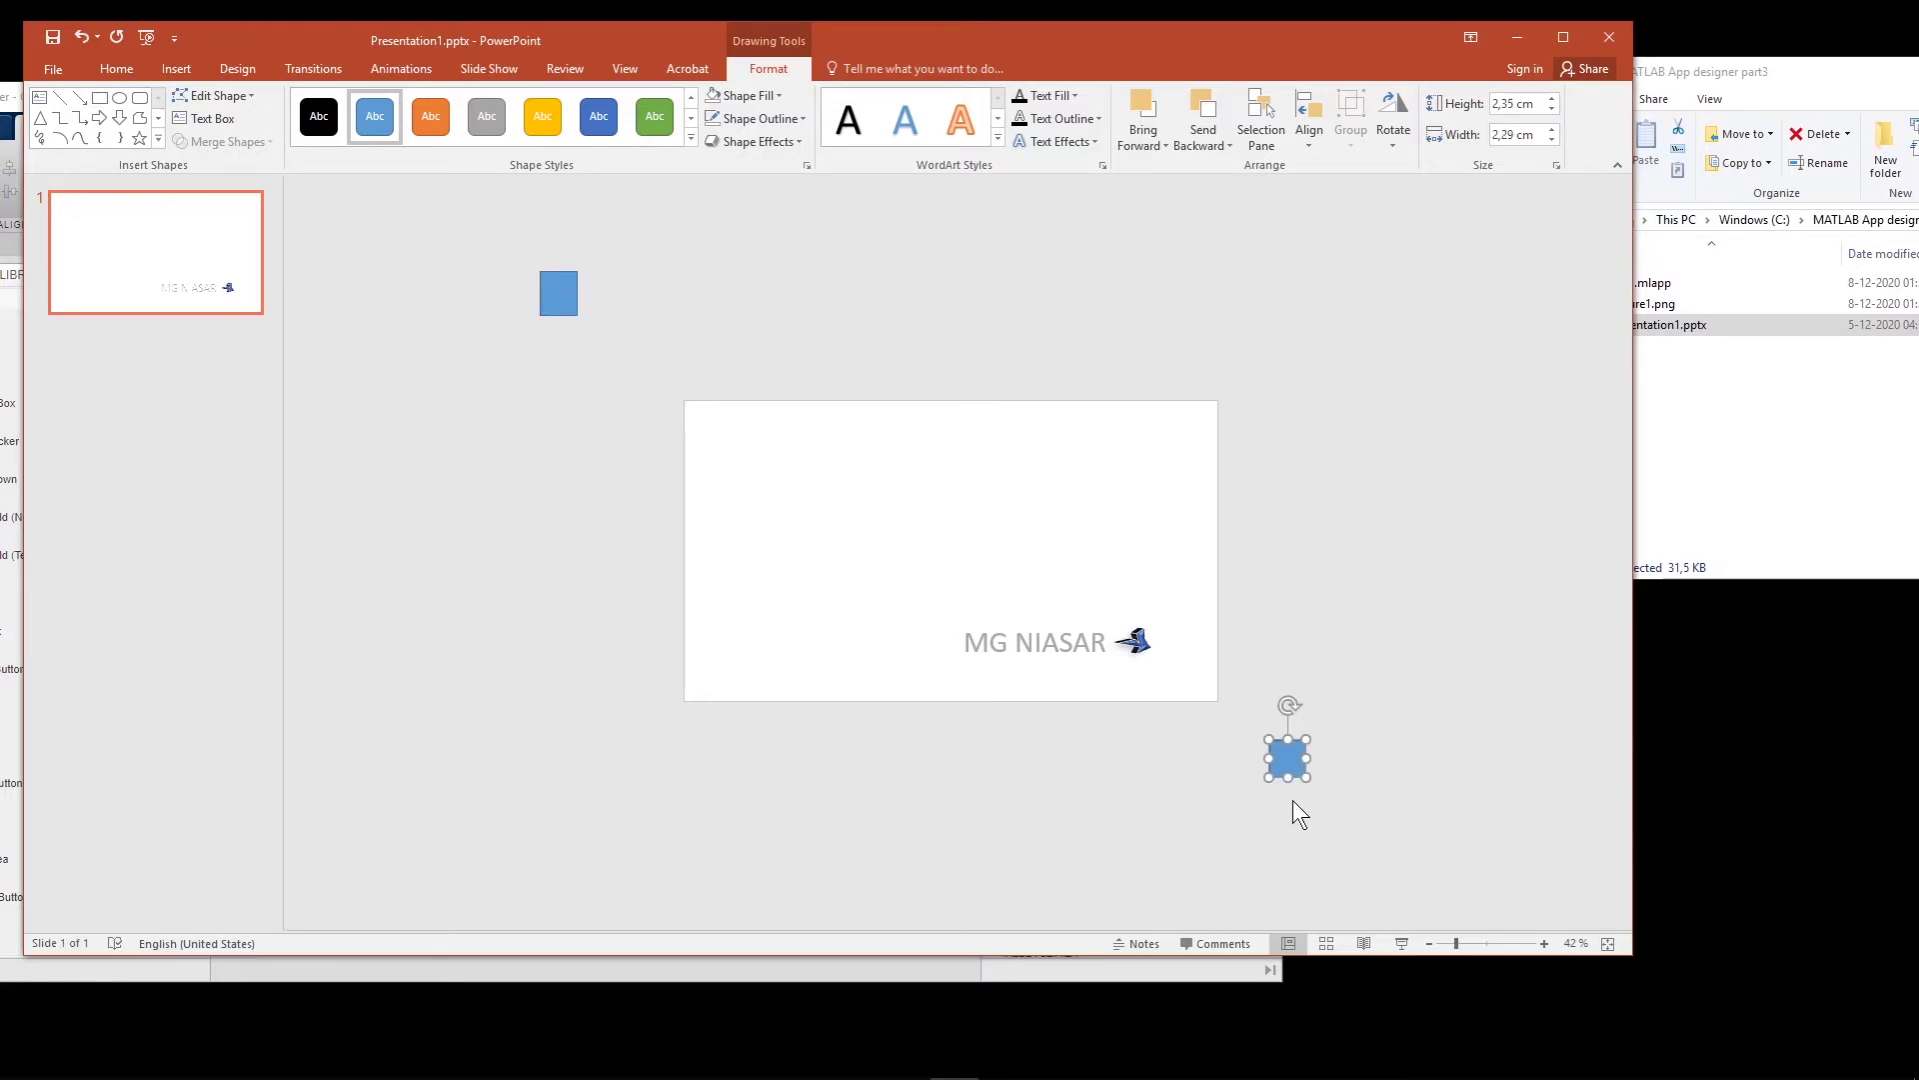
{"action": "left_click_drag", "start_coordinate": [562, 298], "coordinate": [537, 275]}
Give both squares No Fill and No Outline, then select them with the title and logo.
{"action": "scroll", "coordinate": [768, 68], "scroll_direction": "up", "scroll_amount": 1}
{"action": "scroll", "coordinate": [769, 68], "scroll_direction": "down", "scroll_amount": 1}
{"action": "left_click", "coordinate": [784, 94]}
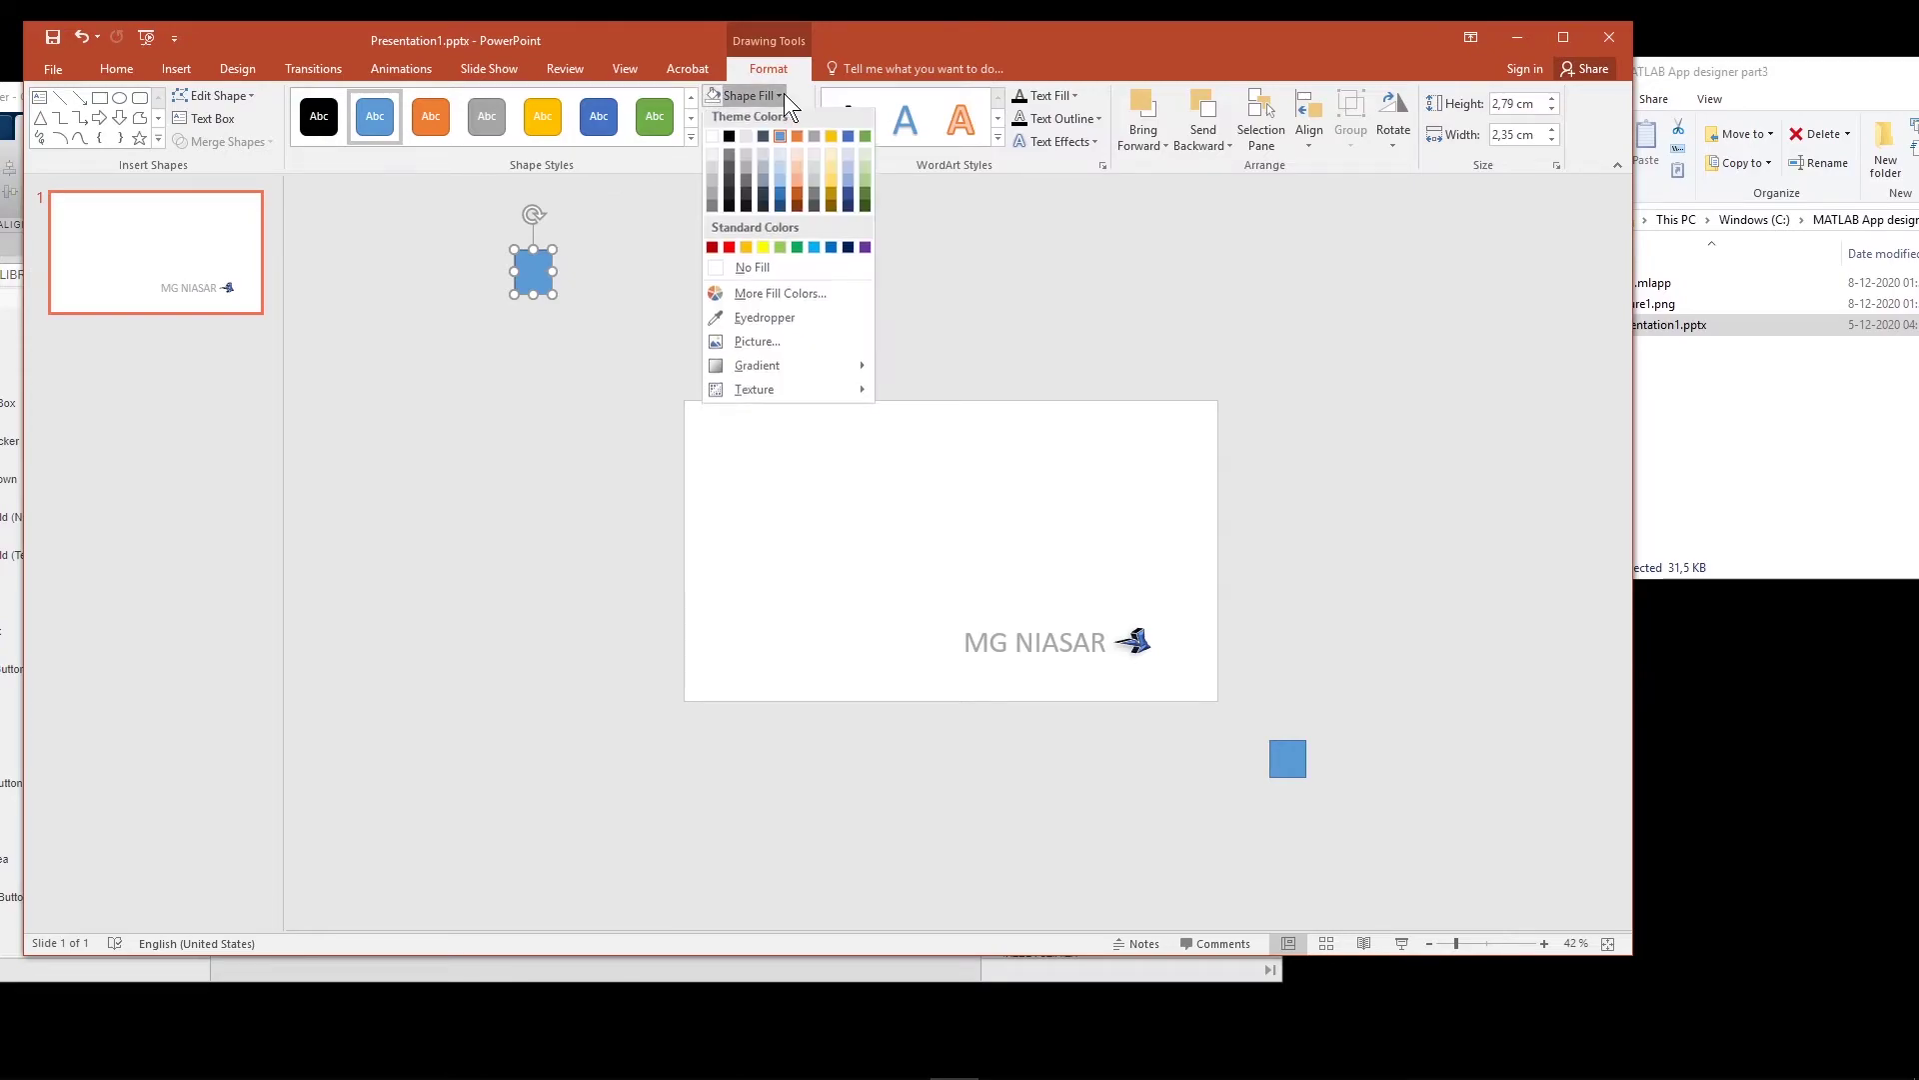
{"action": "left_click", "coordinate": [729, 268]}
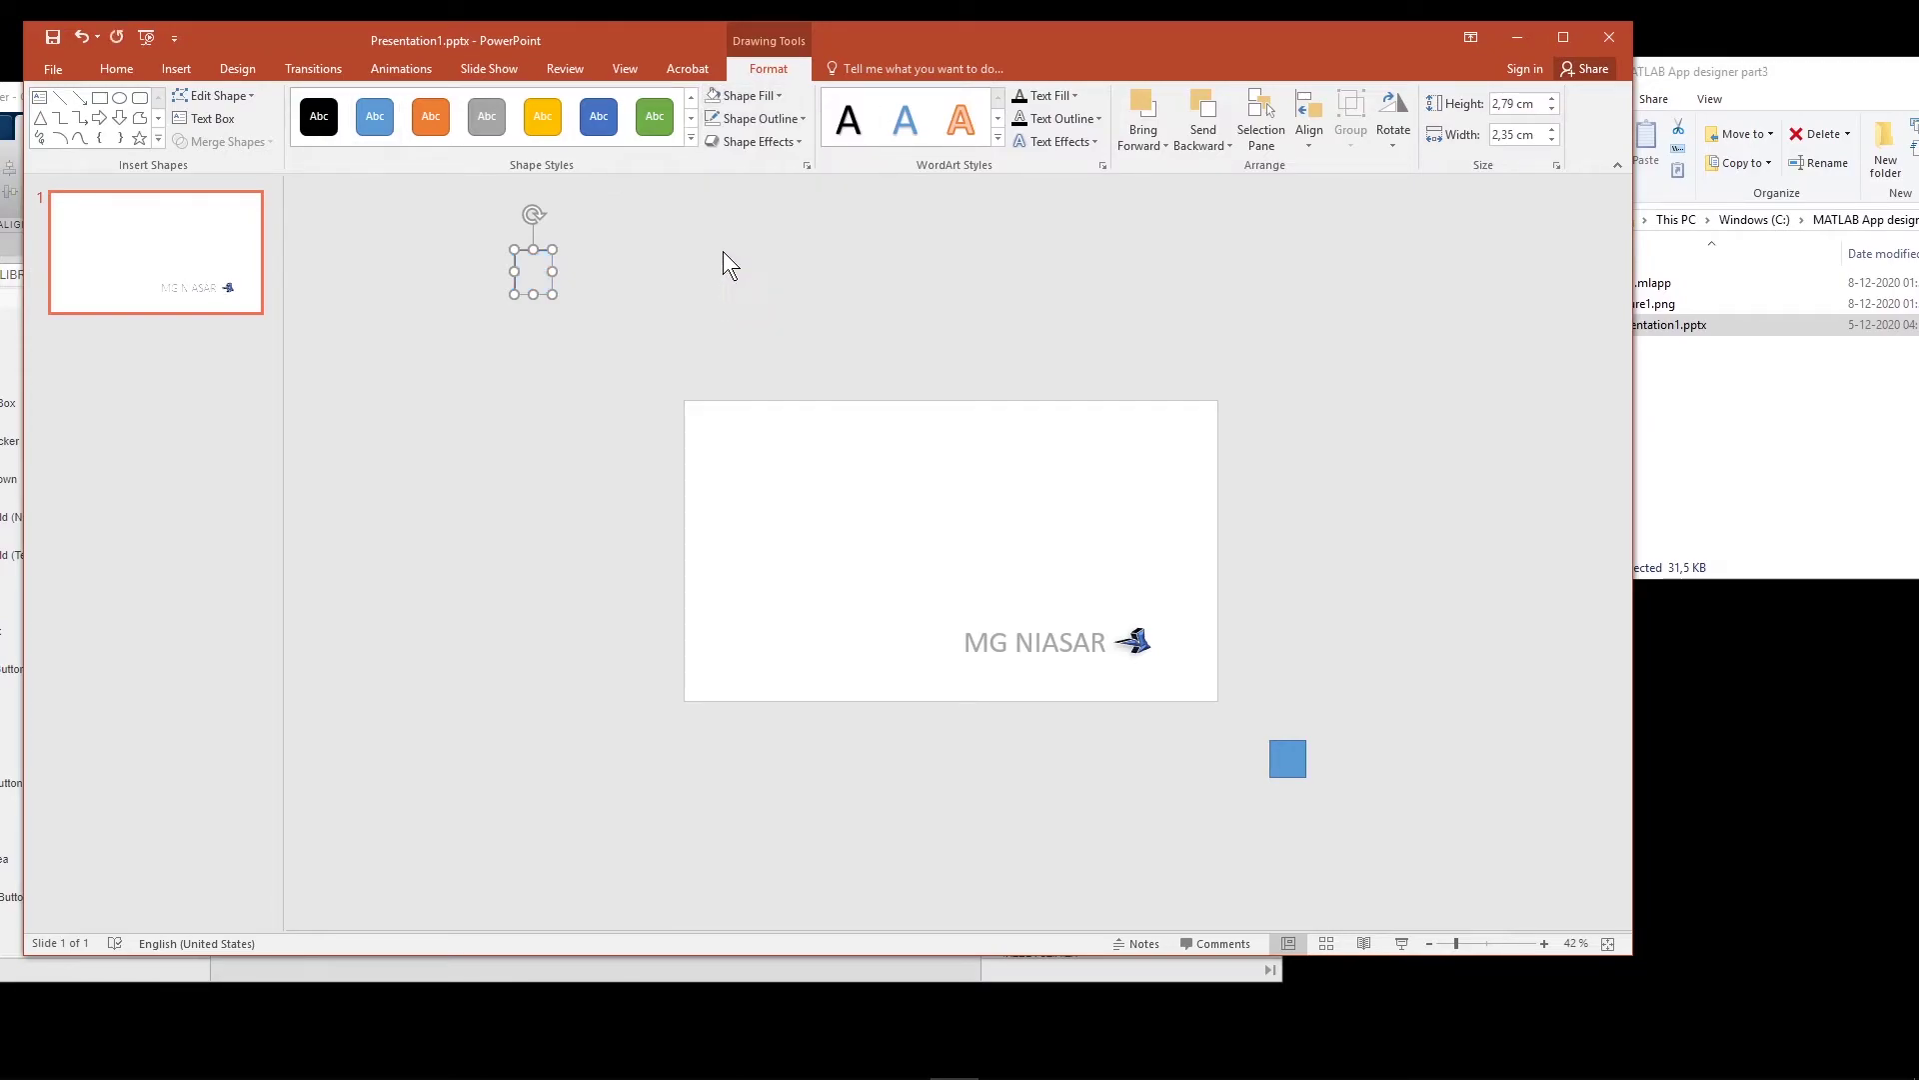
{"action": "left_click", "coordinate": [782, 120]}
{"action": "left_click", "coordinate": [748, 295]}
{"action": "left_click", "coordinate": [1287, 758]}
{"action": "left_click", "coordinate": [709, 124]}
{"action": "left_click", "coordinate": [1379, 540]}
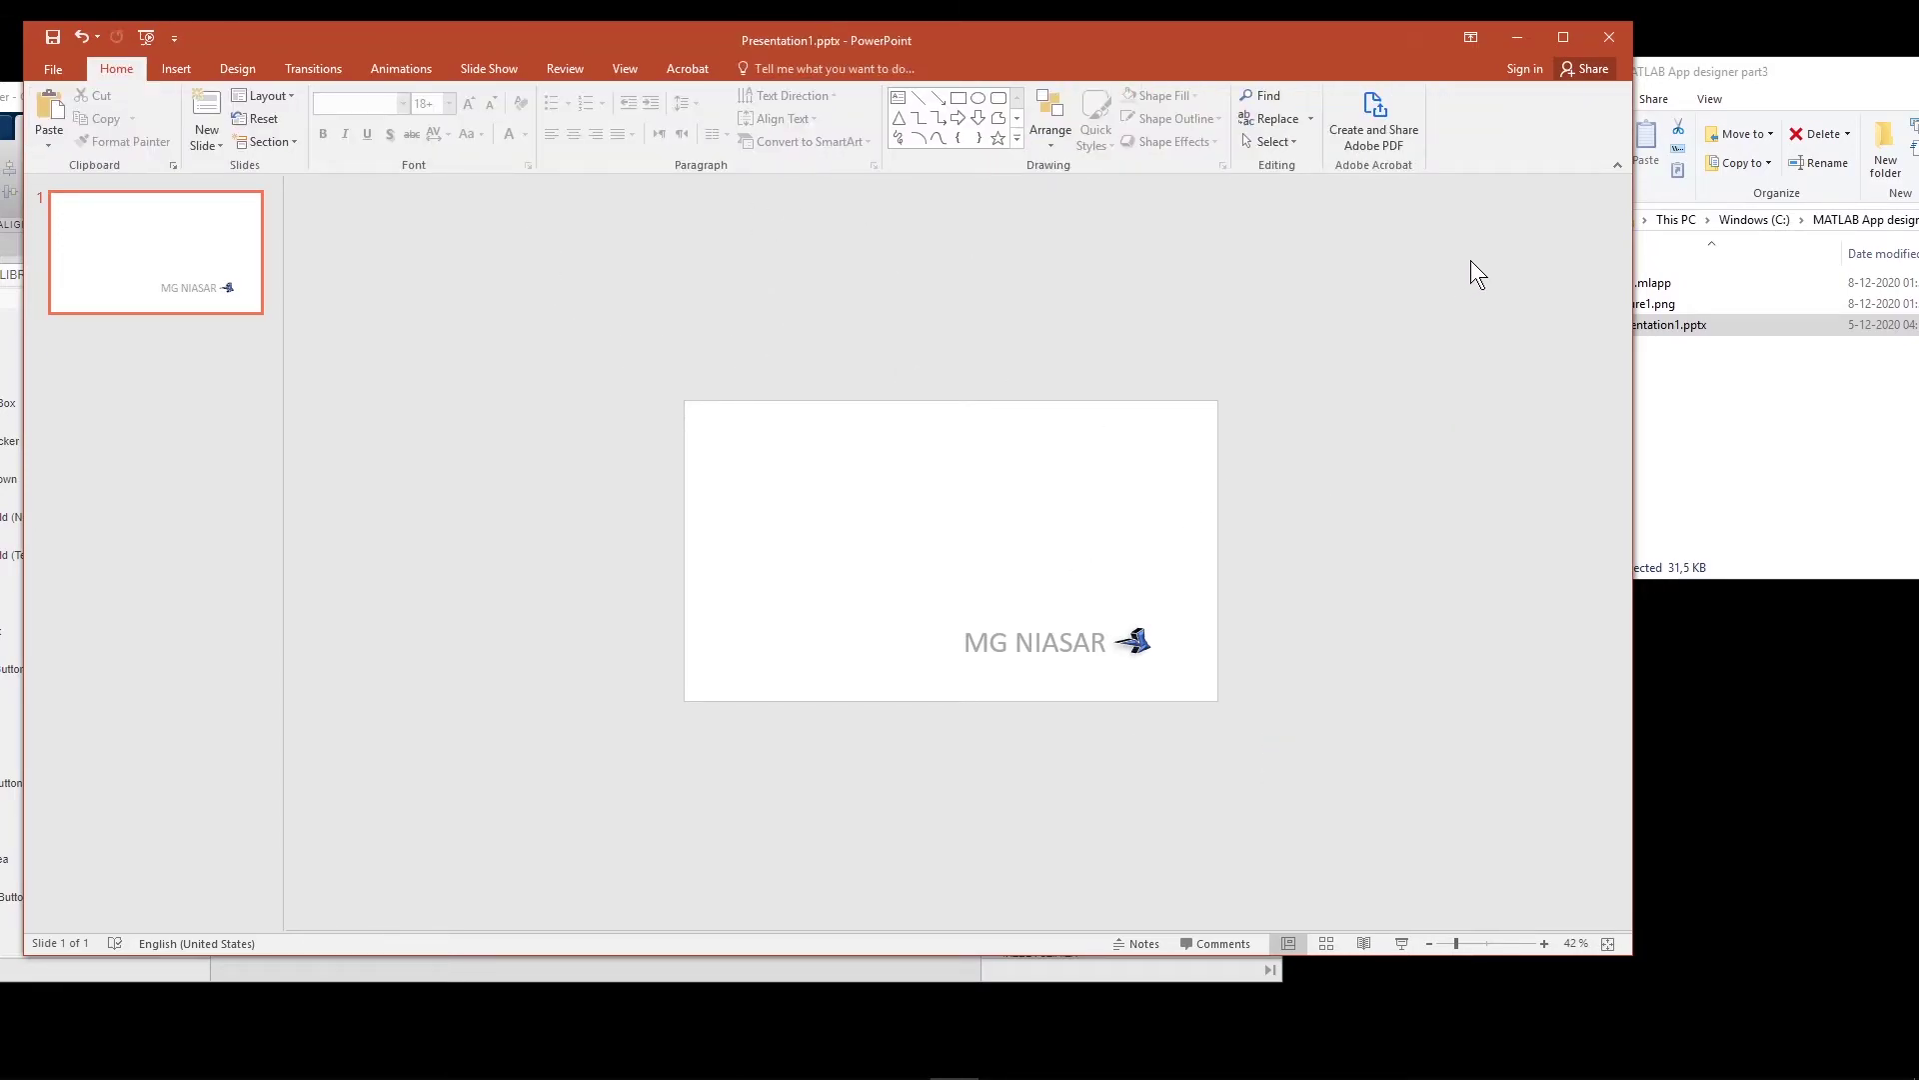
{"action": "left_click_drag", "start_coordinate": [1497, 220], "coordinate": [315, 970]}
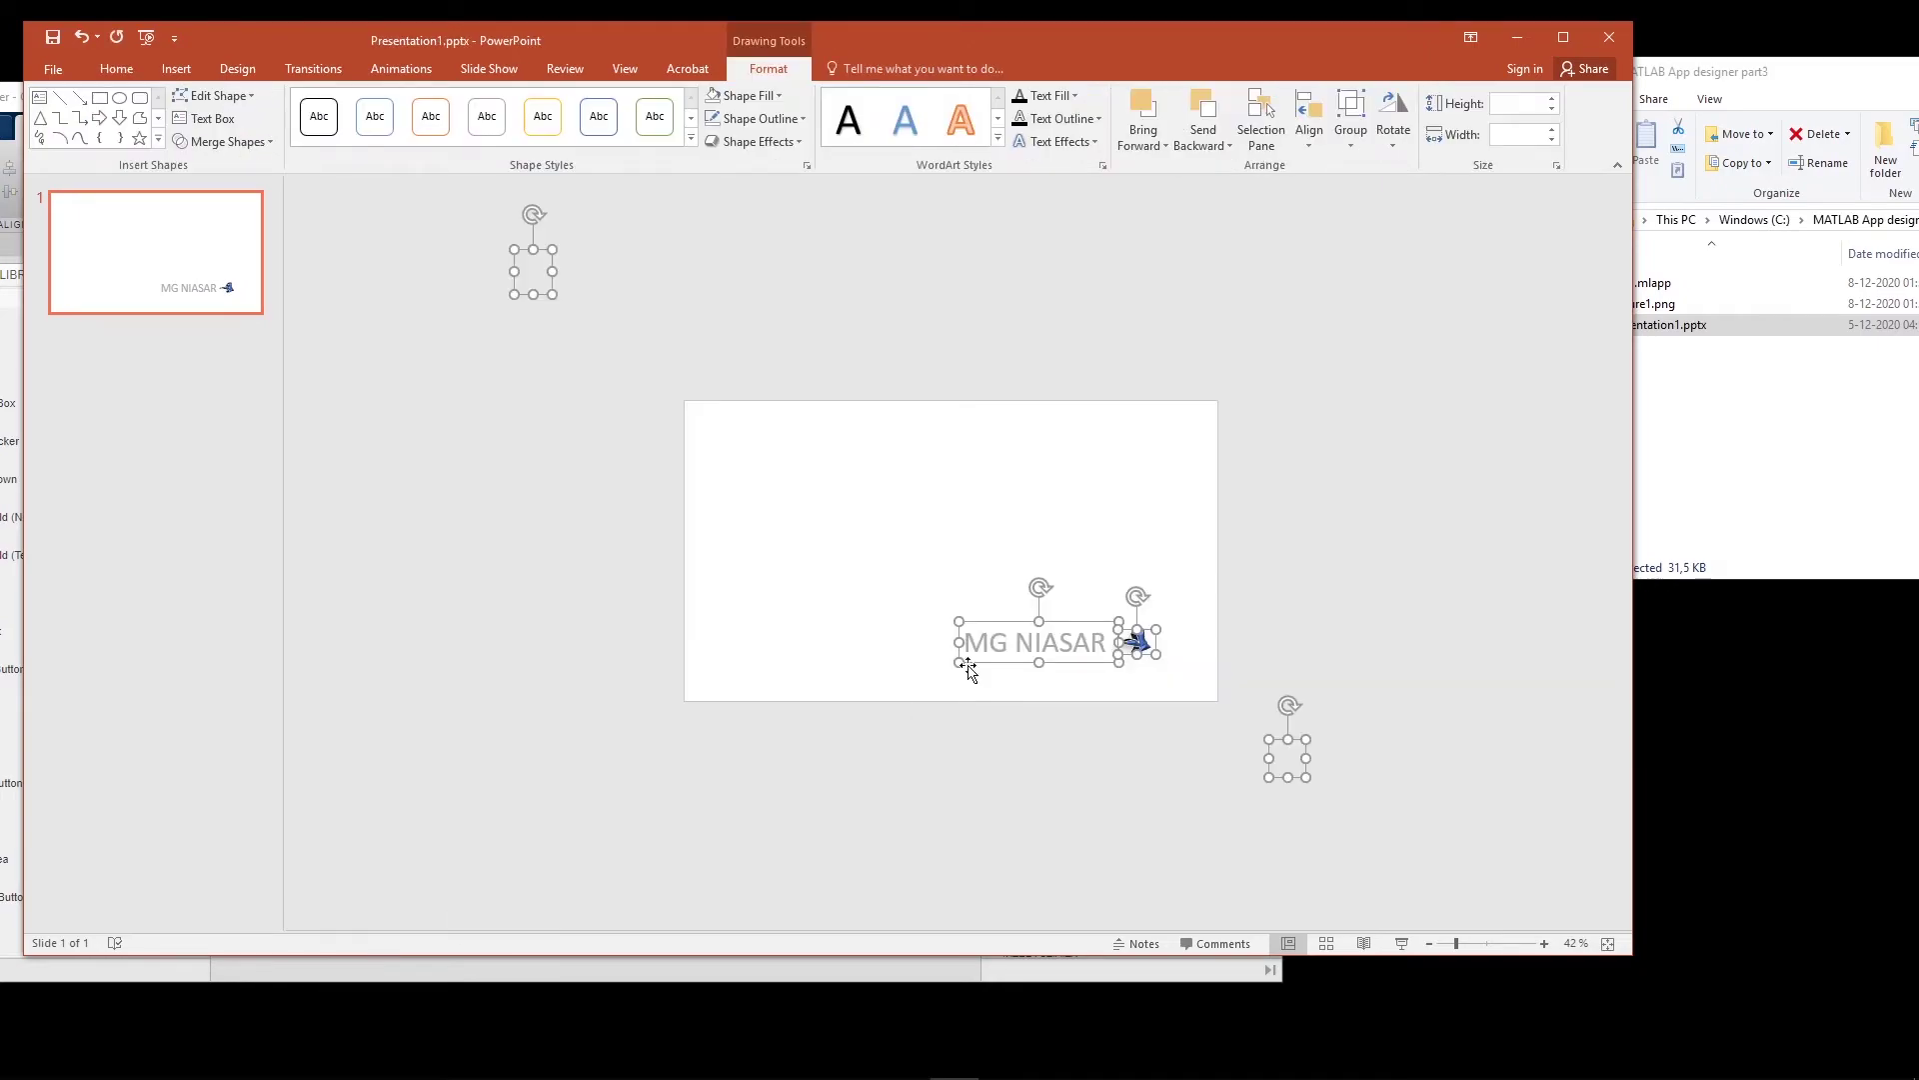
Export the selected squares, title and logo as Picture2.png.
{"action": "right_click", "coordinate": [998, 624]}
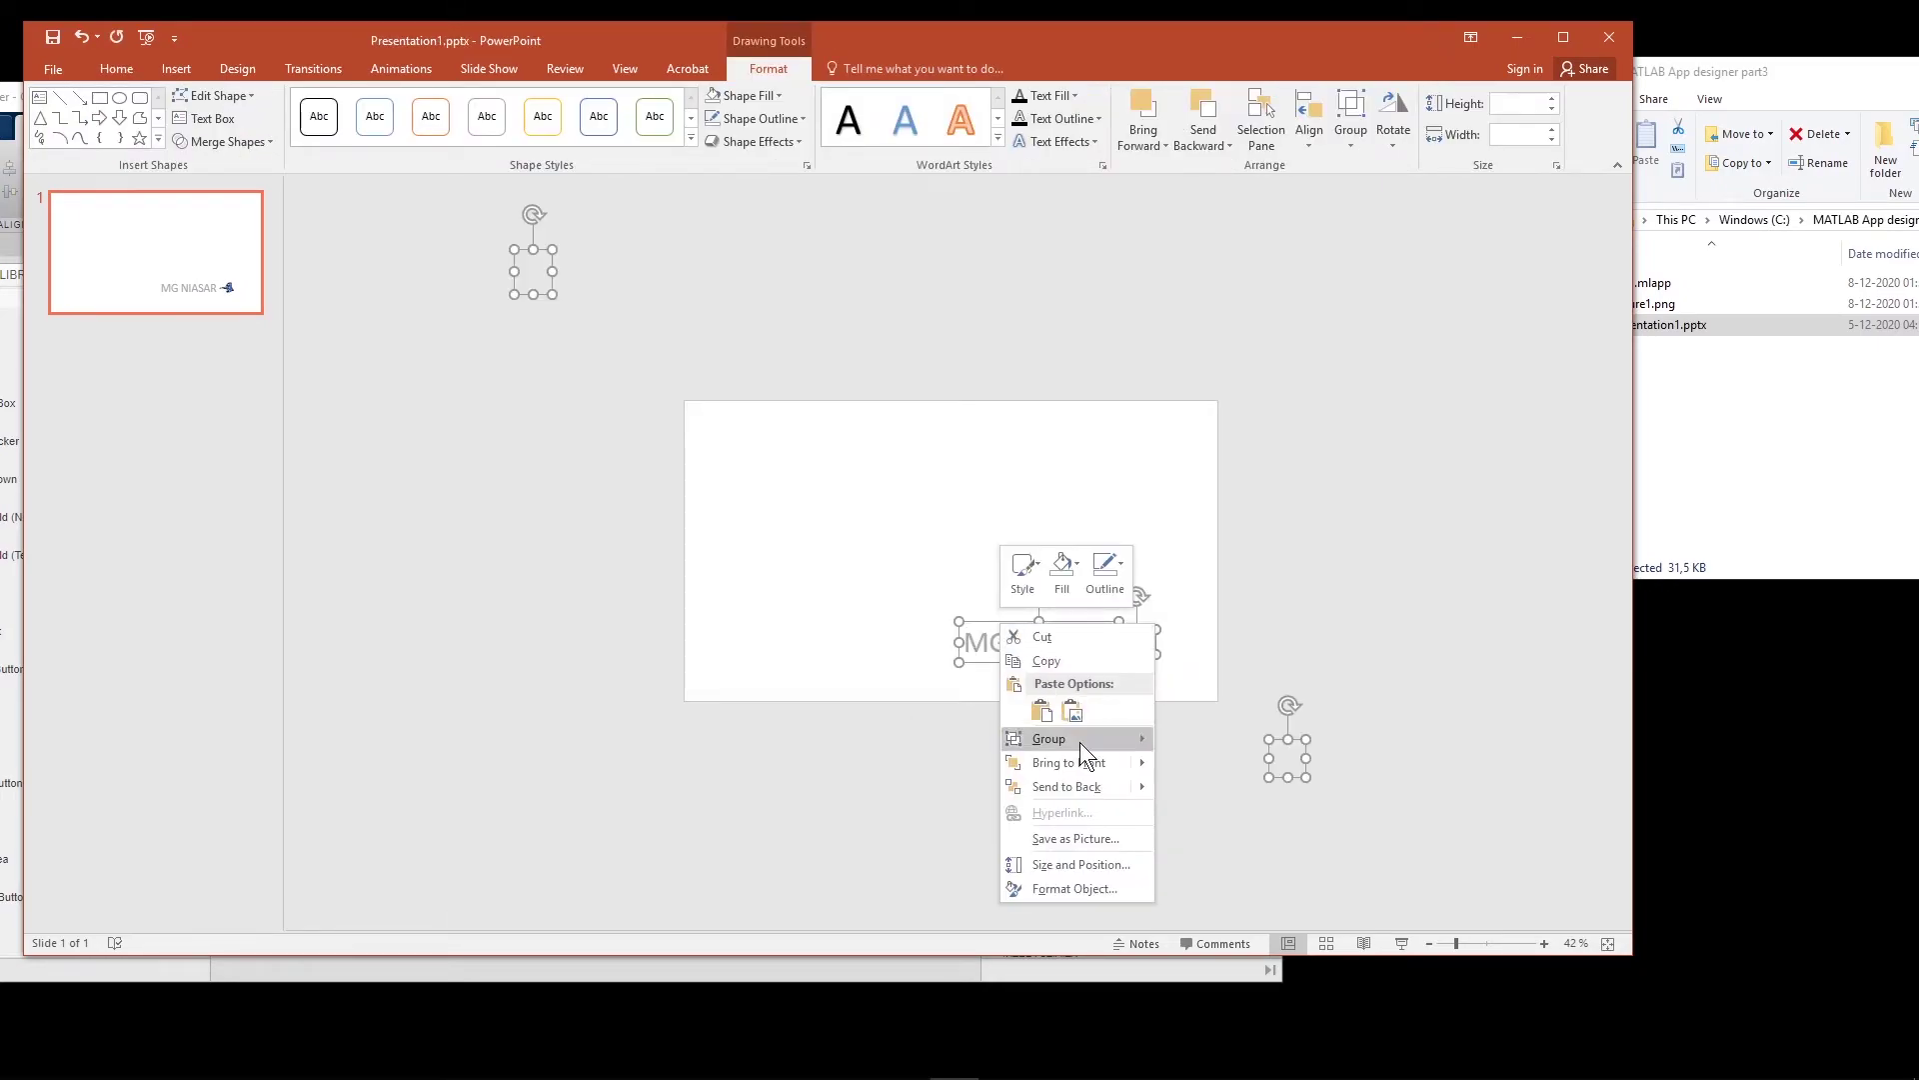
{"action": "left_click", "coordinate": [1084, 835]}
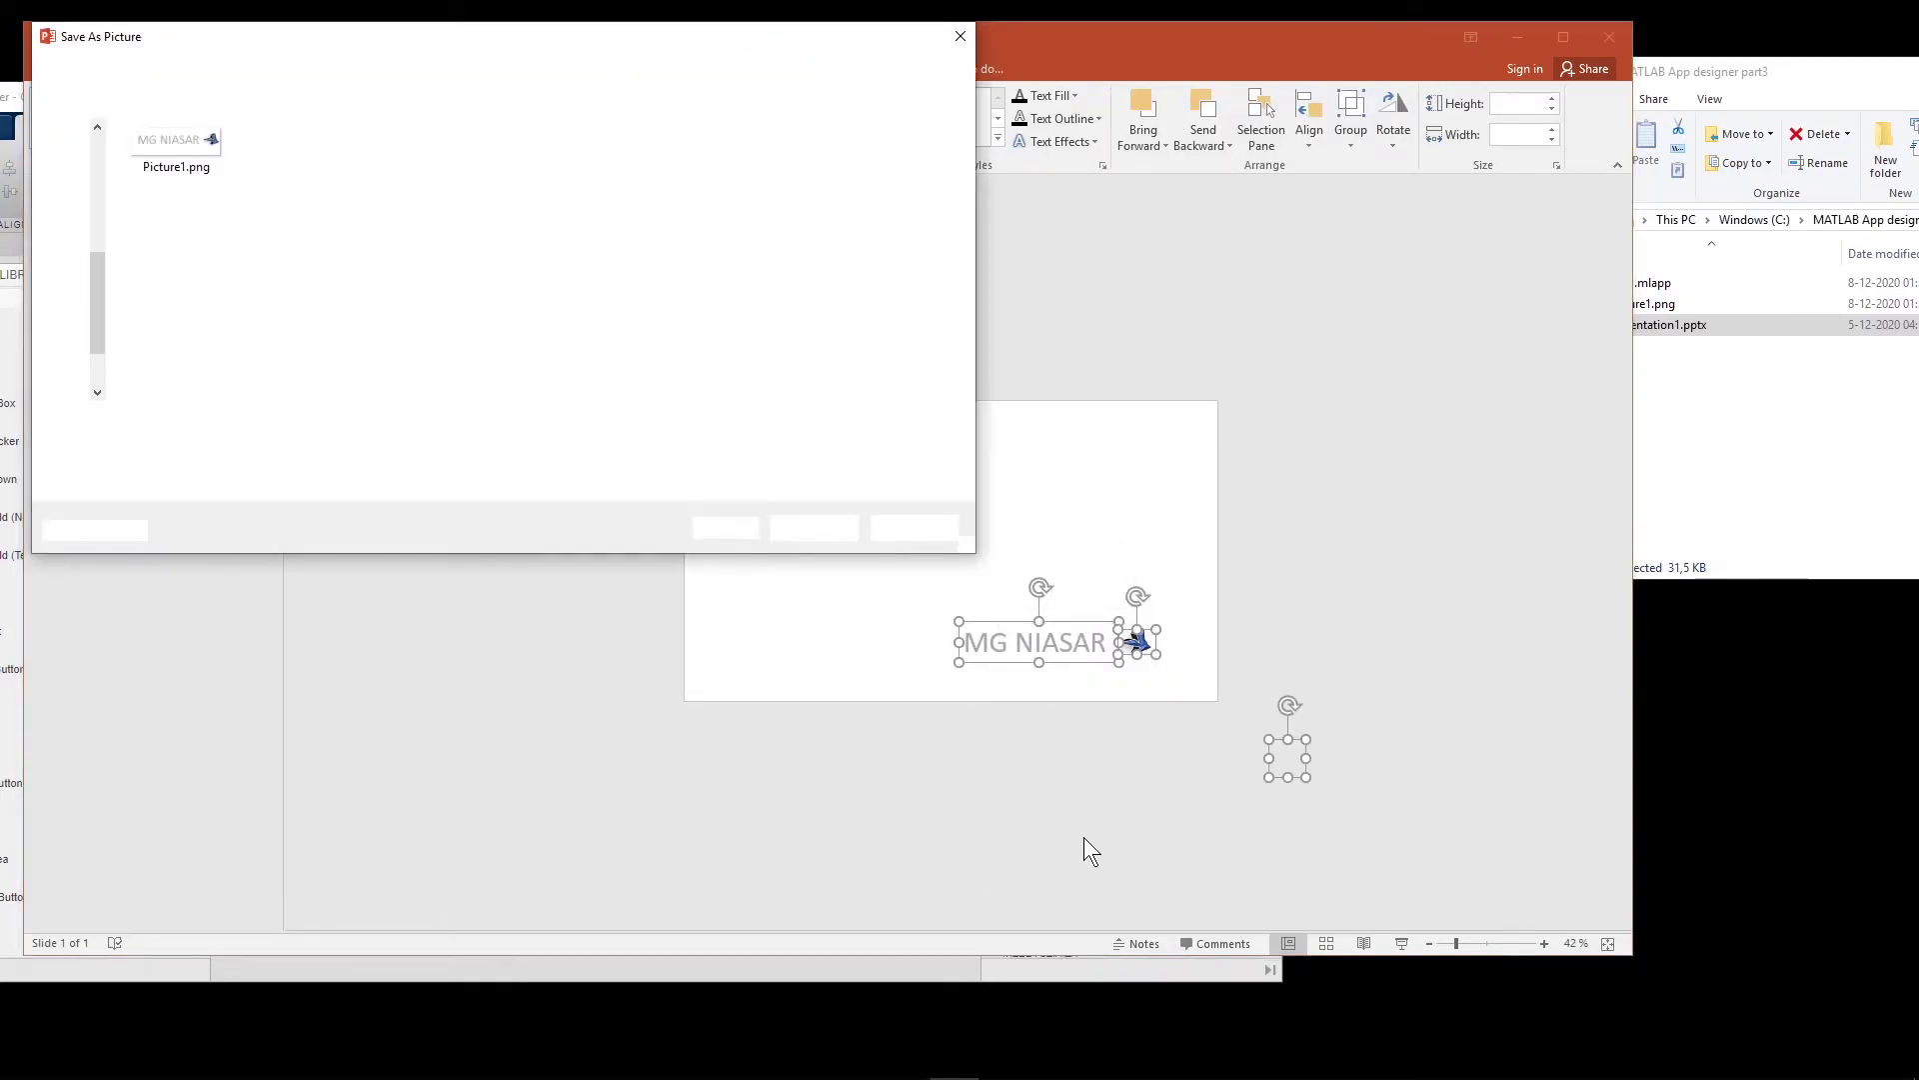
{"action": "left_click", "coordinate": [204, 422]}
{"action": "key", "text": "BackSpace"}
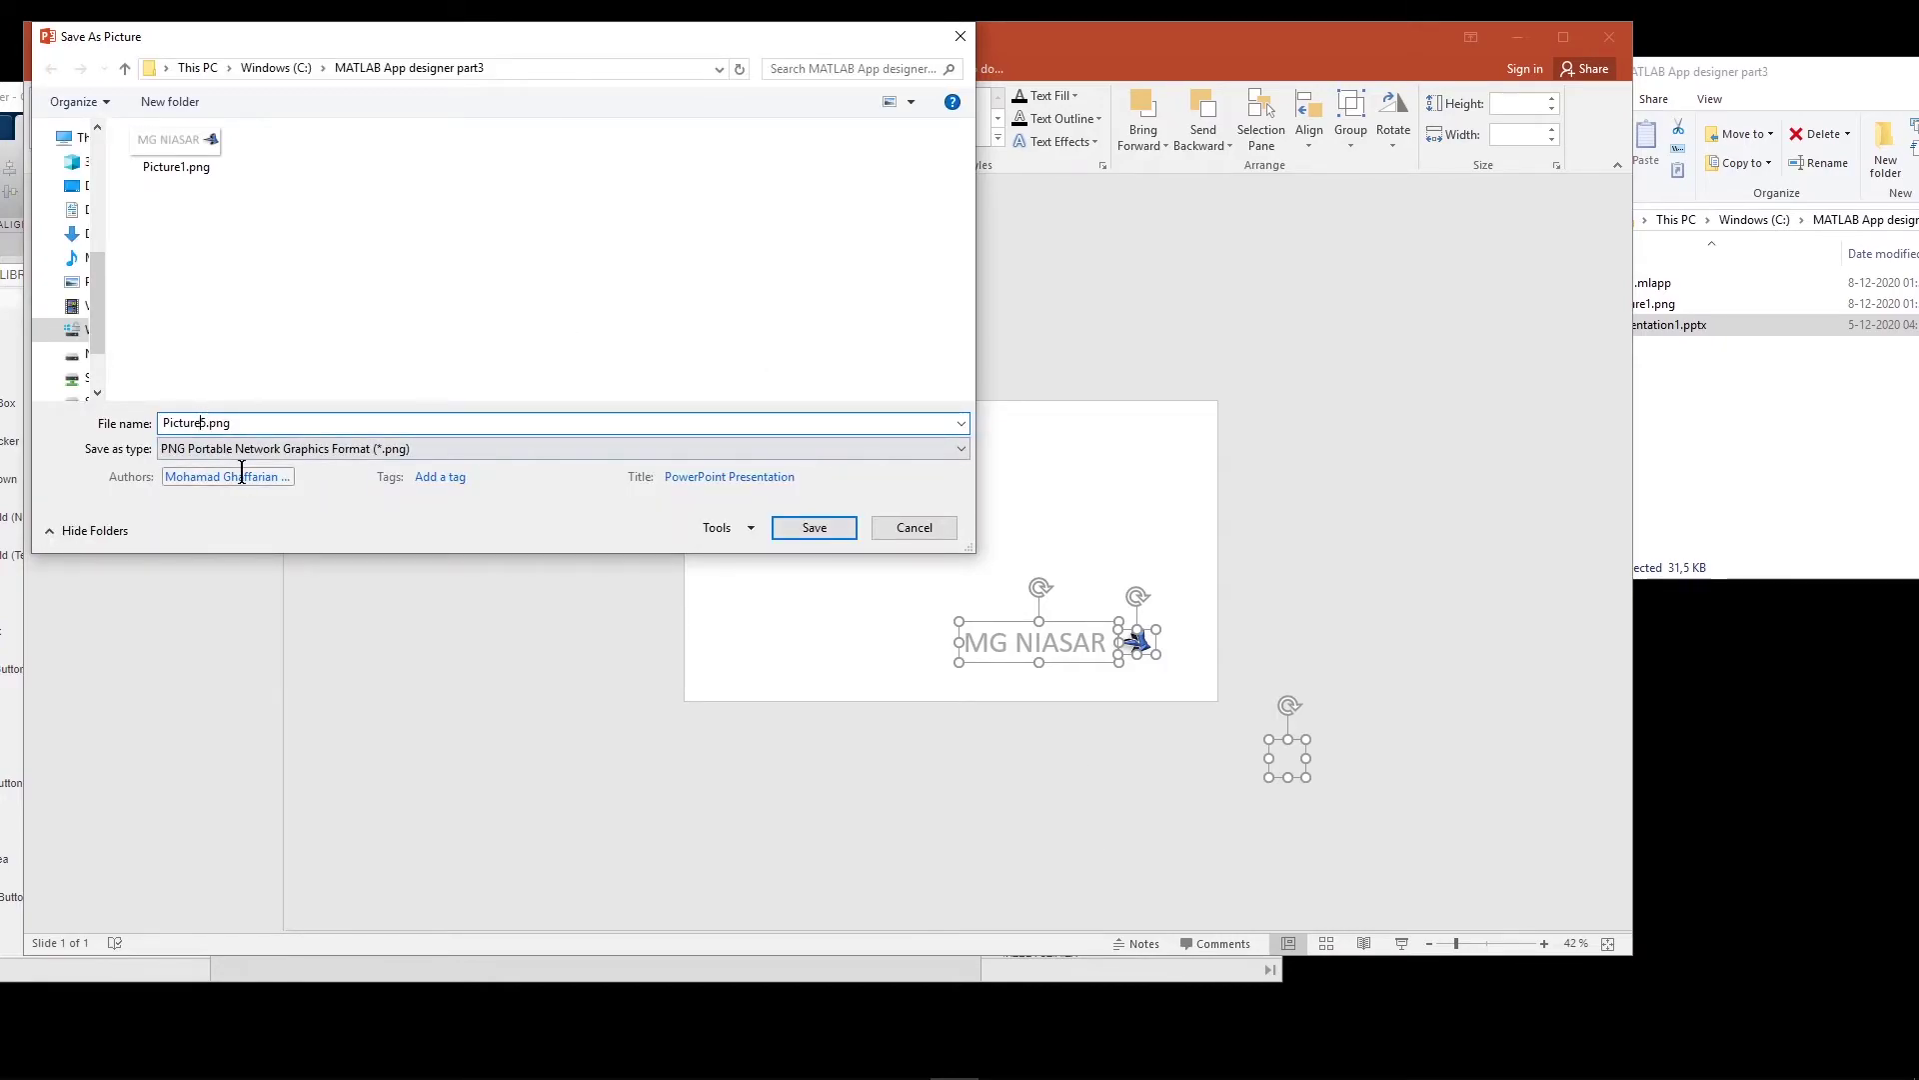
{"action": "type", "text": "2"}
{"action": "key", "text": "Return"}
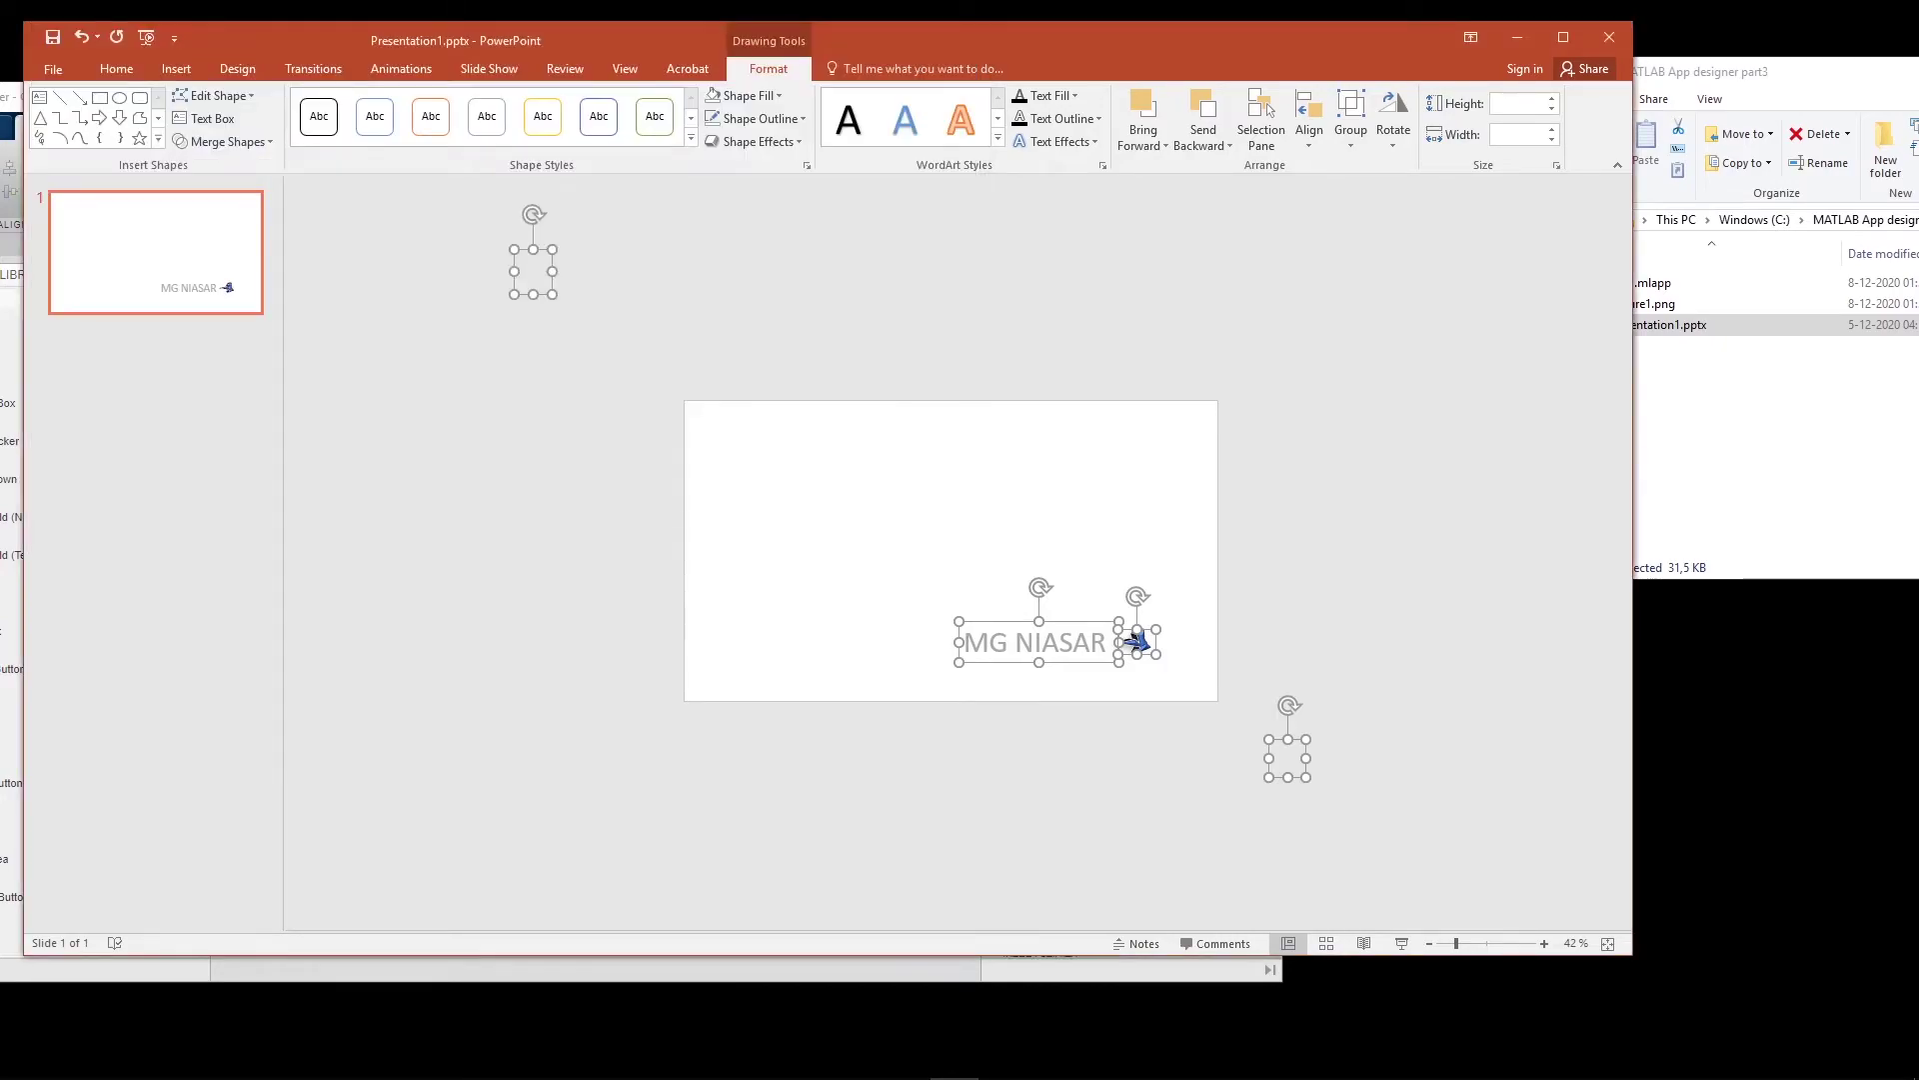
{"action": "left_click", "coordinate": [1519, 37]}
Compare Picture1.png and Picture2.png in Paint, then maximize App Designer again.
{"action": "left_click_drag", "start_coordinate": [1800, 71], "coordinate": [1455, 114]}
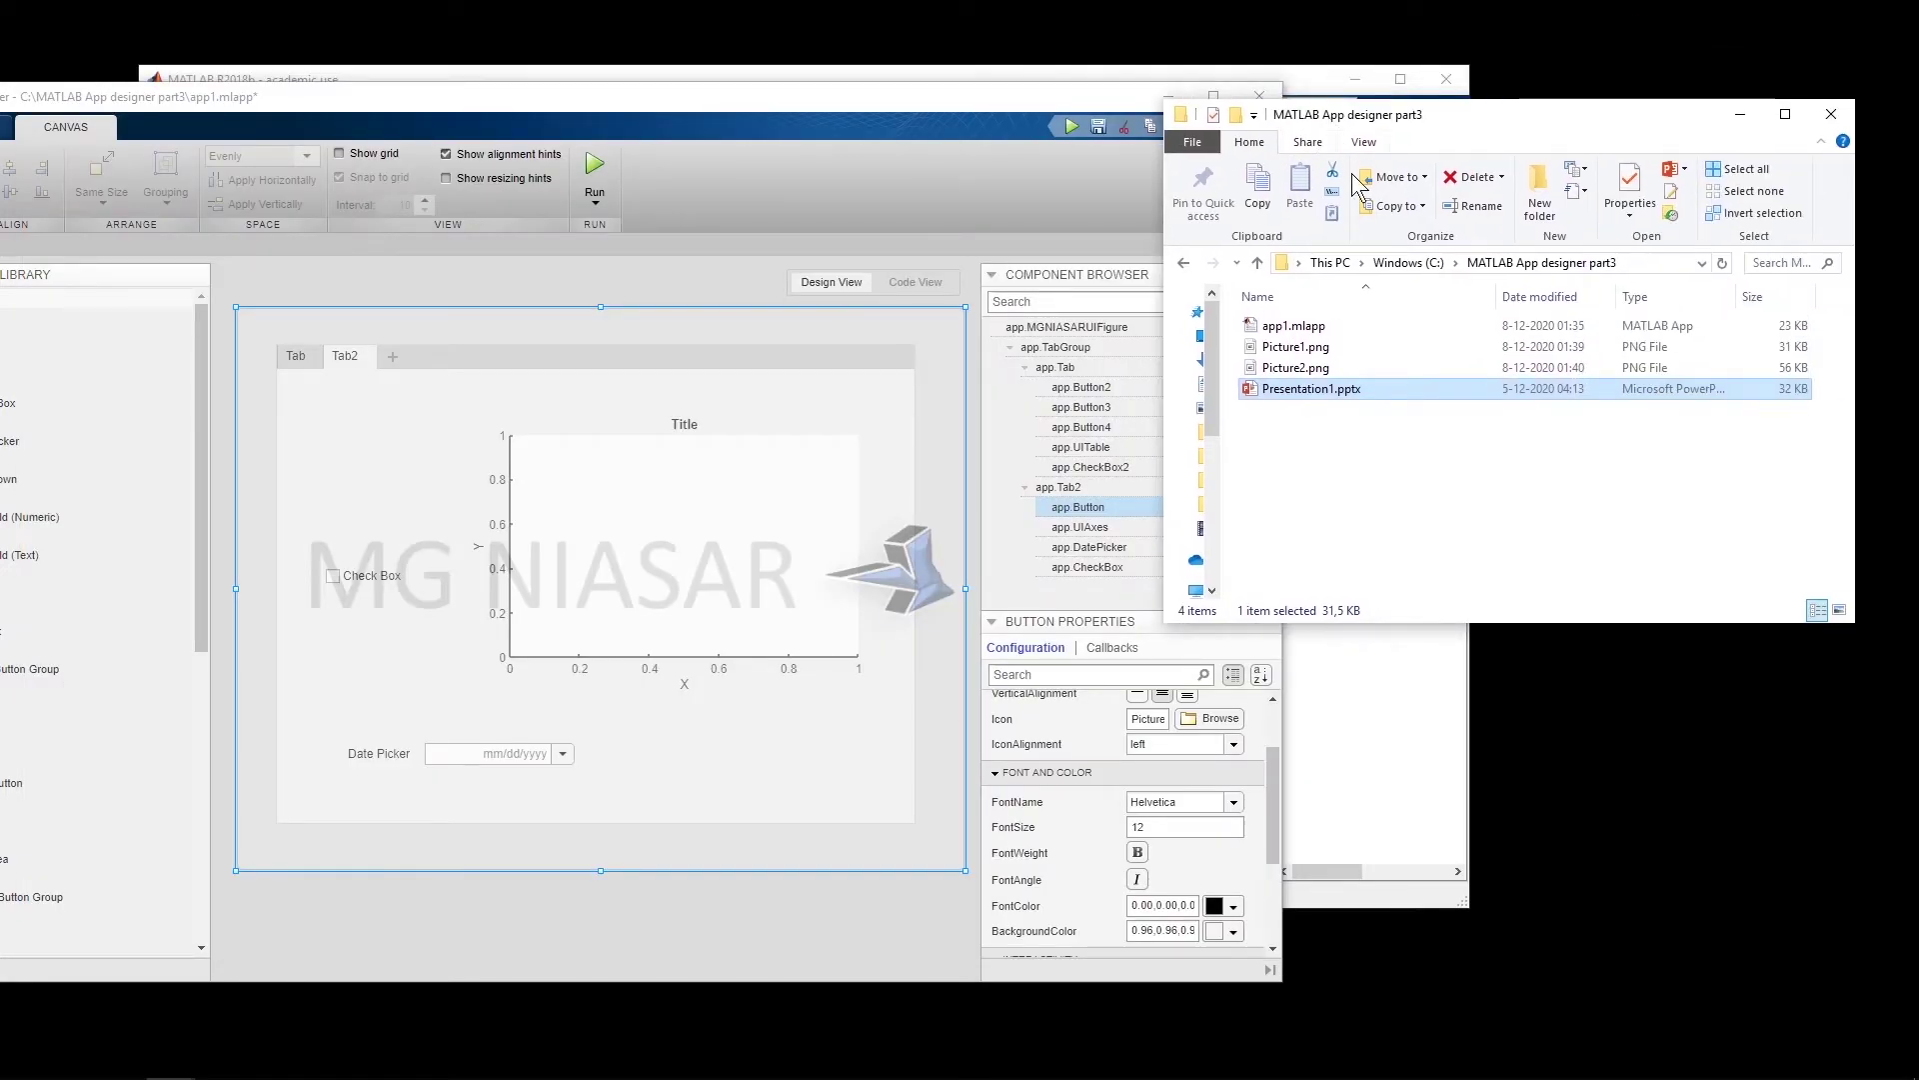
{"action": "left_click", "coordinate": [1306, 347]}
{"action": "double_click", "coordinate": [1296, 347]}
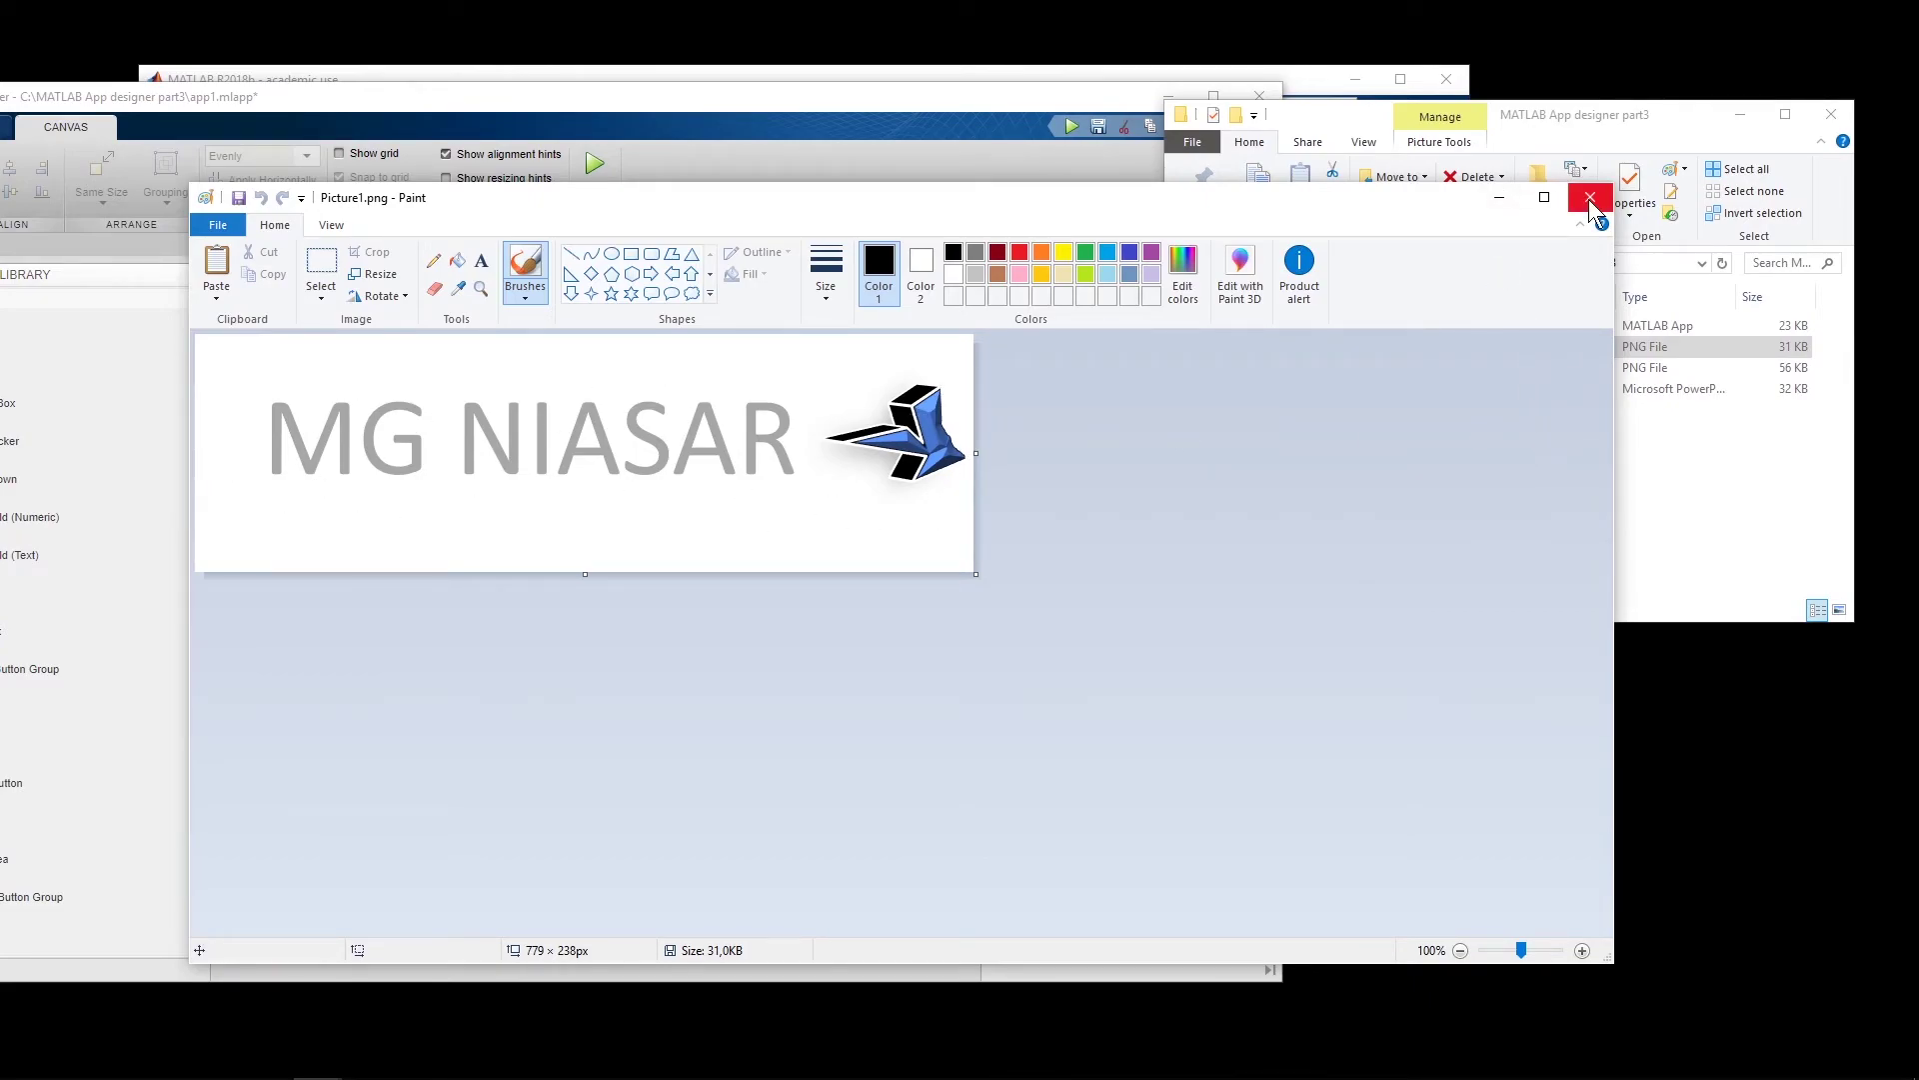
{"action": "left_click", "coordinate": [1596, 150]}
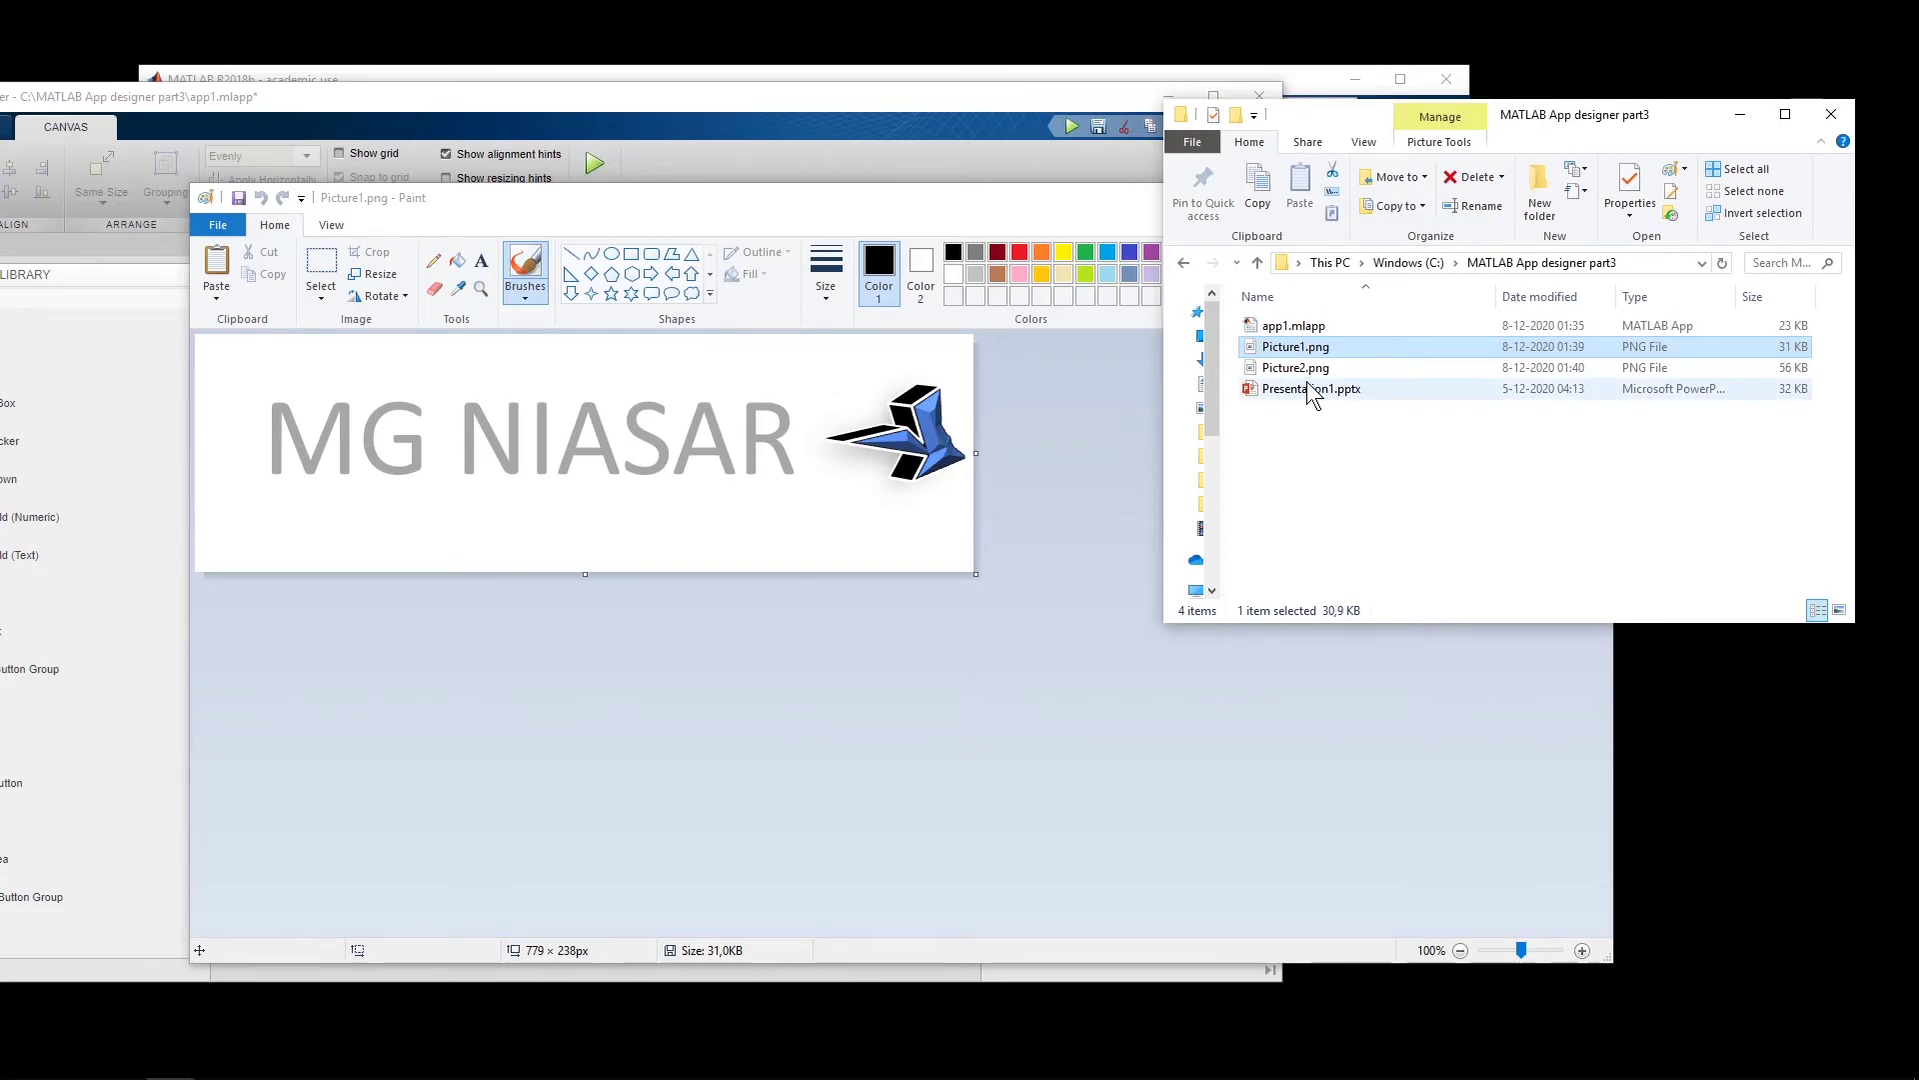
{"action": "left_click_drag", "start_coordinate": [1318, 367], "coordinate": [992, 510]}
{"action": "left_click", "coordinate": [1486, 945]}
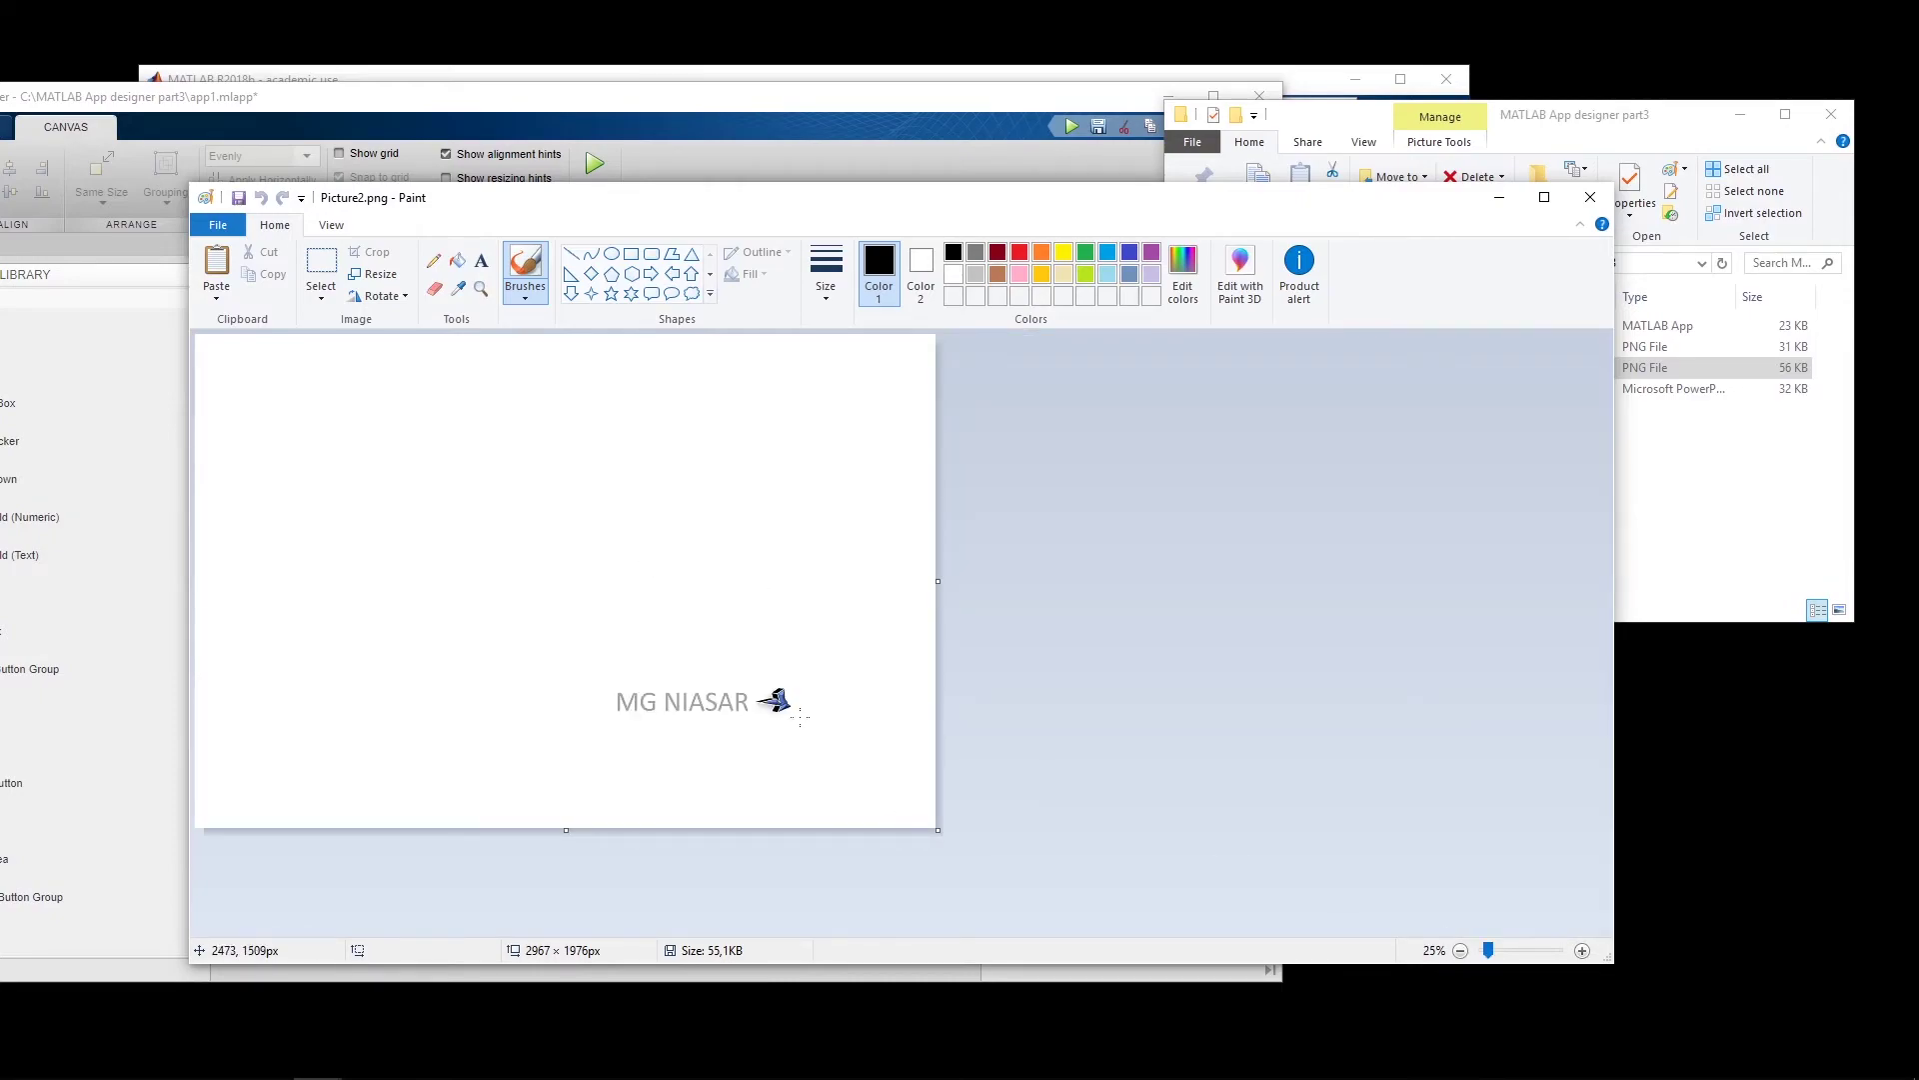
{"action": "left_click", "coordinate": [1493, 199]}
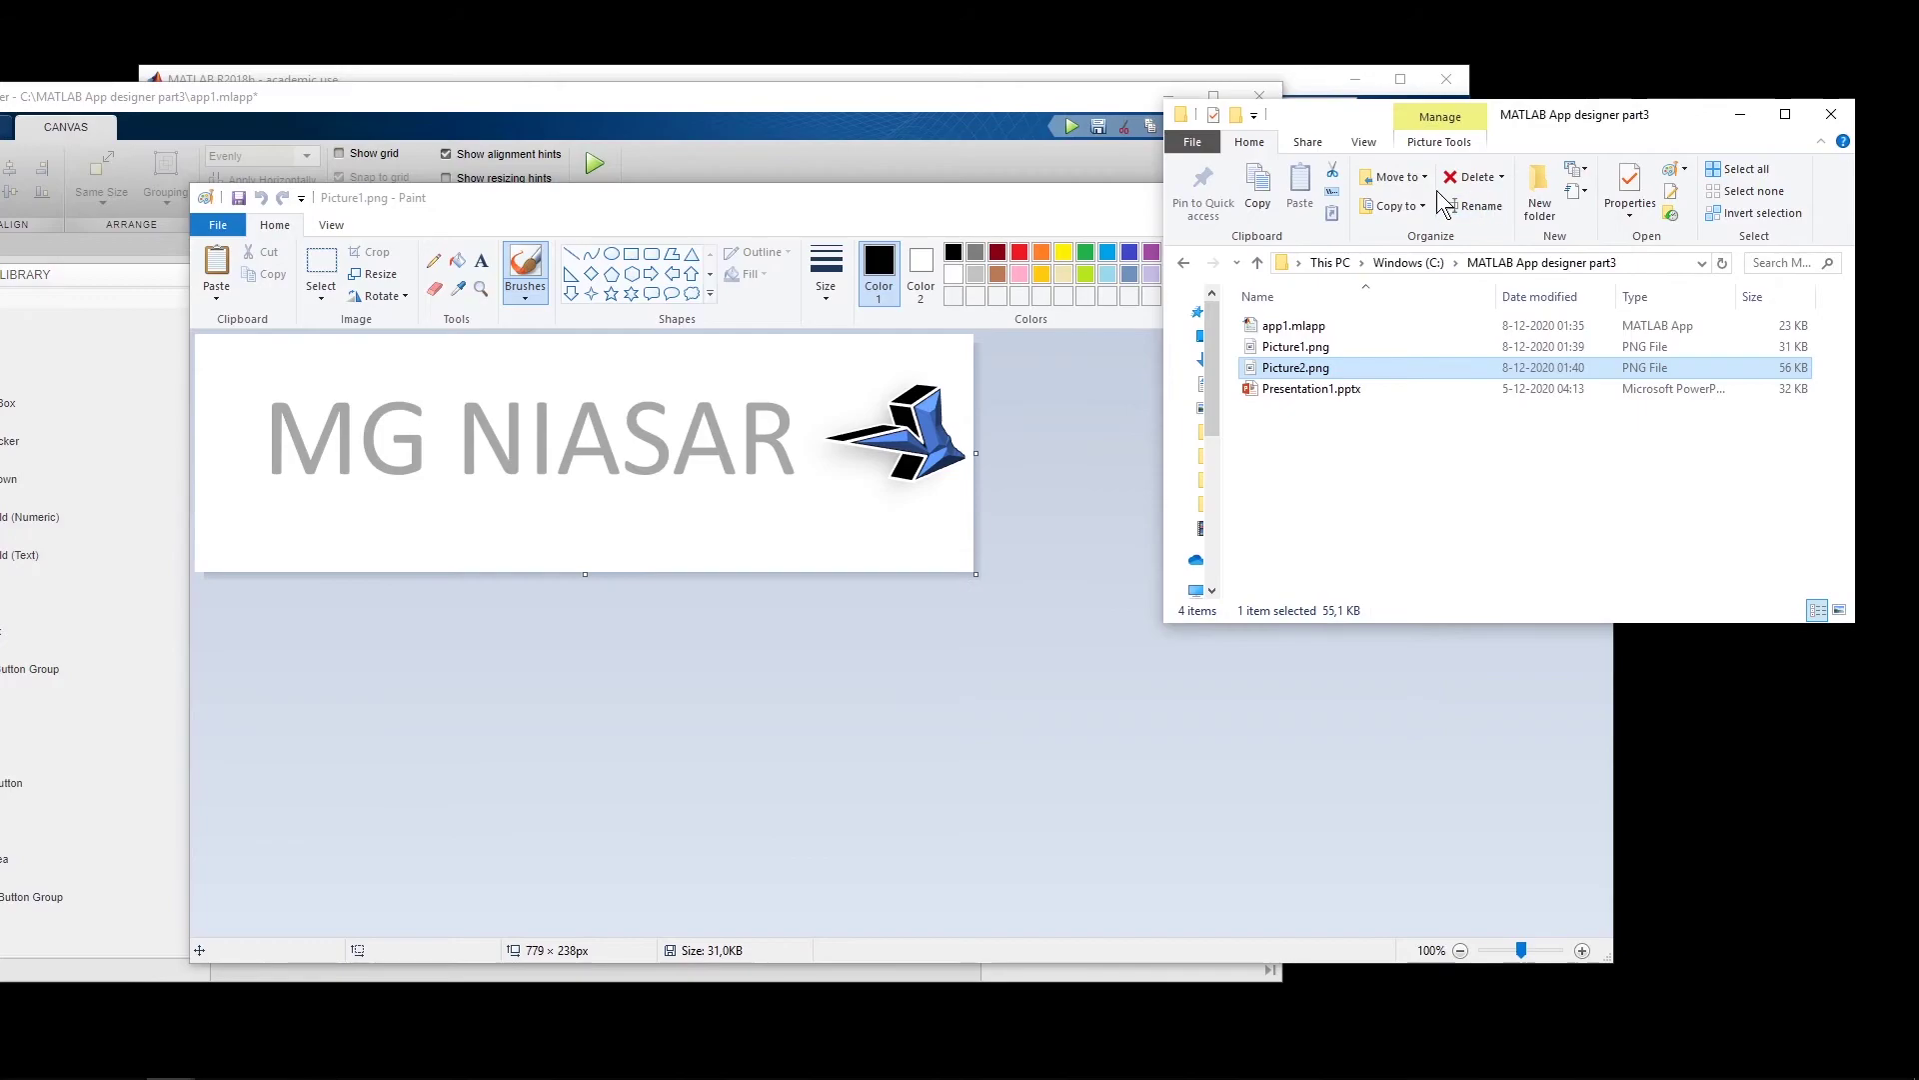
{"action": "left_click", "coordinate": [1040, 171]}
{"action": "double_click", "coordinate": [1002, 105]}
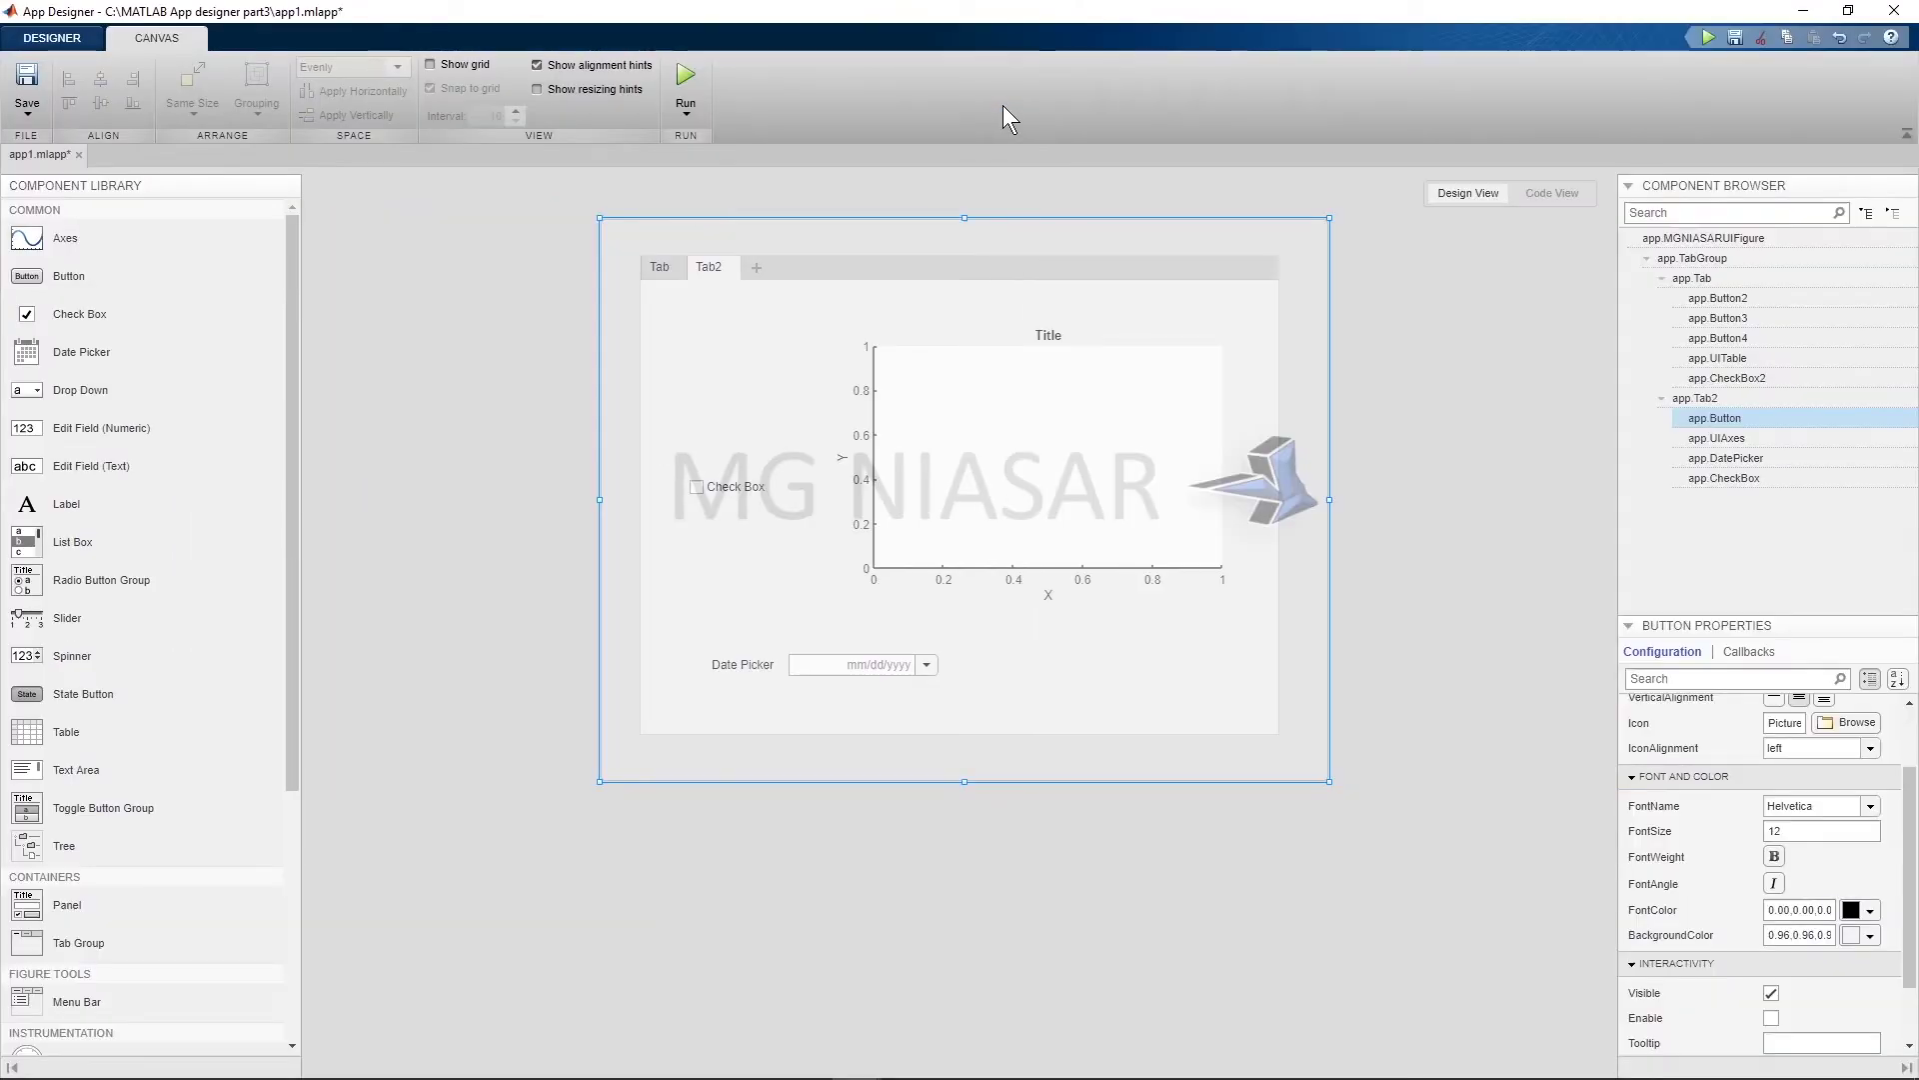
Switch the Tab2 button's icon to Picture2.png and enlarge the app figure.
{"action": "left_click", "coordinate": [1854, 722]}
{"action": "double_click", "coordinate": [406, 194]}
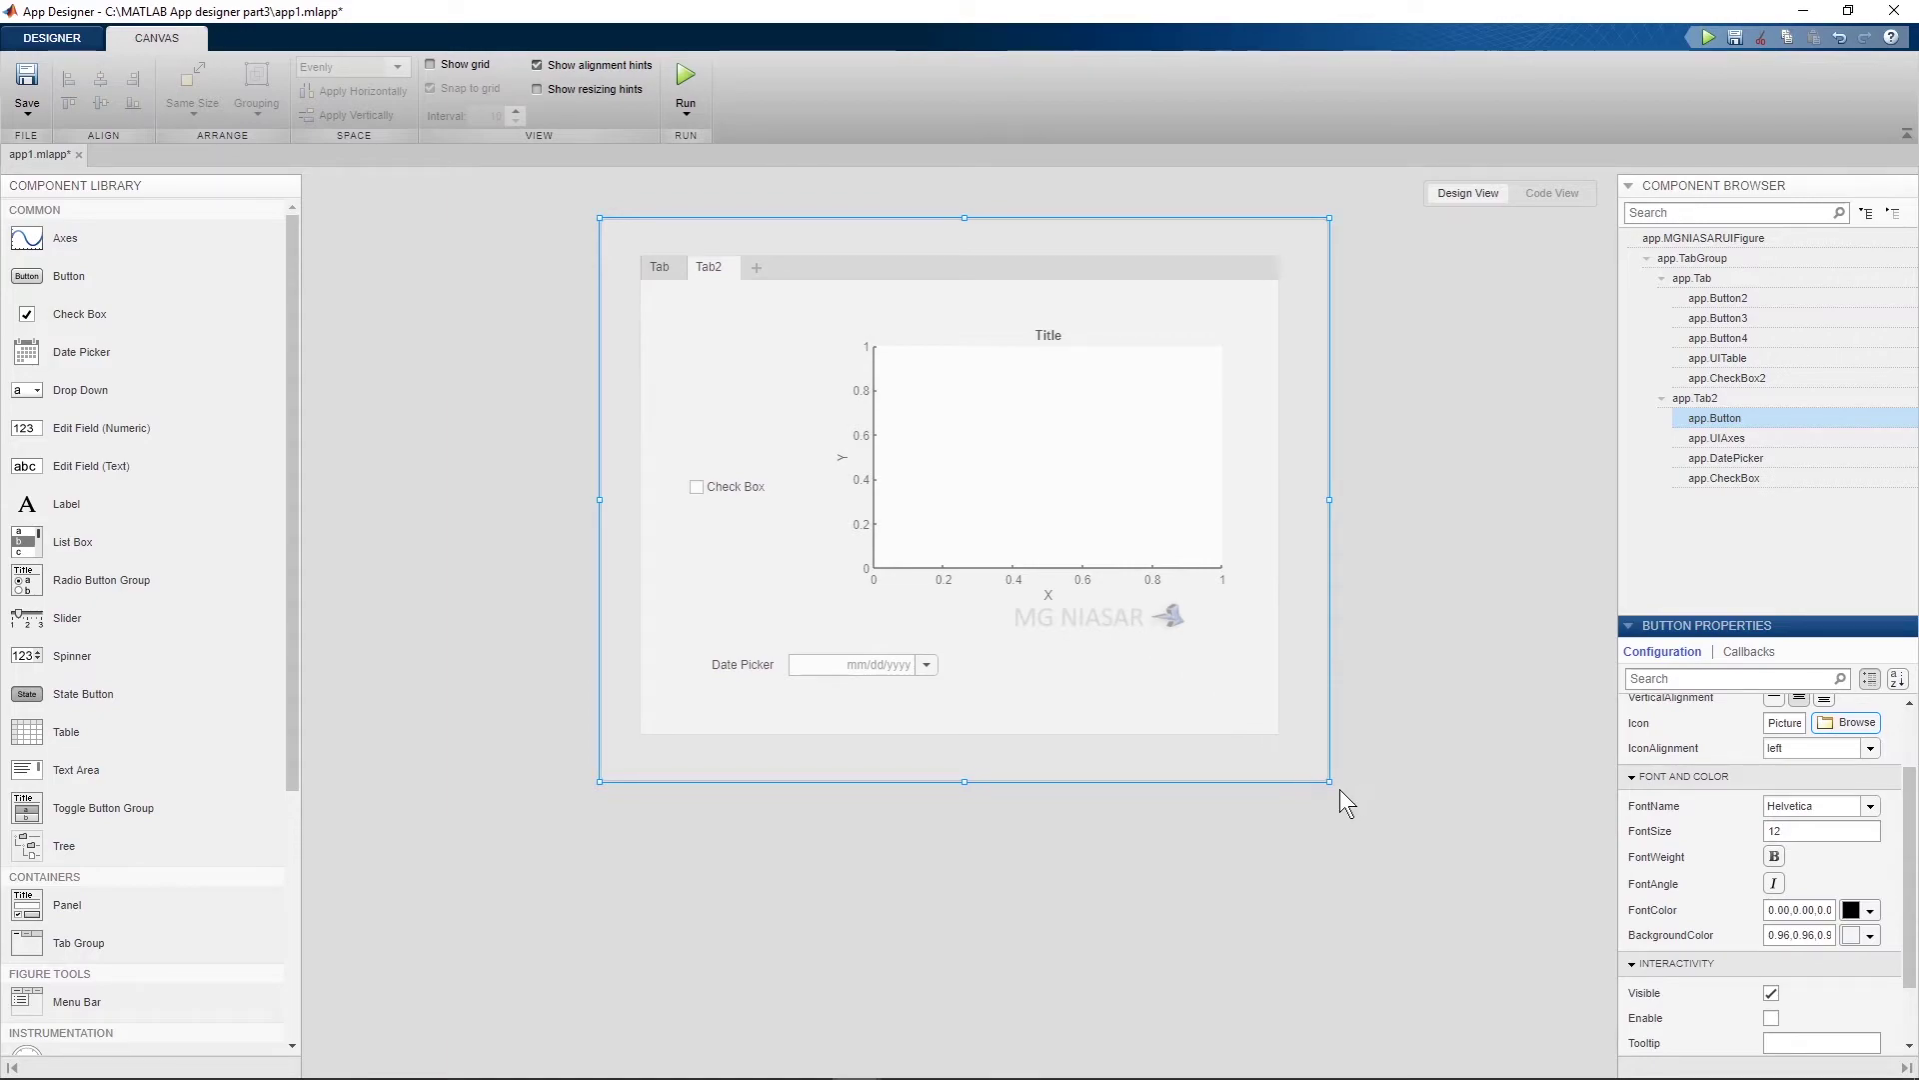
{"action": "left_click_drag", "start_coordinate": [1329, 781], "coordinate": [1431, 927]}
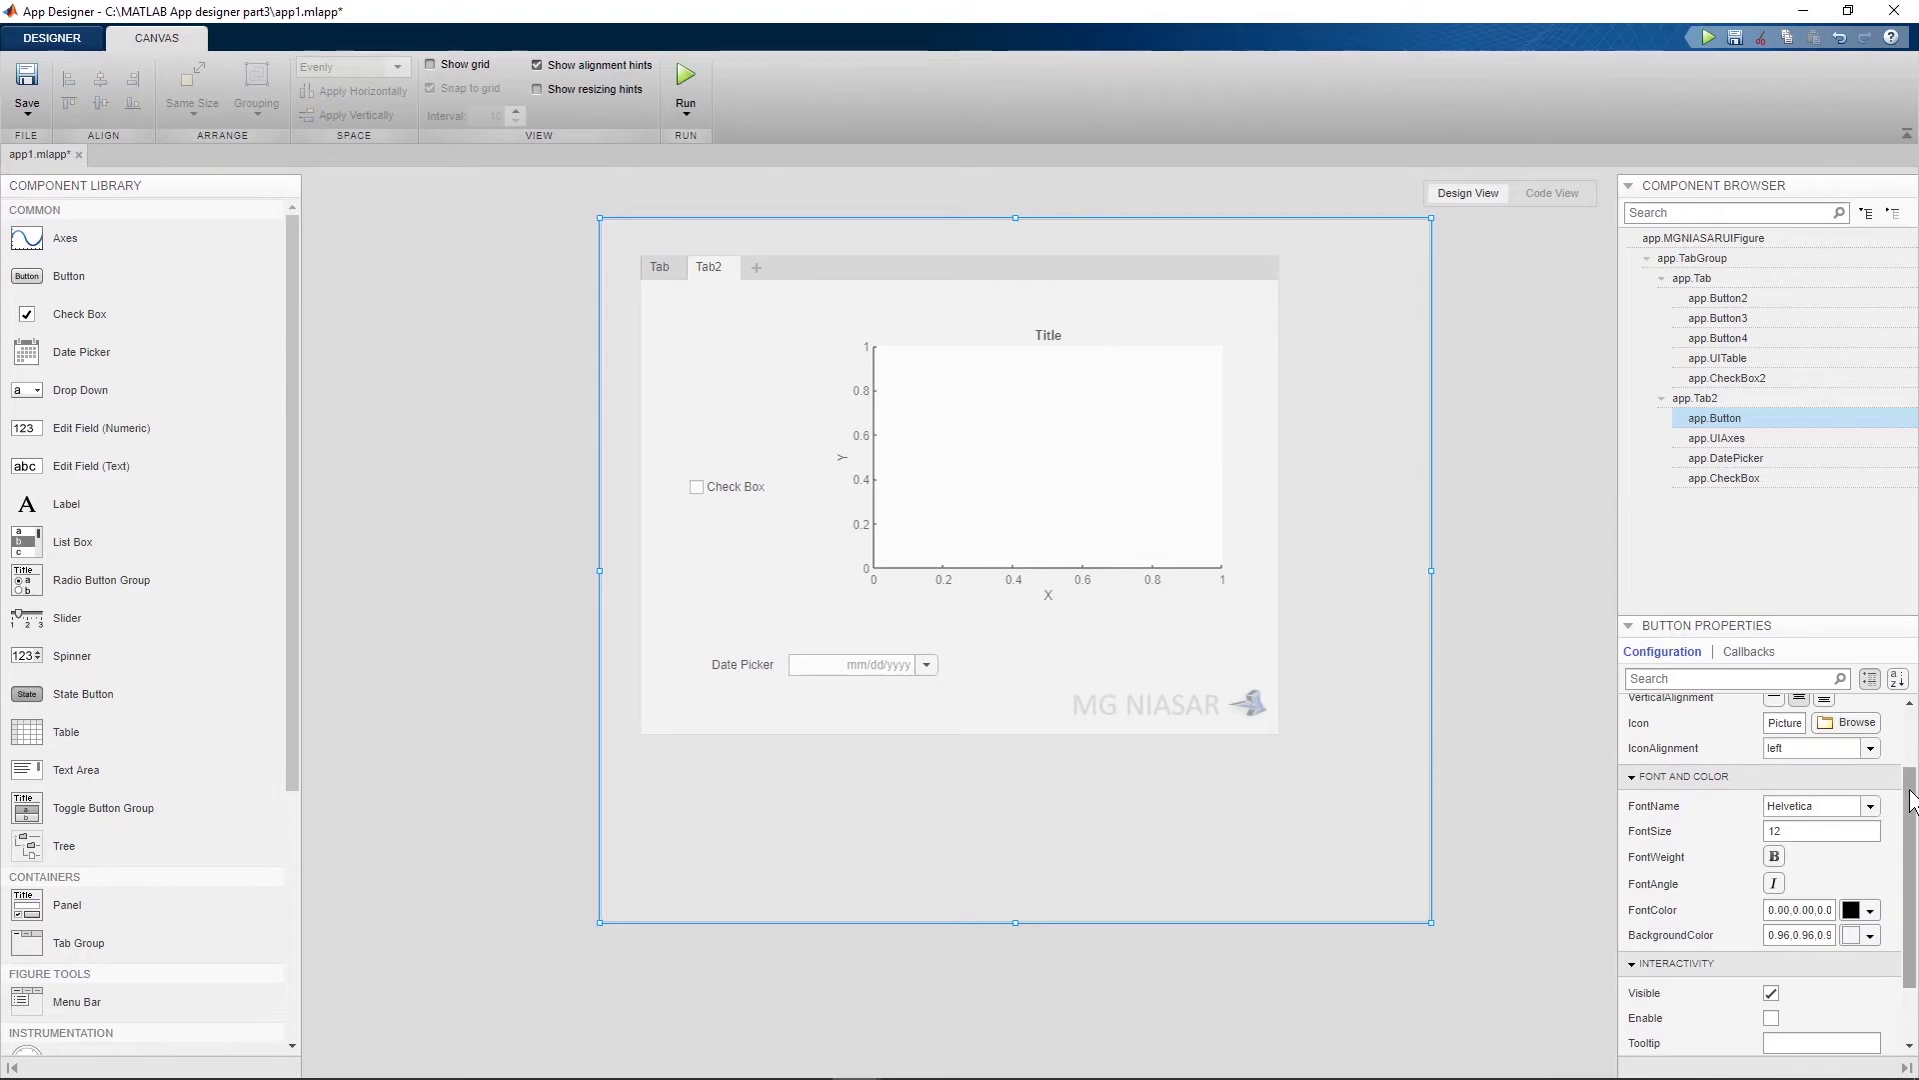
Copy the button's Position value -39,-187,830,703.
{"action": "left_click_drag", "start_coordinate": [1907, 815], "coordinate": [1905, 895]}
{"action": "left_click", "coordinate": [1666, 990]}
{"action": "left_click_drag", "start_coordinate": [1869, 1020], "coordinate": [1713, 1030]}
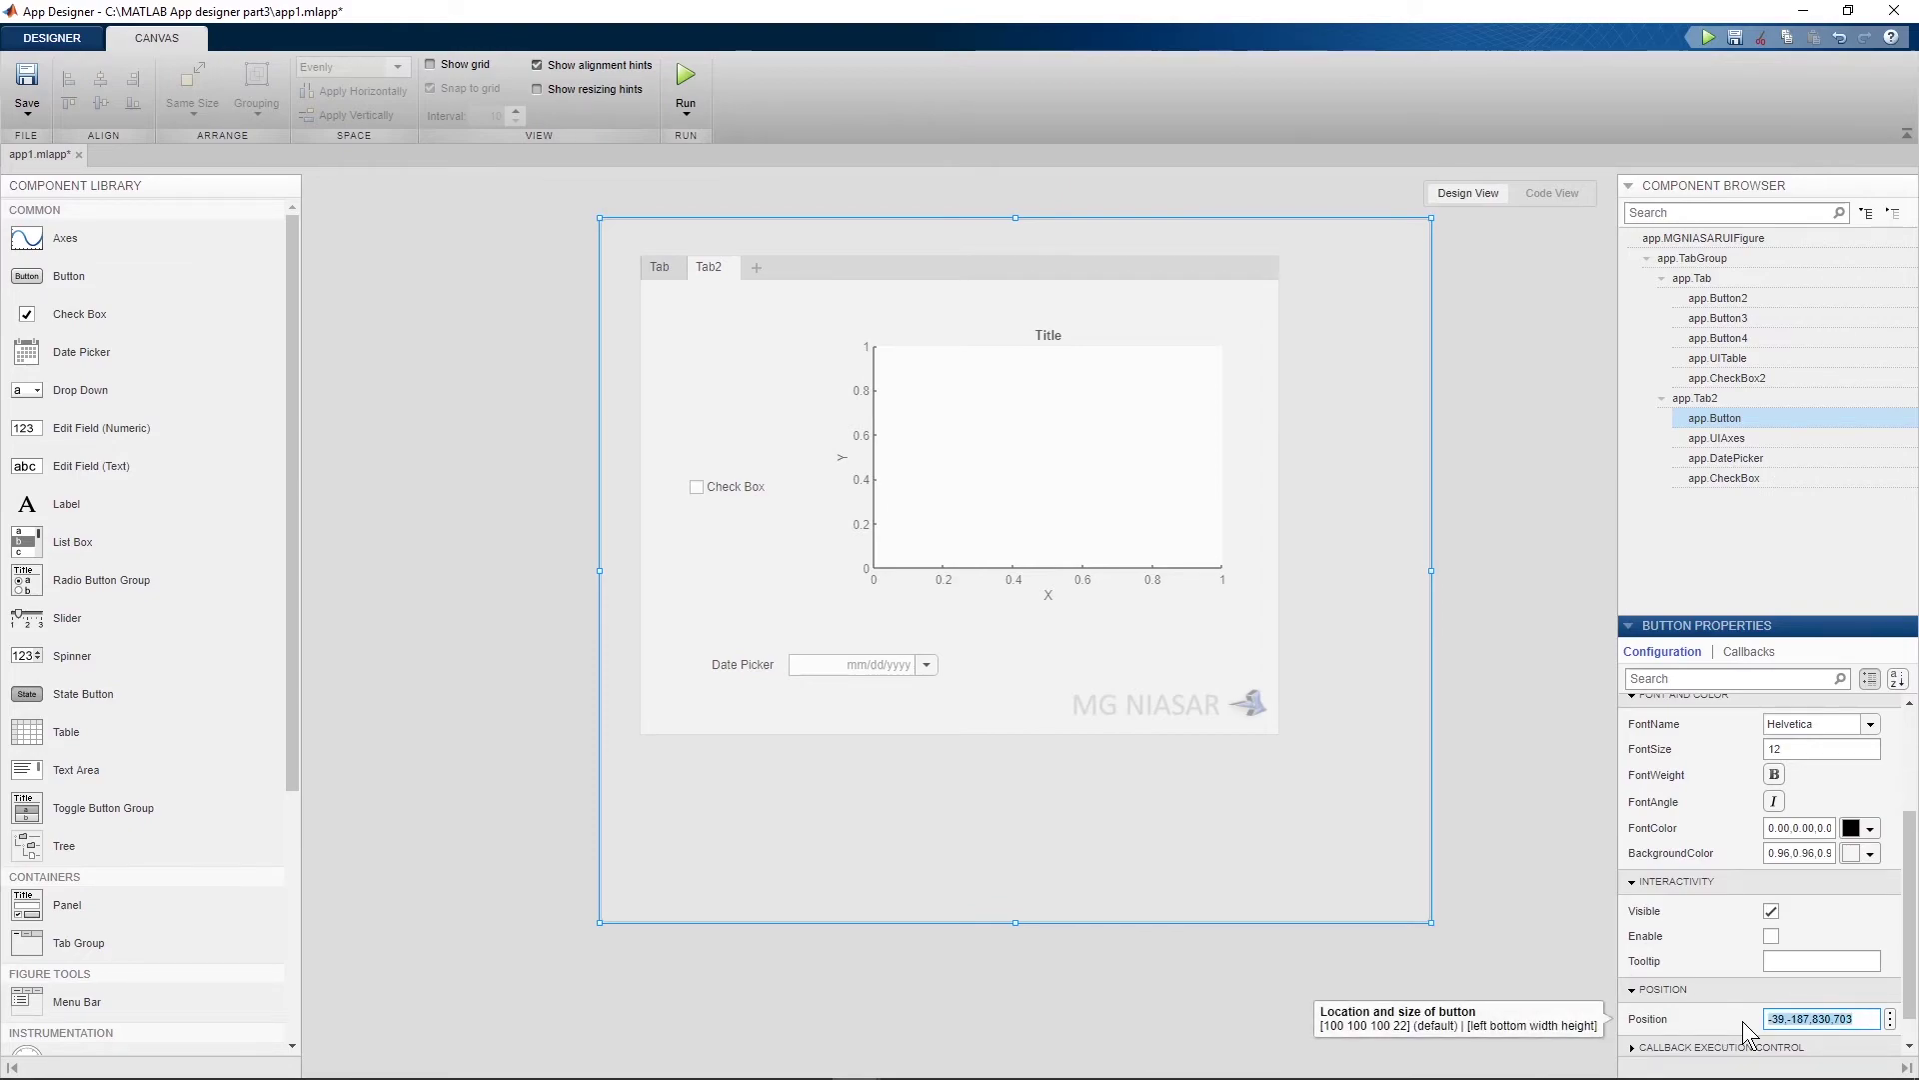
{"action": "left_click", "coordinate": [497, 484]}
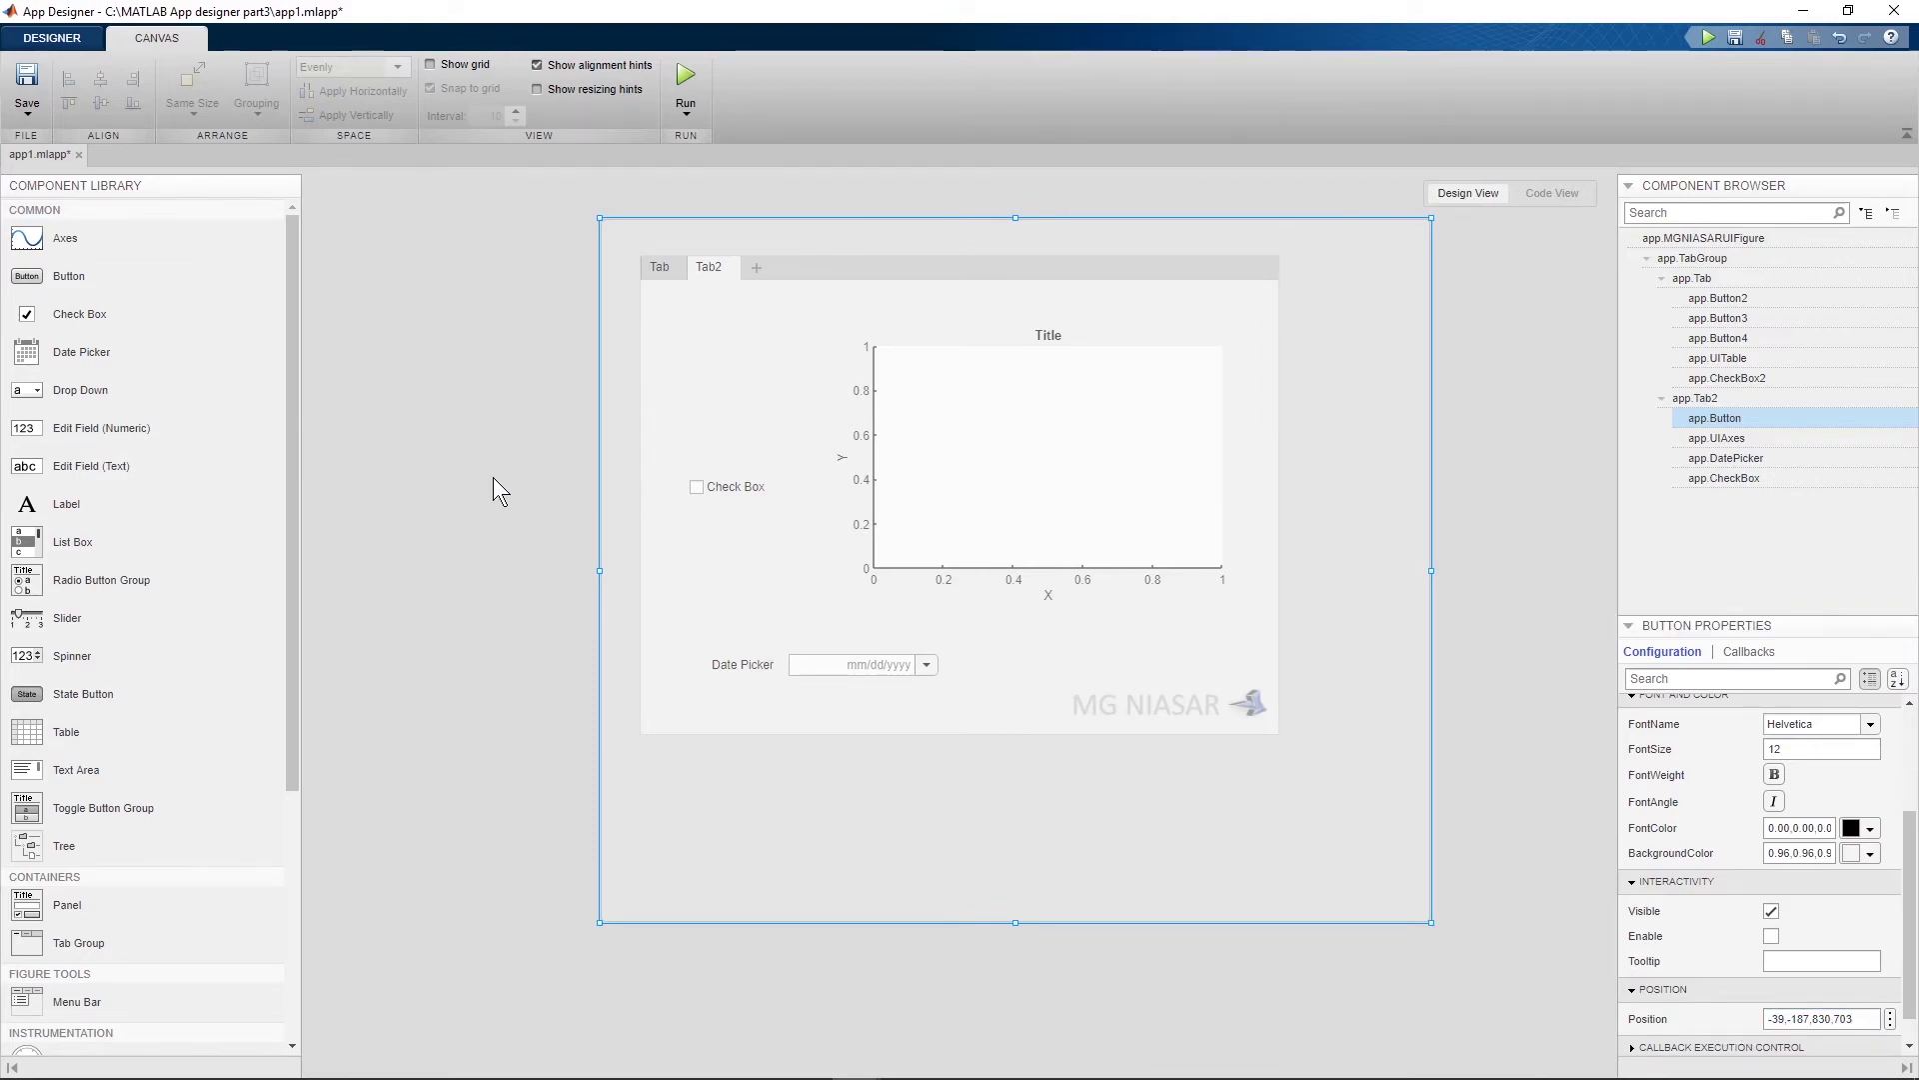
On the tab named Tab, clear Button2's label and enlarge it over the tab.
{"action": "left_click", "coordinate": [493, 306]}
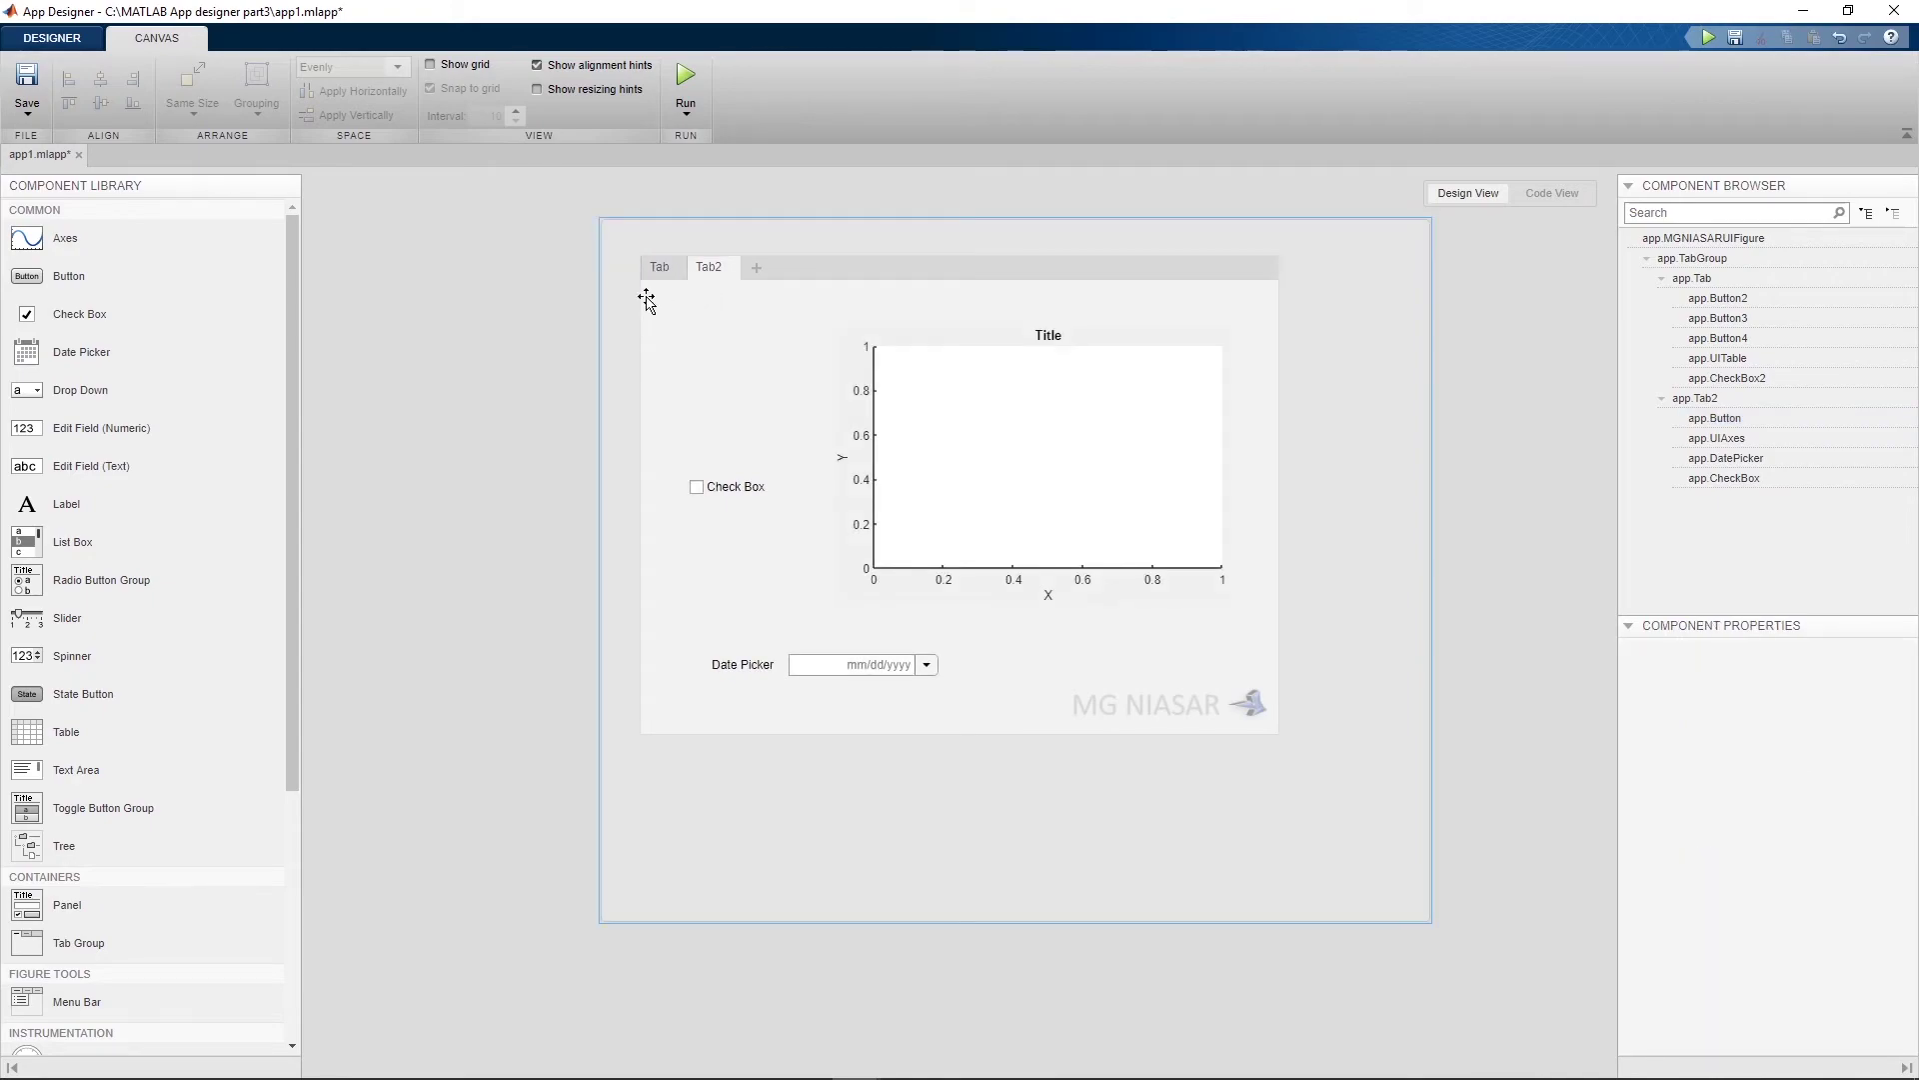
{"action": "left_click", "coordinate": [653, 269]}
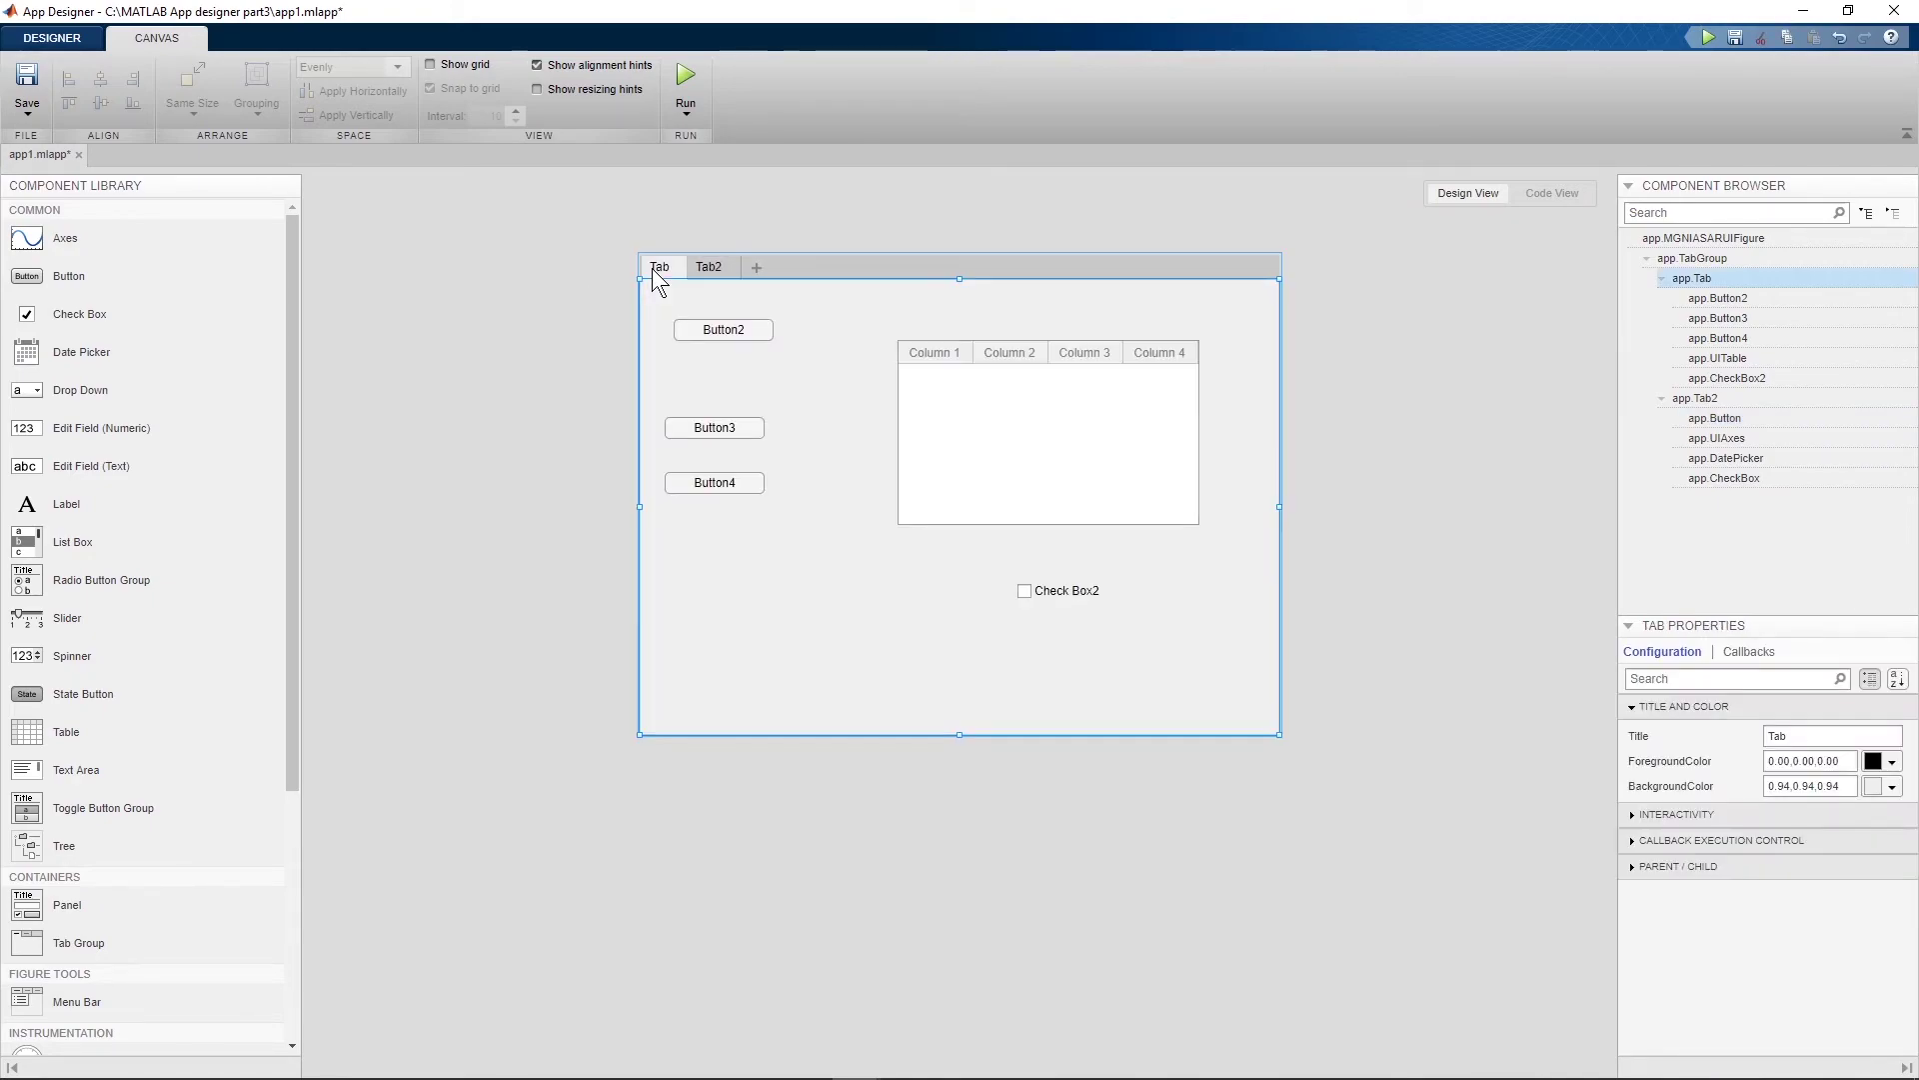
{"action": "double_click", "coordinate": [717, 330]}
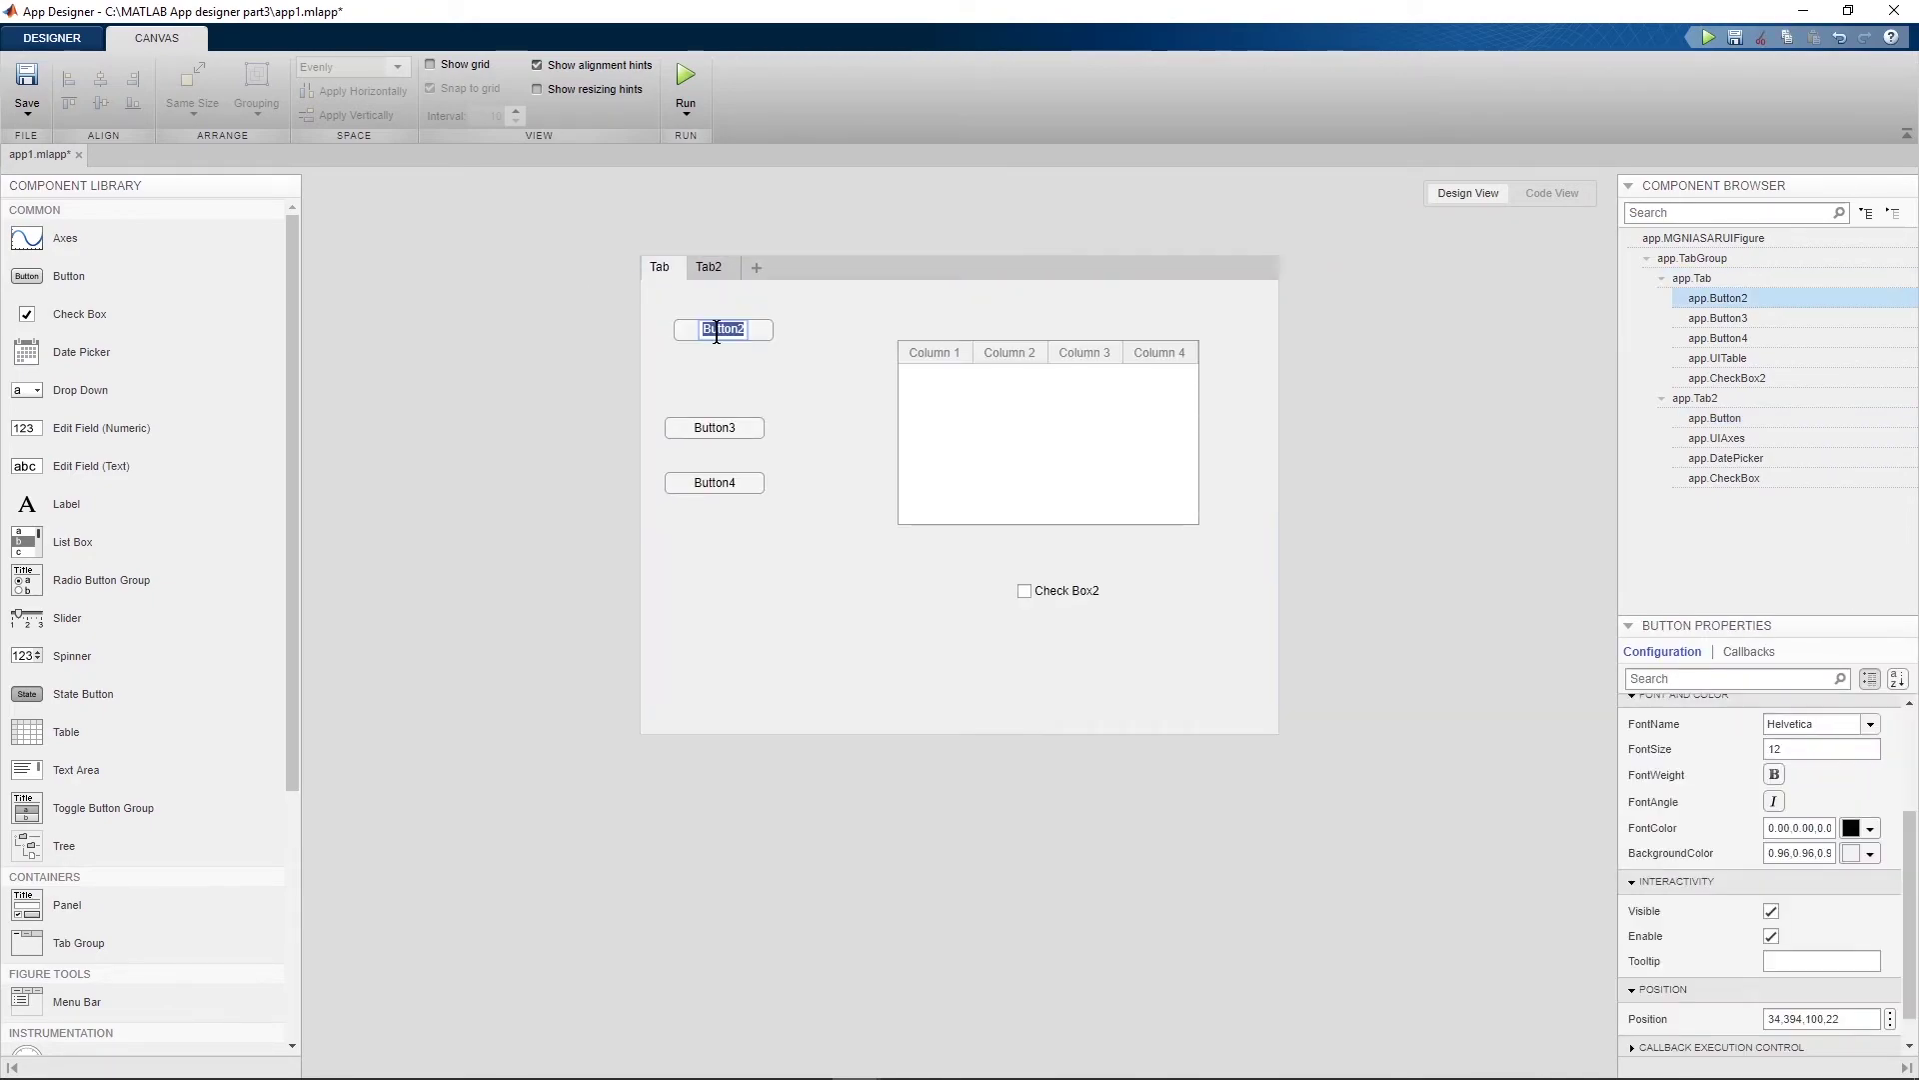
{"action": "key", "text": "BackSpace"}
{"action": "key", "text": "Return"}
{"action": "left_click_drag", "start_coordinate": [776, 322], "coordinate": [1370, 150]}
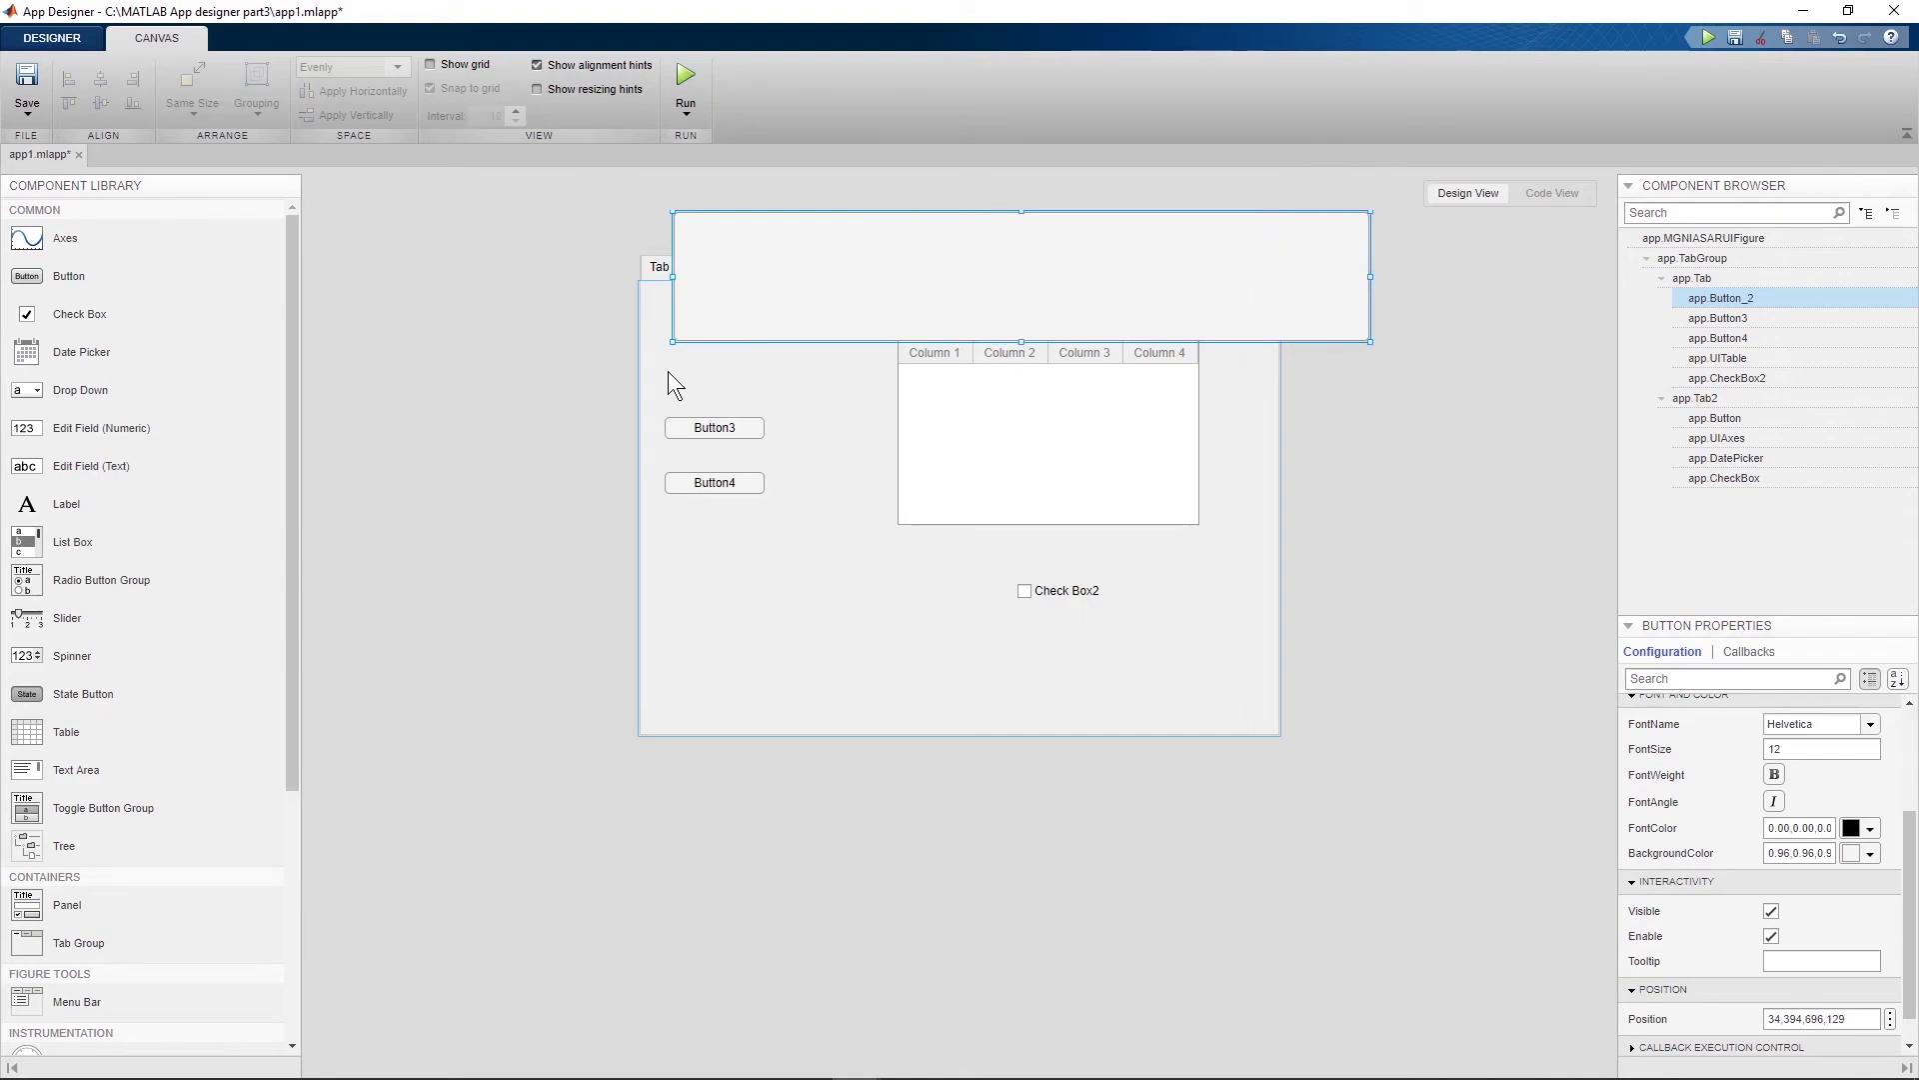
{"action": "left_click_drag", "start_coordinate": [672, 341], "coordinate": [499, 815]}
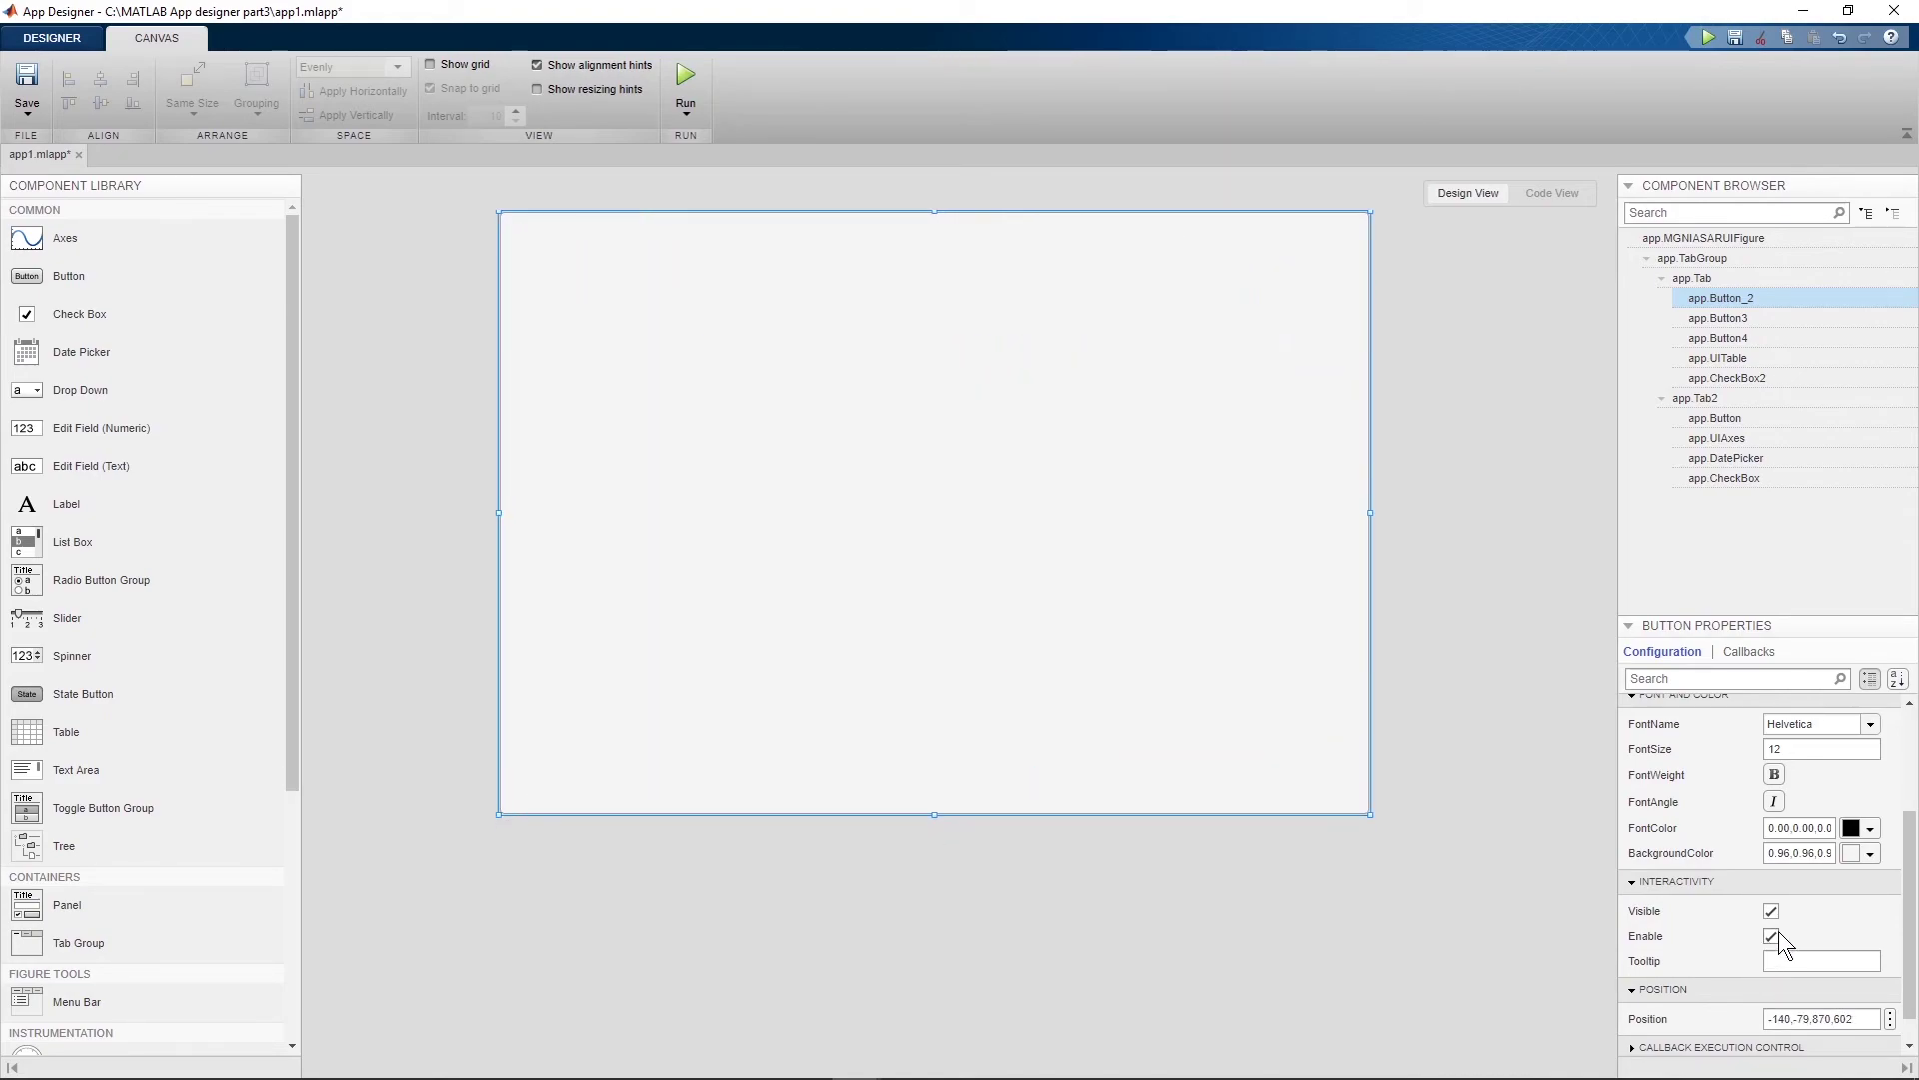
Disable Button2 and give it the Picture2.png icon.
{"action": "left_click", "coordinate": [1775, 934]}
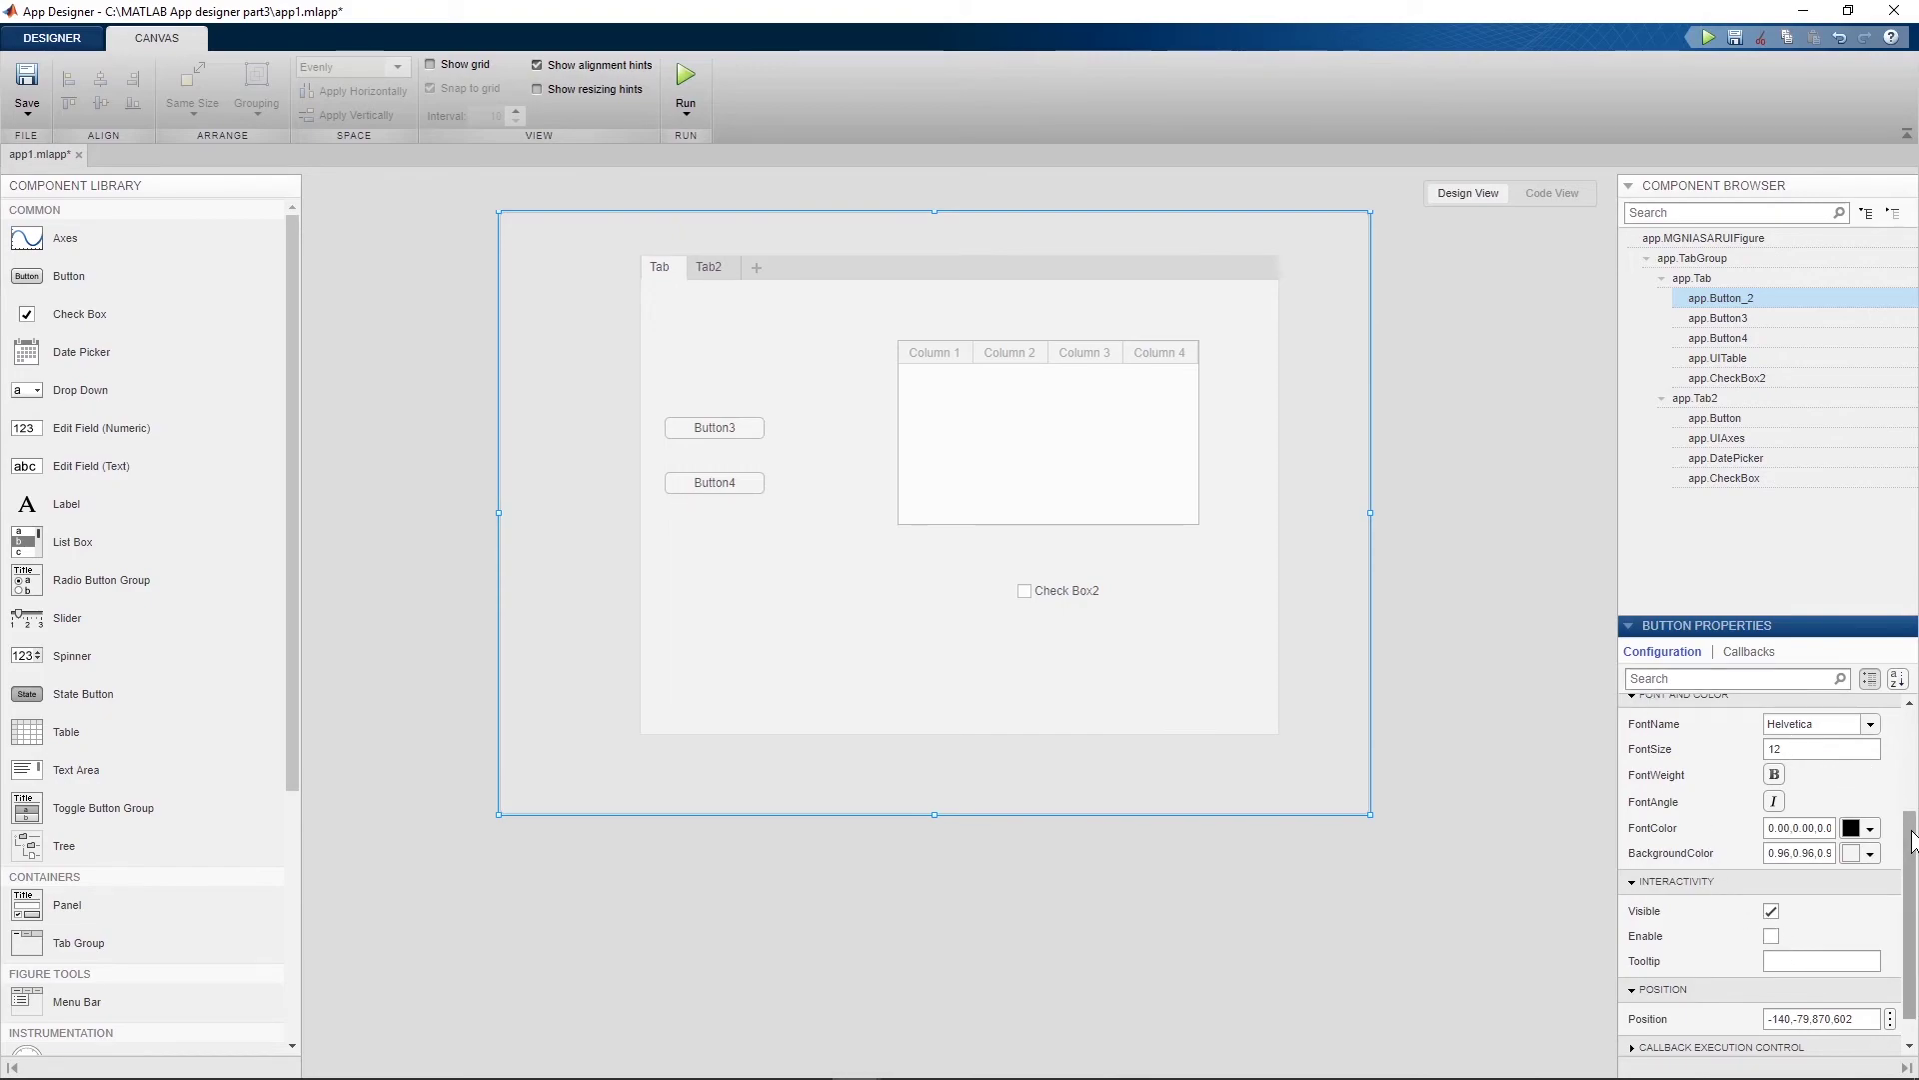
{"action": "scroll", "coordinate": [1858, 795], "scroll_direction": "up", "scroll_amount": 3}
{"action": "left_click", "coordinate": [1863, 818]}
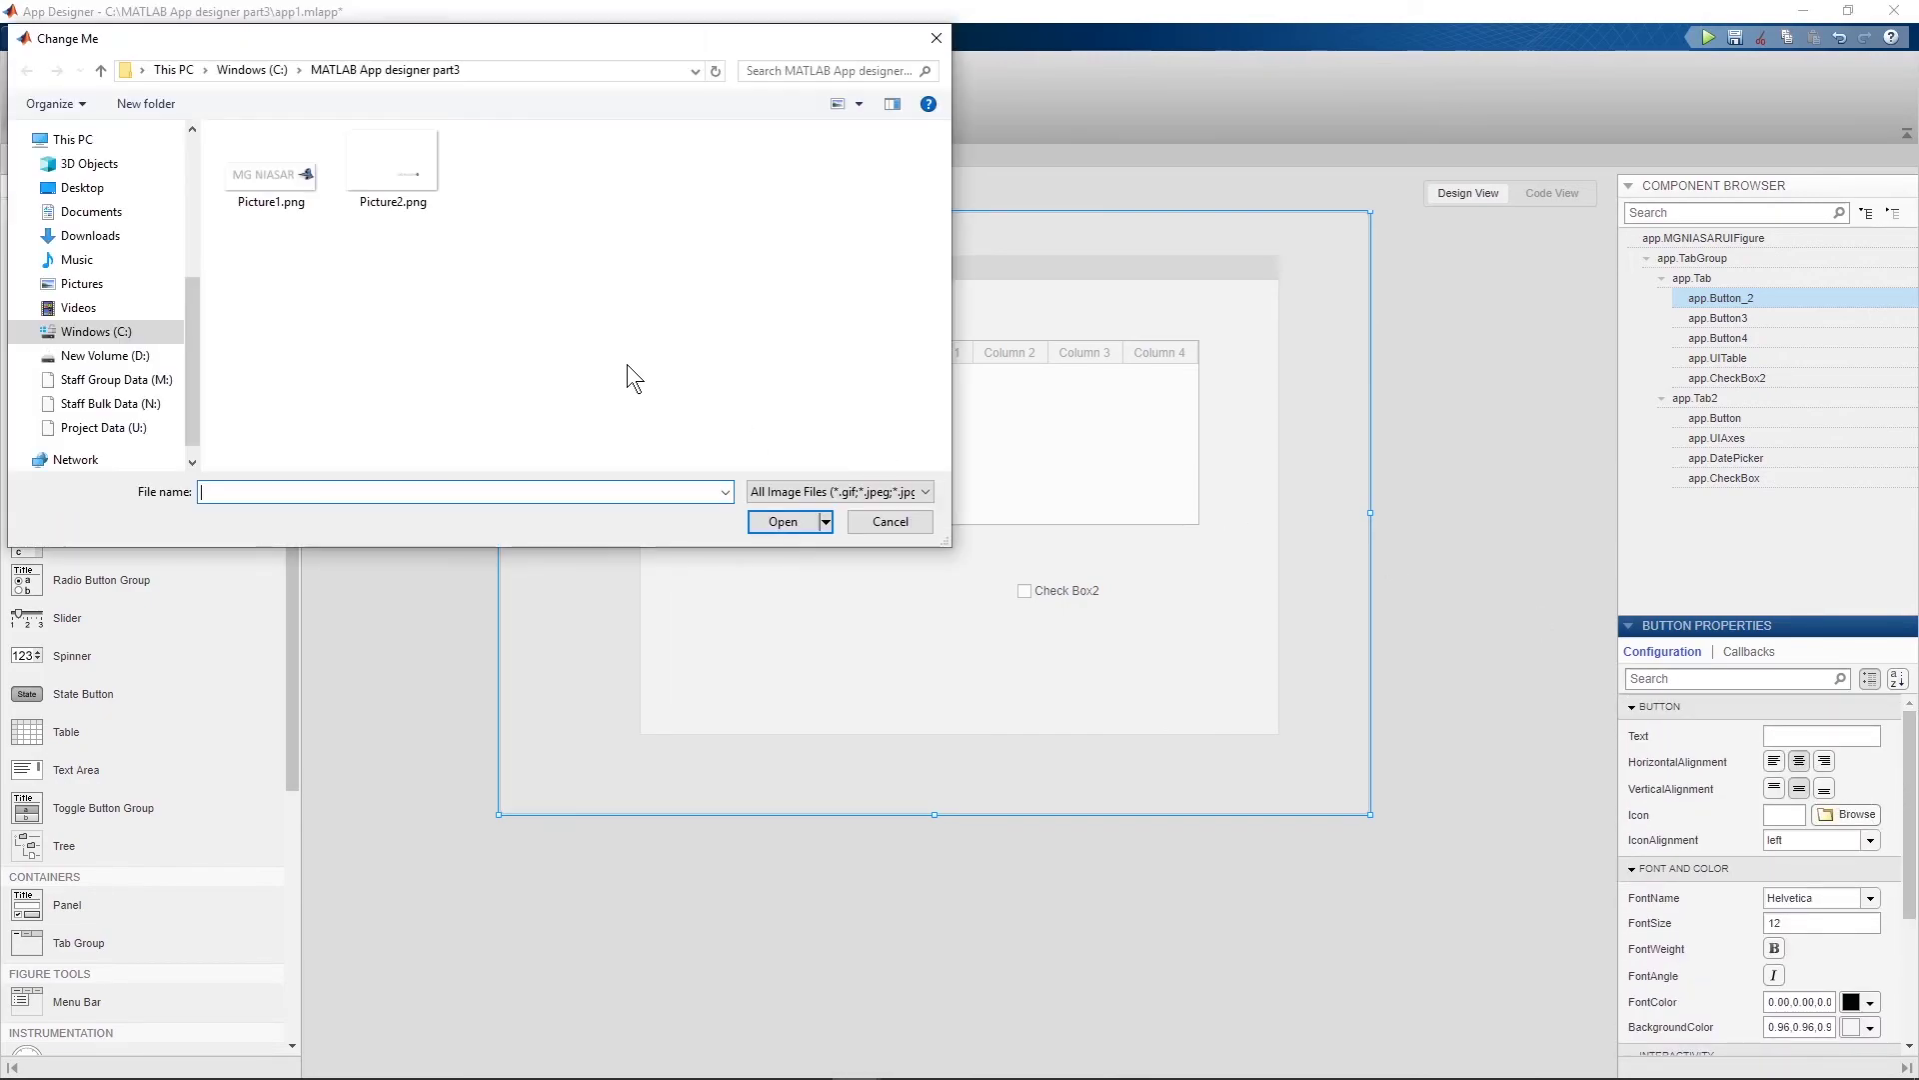
{"action": "double_click", "coordinate": [414, 165]}
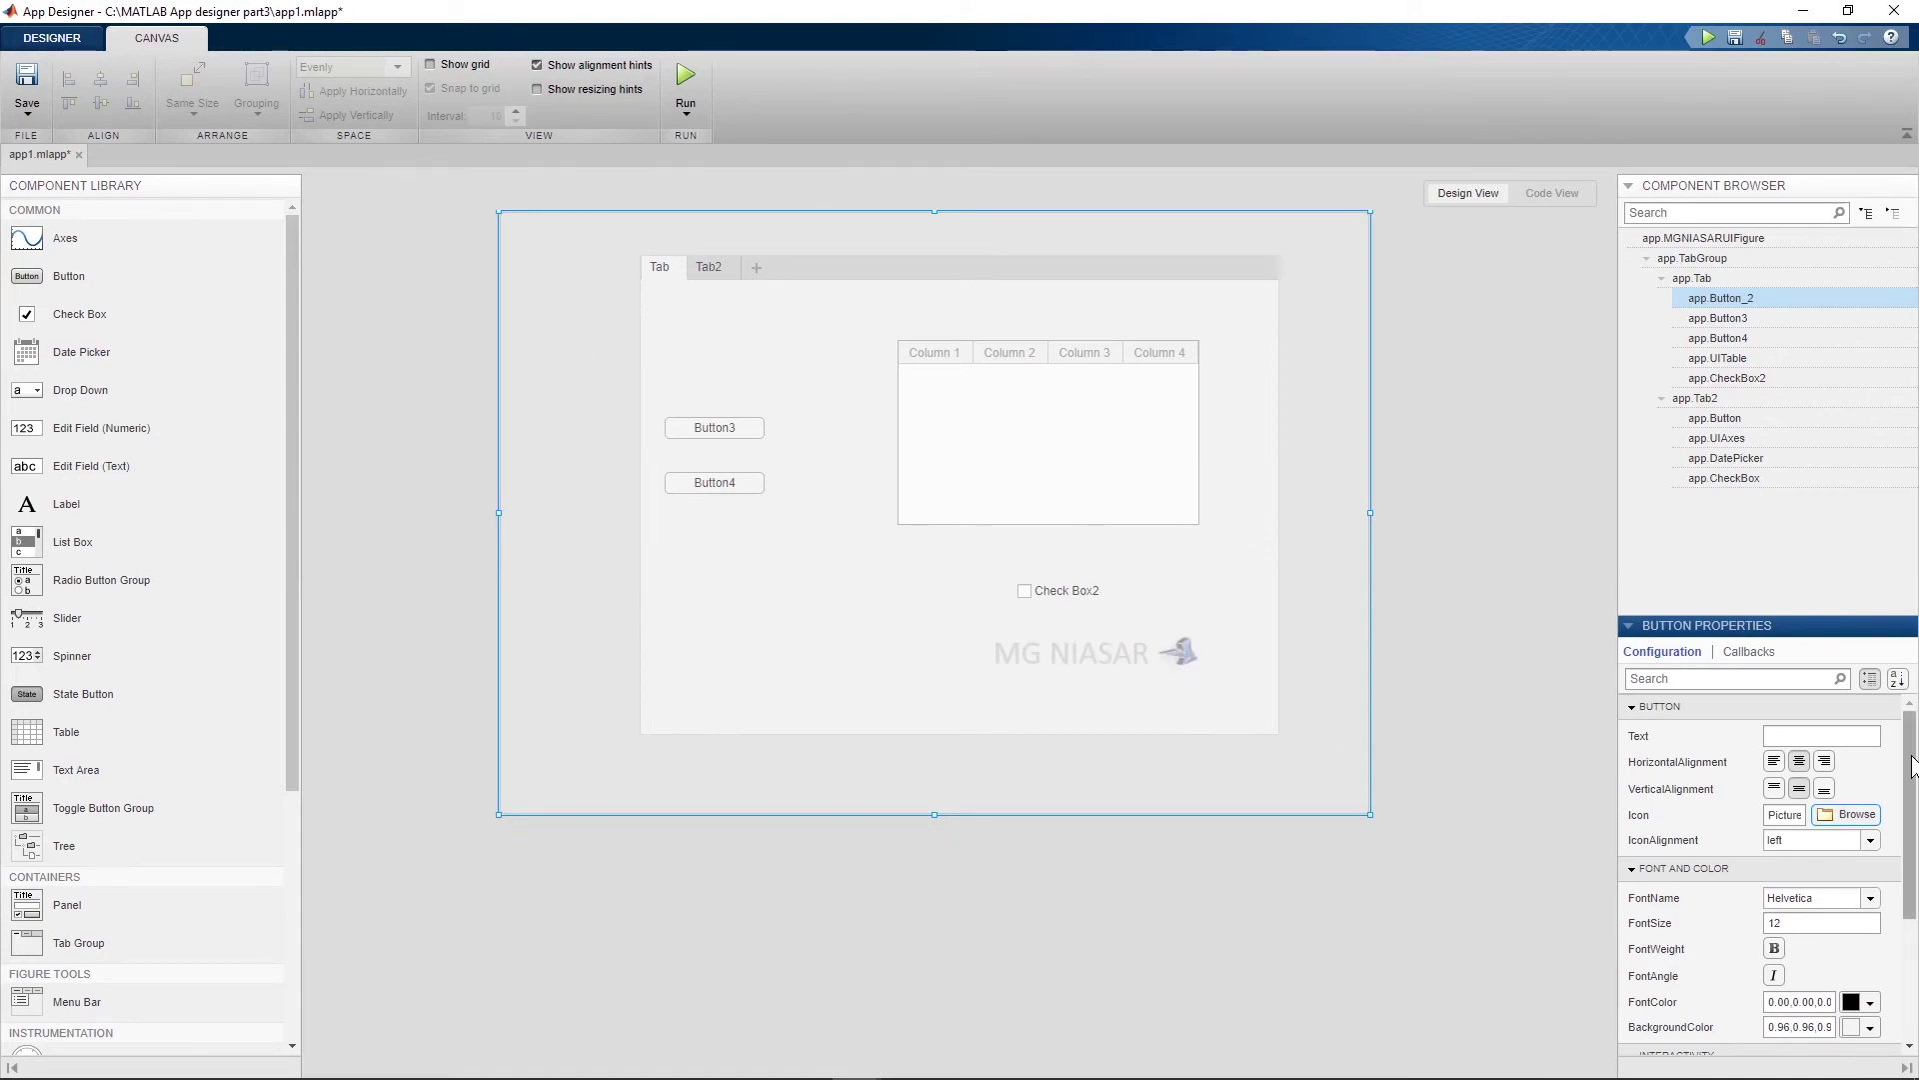
Paste -39,-187,830,703 as Button2's Position, then save and run app1.mlapp.
{"action": "left_click_drag", "start_coordinate": [1912, 766], "coordinate": [1910, 884]}
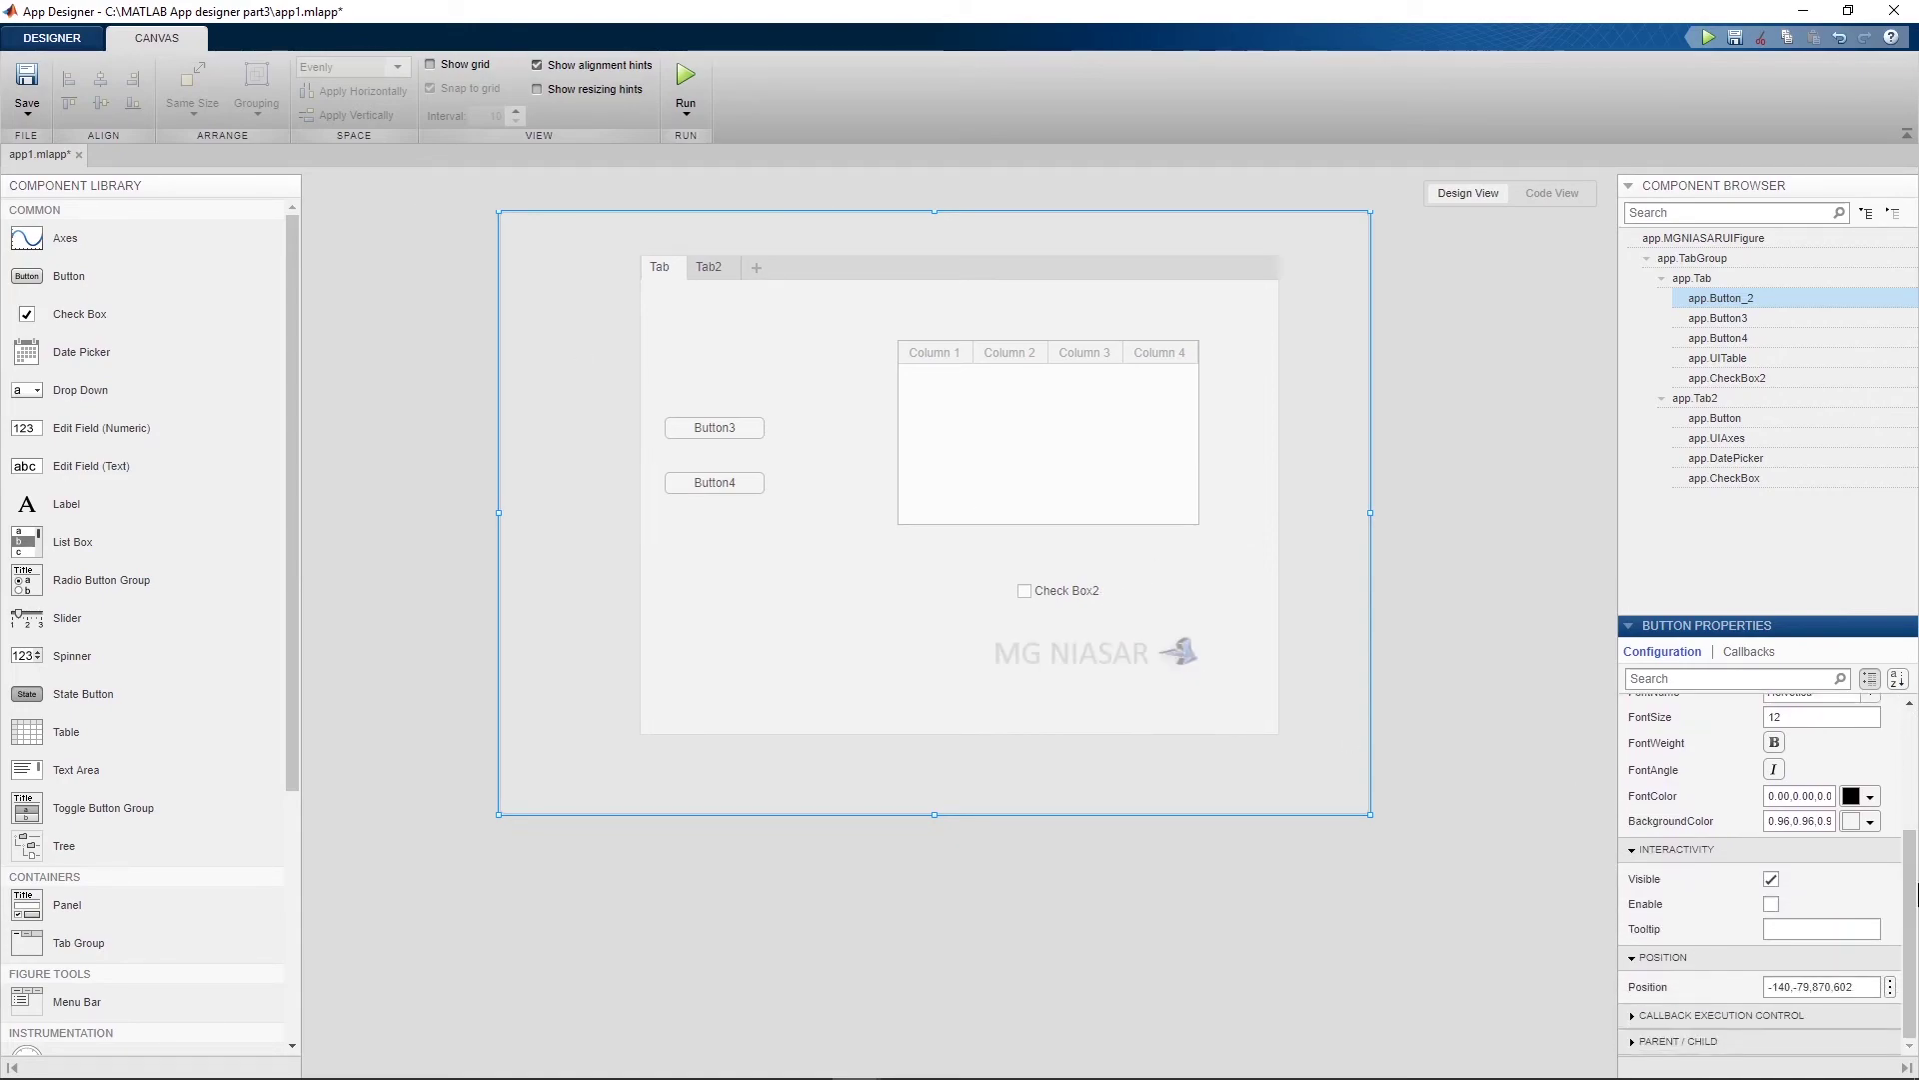
{"action": "left_click", "coordinate": [1857, 986]}
{"action": "key", "text": "ctrl+a"}
{"action": "key", "text": "BackSpace"}
{"action": "type", "text": "-39,-187,830,703"}
{"action": "key", "text": "Return"}
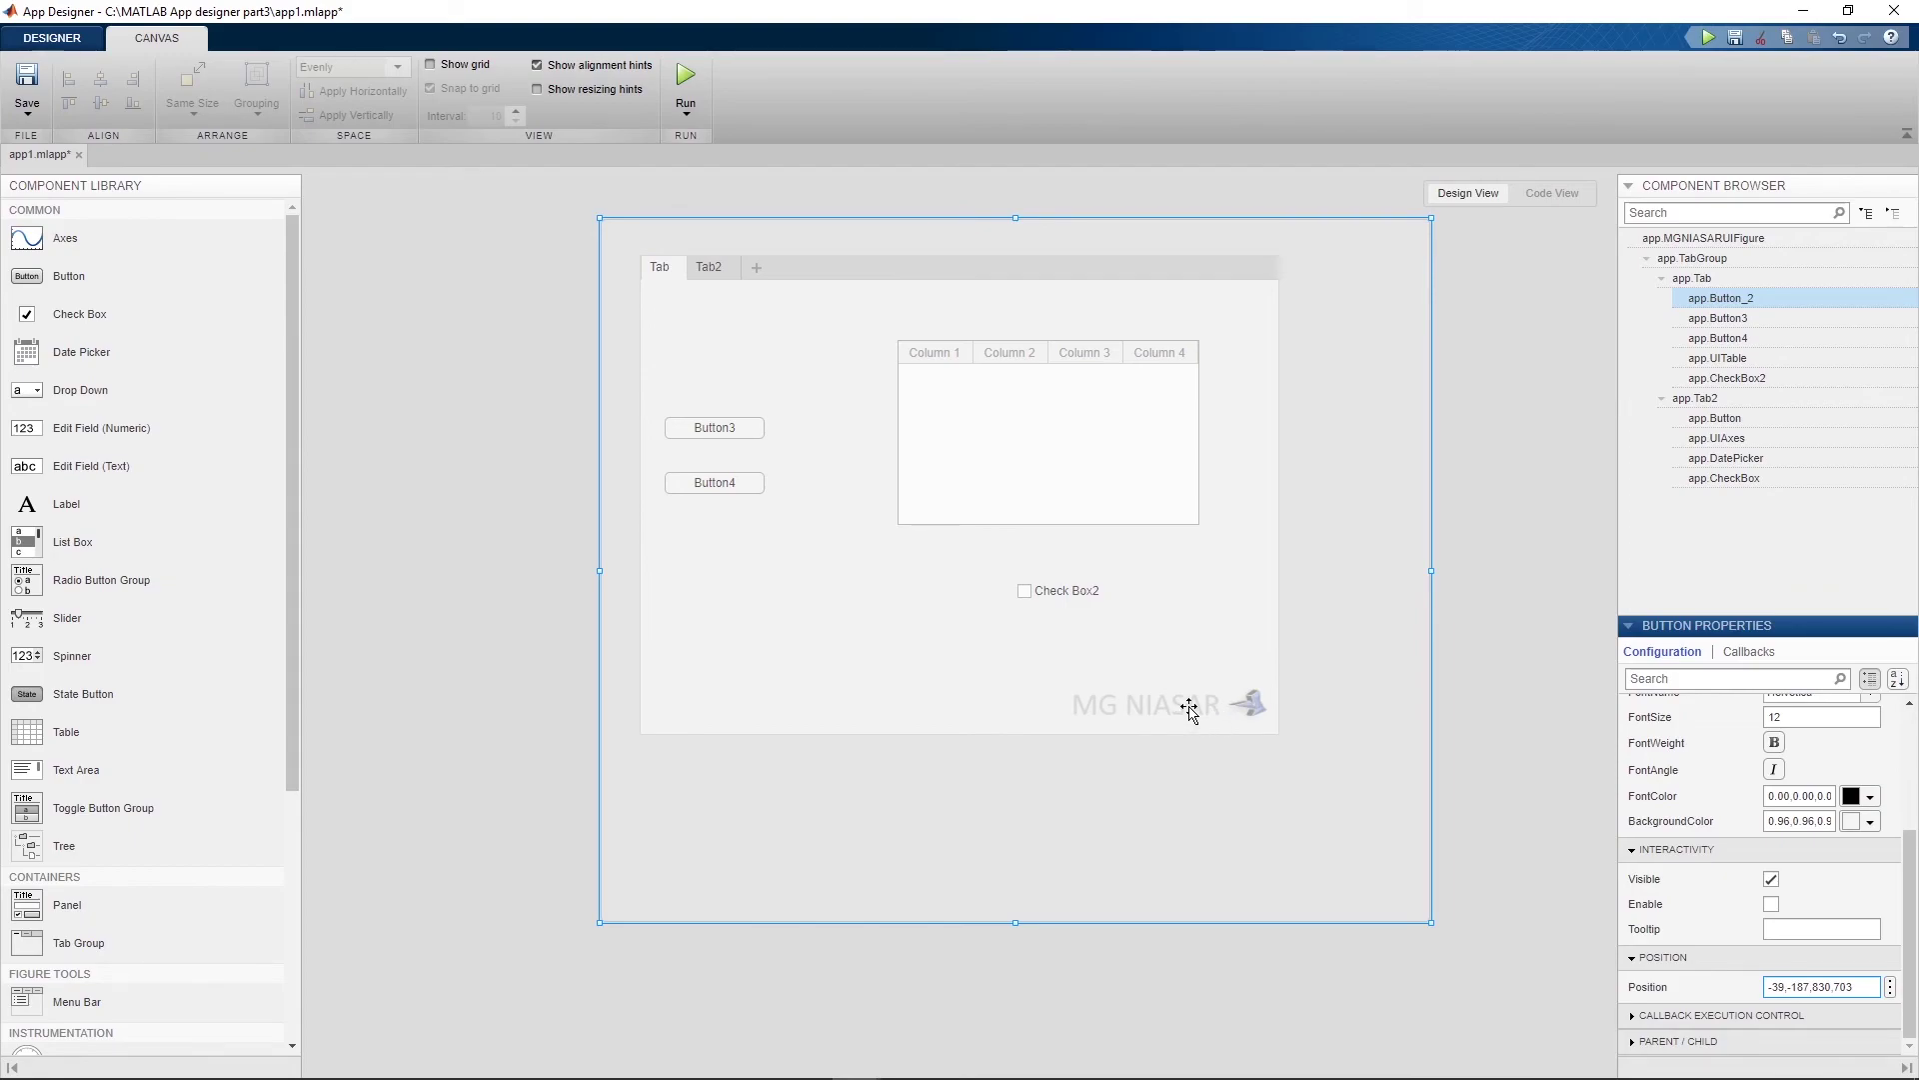
{"action": "left_click", "coordinate": [685, 80]}
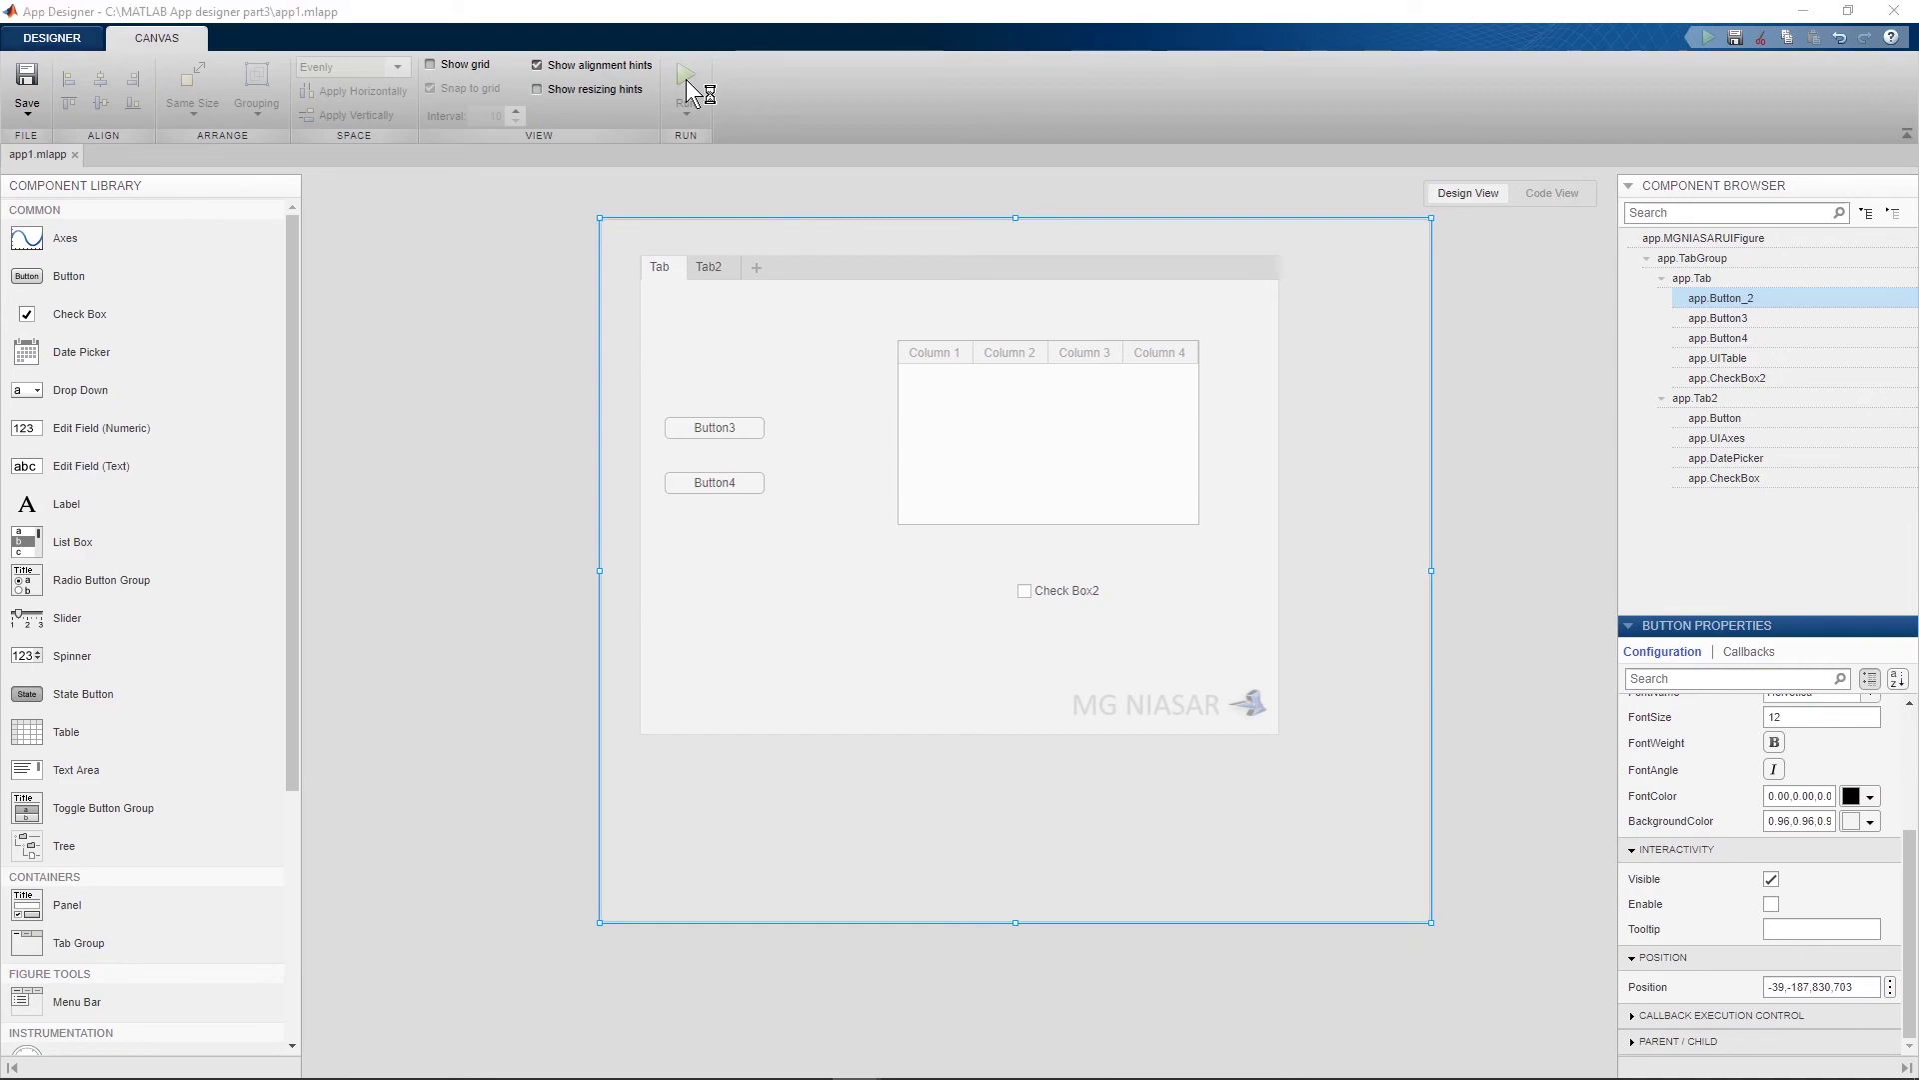
In the running app, switch between Tab and Tab2 to check the bottom-right MG NIASAR logo.
{"action": "left_click_drag", "start_coordinate": [556, 496], "coordinate": [903, 390]}
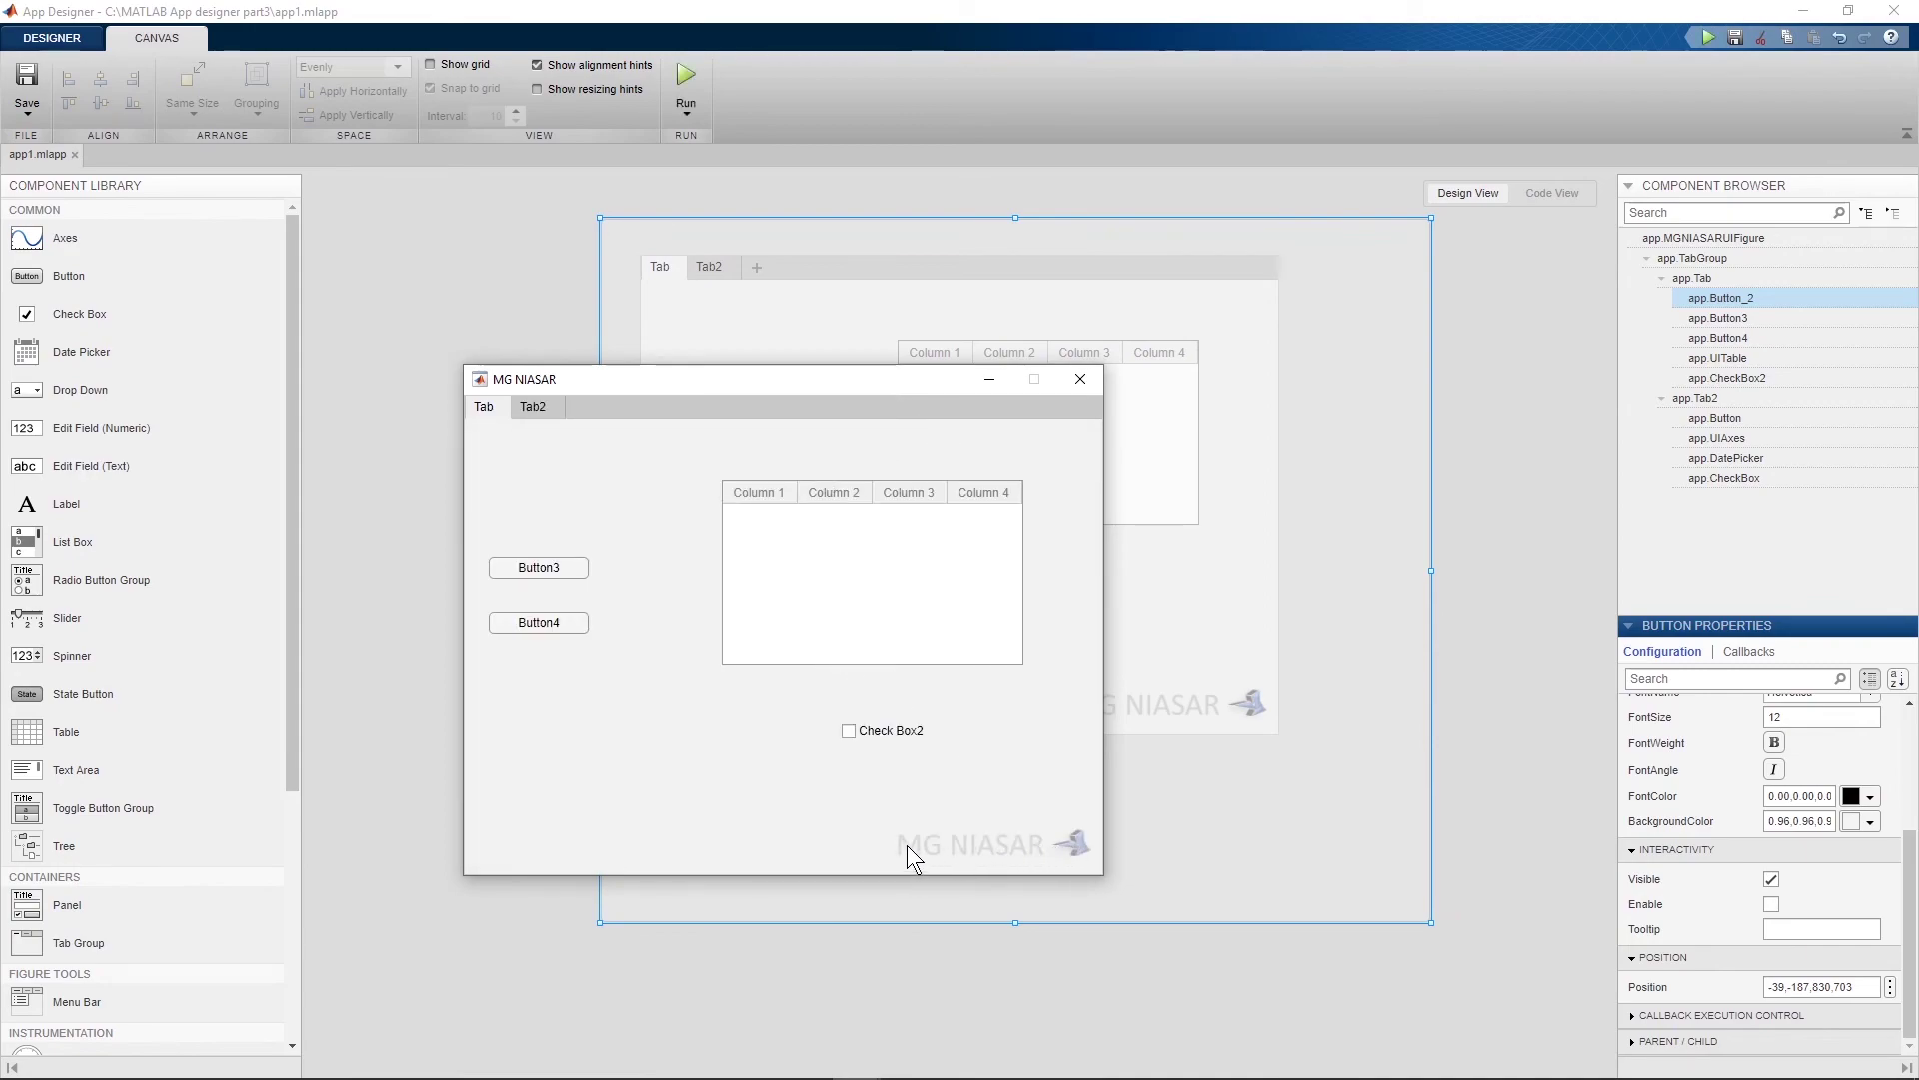
{"action": "left_click", "coordinate": [540, 407]}
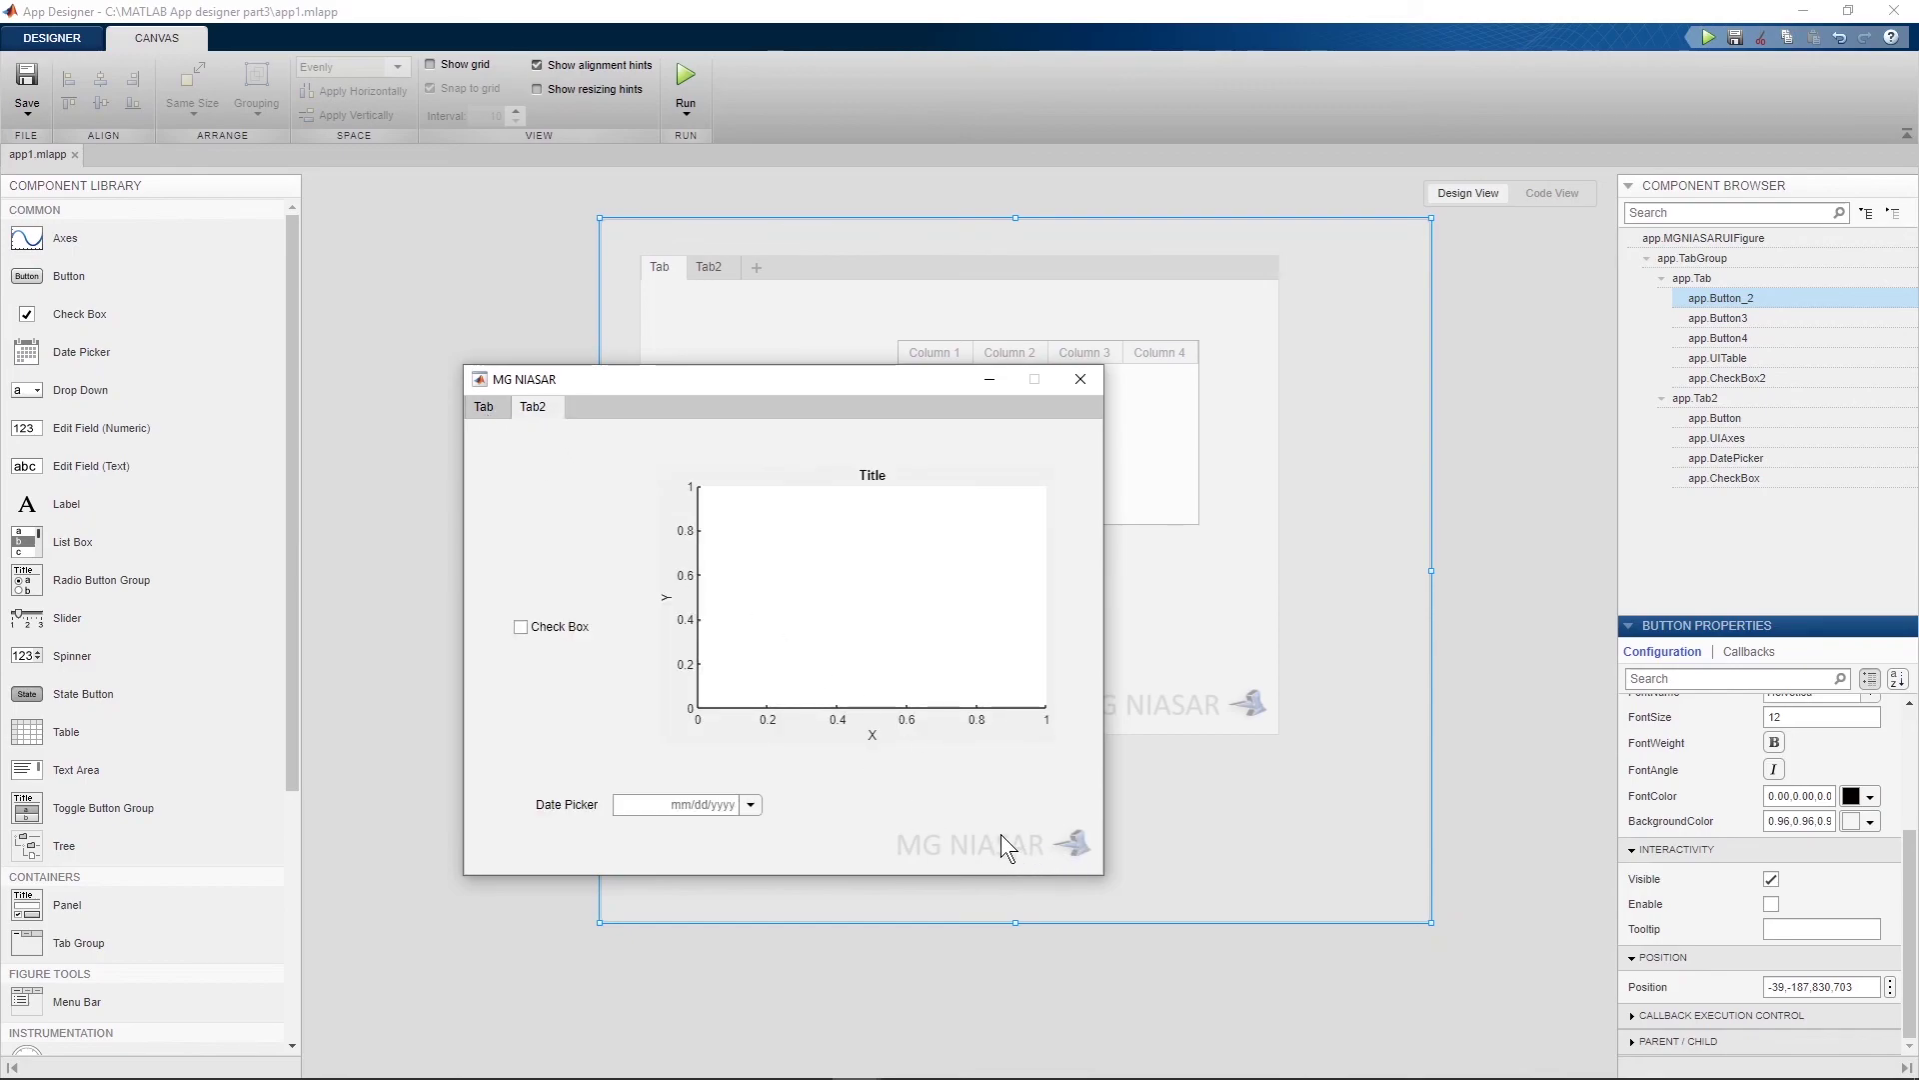
{"action": "left_click", "coordinate": [496, 408]}
{"action": "left_click", "coordinate": [537, 411]}
{"action": "left_click", "coordinate": [494, 411]}
{"action": "left_click", "coordinate": [529, 410]}
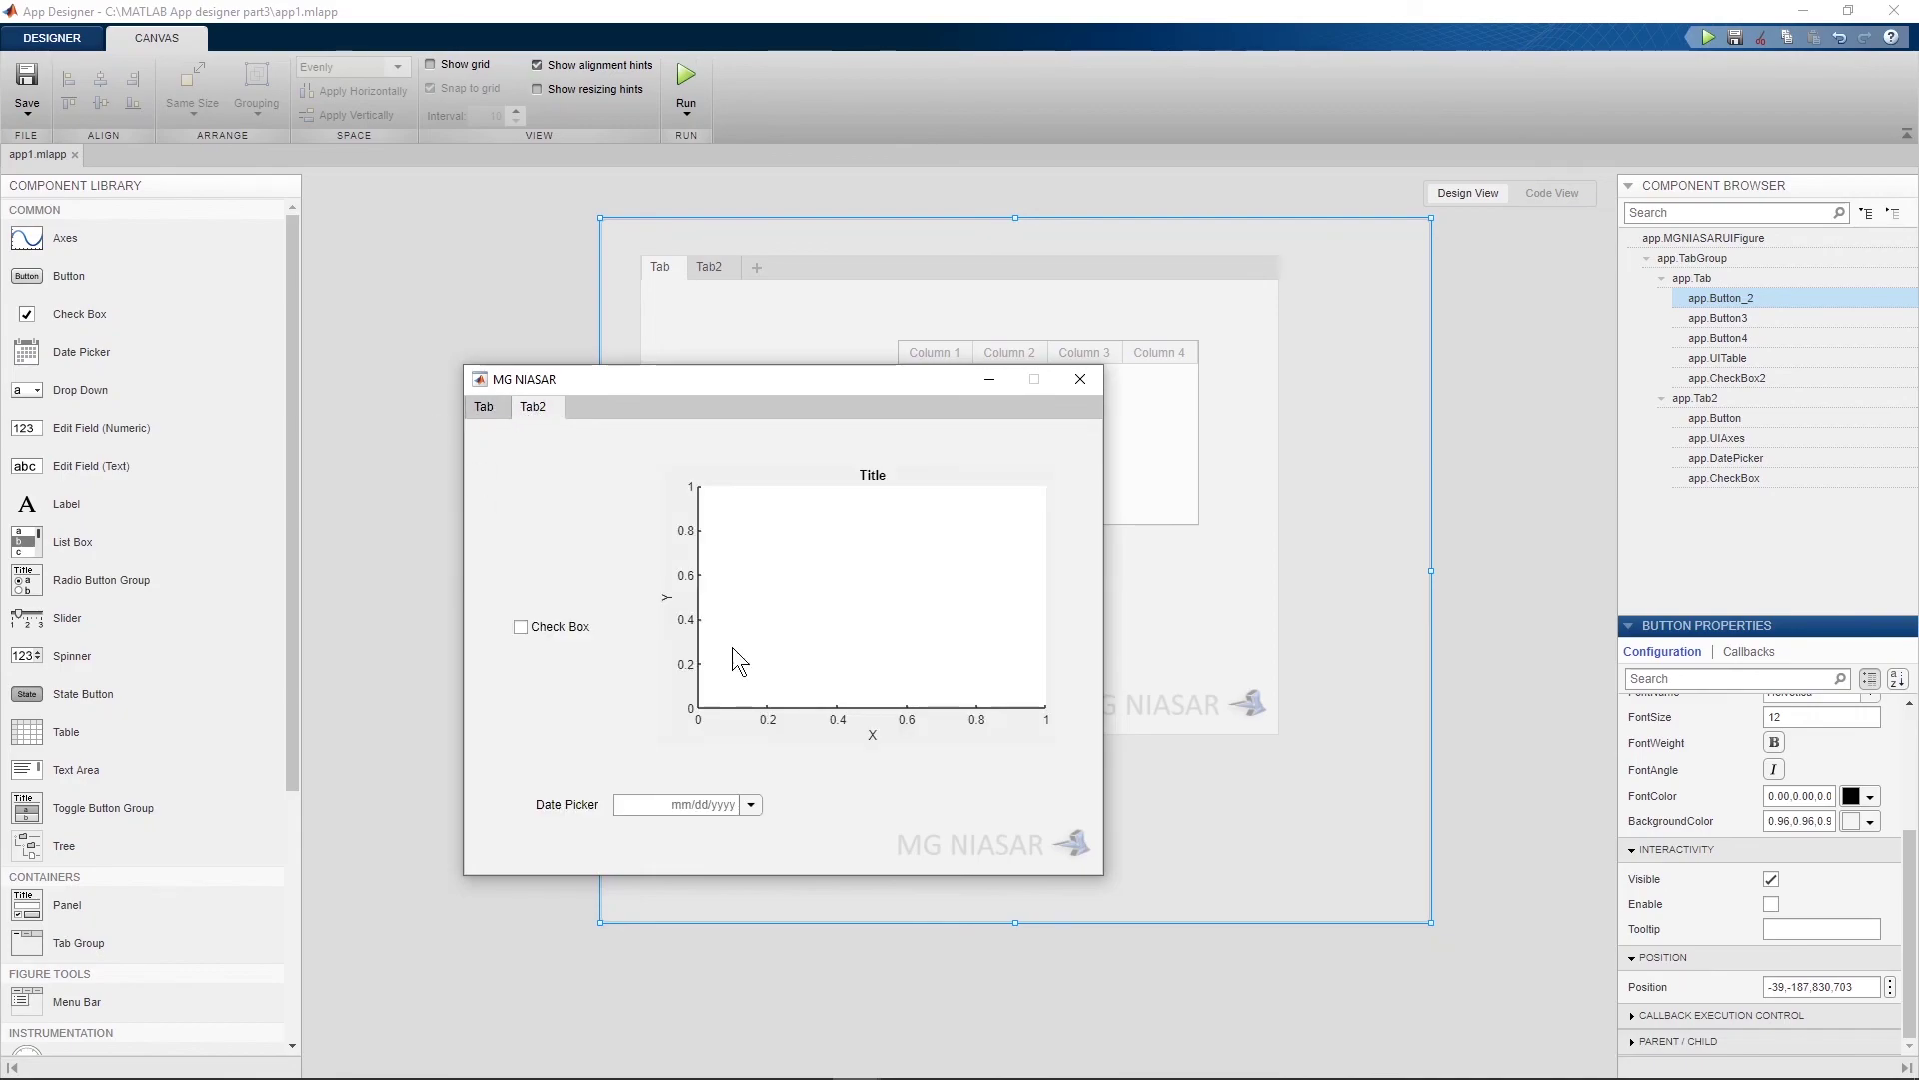